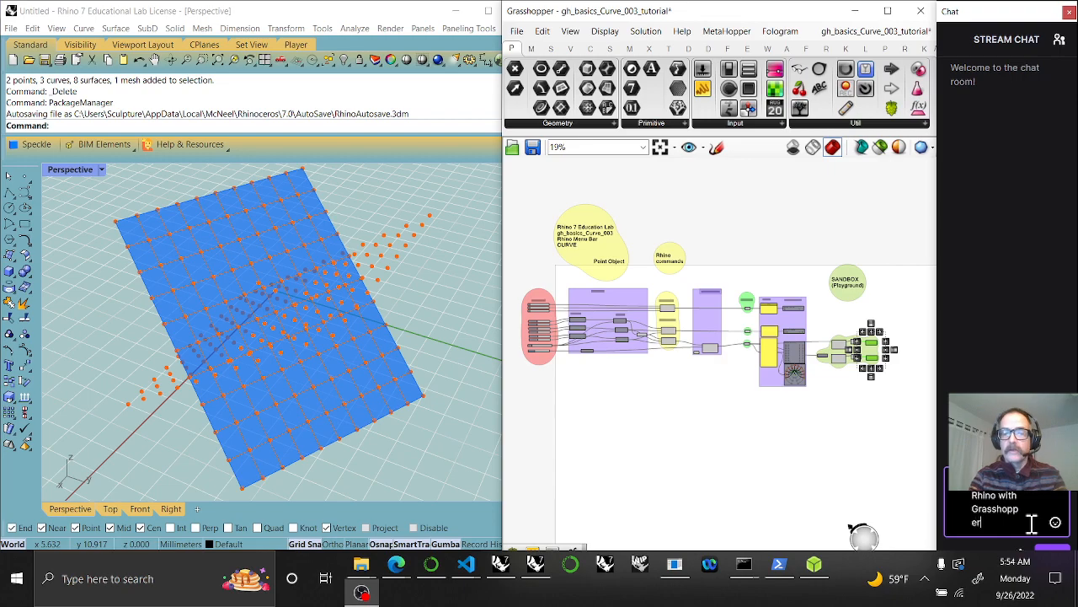
Post the 'Learning Rhino with Grasshopper' chat message and zoom the canvas onto the Algorithms group
{"action": "key", "text": "Return"}
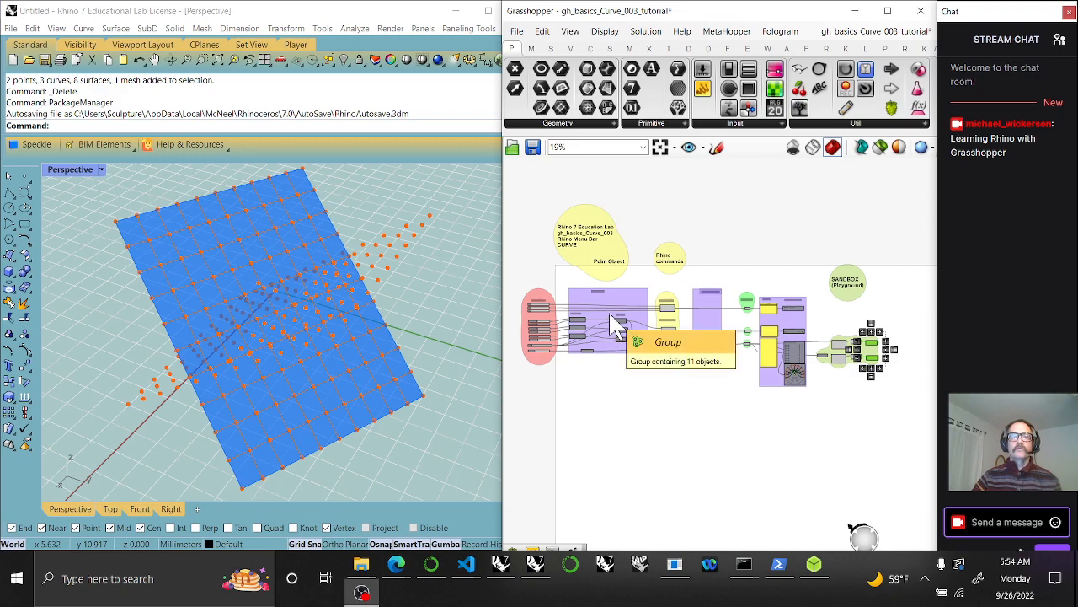
{"action": "scroll", "coordinate": [614, 320], "scroll_direction": "up", "scroll_amount": 4}
{"action": "left_click", "coordinate": [588, 248]}
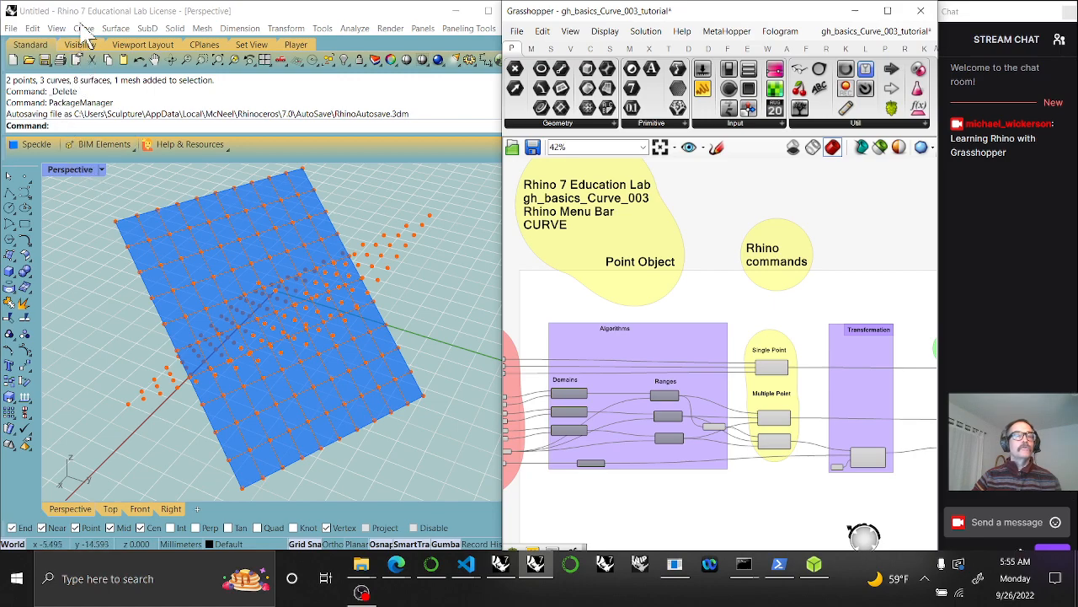
{"action": "left_click", "coordinate": [85, 29]}
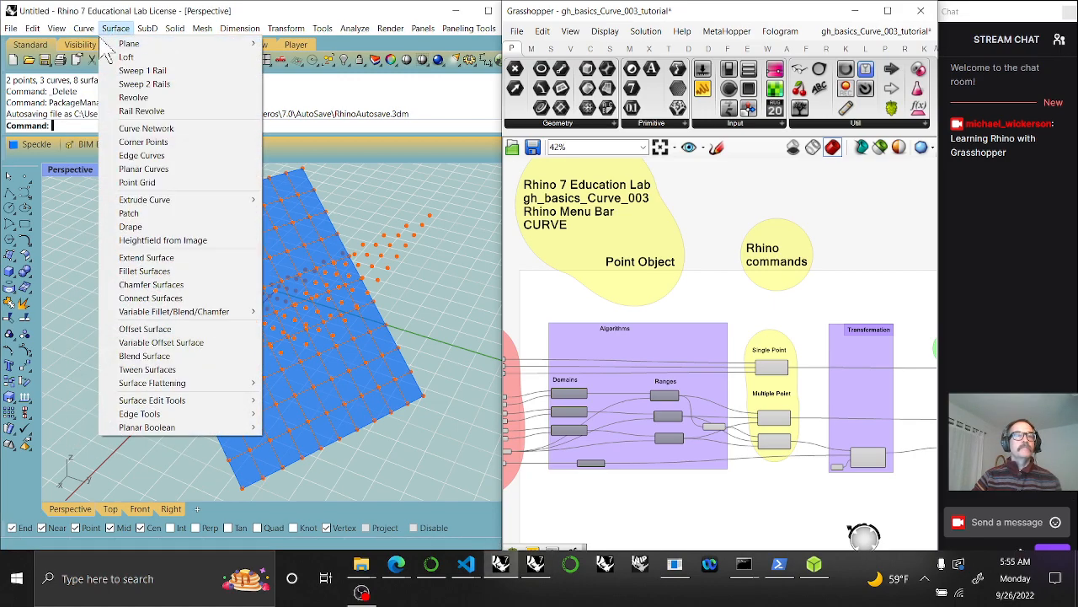
{"action": "mouse_move", "coordinate": [96, 47]}
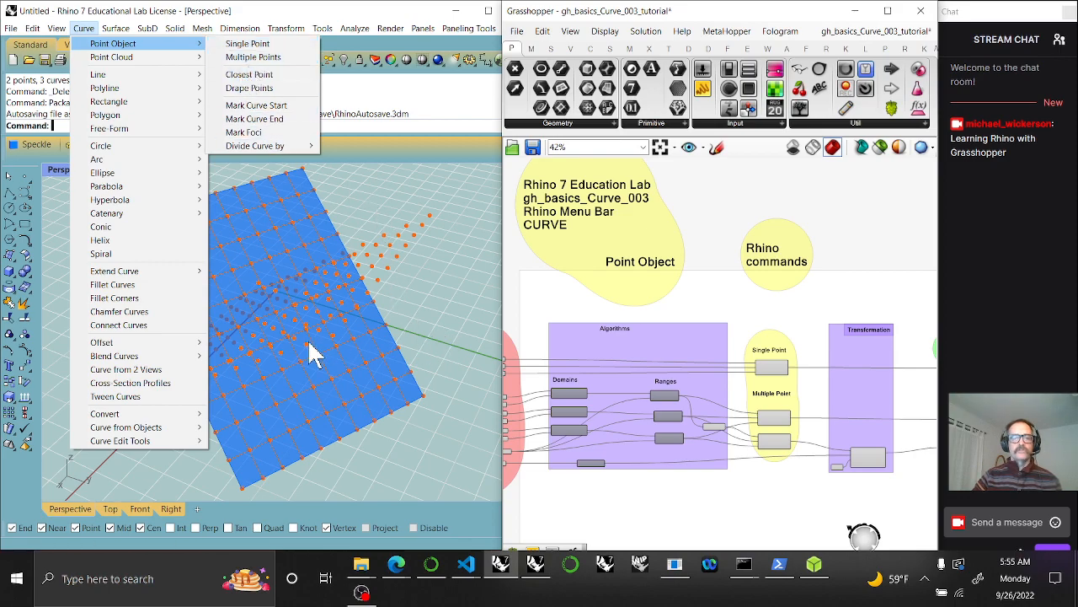
{"action": "left_click", "coordinate": [448, 272]}
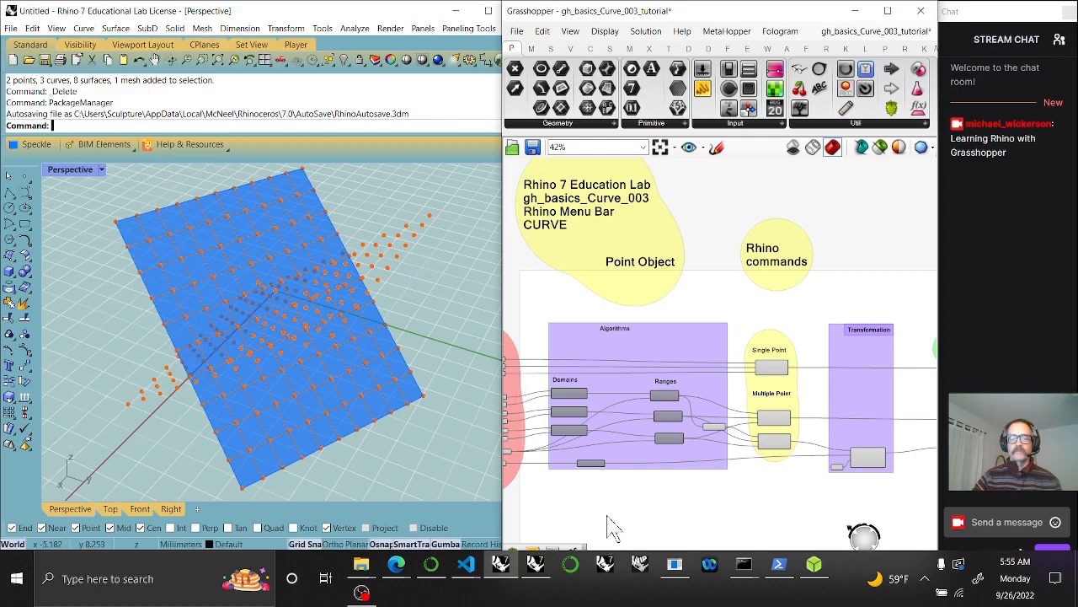
Find the Parameters group and set the Pi rotation slider to 0.77
{"action": "right_click_drag", "start_coordinate": [597, 527], "coordinate": [686, 477]}
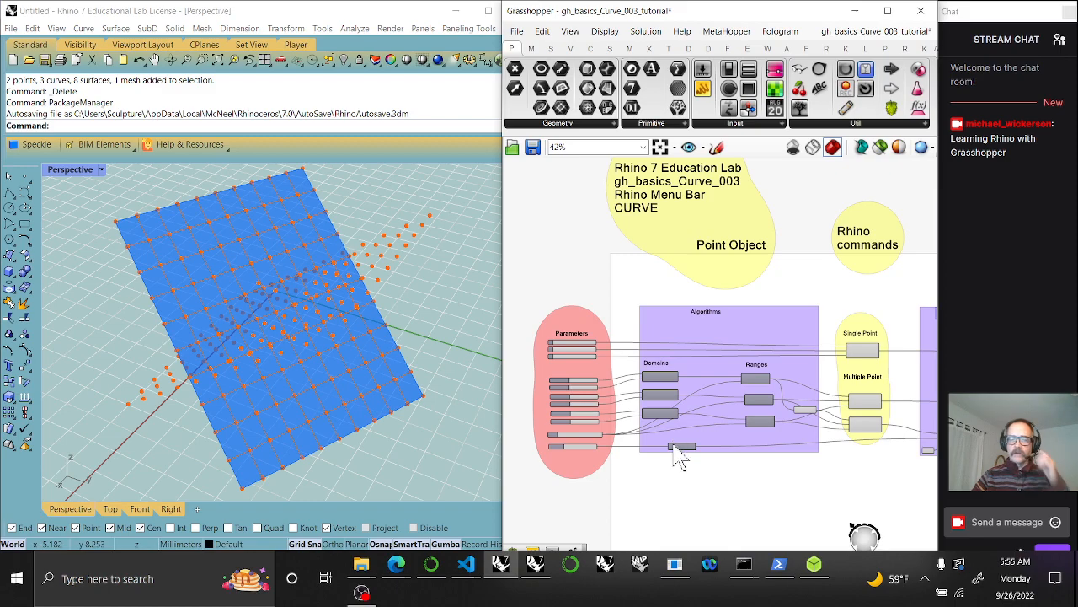
{"action": "scroll", "coordinate": [700, 474], "scroll_direction": "up", "scroll_amount": 4}
{"action": "right_click_drag", "start_coordinate": [753, 470], "coordinate": [810, 438]}
{"action": "right_click_drag", "start_coordinate": [682, 452], "coordinate": [757, 461]}
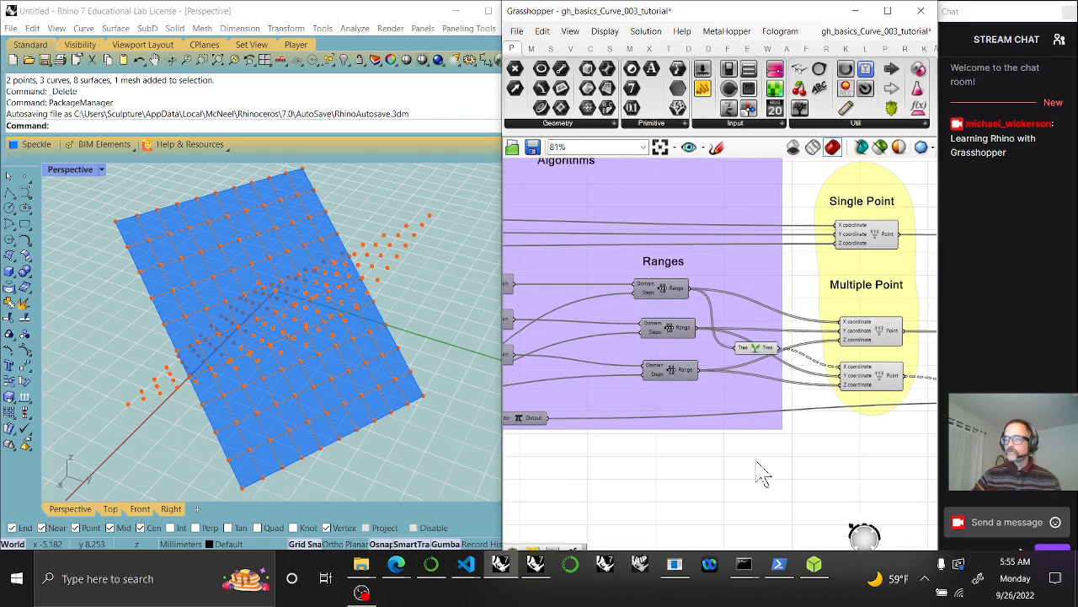
{"action": "right_click_drag", "start_coordinate": [682, 487], "coordinate": [826, 446]}
{"action": "scroll", "coordinate": [681, 393], "scroll_direction": "up", "scroll_amount": 6}
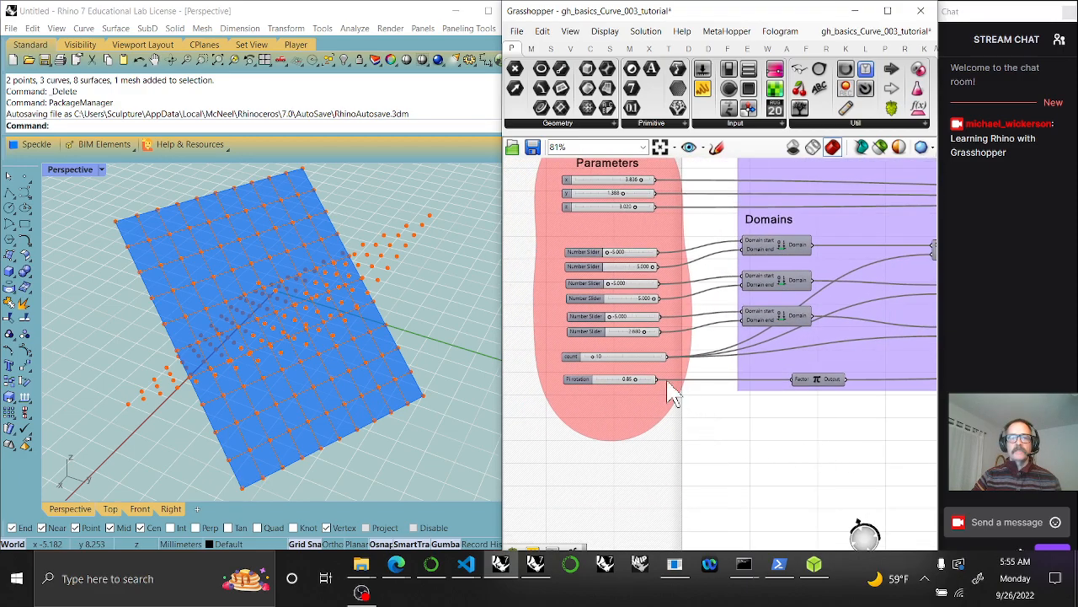
{"action": "mouse_move", "coordinate": [619, 386]}
{"action": "left_mouse_down"}
{"action": "mouse_move", "coordinate": [590, 387]}
{"action": "mouse_move", "coordinate": [633, 385]}
{"action": "mouse_move", "coordinate": [615, 387]}
{"action": "left_mouse_up"}
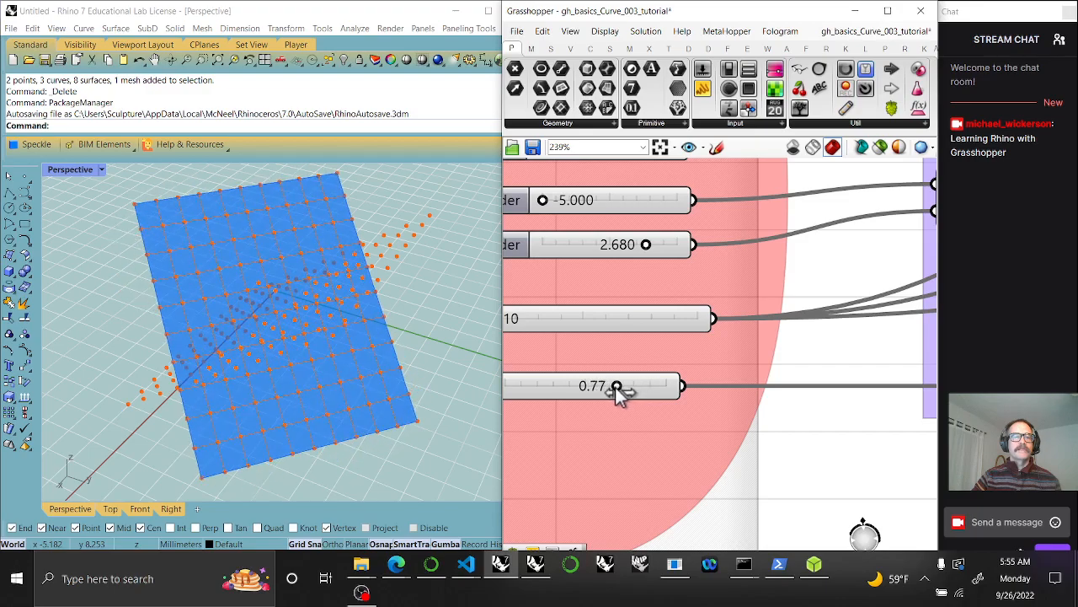
Pan across the definition to the Rotate component, then back to the Range components
{"action": "scroll", "coordinate": [763, 463], "scroll_direction": "down", "scroll_amount": 4}
{"action": "scroll", "coordinate": [758, 452], "scroll_direction": "down", "scroll_amount": 2}
{"action": "right_click_drag", "start_coordinate": [770, 426], "coordinate": [652, 381]}
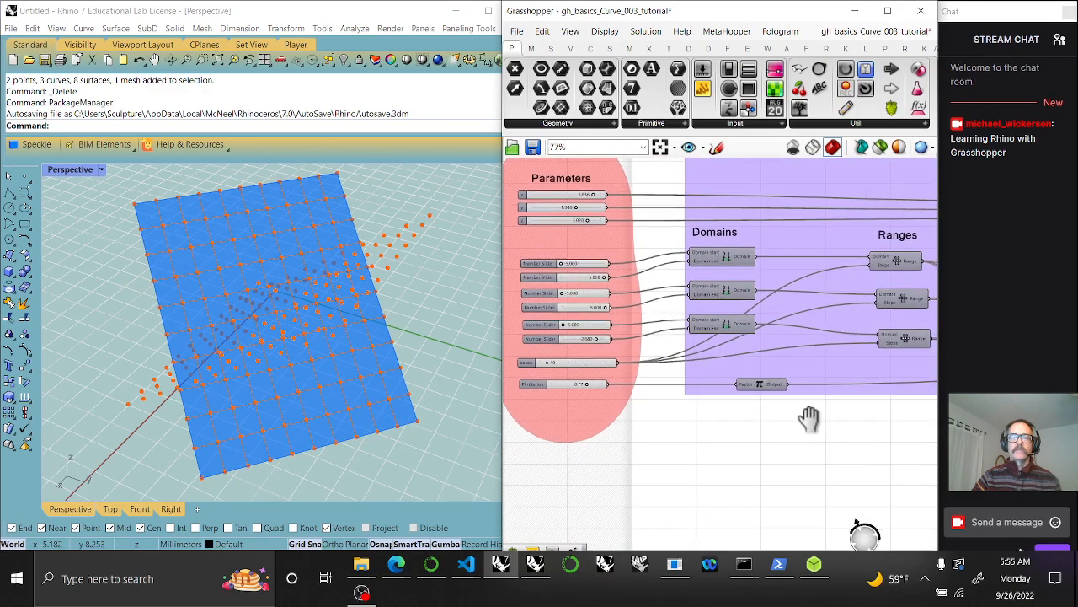
{"action": "right_click_drag", "start_coordinate": [818, 426], "coordinate": [676, 388]}
{"action": "right_click_drag", "start_coordinate": [821, 406], "coordinate": [677, 402]}
{"action": "scroll", "coordinate": [753, 416], "scroll_direction": "down", "scroll_amount": 1}
{"action": "scroll", "coordinate": [753, 416], "scroll_direction": "down", "scroll_amount": 2}
{"action": "right_click_drag", "start_coordinate": [789, 417], "coordinate": [678, 427]}
{"action": "scroll", "coordinate": [807, 399], "scroll_direction": "up", "scroll_amount": 4}
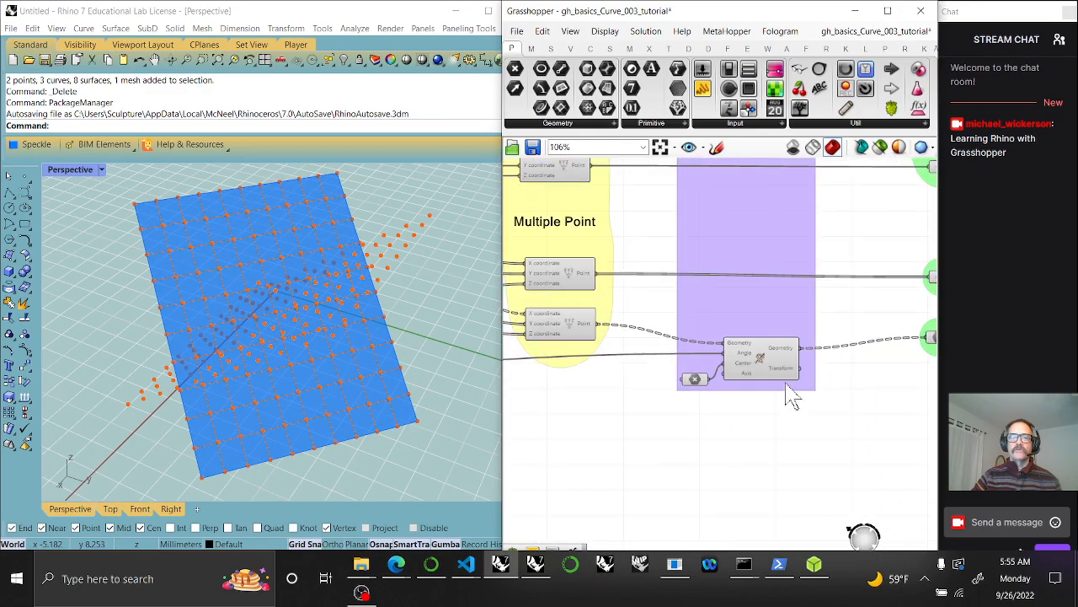
{"action": "scroll", "coordinate": [783, 383], "scroll_direction": "up", "scroll_amount": 3}
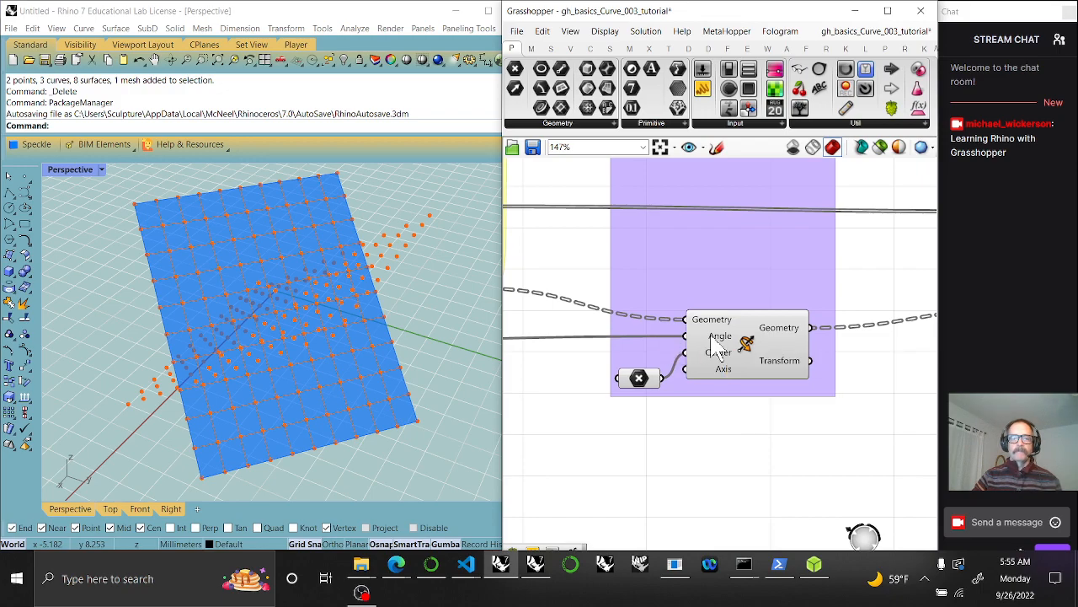
{"action": "mouse_move", "coordinate": [720, 344]}
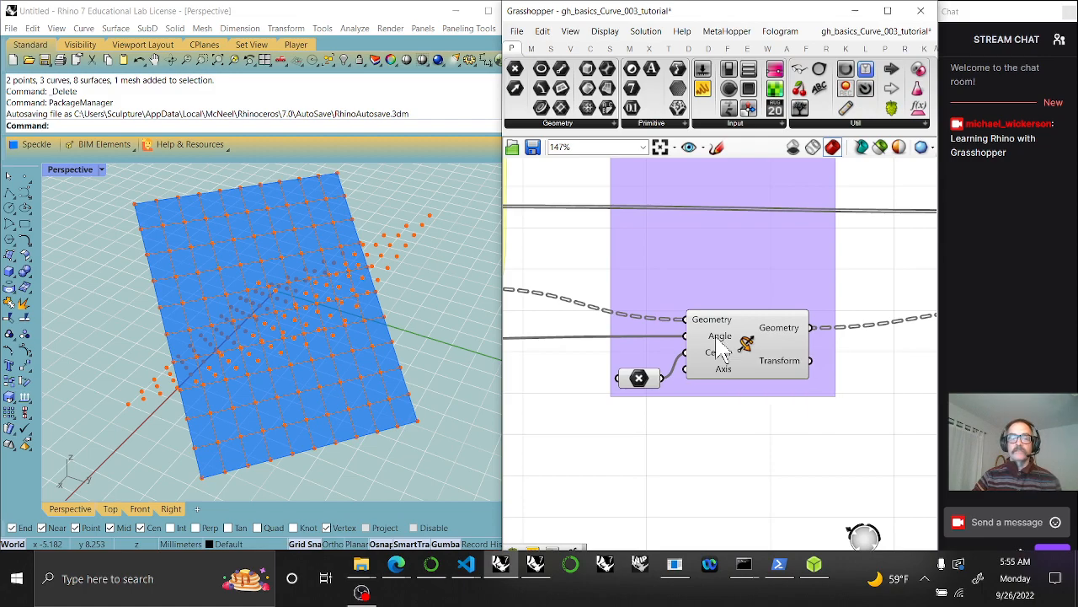
{"action": "right_click_drag", "start_coordinate": [626, 452], "coordinate": [776, 446]}
{"action": "mouse_move", "coordinate": [588, 450]}
{"action": "right_mouse_down"}
{"action": "mouse_move", "coordinate": [799, 441]}
{"action": "mouse_move", "coordinate": [746, 444]}
{"action": "right_mouse_up"}
{"action": "scroll", "coordinate": [740, 437], "scroll_direction": "down", "scroll_amount": 4}
{"action": "right_click_drag", "start_coordinate": [742, 388], "coordinate": [668, 366]}
{"action": "scroll", "coordinate": [691, 378], "scroll_direction": "up", "scroll_amount": 3}
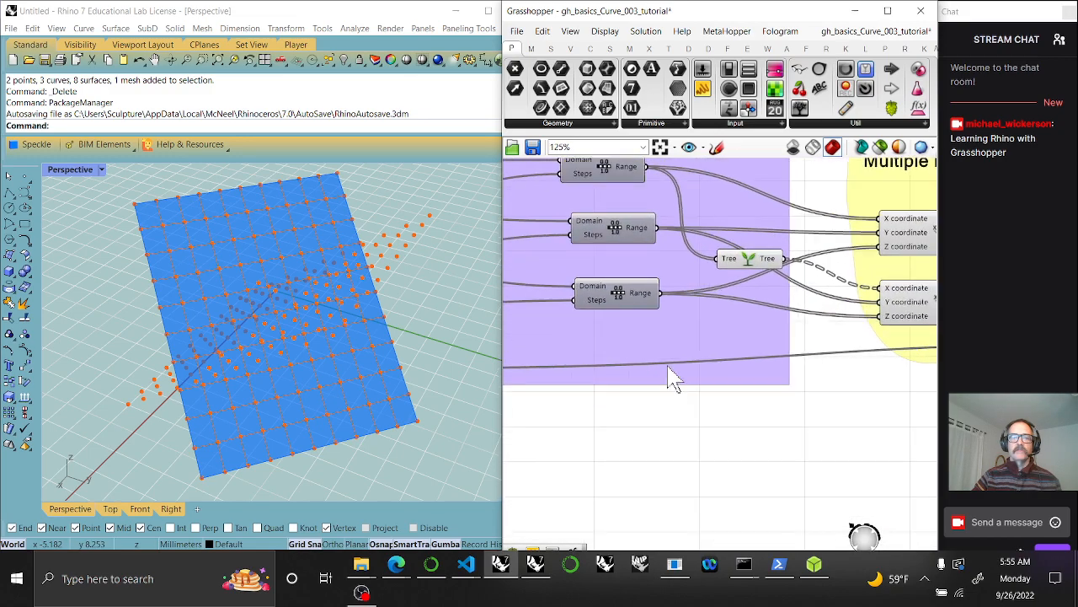
Alt-drag a copy of the bottom Range component and add it to the Algorithms group
{"action": "left_click", "coordinate": [620, 306]}
{"action": "left_click_drag", "start_coordinate": [620, 307], "coordinate": [609, 373], "text": "alt"}
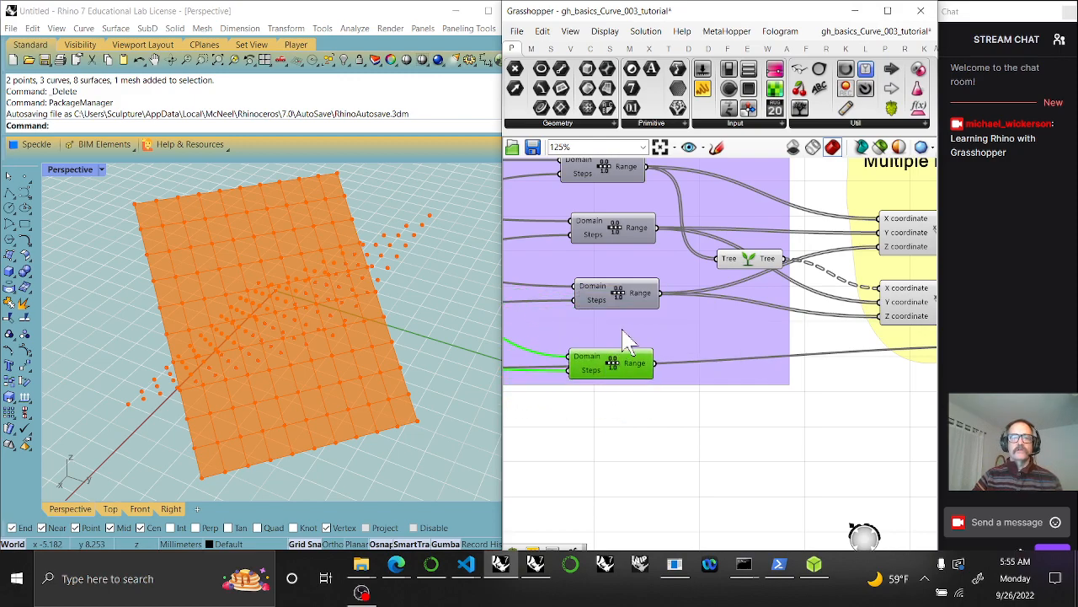
{"action": "right_click", "coordinate": [625, 340]}
{"action": "left_click", "coordinate": [654, 433]}
Wire the Pi component's output into the new Range component
{"action": "right_click_drag", "start_coordinate": [578, 447], "coordinate": [733, 436]}
{"action": "left_click_drag", "start_coordinate": [780, 344], "coordinate": [771, 320]}
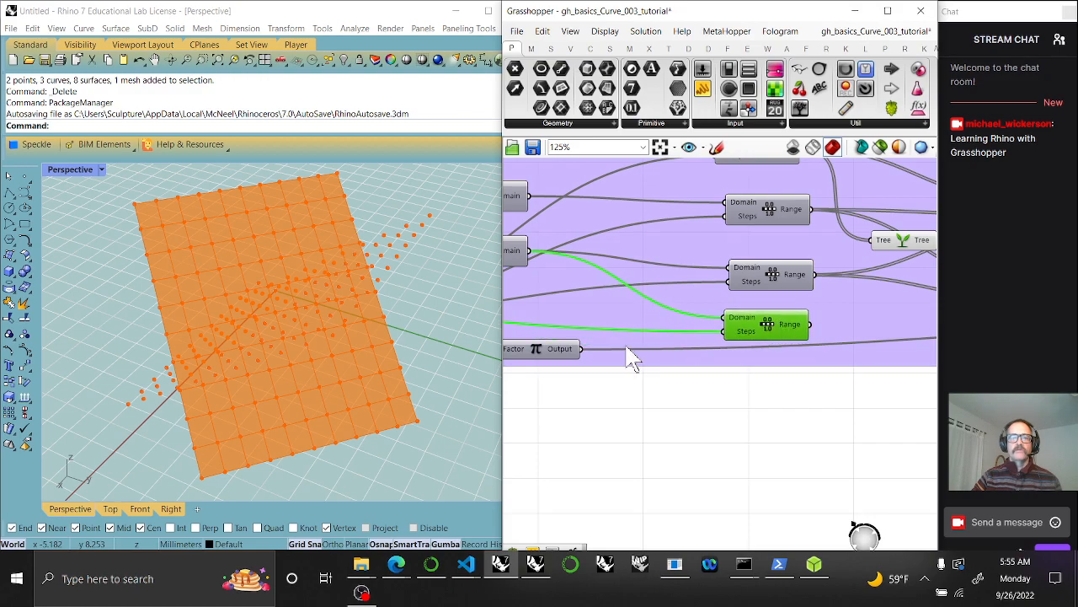
{"action": "left_click_drag", "start_coordinate": [582, 348], "coordinate": [811, 326], "text": "ctrl+shift"}
{"action": "left_click_drag", "start_coordinate": [581, 349], "coordinate": [769, 350]}
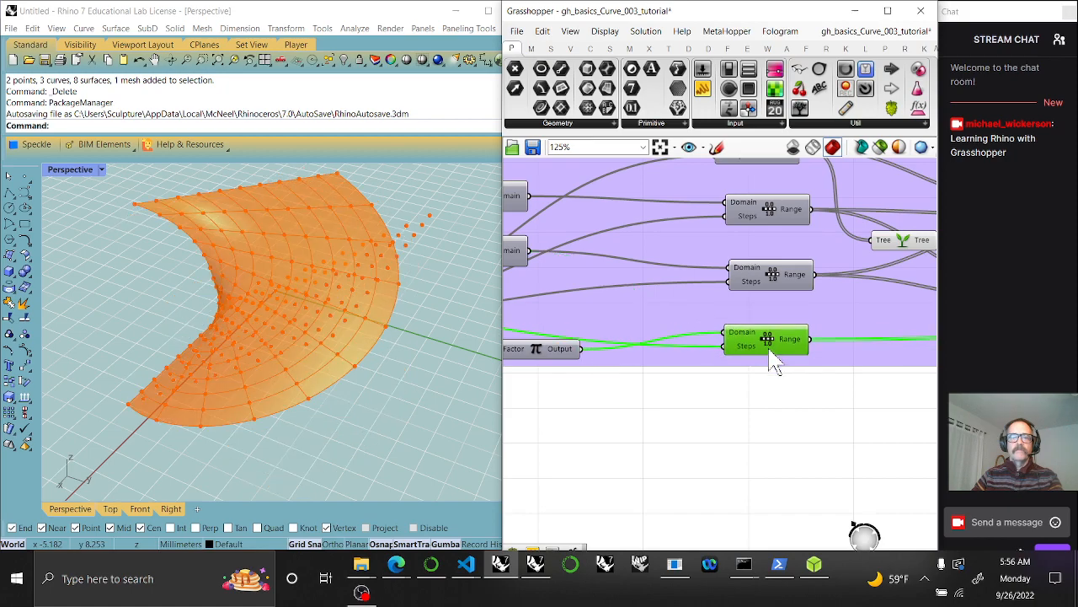
Adjust the Pi rotation slider to 0.56 to twist the curved surface
{"action": "mouse_move", "coordinate": [609, 388]}
{"action": "right_mouse_down"}
{"action": "mouse_move", "coordinate": [766, 367]}
{"action": "mouse_move", "coordinate": [752, 374]}
{"action": "right_mouse_up"}
{"action": "right_click_drag", "start_coordinate": [605, 405], "coordinate": [722, 392]}
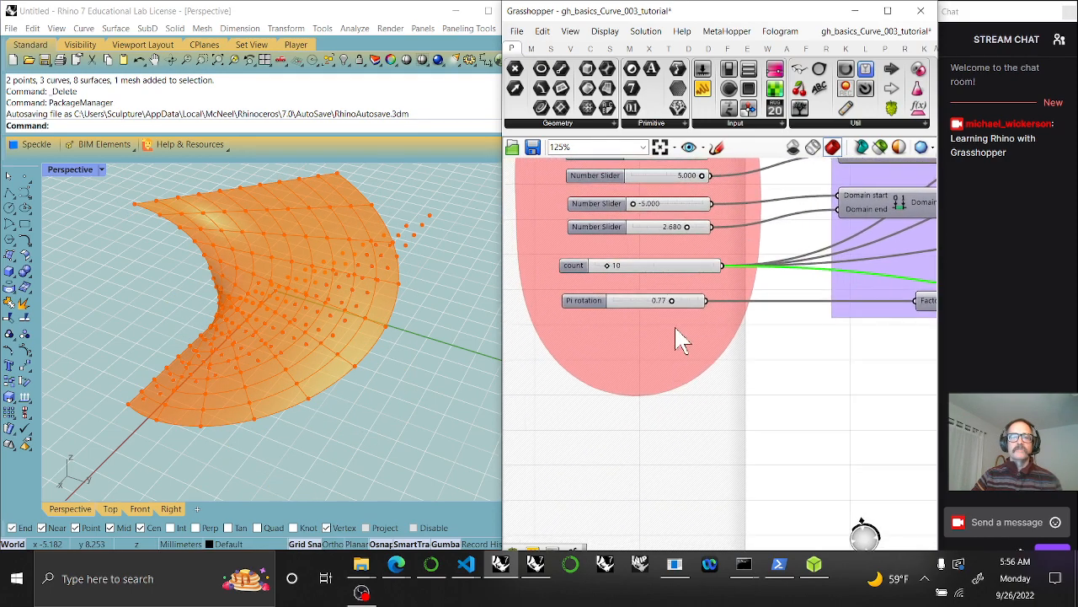
{"action": "mouse_move", "coordinate": [670, 303]}
{"action": "left_mouse_down"}
{"action": "mouse_move", "coordinate": [630, 306]}
{"action": "mouse_move", "coordinate": [665, 309]}
{"action": "left_mouse_up"}
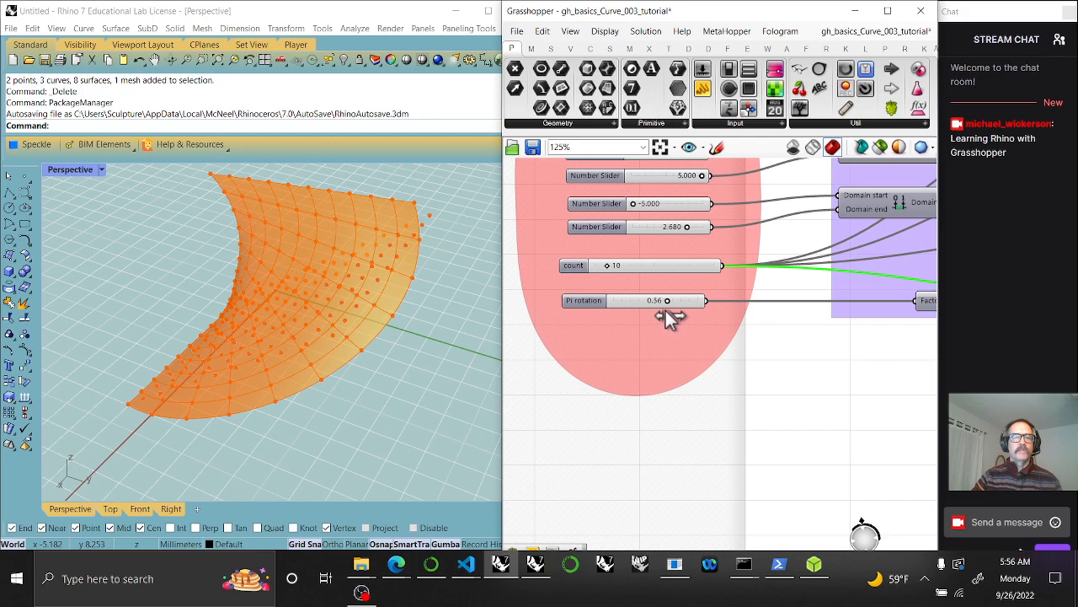
{"action": "scroll", "coordinate": [805, 419], "scroll_direction": "down", "scroll_amount": 4}
{"action": "scroll", "coordinate": [825, 431], "scroll_direction": "down", "scroll_amount": 4}
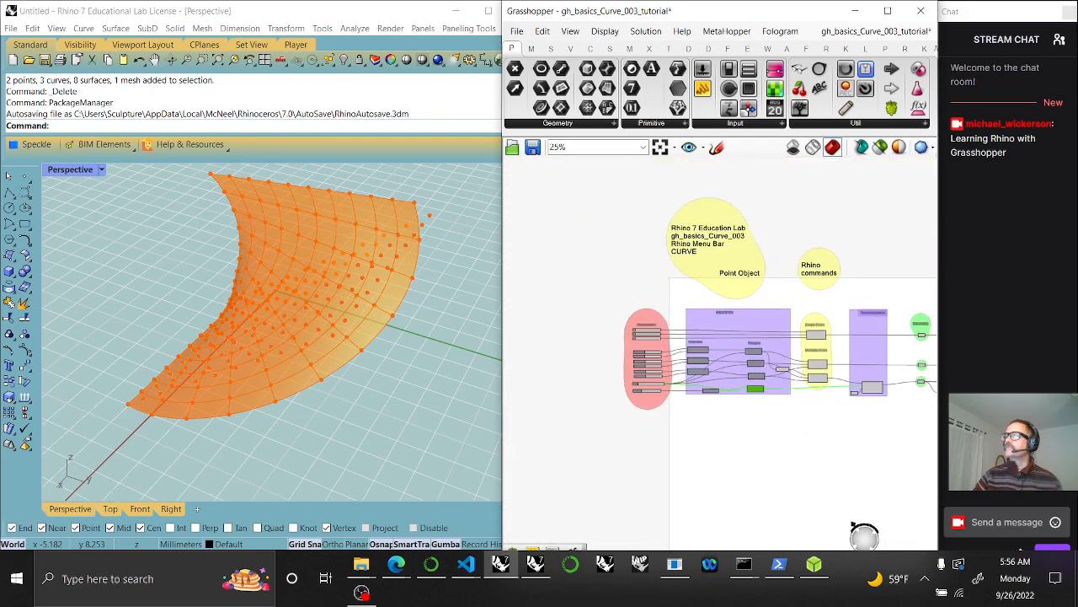
{"action": "right_click_drag", "start_coordinate": [895, 475], "coordinate": [556, 453]}
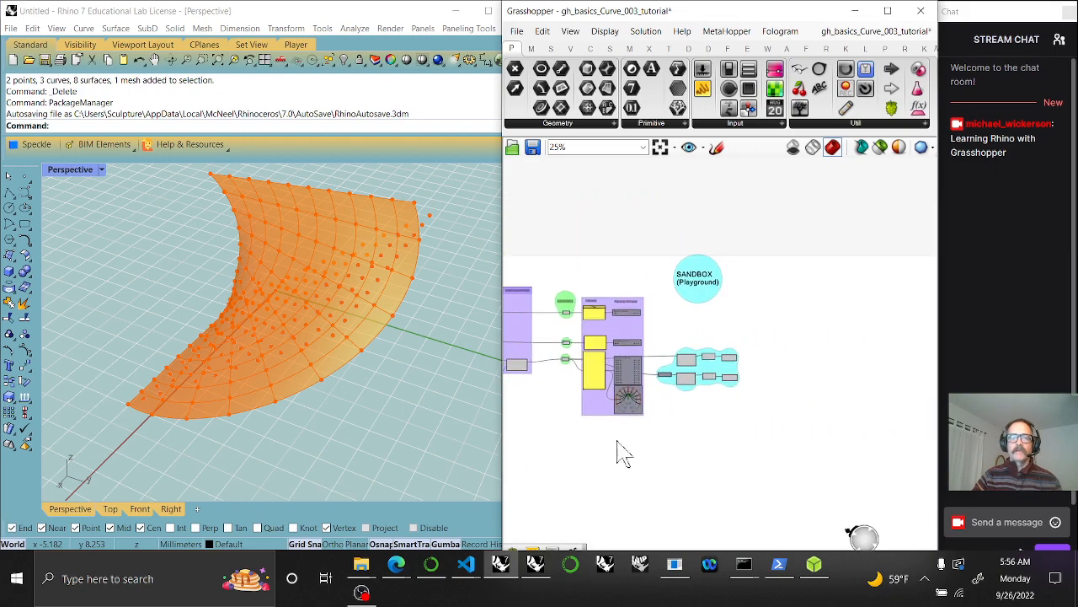
{"action": "scroll", "coordinate": [676, 377], "scroll_direction": "up", "scroll_amount": 5}
{"action": "right_click_drag", "start_coordinate": [623, 448], "coordinate": [768, 383]}
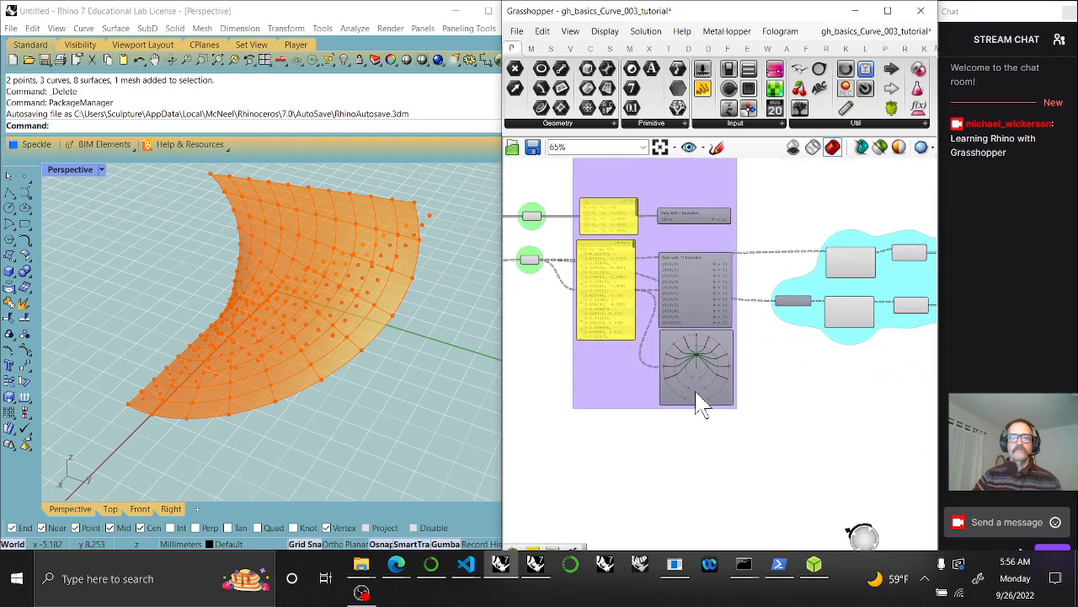
{"action": "scroll", "coordinate": [689, 373], "scroll_direction": "up", "scroll_amount": 3}
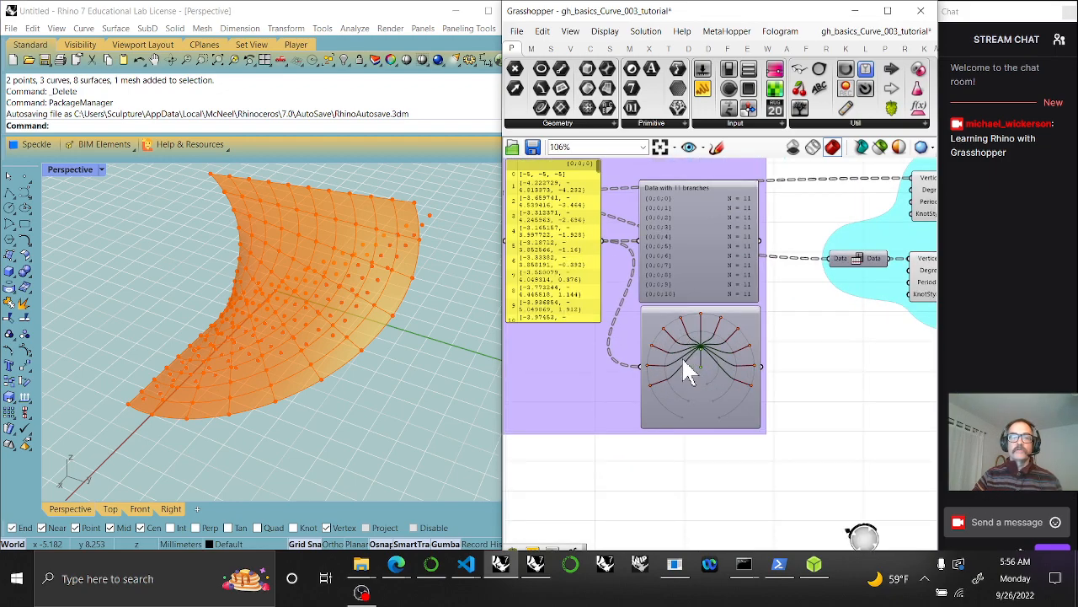
{"action": "right_click_drag", "start_coordinate": [683, 357], "coordinate": [761, 389]}
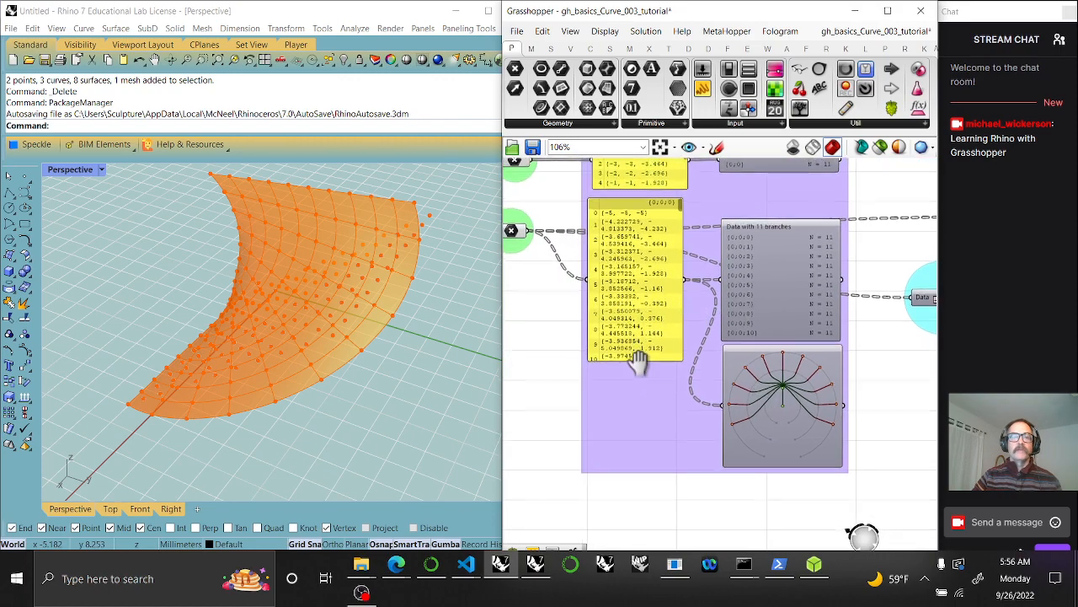
{"action": "right_click_drag", "start_coordinate": [637, 362], "coordinate": [699, 383]}
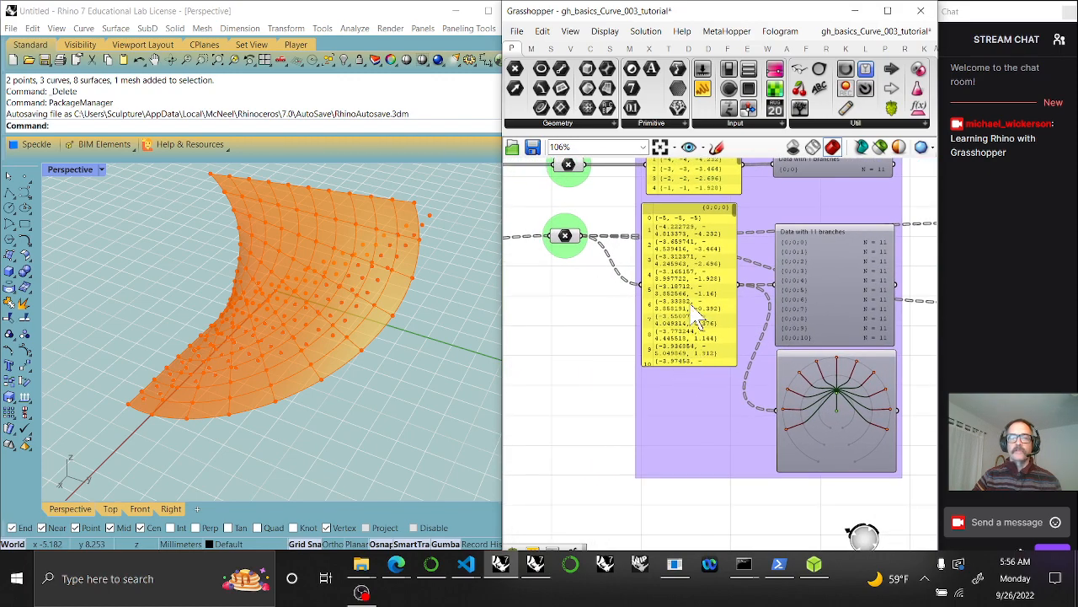
{"action": "double_click", "coordinate": [830, 277]}
{"action": "double_click", "coordinate": [841, 407]}
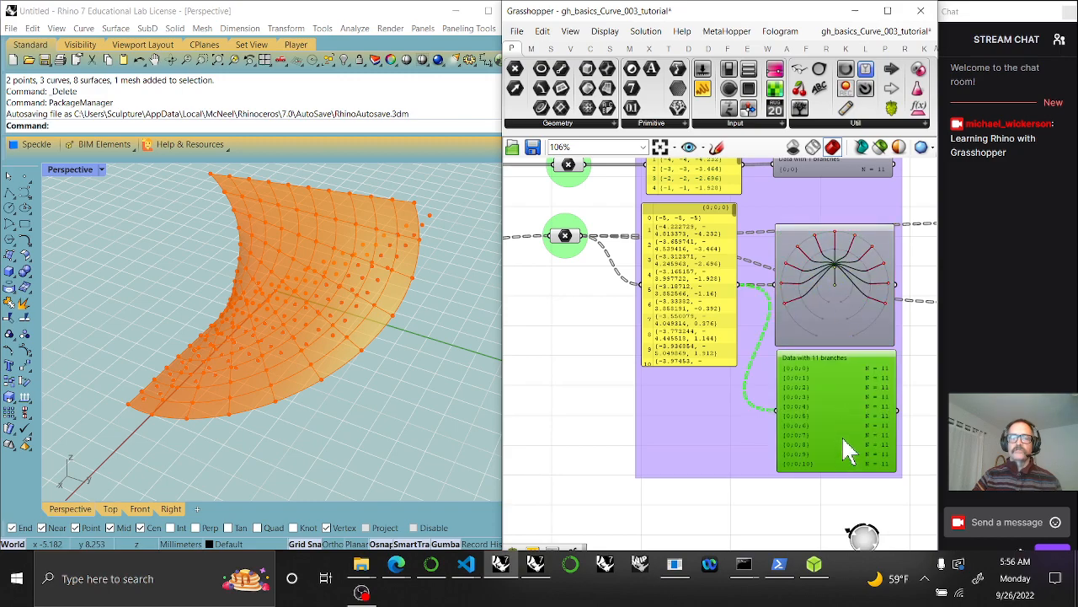
{"action": "double_click", "coordinate": [847, 451]}
{"action": "double_click", "coordinate": [828, 305]}
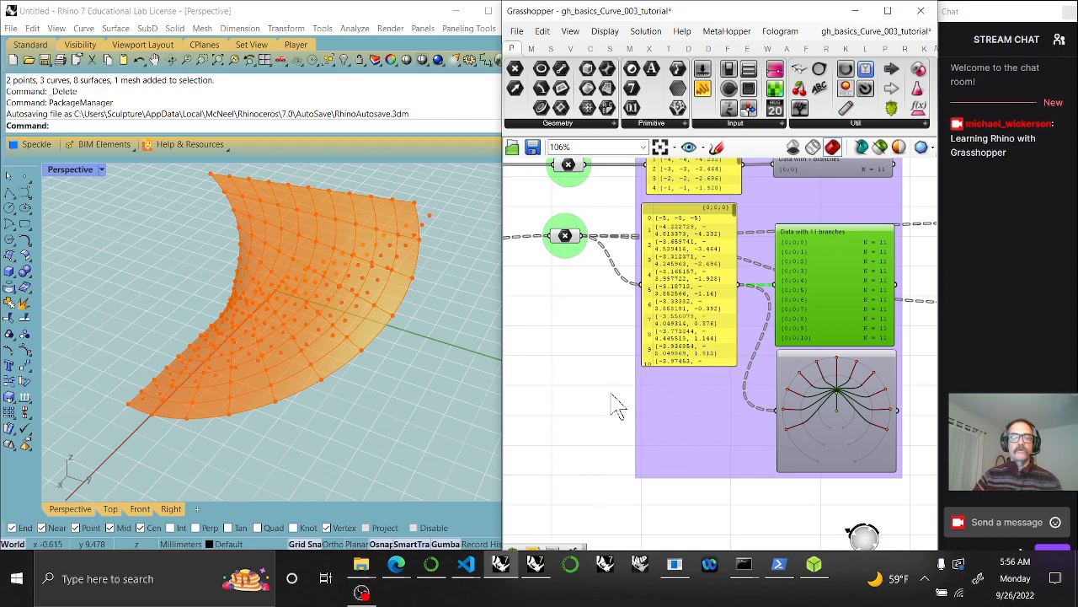
{"action": "right_click_drag", "start_coordinate": [603, 406], "coordinate": [745, 438]}
{"action": "left_click", "coordinate": [710, 275]}
{"action": "right_click_drag", "start_coordinate": [356, 361], "coordinate": [396, 354]}
{"action": "right_click_drag", "start_coordinate": [744, 395], "coordinate": [571, 378]}
{"action": "right_click_drag", "start_coordinate": [785, 408], "coordinate": [602, 333]}
{"action": "right_click_drag", "start_coordinate": [778, 381], "coordinate": [680, 421]}
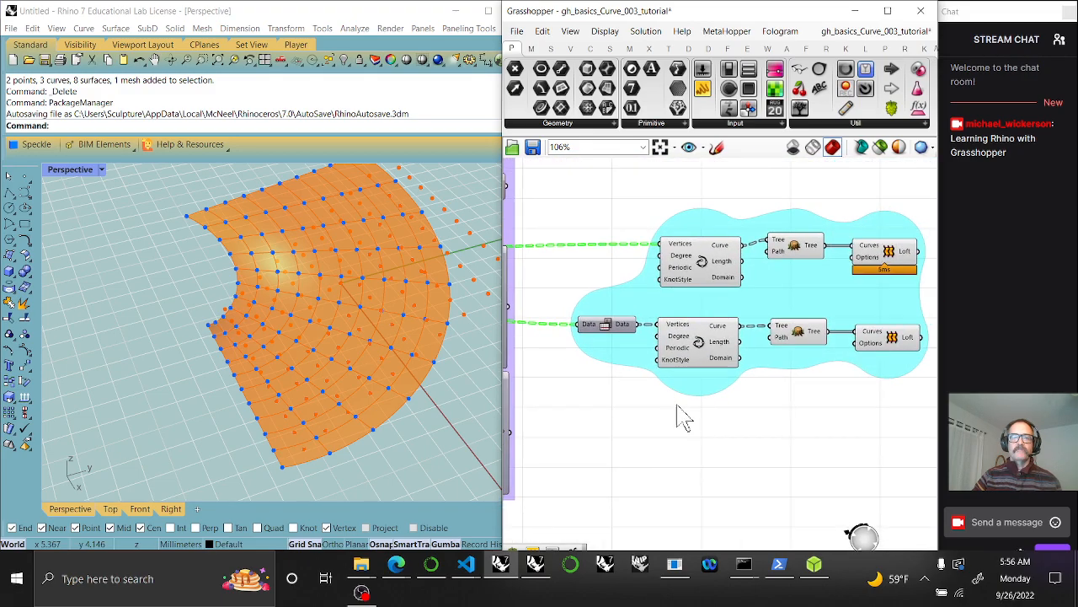
{"action": "left_click", "coordinate": [698, 343]}
{"action": "right_click_drag", "start_coordinate": [806, 404], "coordinate": [838, 409]}
{"action": "left_click", "coordinate": [729, 295]}
{"action": "left_click", "coordinate": [741, 380]}
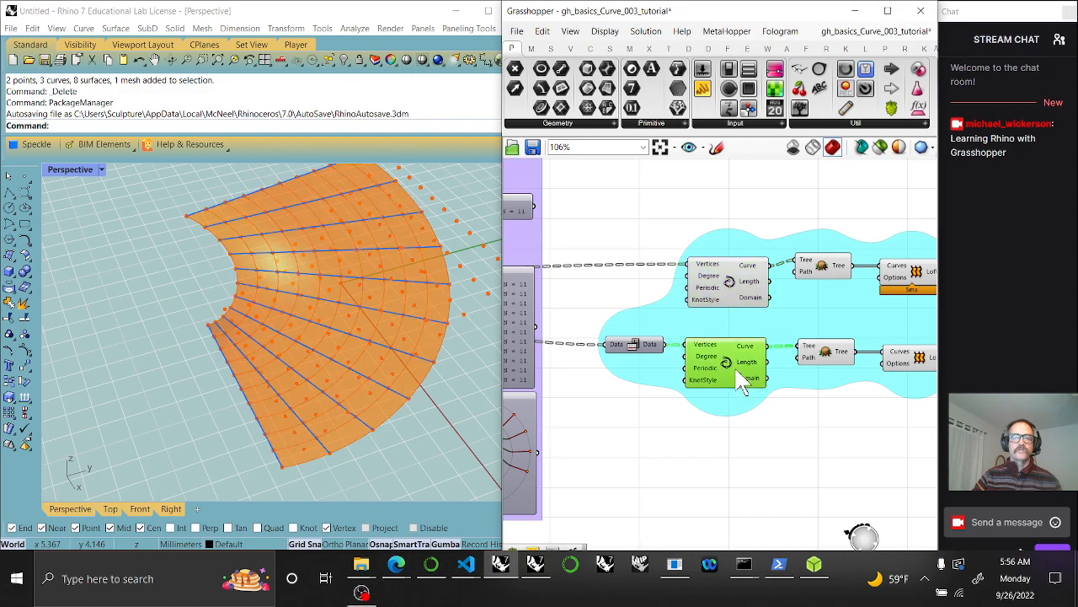
{"action": "left_click_drag", "start_coordinate": [765, 477], "coordinate": [705, 256]}
{"action": "right_click_drag", "start_coordinate": [845, 472], "coordinate": [739, 456]}
{"action": "left_click_drag", "start_coordinate": [869, 428], "coordinate": [805, 263]}
{"action": "left_click", "coordinate": [737, 478]}
{"action": "right_click_drag", "start_coordinate": [708, 484], "coordinate": [794, 446]}
{"action": "right_click_drag", "start_coordinate": [491, 375], "coordinate": [448, 385]}
{"action": "right_click_drag", "start_coordinate": [744, 436], "coordinate": [788, 431]}
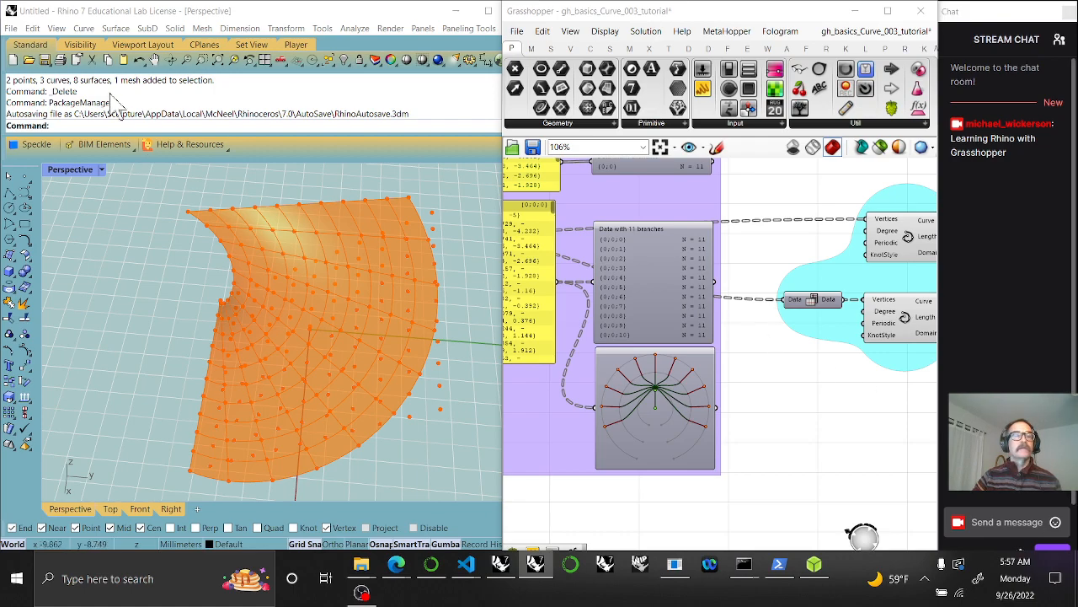
{"action": "left_click", "coordinate": [84, 28]}
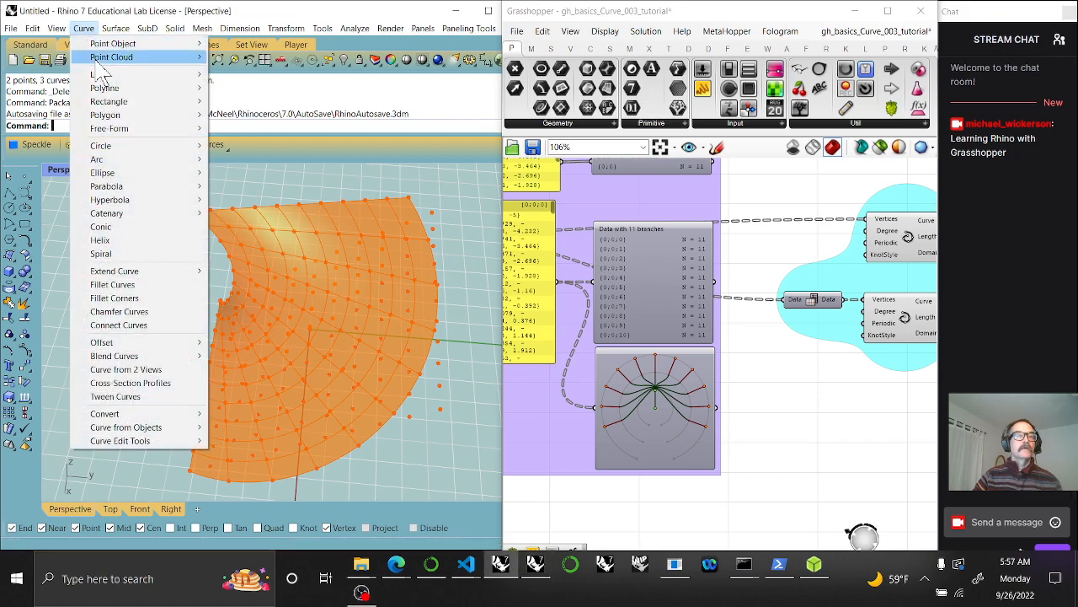
{"action": "mouse_move", "coordinate": [197, 48]}
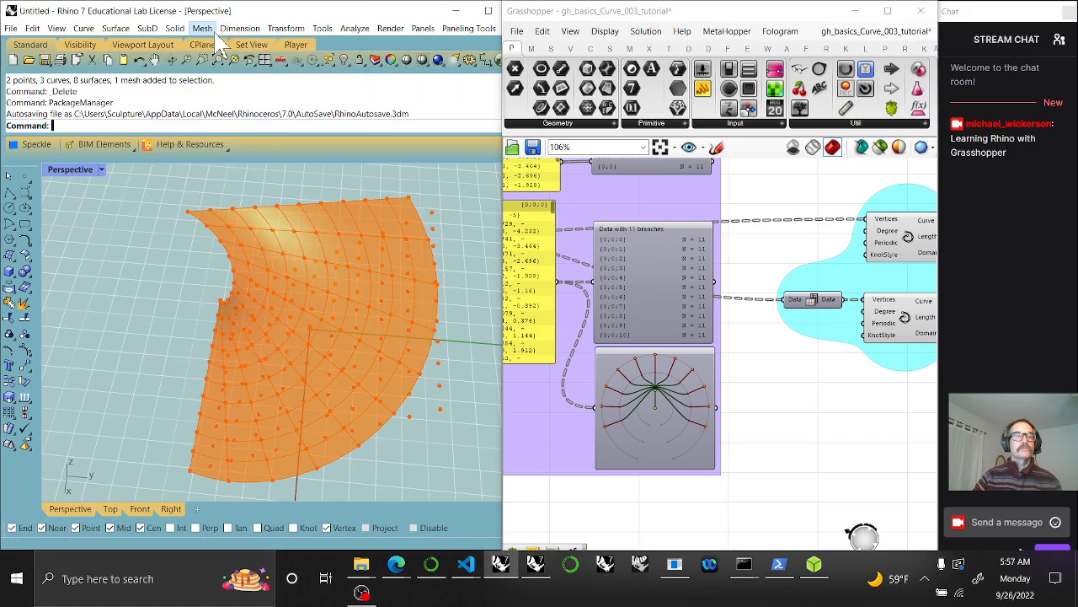
{"action": "mouse_move", "coordinate": [122, 47]}
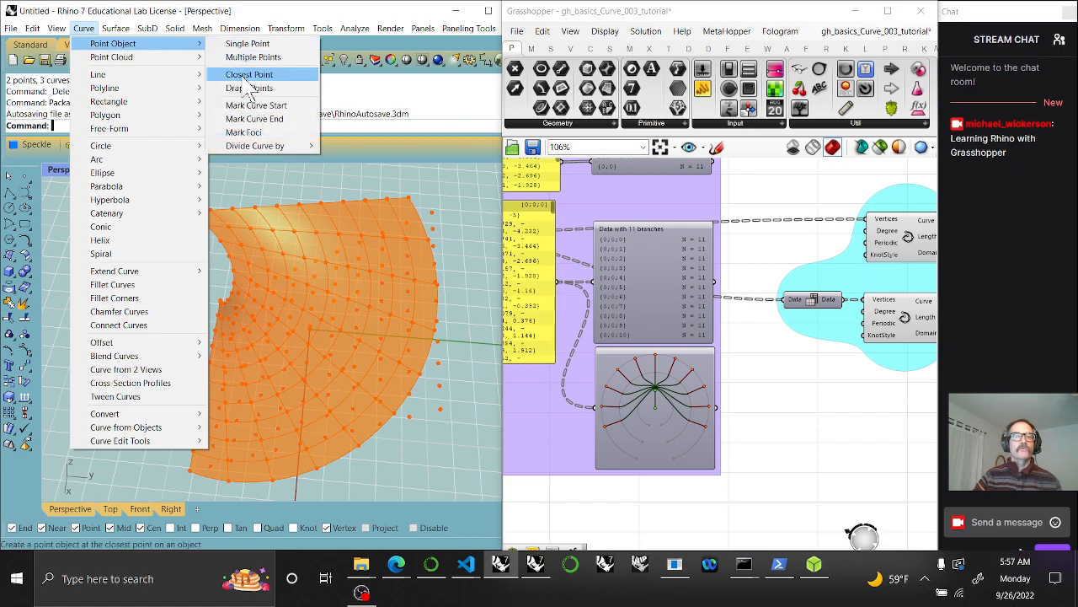
{"action": "right_click_drag", "start_coordinate": [614, 494], "coordinate": [815, 399]}
{"action": "scroll", "coordinate": [692, 410], "scroll_direction": "down", "scroll_amount": 3}
{"action": "right_click_drag", "start_coordinate": [692, 418], "coordinate": [768, 432]}
{"action": "scroll", "coordinate": [631, 458], "scroll_direction": "down", "scroll_amount": 3}
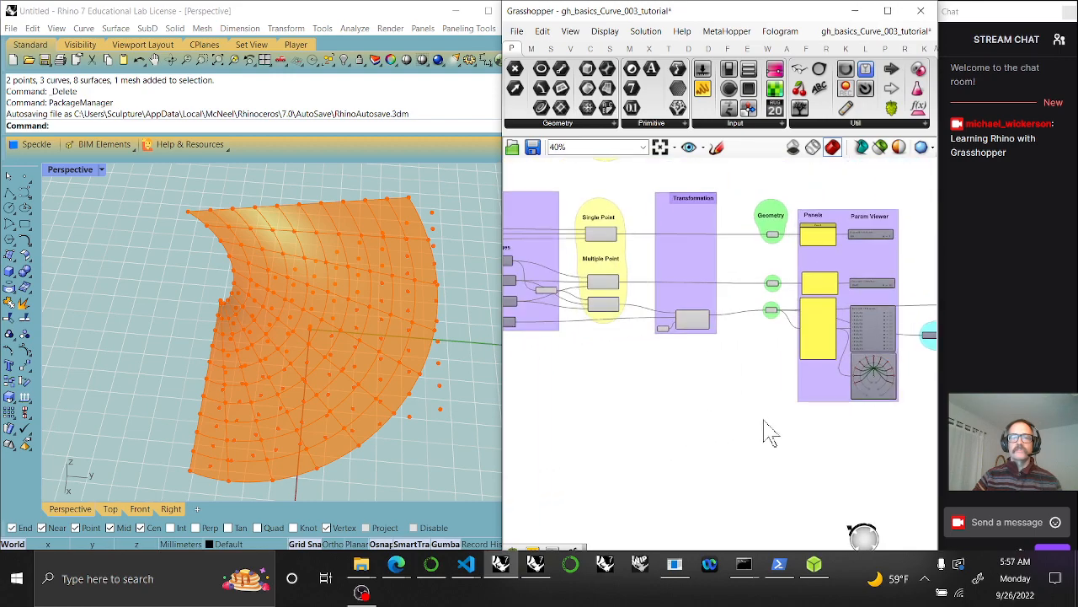
Move the 'Rhino commands' heading below the Single and Multiple Point groups
{"action": "right_click_drag", "start_coordinate": [627, 414], "coordinate": [712, 485]}
{"action": "scroll", "coordinate": [686, 313], "scroll_direction": "up", "scroll_amount": 3}
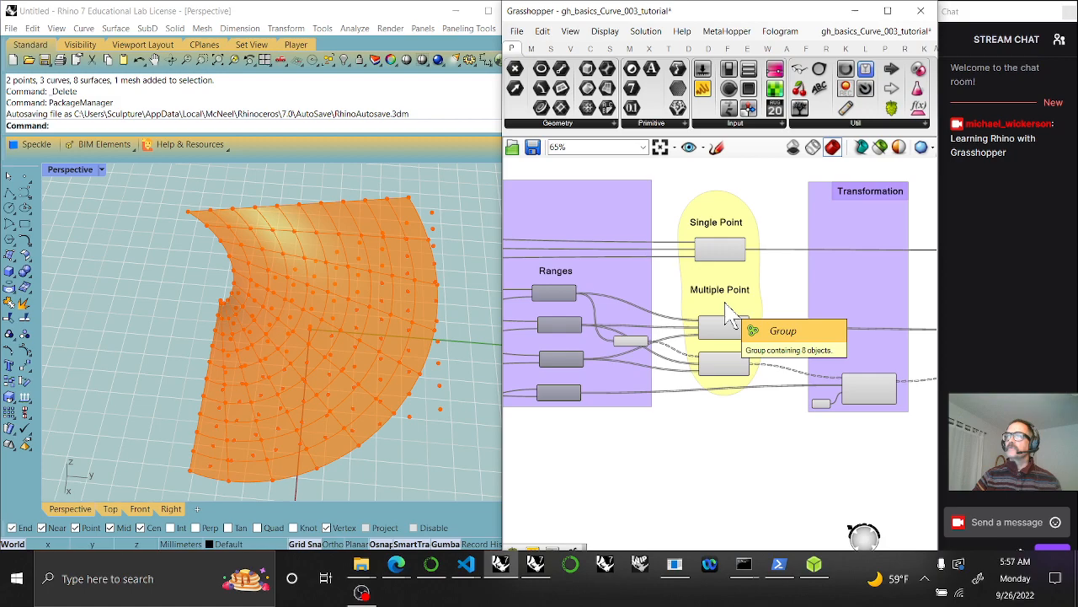
{"action": "right_click_drag", "start_coordinate": [712, 339], "coordinate": [693, 437]}
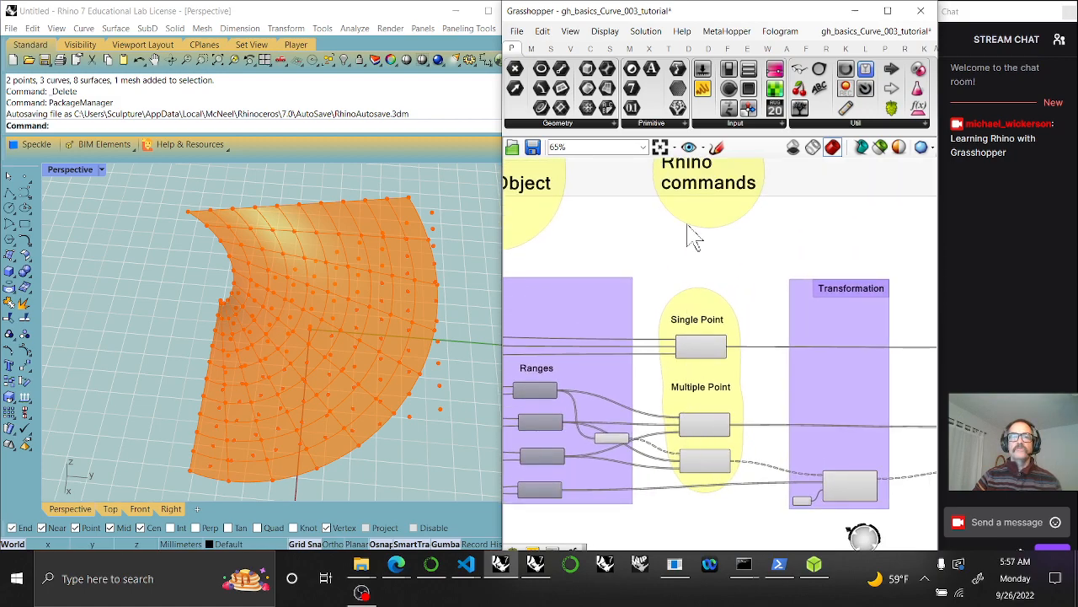
{"action": "left_click_drag", "start_coordinate": [697, 202], "coordinate": [705, 563]}
{"action": "right_click_drag", "start_coordinate": [704, 563], "coordinate": [689, 389]}
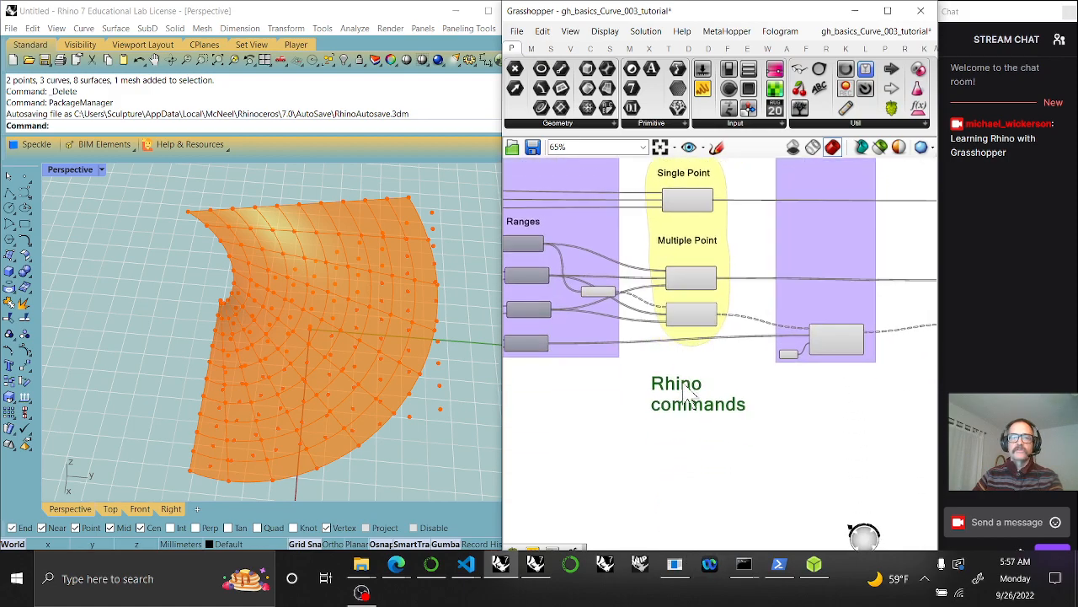
{"action": "left_click_drag", "start_coordinate": [685, 414], "coordinate": [680, 424]}
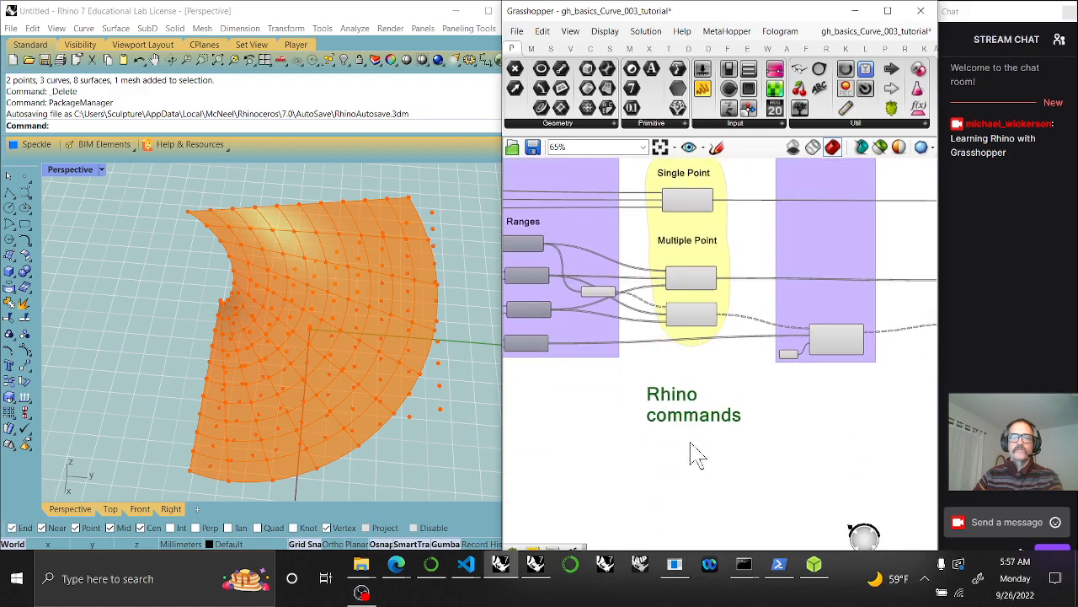
Add the heading to a yellow group and drag it down into its own bubble
{"action": "right_click", "coordinate": [687, 467]}
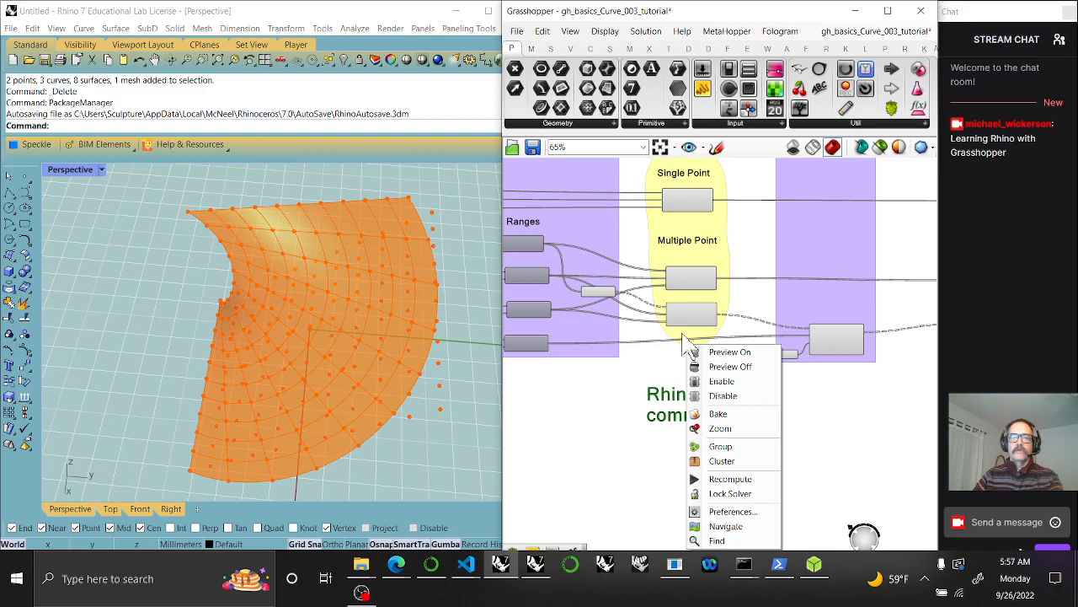
{"action": "right_click", "coordinate": [687, 346]}
{"action": "left_click", "coordinate": [720, 441]}
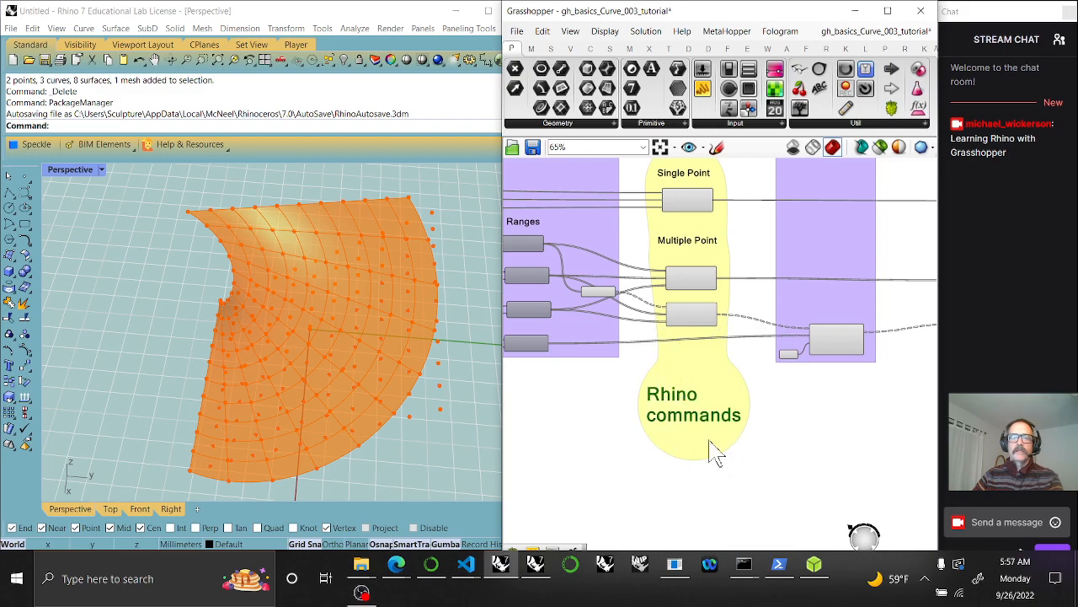
{"action": "left_click_drag", "start_coordinate": [702, 433], "coordinate": [700, 465]}
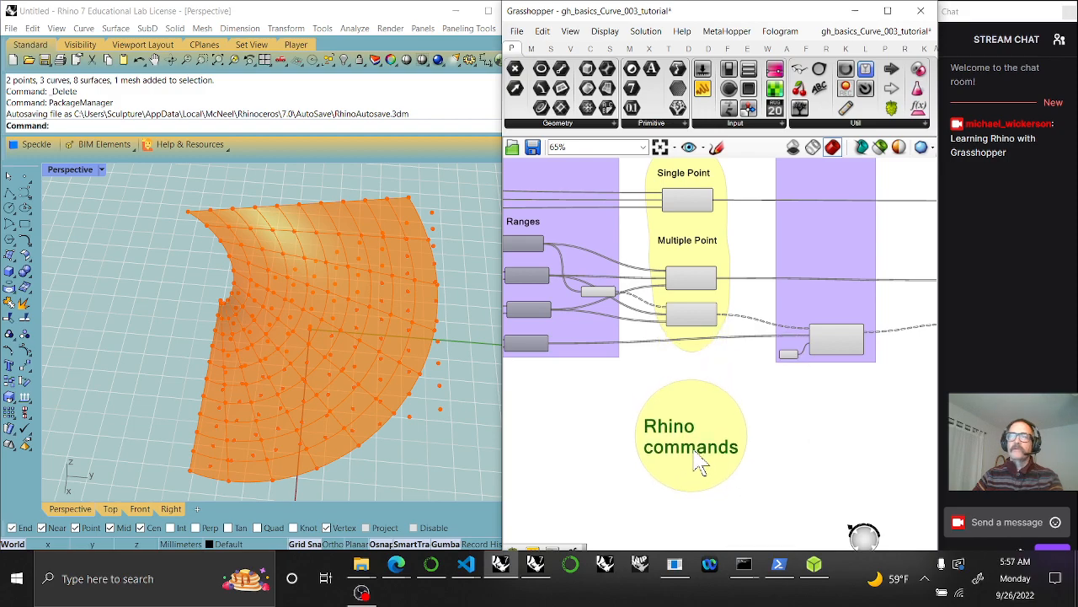
Copy the 'Multiple Point' label into the Rhino commands group and retitle it 'Curve Closest Point'
{"action": "right_click_drag", "start_coordinate": [695, 469], "coordinate": [687, 370]}
{"action": "right_click_drag", "start_coordinate": [688, 183], "coordinate": [674, 266]}
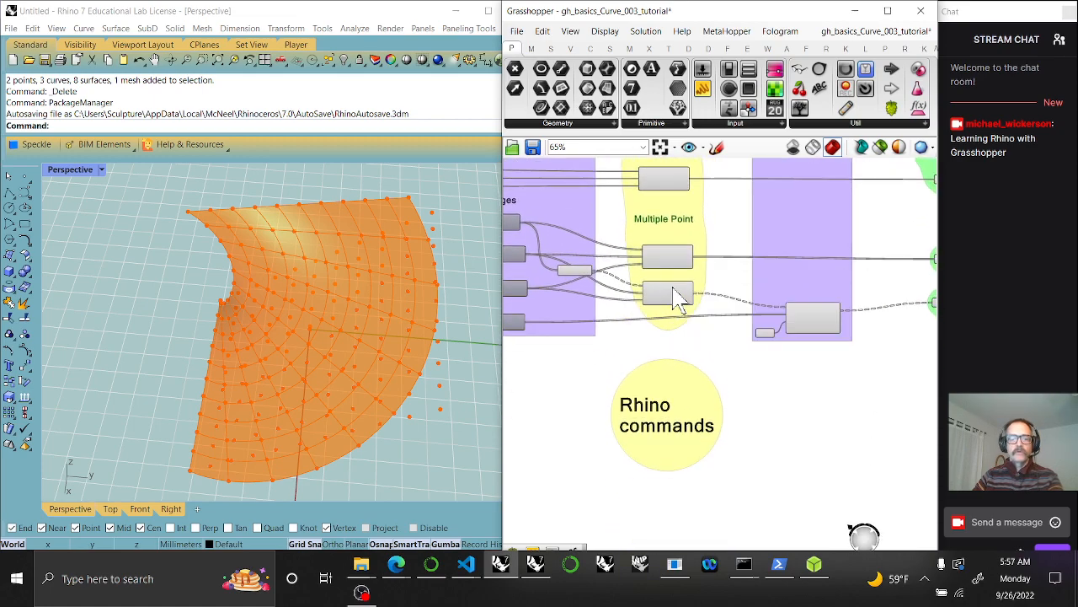
{"action": "left_click_drag", "start_coordinate": [687, 240], "coordinate": [674, 460]}
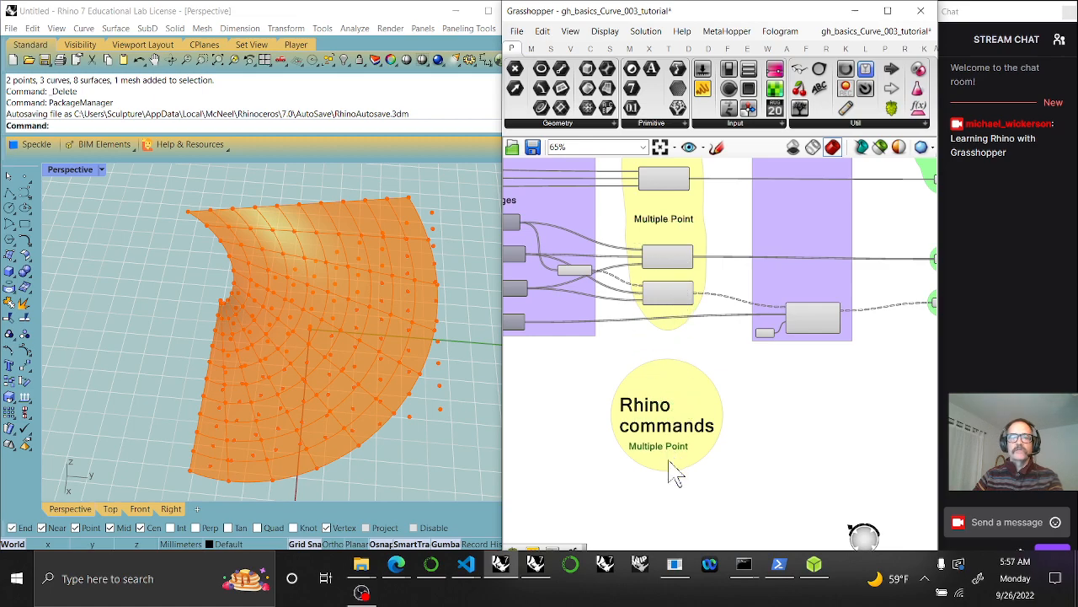
{"action": "right_click", "coordinate": [674, 470]}
{"action": "left_click", "coordinate": [698, 492]}
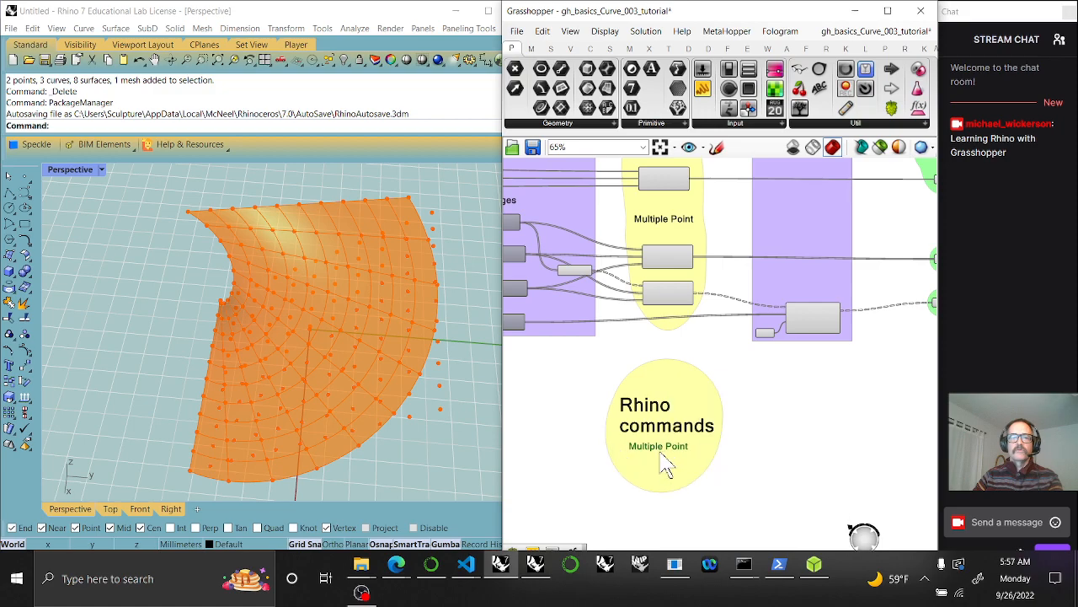
{"action": "double_click", "coordinate": [661, 452]}
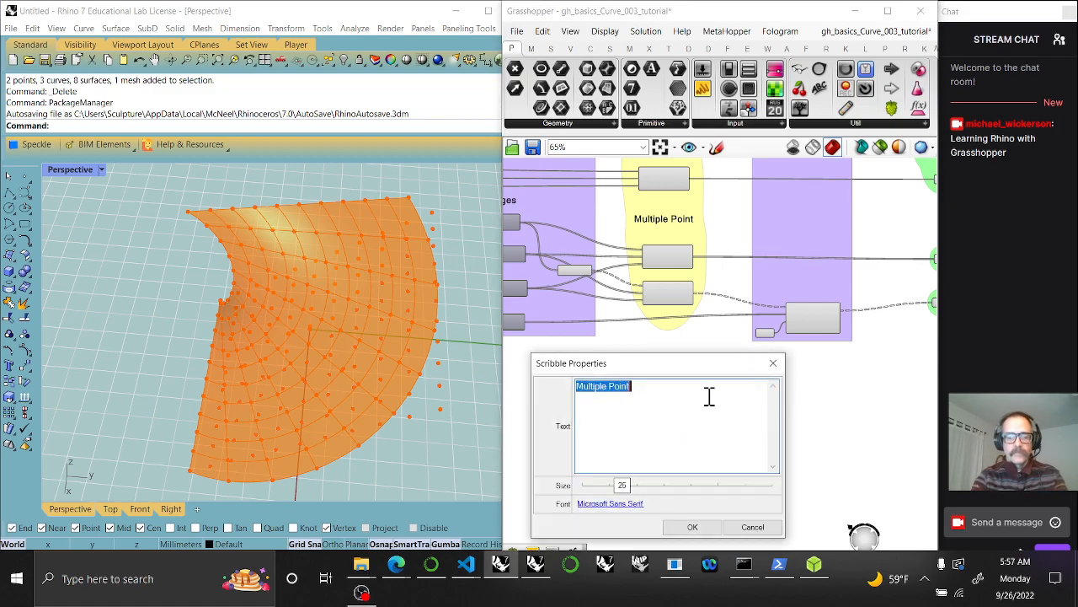
{"action": "type", "text": "Curve"}
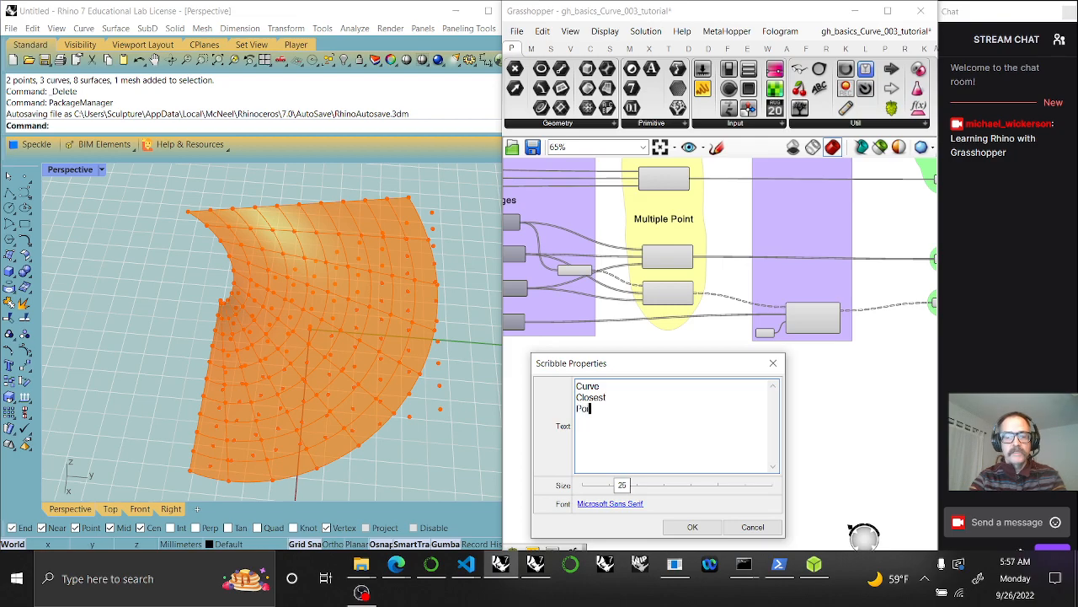
{"action": "left_click", "coordinate": [693, 527]}
Search 'curve close' and place a Curve Closest Point component under the note
{"action": "mouse_move", "coordinate": [638, 518]}
{"action": "right_mouse_down"}
{"action": "mouse_move", "coordinate": [650, 397]}
{"action": "mouse_move", "coordinate": [674, 364]}
{"action": "right_mouse_up"}
{"action": "left_click", "coordinate": [591, 48]}
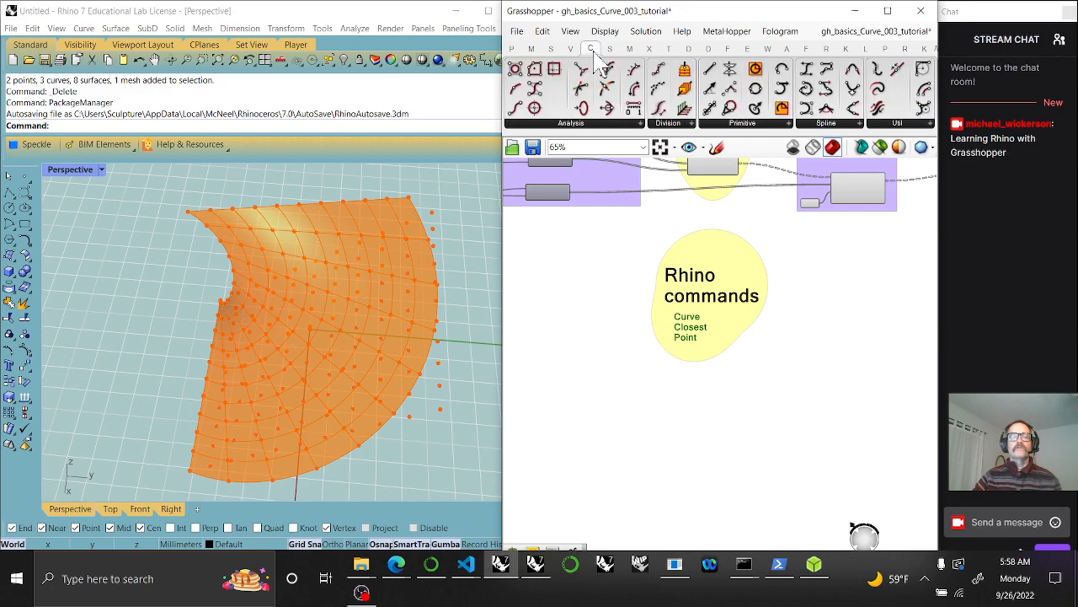
{"action": "left_click", "coordinate": [553, 124]}
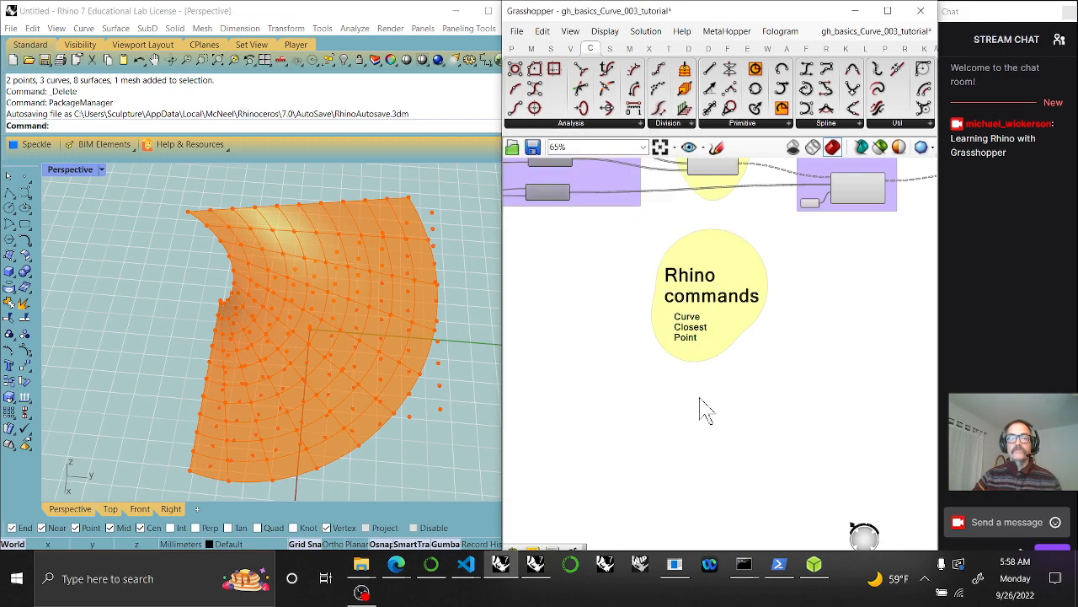
{"action": "double_click", "coordinate": [700, 399]}
{"action": "type", "text": "cur"}
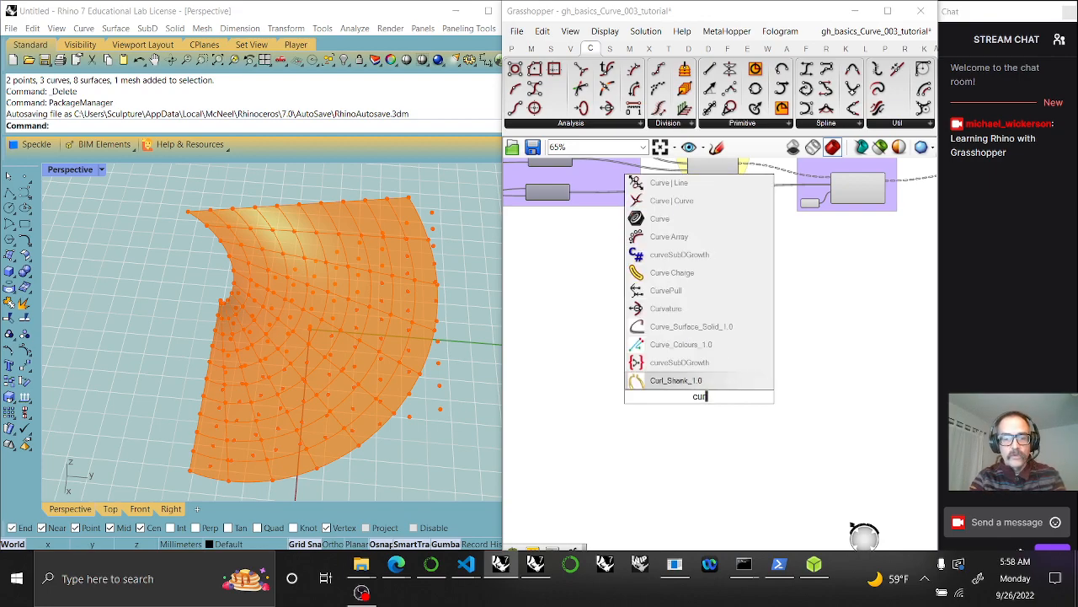
{"action": "type", "text": "ve close"}
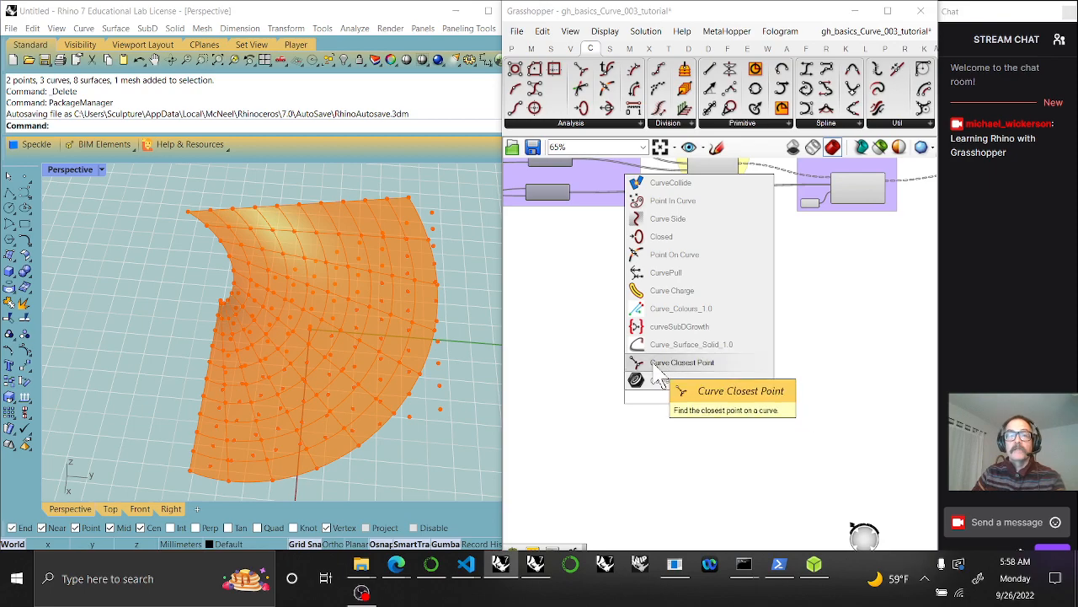
{"action": "left_click", "coordinate": [680, 362]}
{"action": "scroll", "coordinate": [699, 407], "scroll_direction": "up", "scroll_amount": 3}
{"action": "left_click_drag", "start_coordinate": [698, 399], "coordinate": [703, 364]}
Add Curve Closest Point to the Rhino commands group and centre its note above it
{"action": "right_click", "coordinate": [705, 305]}
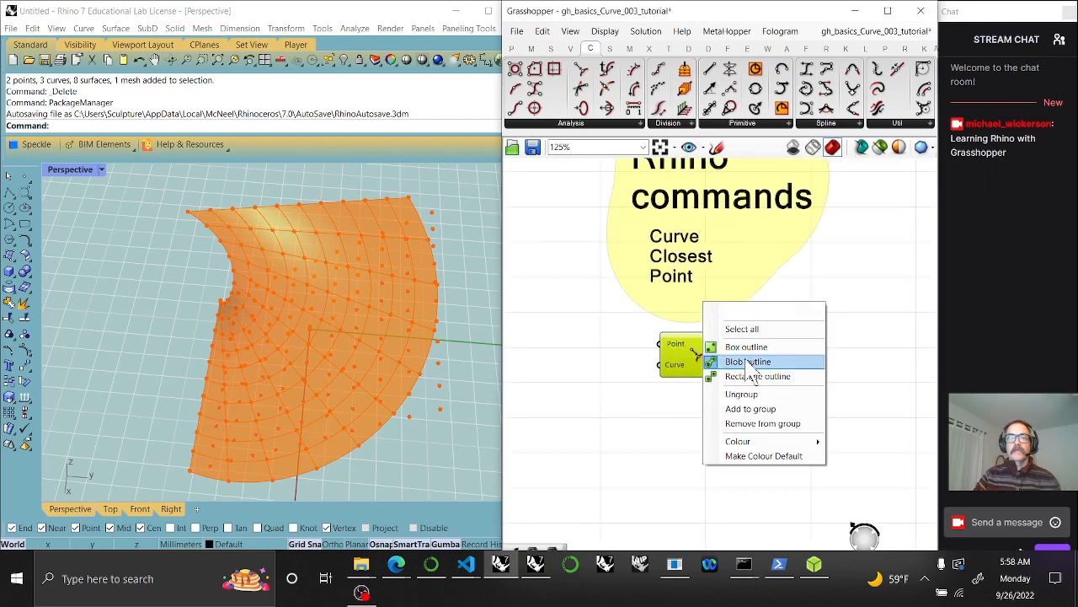
{"action": "left_click", "coordinate": [752, 411]}
{"action": "left_click_drag", "start_coordinate": [671, 251], "coordinate": [709, 252]}
{"action": "scroll", "coordinate": [728, 392], "scroll_direction": "down", "scroll_amount": 2}
{"action": "left_click_drag", "start_coordinate": [740, 427], "coordinate": [702, 342]}
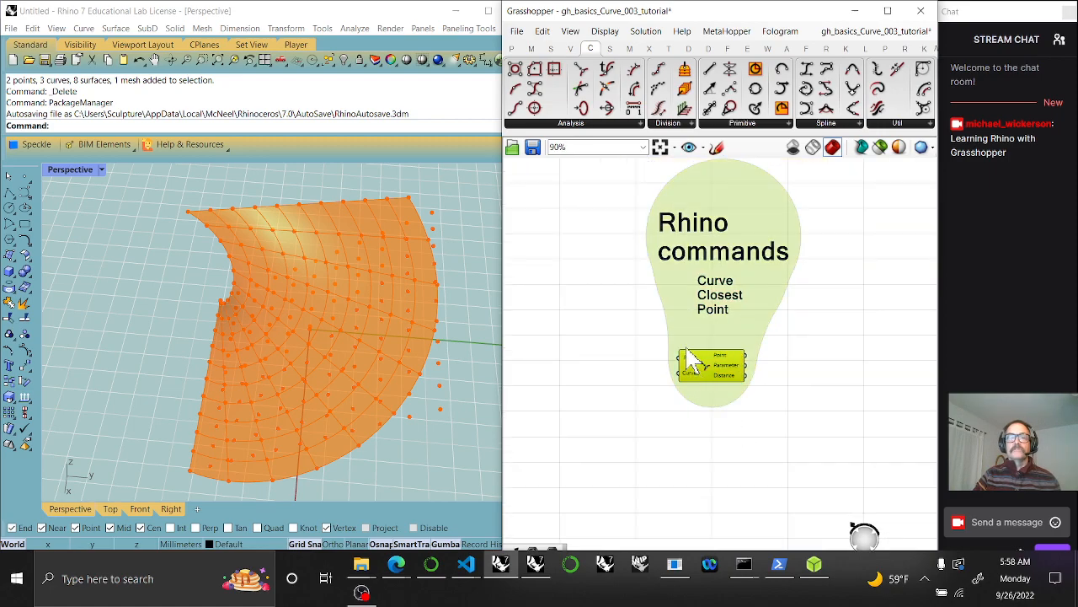
{"action": "left_click_drag", "start_coordinate": [628, 177], "coordinate": [785, 425]}
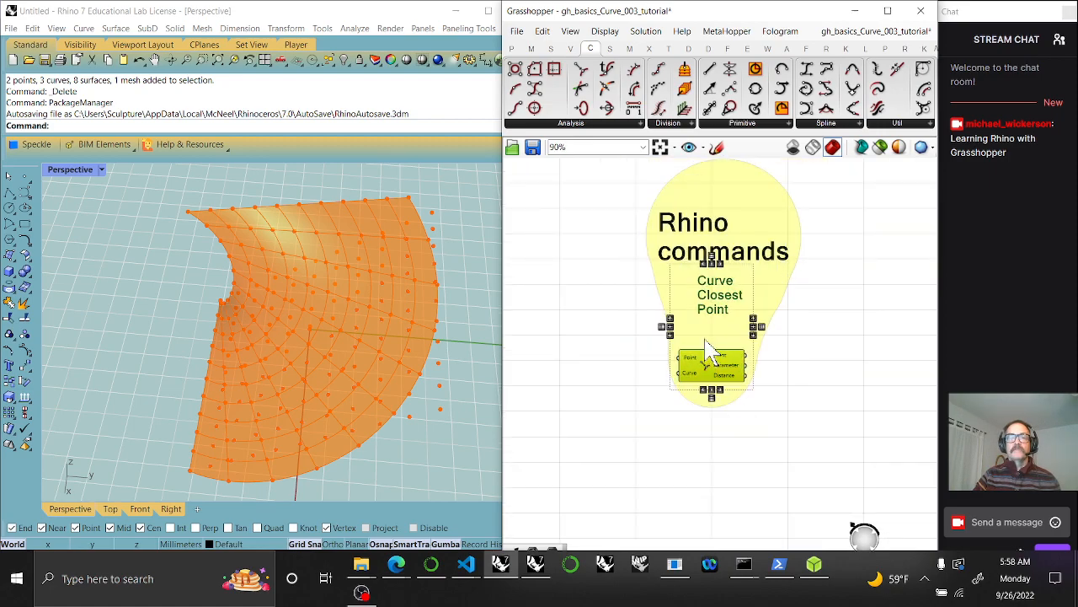
{"action": "left_click", "coordinate": [714, 264]}
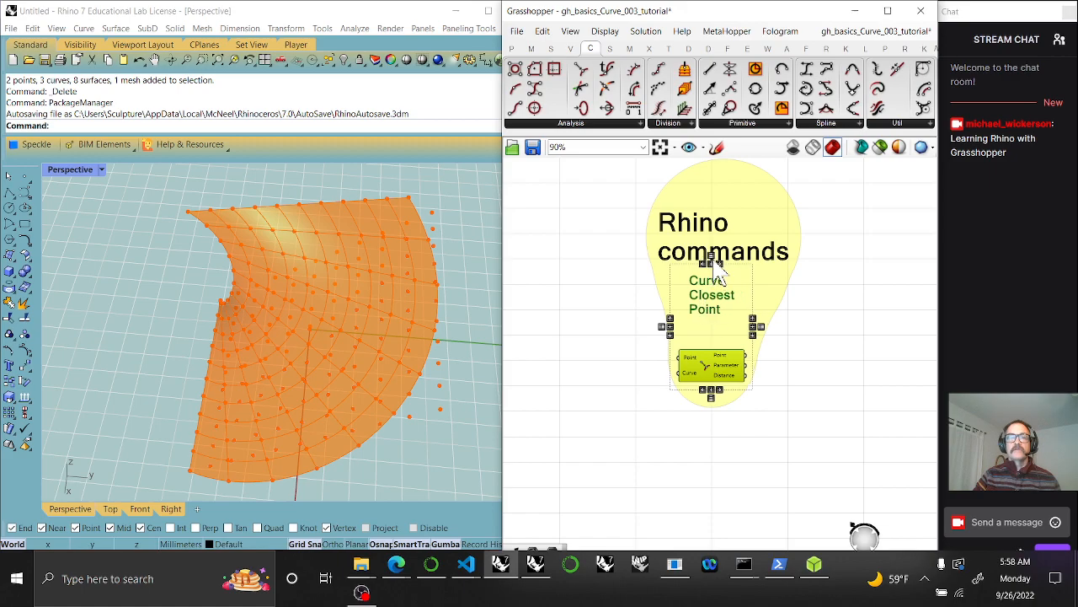
{"action": "left_click", "coordinate": [638, 345]}
Select the Curve Closest Point component and pan back to the Rhino commands heading
{"action": "scroll", "coordinate": [694, 362], "scroll_direction": "up", "scroll_amount": 3}
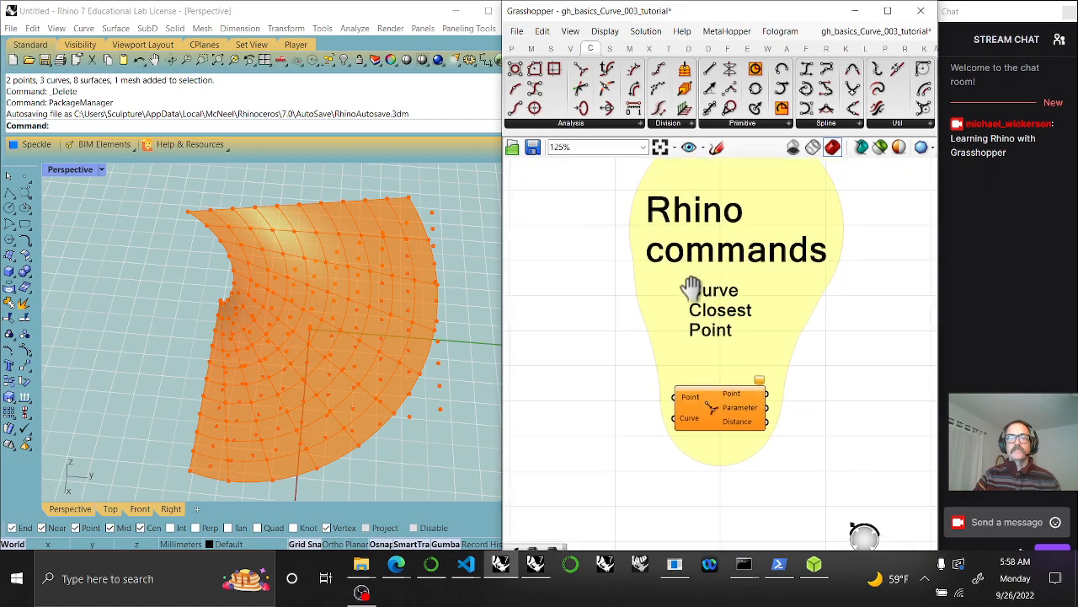
{"action": "right_click_drag", "start_coordinate": [693, 416], "coordinate": [699, 331]}
{"action": "scroll", "coordinate": [675, 406], "scroll_direction": "up", "scroll_amount": 3}
{"action": "left_click", "coordinate": [690, 402]}
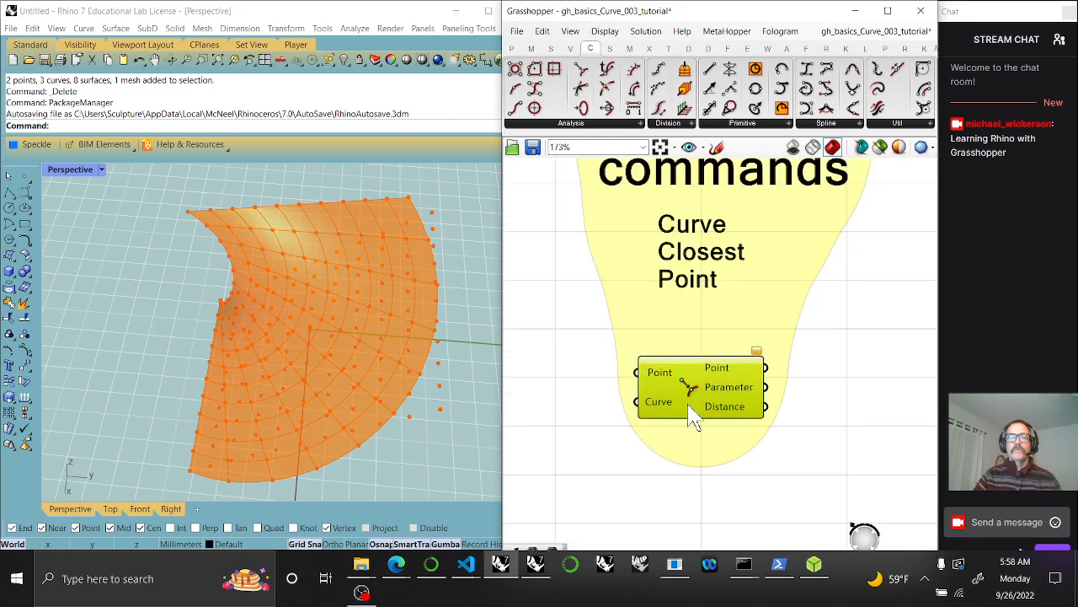
{"action": "right_click_drag", "start_coordinate": [656, 502], "coordinate": [725, 468]}
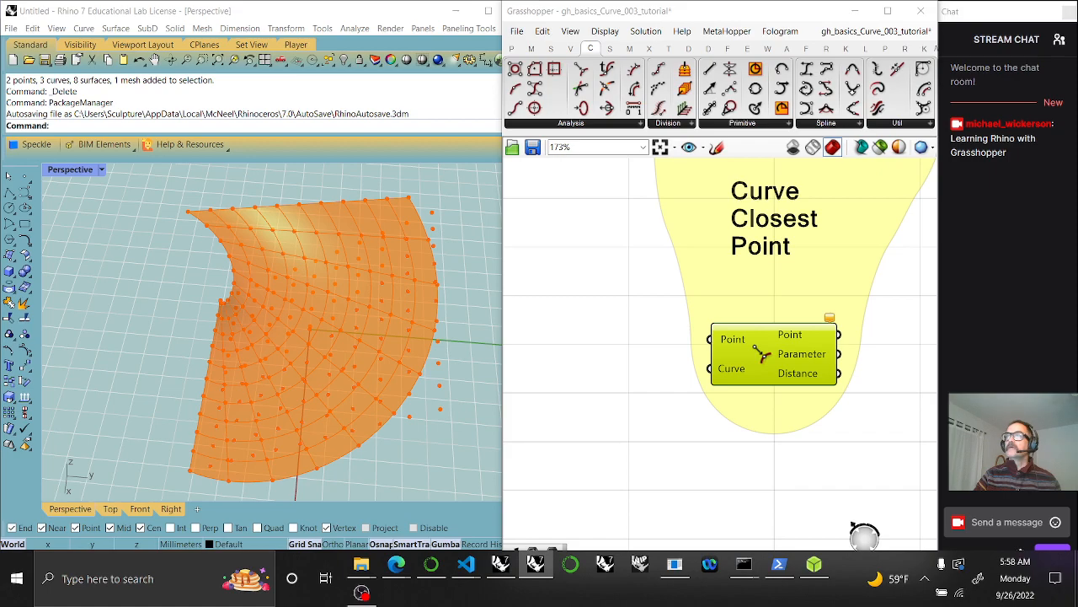
{"action": "right_click_drag", "start_coordinate": [768, 429], "coordinate": [698, 472]}
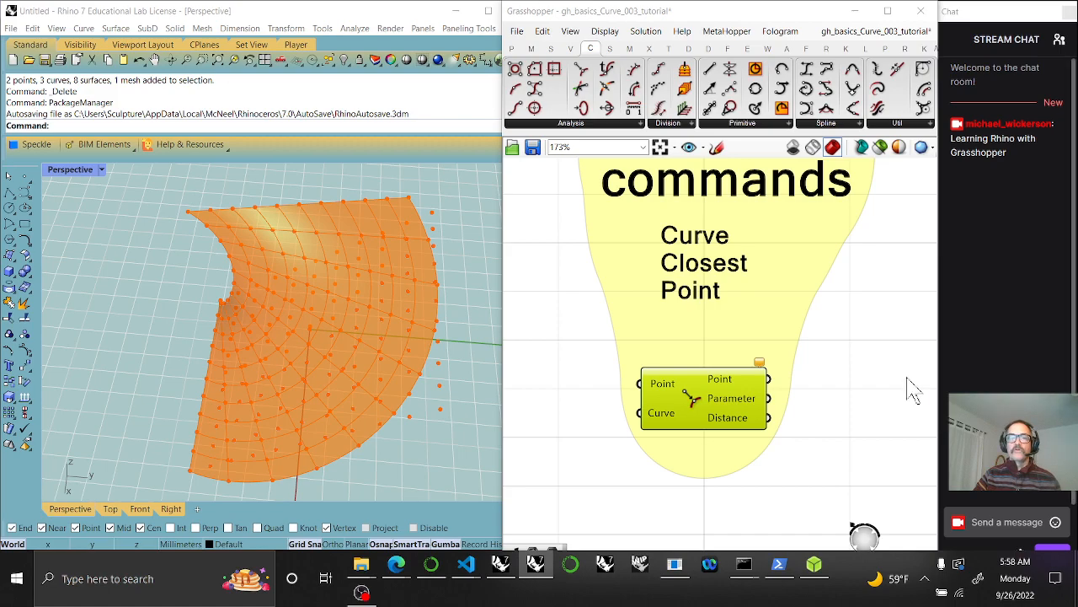
{"action": "scroll", "coordinate": [845, 309], "scroll_direction": "down", "scroll_amount": 5}
Select the upstream Point parameter in the purple group to highlight its points
{"action": "right_click_drag", "start_coordinate": [783, 293], "coordinate": [826, 385]}
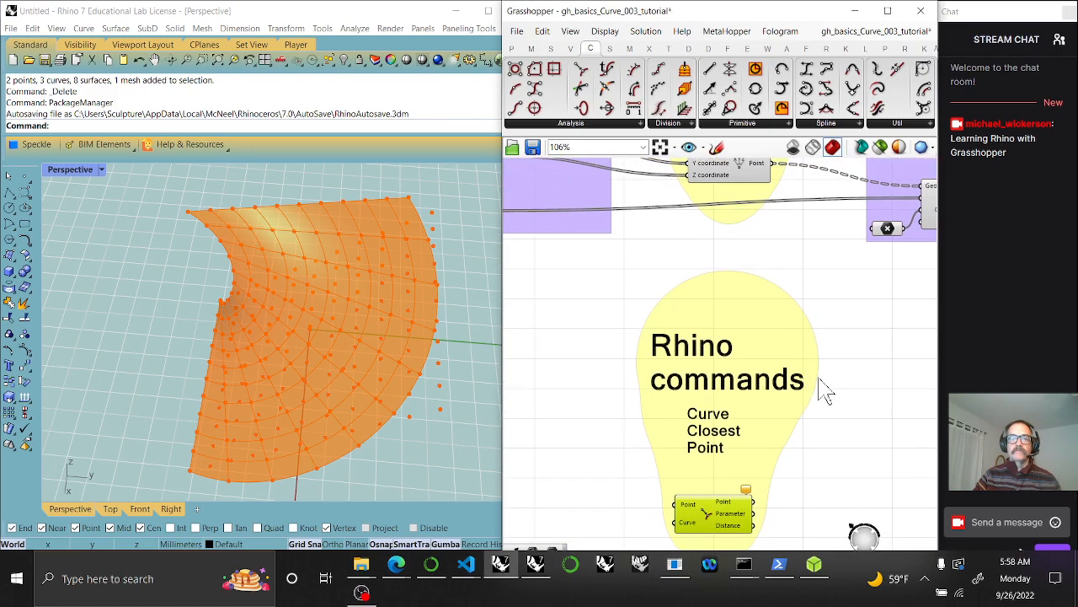
{"action": "scroll", "coordinate": [814, 342], "scroll_direction": "down", "scroll_amount": 2}
{"action": "right_click_drag", "start_coordinate": [814, 342], "coordinate": [627, 253]}
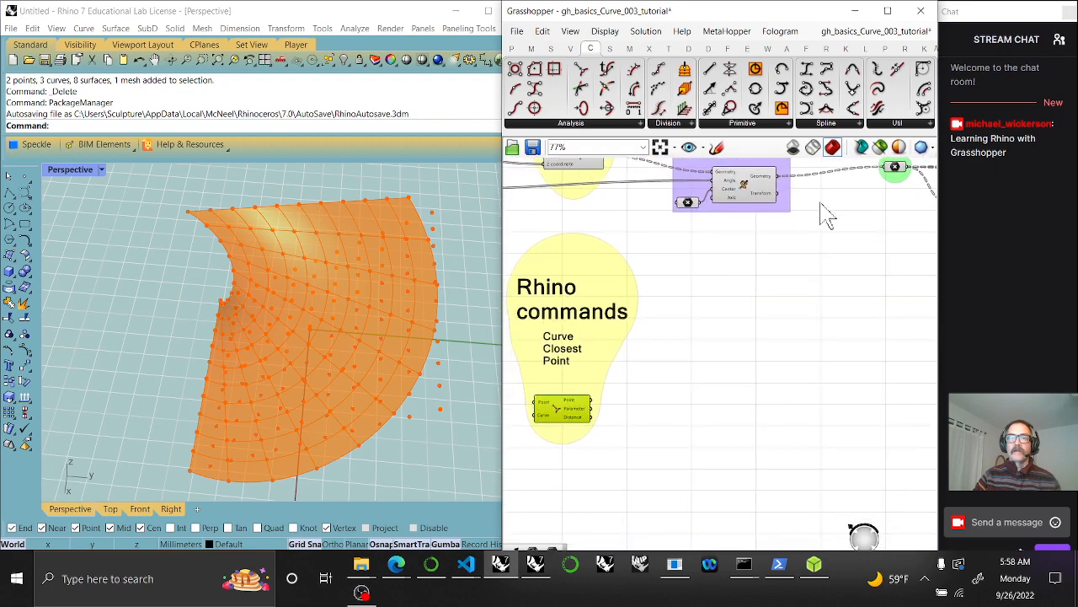
{"action": "left_click_drag", "start_coordinate": [895, 184], "coordinate": [867, 185]}
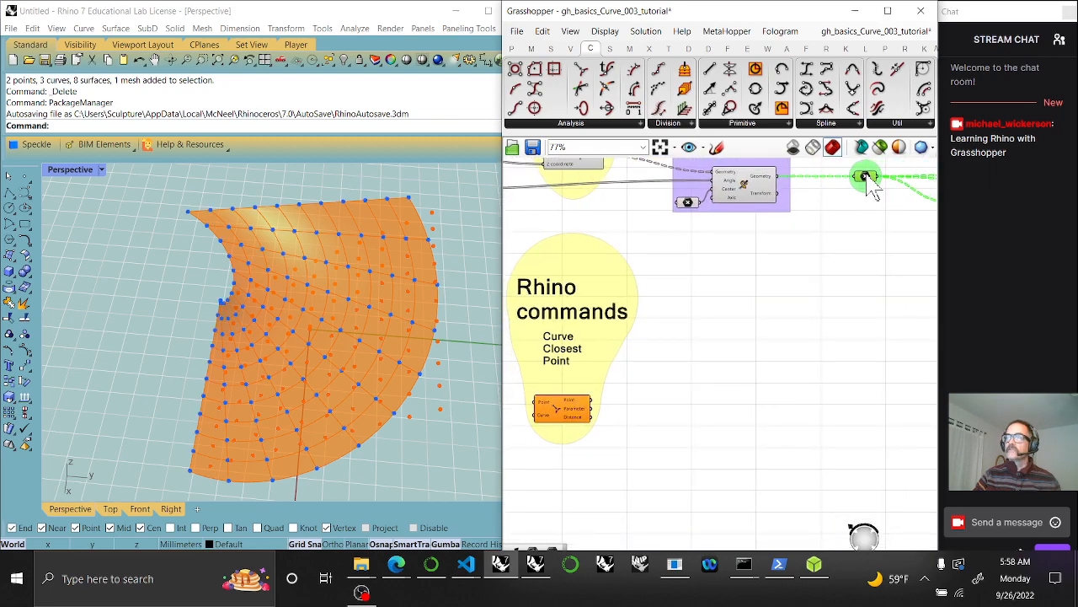
{"action": "scroll", "coordinate": [854, 313], "scroll_direction": "up", "scroll_amount": 3}
{"action": "right_click_drag", "start_coordinate": [838, 295], "coordinate": [715, 494]}
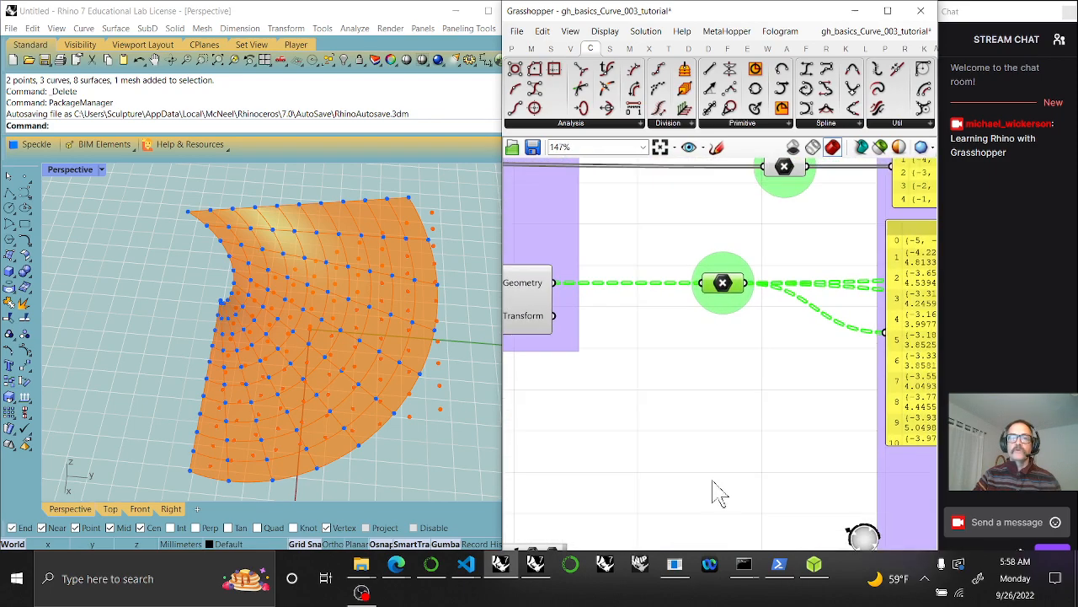
Add a Point parameter fed by the upstream points, left of the Rhino commands group
{"action": "left_click", "coordinate": [512, 48]}
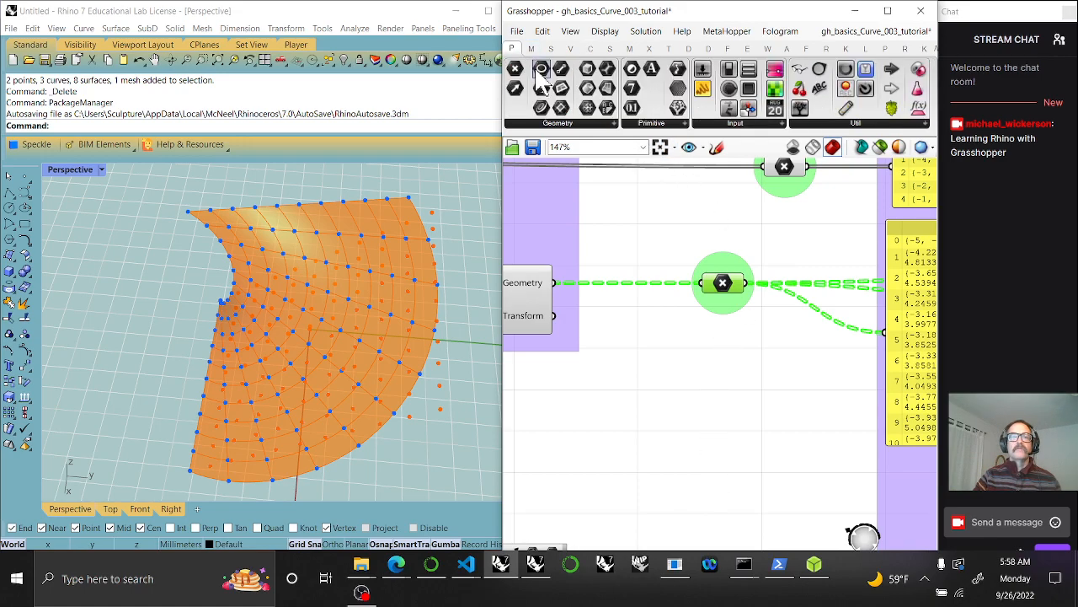
{"action": "left_click_drag", "start_coordinate": [514, 74], "coordinate": [743, 363]}
{"action": "left_click_drag", "start_coordinate": [749, 283], "coordinate": [563, 475]}
{"action": "right_click_drag", "start_coordinate": [597, 472], "coordinate": [787, 256]}
{"action": "scroll", "coordinate": [771, 258], "scroll_direction": "down", "scroll_amount": 4}
{"action": "right_click_drag", "start_coordinate": [623, 418], "coordinate": [771, 369]}
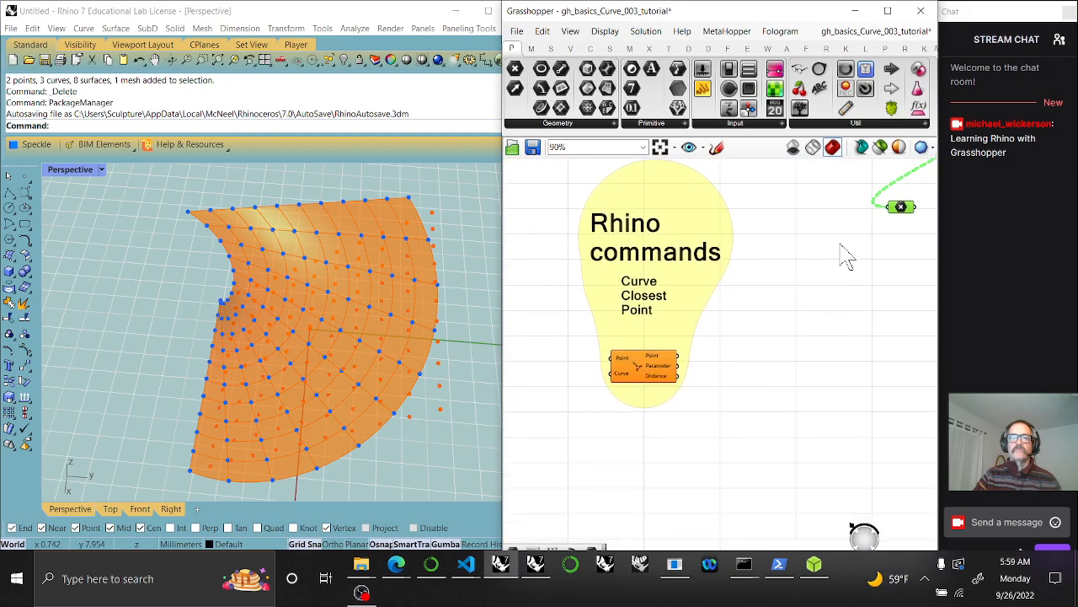
{"action": "left_click_drag", "start_coordinate": [910, 207], "coordinate": [542, 352]}
{"action": "right_click_drag", "start_coordinate": [542, 351], "coordinate": [792, 305]}
{"action": "left_click_drag", "start_coordinate": [783, 284], "coordinate": [721, 290]}
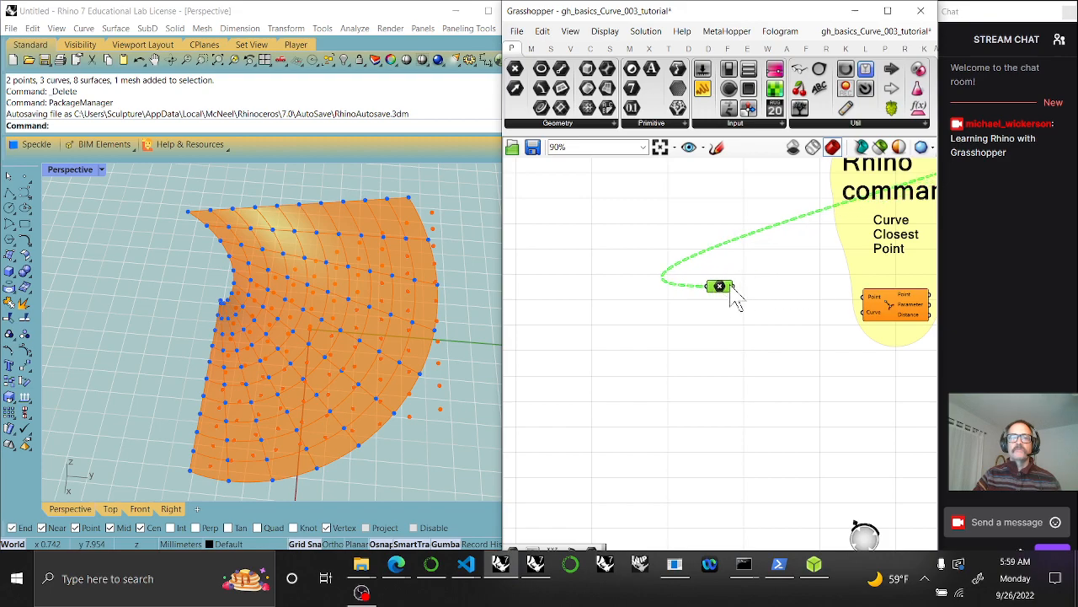
{"action": "scroll", "coordinate": [707, 300], "scroll_direction": "up", "scroll_amount": 5}
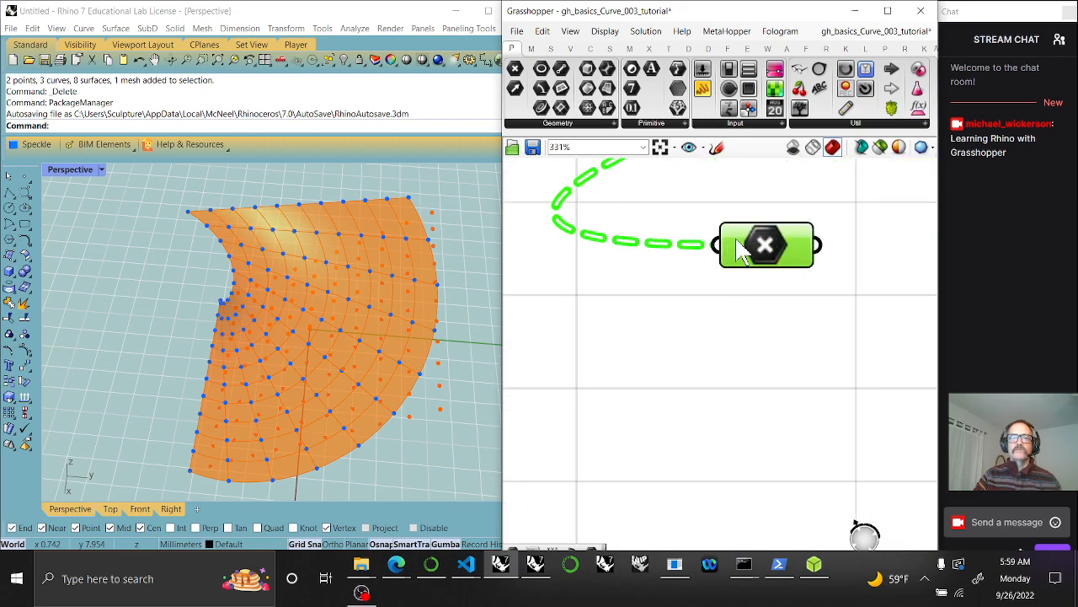
Set the Point parameter's incoming Wire Display to Faint
{"action": "right_click", "coordinate": [741, 251]}
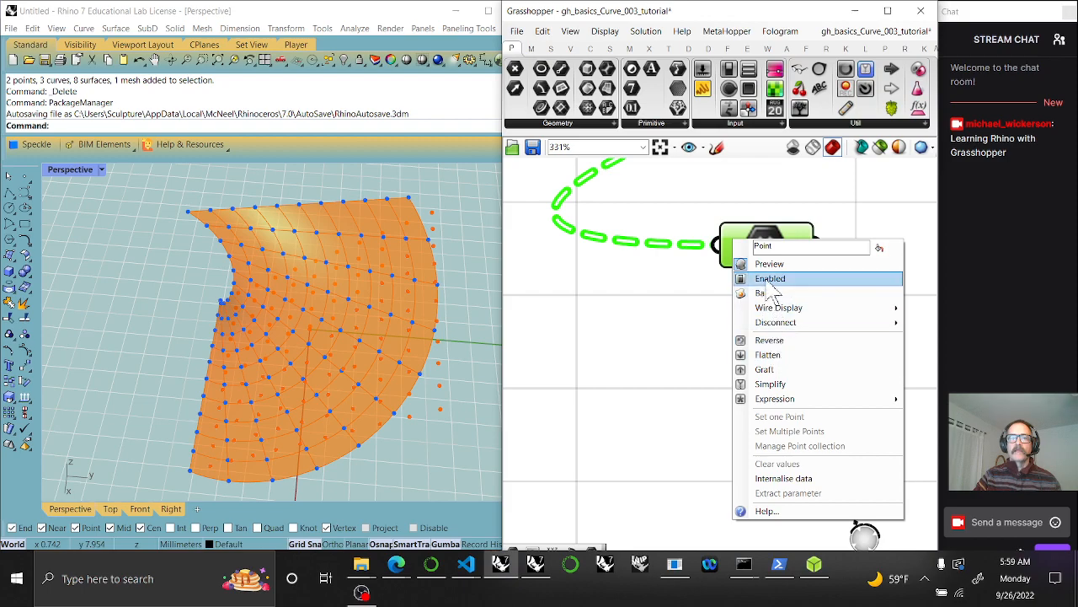
{"action": "mouse_move", "coordinate": [787, 309]}
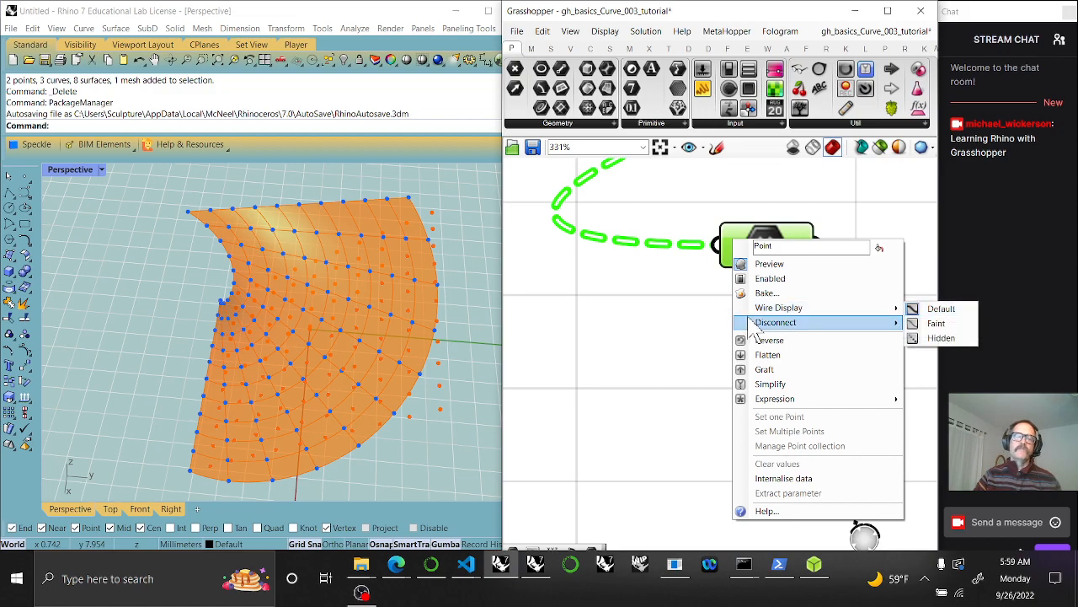
{"action": "left_click", "coordinate": [664, 304]}
{"action": "right_click_drag", "start_coordinate": [664, 303], "coordinate": [681, 360]}
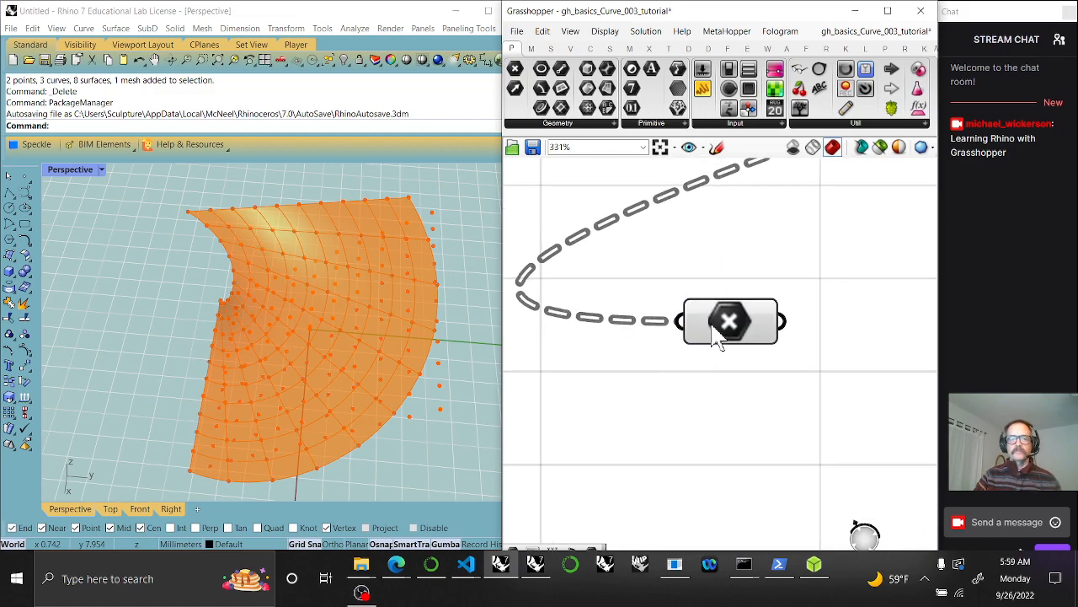
{"action": "right_click", "coordinate": [698, 320]}
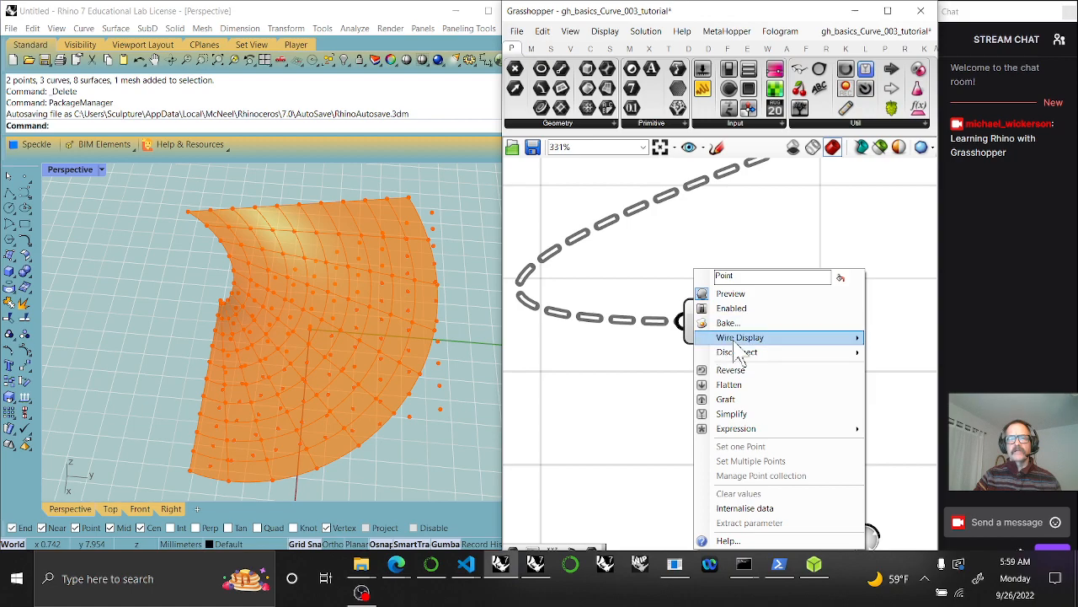
{"action": "mouse_move", "coordinate": [738, 340]}
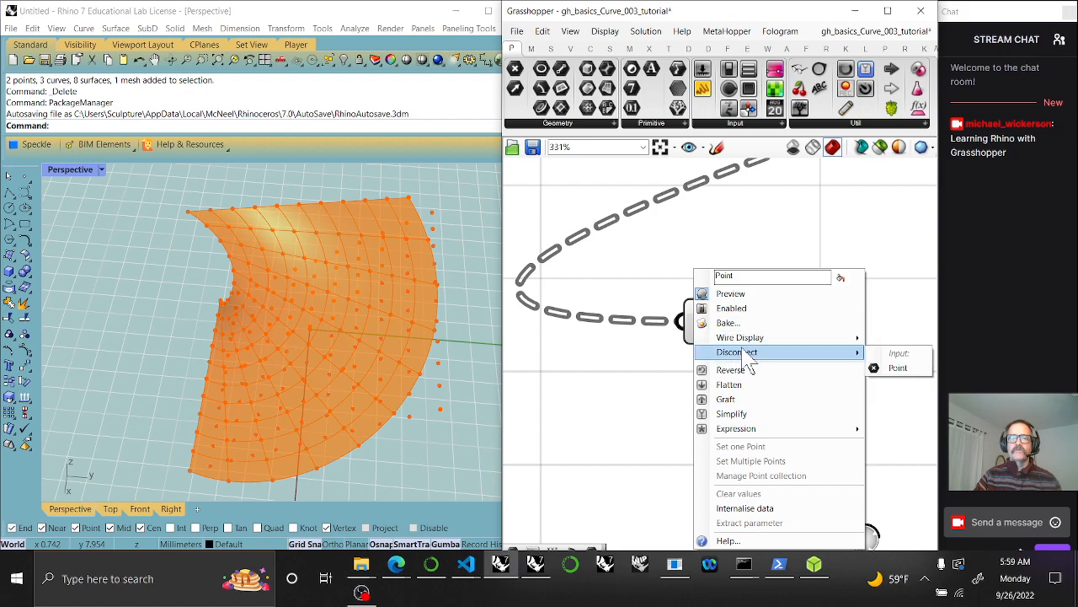
{"action": "mouse_move", "coordinate": [822, 338]}
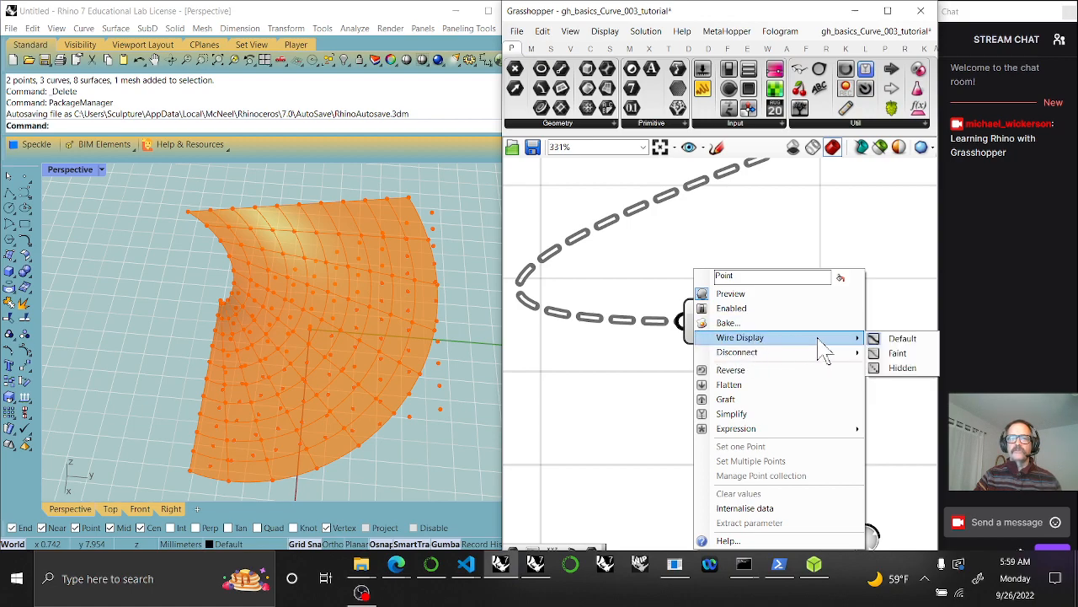
{"action": "left_click", "coordinate": [898, 353]}
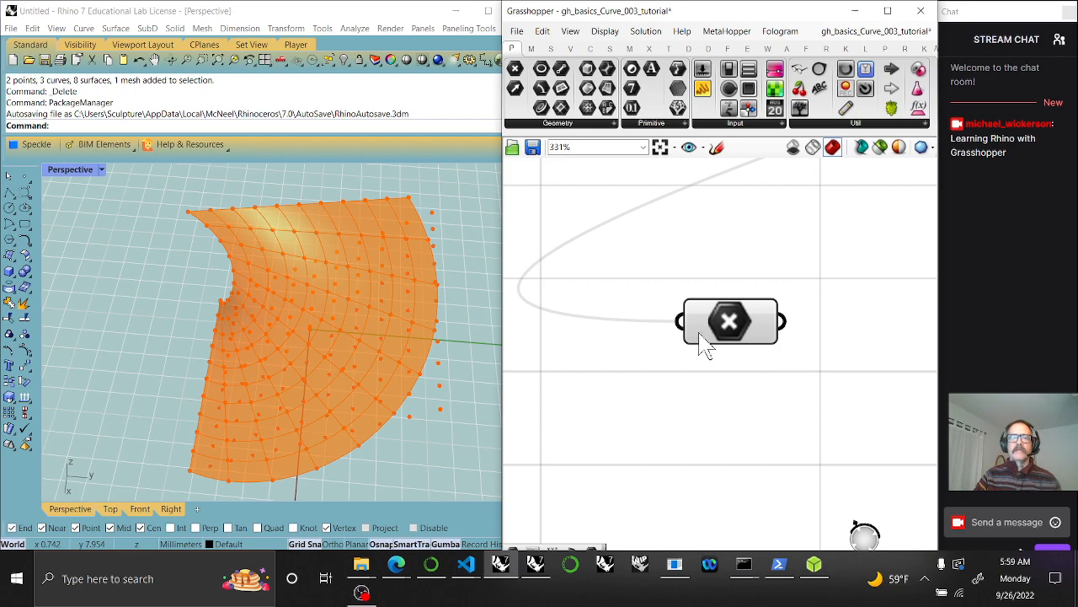
{"action": "right_click_drag", "start_coordinate": [594, 325], "coordinate": [610, 401]}
{"action": "scroll", "coordinate": [627, 368], "scroll_direction": "down", "scroll_amount": 2}
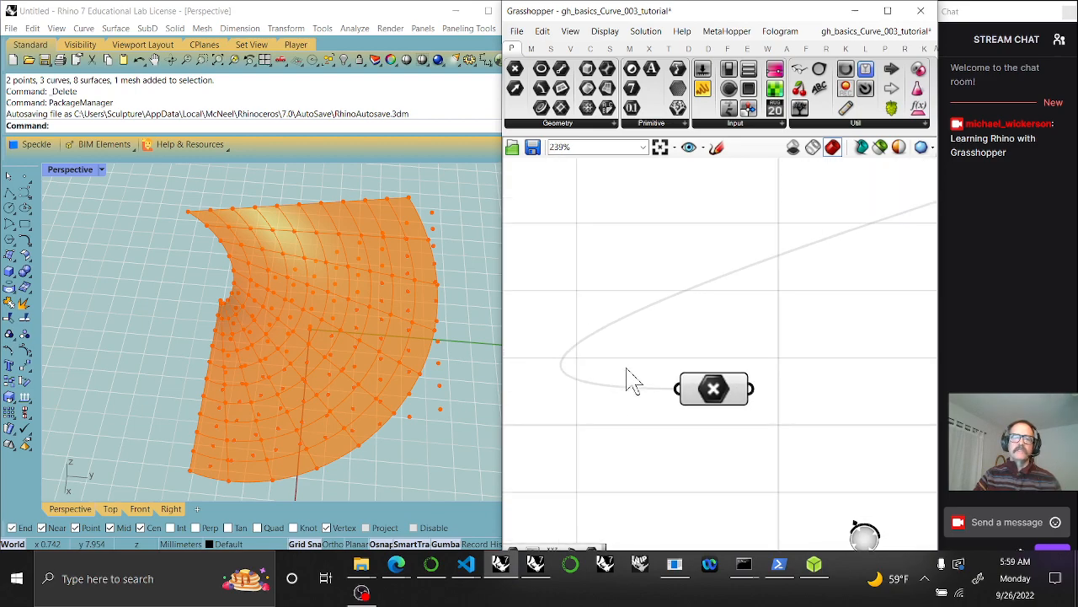
{"action": "right_click", "coordinate": [690, 404]}
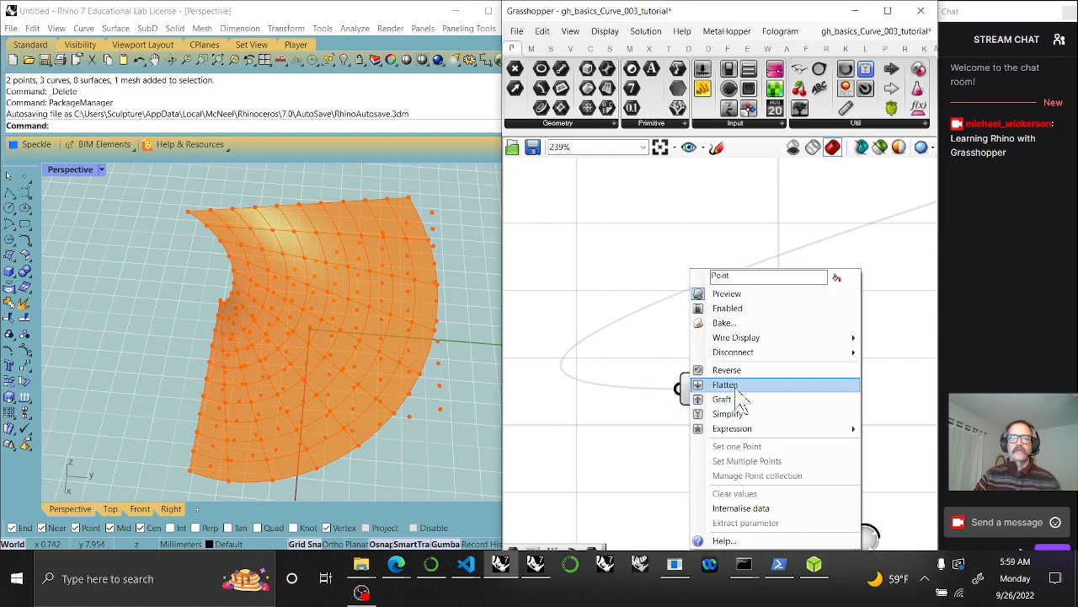
{"action": "mouse_move", "coordinate": [743, 344]}
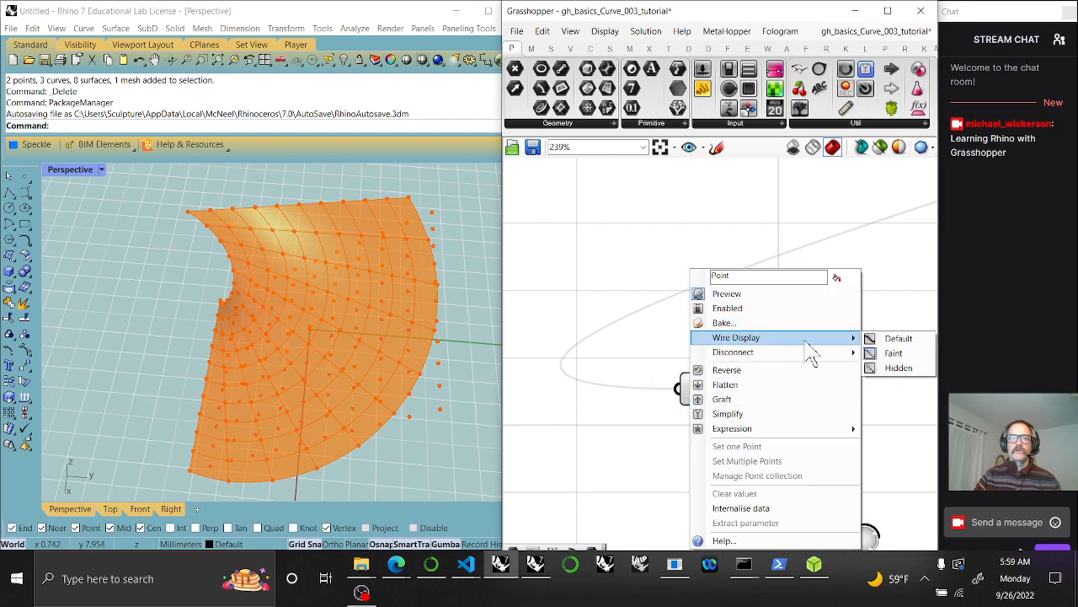
{"action": "left_click", "coordinate": [892, 353]}
Move the Point parameter further left on the canvas
{"action": "scroll", "coordinate": [834, 354], "scroll_direction": "down", "scroll_amount": 5}
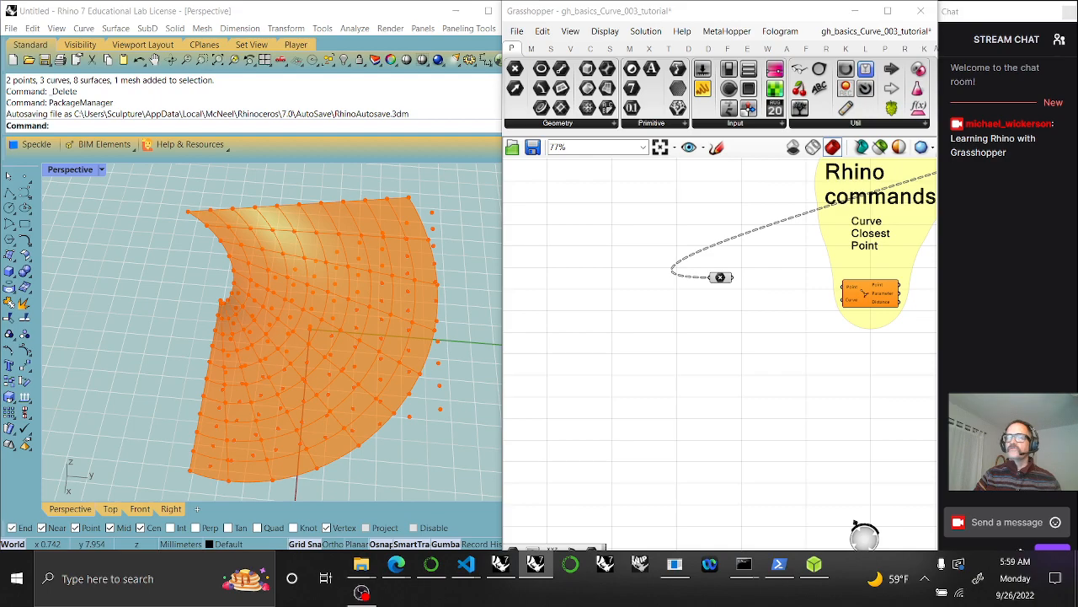
{"action": "left_click_drag", "start_coordinate": [721, 279], "coordinate": [683, 285]}
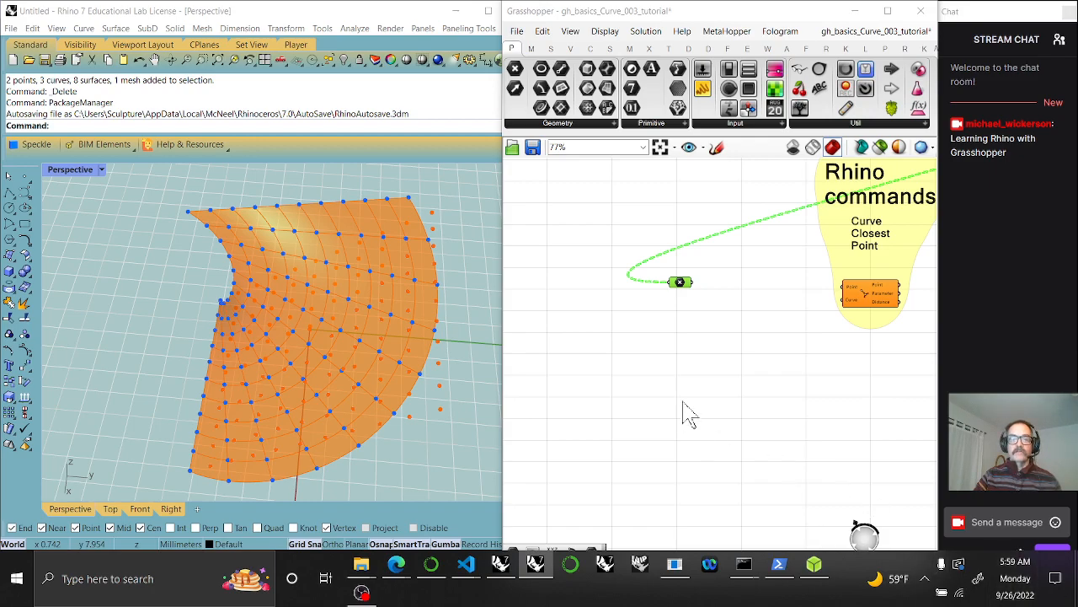
{"action": "left_click_drag", "start_coordinate": [681, 284], "coordinate": [622, 282]}
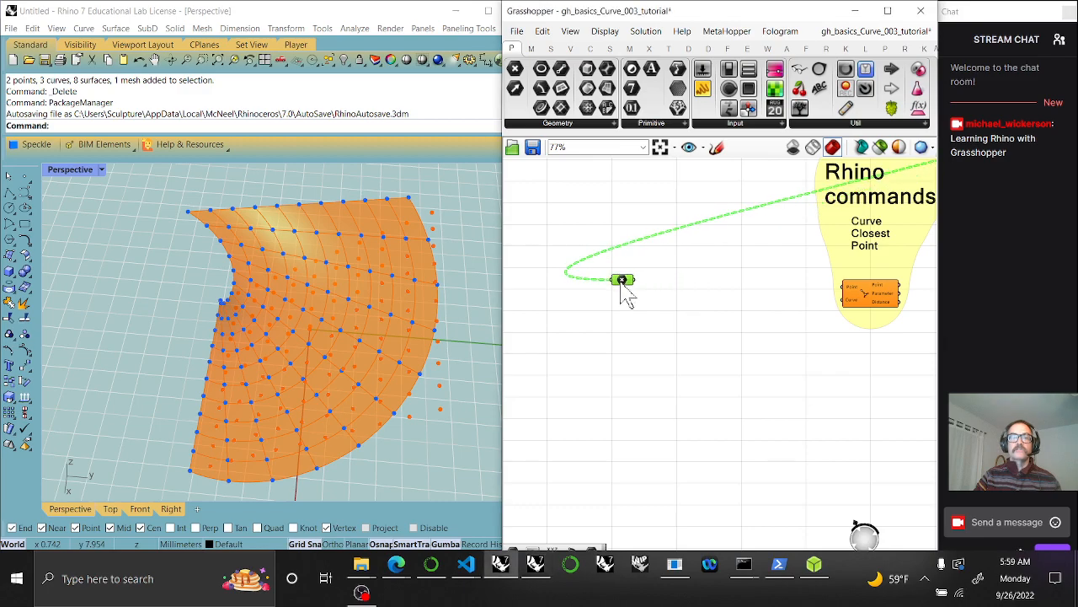
Add an Interpolate curve component fed by the Point parameter and preview its curves
{"action": "left_click", "coordinate": [591, 48]}
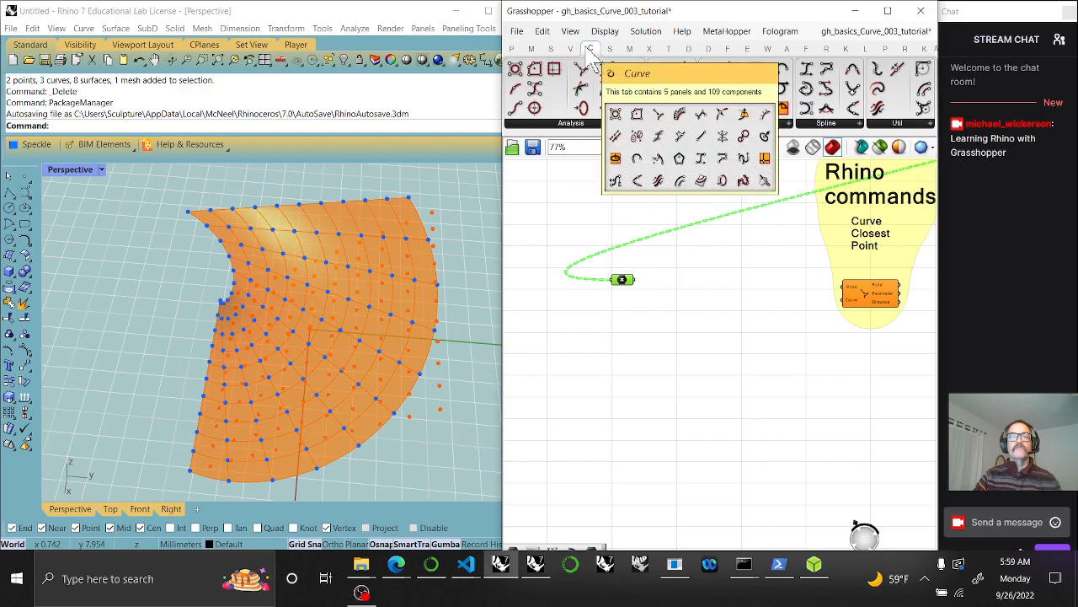
{"action": "left_click_drag", "start_coordinate": [807, 89], "coordinate": [674, 307]}
{"action": "scroll", "coordinate": [641, 293], "scroll_direction": "up", "scroll_amount": 4}
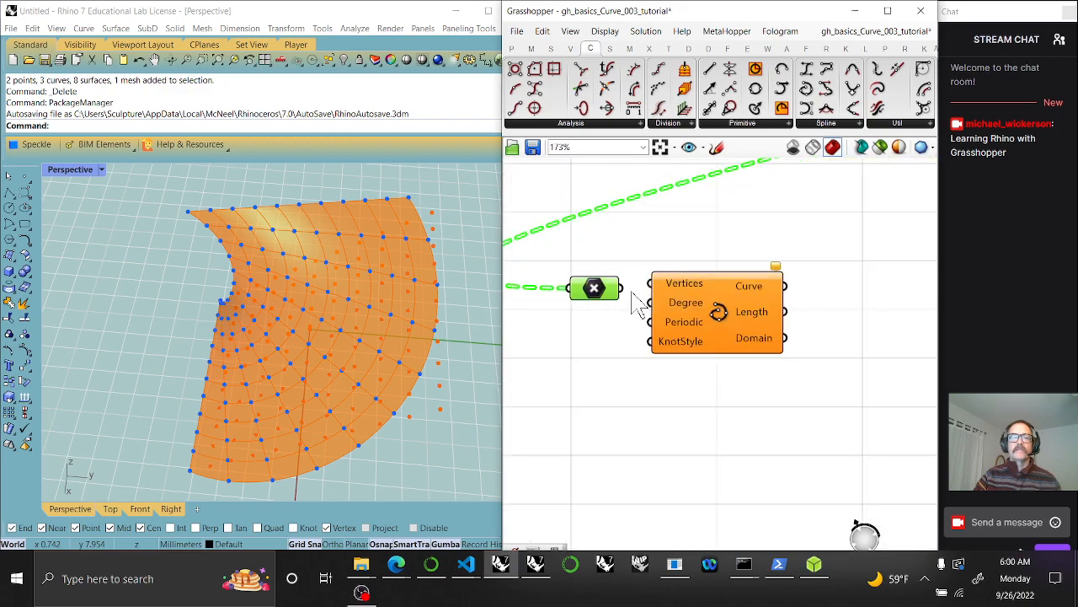
{"action": "left_click", "coordinate": [684, 312]}
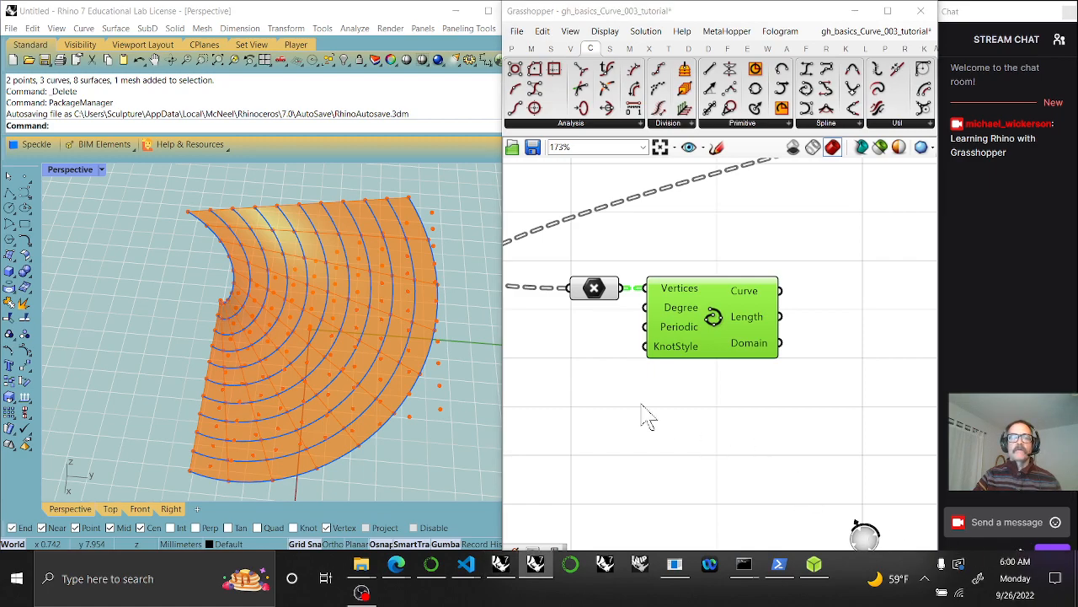
{"action": "left_click_drag", "start_coordinate": [607, 305], "coordinate": [543, 305]}
{"action": "scroll", "coordinate": [686, 358], "scroll_direction": "down", "scroll_amount": 5}
Preview the existing curve group's upper and lower curve components for comparison
{"action": "right_click_drag", "start_coordinate": [930, 263], "coordinate": [777, 327]}
{"action": "mouse_move", "coordinate": [864, 302]}
{"action": "right_mouse_down"}
{"action": "mouse_move", "coordinate": [751, 344]}
{"action": "mouse_move", "coordinate": [682, 348]}
{"action": "right_mouse_up"}
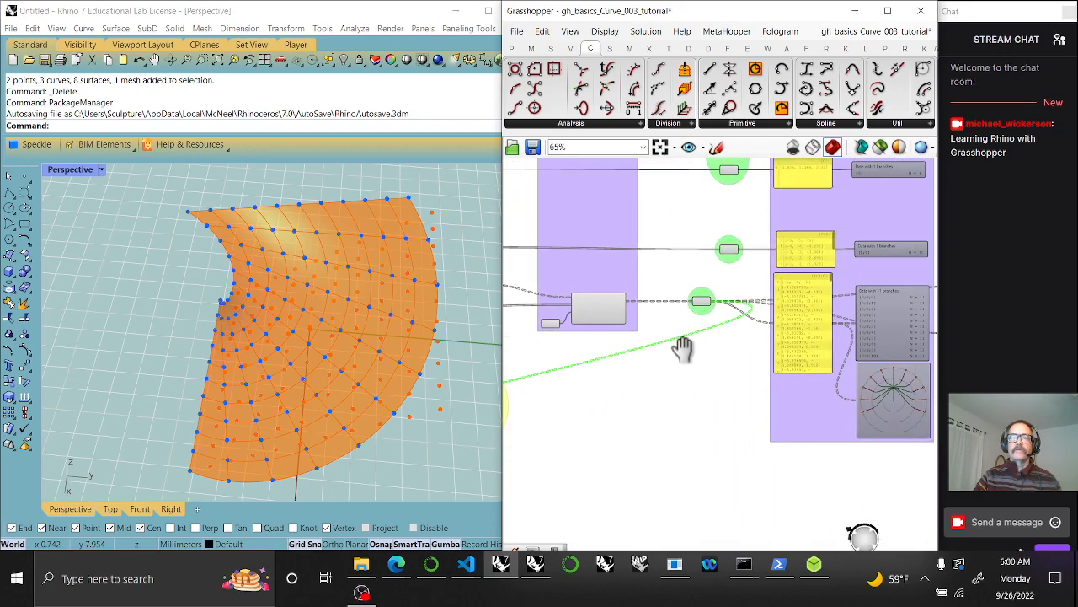
{"action": "scroll", "coordinate": [753, 378], "scroll_direction": "up", "scroll_amount": 4}
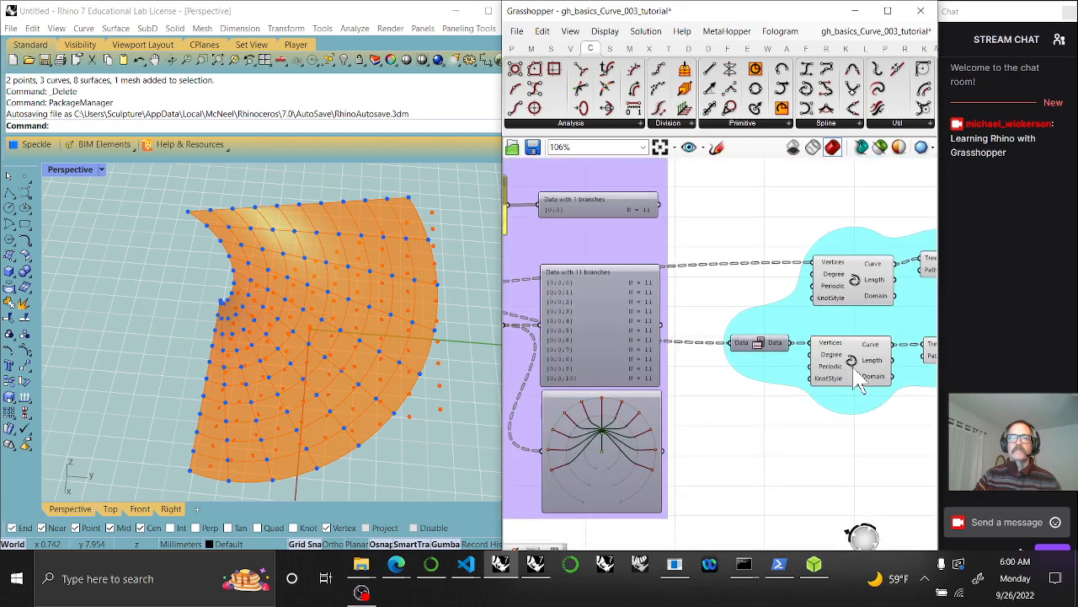
{"action": "left_click", "coordinate": [856, 376]}
{"action": "left_click", "coordinate": [853, 290]}
{"action": "left_click", "coordinate": [854, 369]}
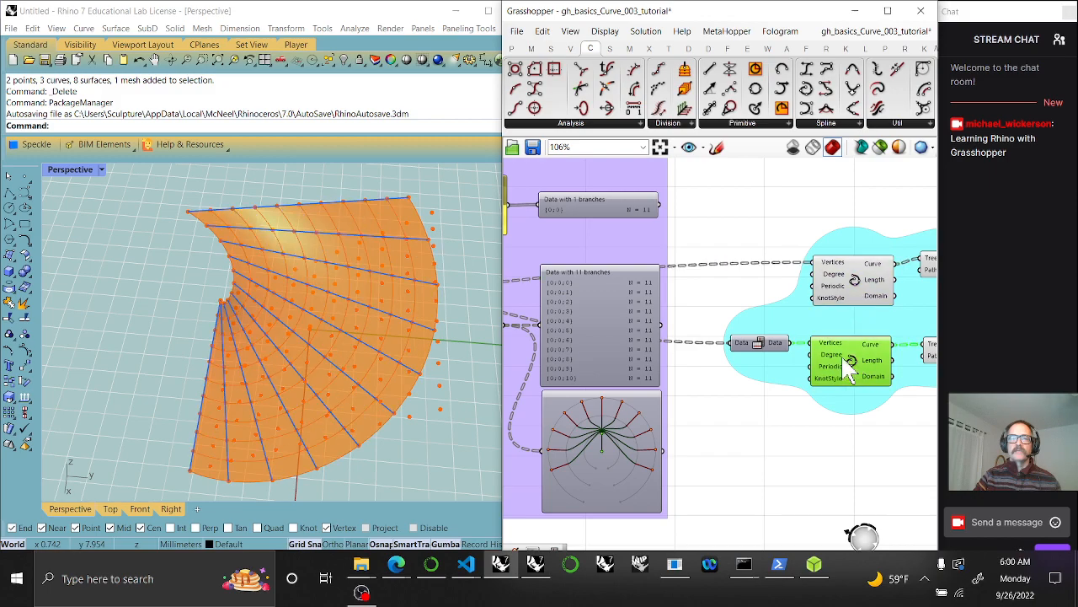
{"action": "left_click", "coordinate": [760, 344]}
Inspect the 'Data with 11 branches' panel, then return to the new curve component
{"action": "scroll", "coordinate": [758, 348], "scroll_direction": "up", "scroll_amount": 3}
{"action": "right_click_drag", "start_coordinate": [697, 389], "coordinate": [881, 381]}
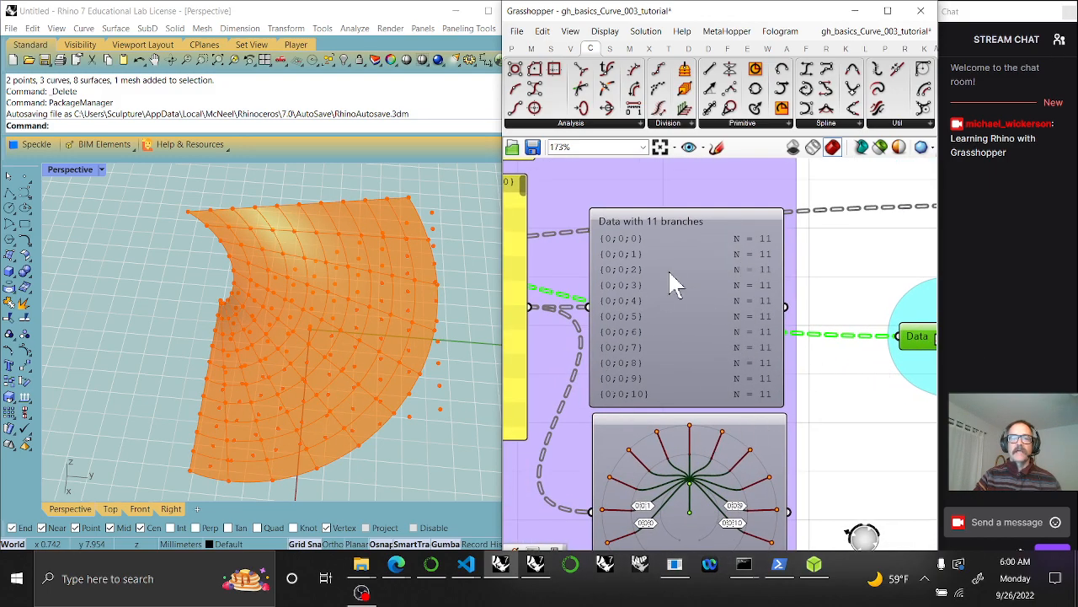
{"action": "right_click_drag", "start_coordinate": [674, 389], "coordinate": [685, 311]}
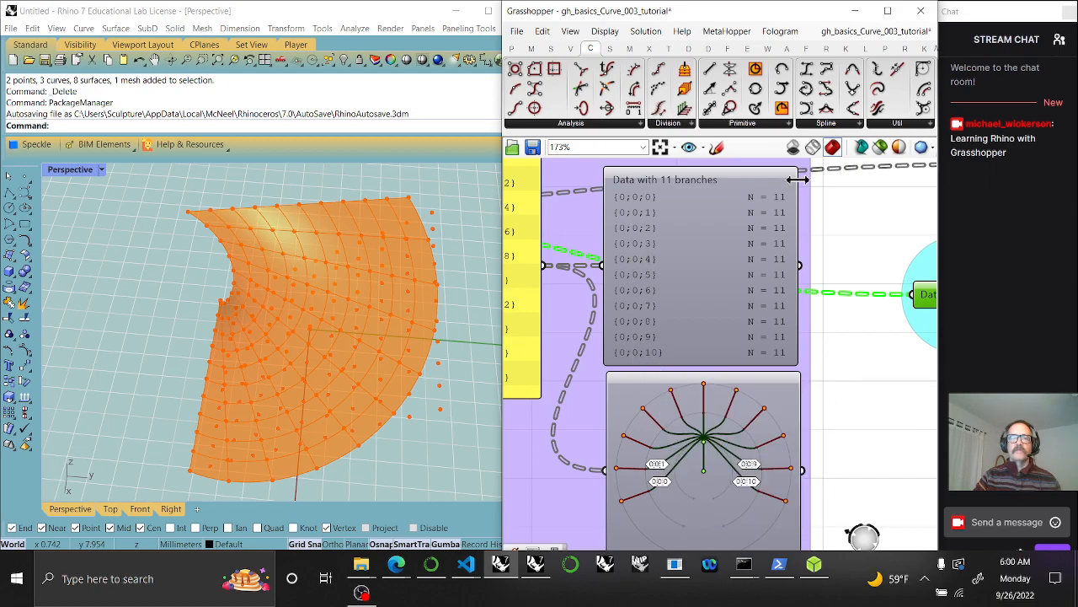
{"action": "right_click_drag", "start_coordinate": [846, 391], "coordinate": [910, 309]}
{"action": "scroll", "coordinate": [725, 389], "scroll_direction": "down", "scroll_amount": 7}
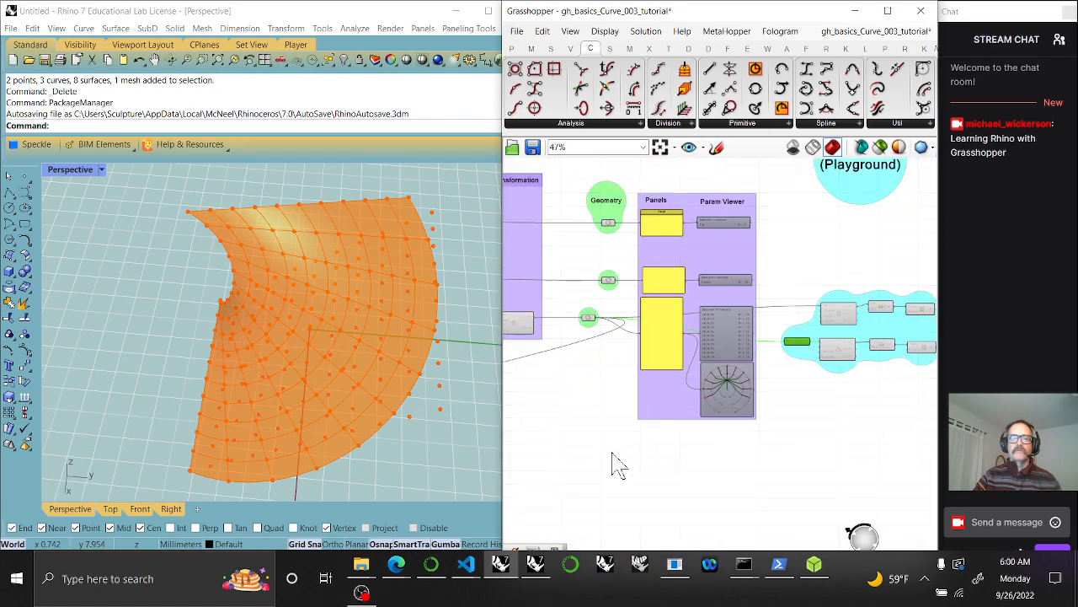
{"action": "right_click_drag", "start_coordinate": [612, 453], "coordinate": [750, 372]}
{"action": "right_click_drag", "start_coordinate": [597, 413], "coordinate": [790, 412]}
{"action": "scroll", "coordinate": [641, 372], "scroll_direction": "up", "scroll_amount": 3}
Shift the point parameter left and add a viewer panel showing its 11 branches of 11 points
{"action": "right_click_drag", "start_coordinate": [614, 398], "coordinate": [818, 399]}
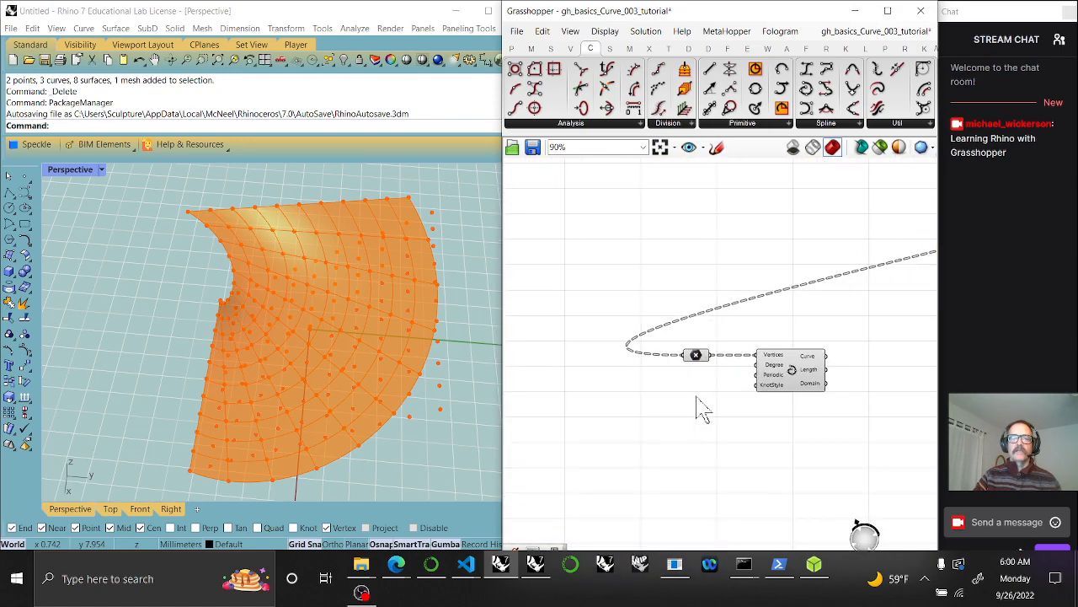
{"action": "left_click_drag", "start_coordinate": [696, 367], "coordinate": [610, 368]}
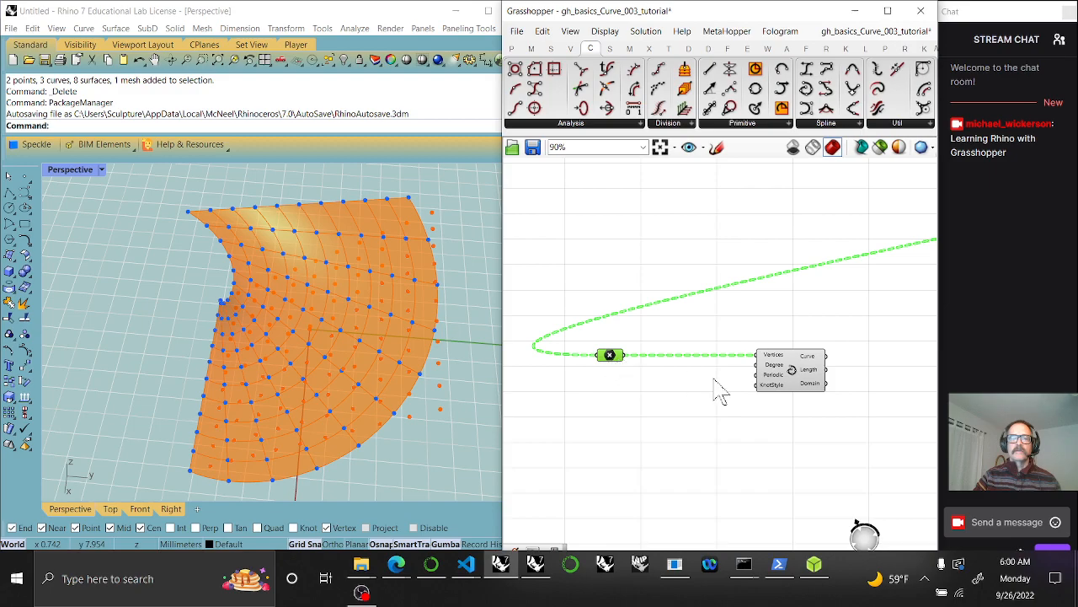
{"action": "left_click", "coordinate": [799, 385]}
{"action": "scroll", "coordinate": [699, 332], "scroll_direction": "up", "scroll_amount": 2}
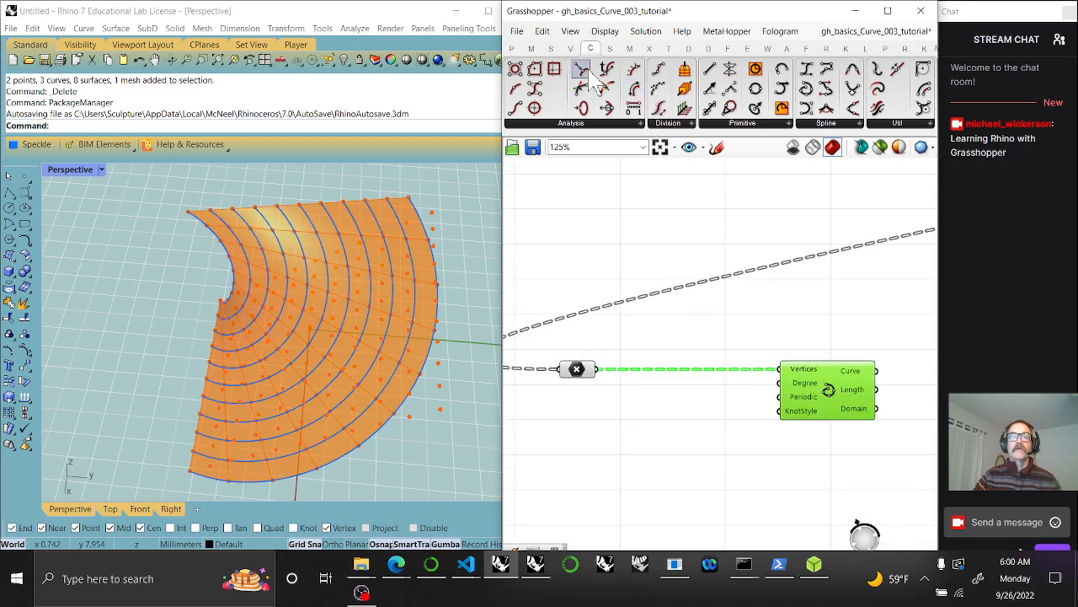
{"action": "left_click", "coordinate": [512, 48]}
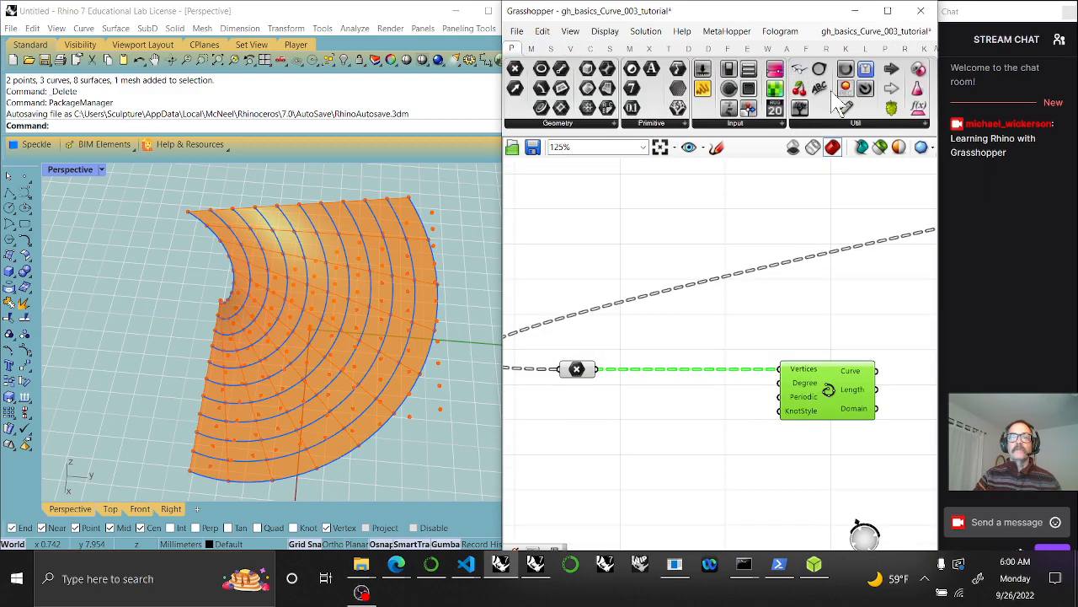
{"action": "left_click_drag", "start_coordinate": [802, 119], "coordinate": [655, 270]}
{"action": "left_click_drag", "start_coordinate": [587, 377], "coordinate": [547, 378]}
Place a Simplify Tree component from the Sets > Tree list beside the point parameter
{"action": "left_click", "coordinate": [551, 48]}
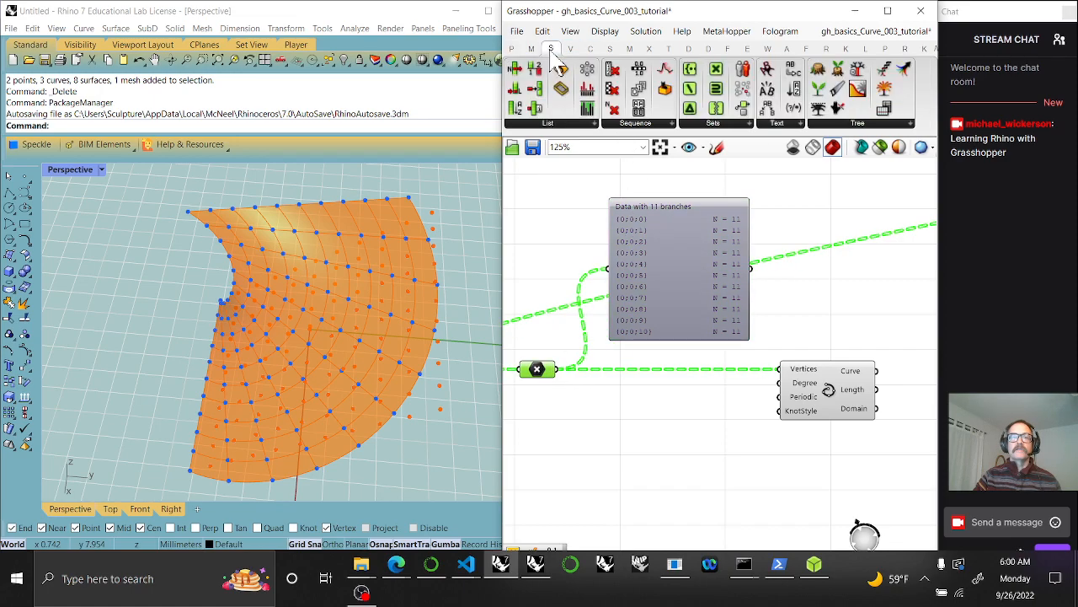
{"action": "left_click", "coordinate": [841, 124]}
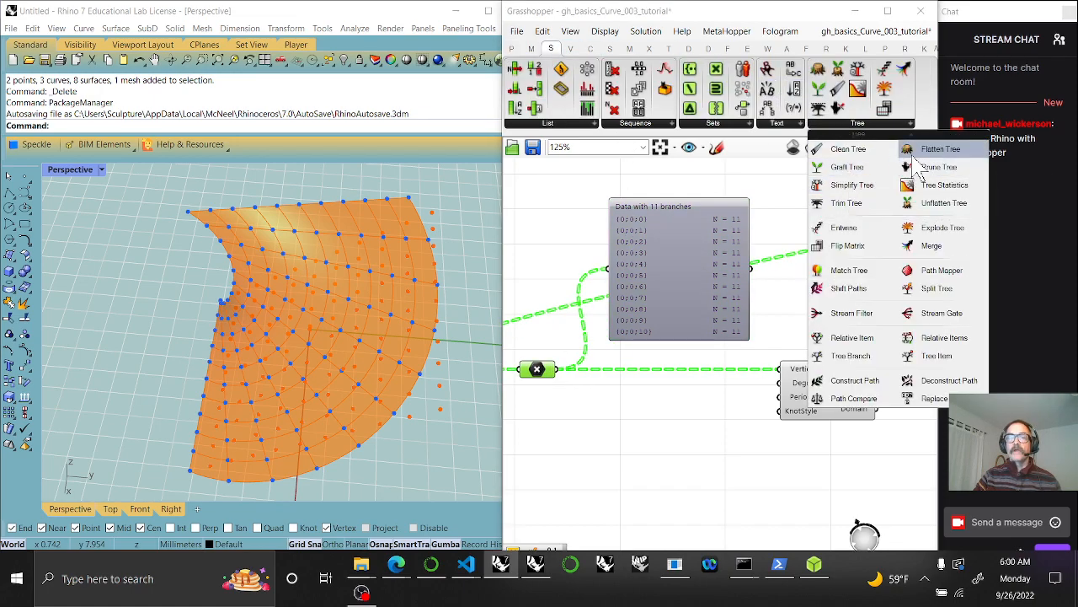
{"action": "left_click_drag", "start_coordinate": [845, 187], "coordinate": [553, 399]}
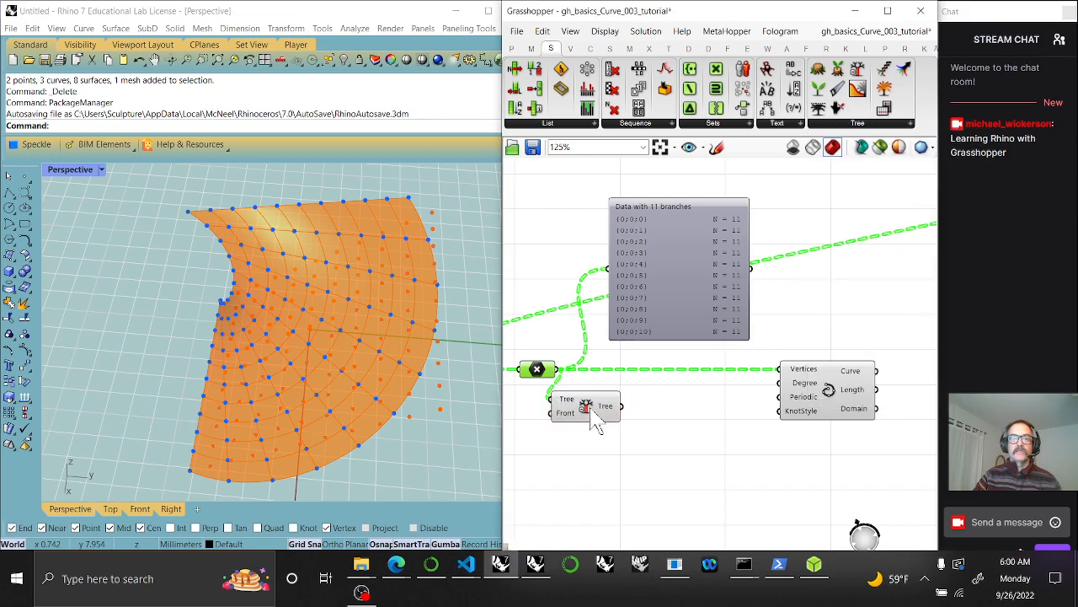
Wire the outputs into the panel and switch it to Param Viewer branch-diagram mode
{"action": "left_click_drag", "start_coordinate": [622, 380], "coordinate": [607, 270]}
{"action": "scroll", "coordinate": [632, 282], "scroll_direction": "up", "scroll_amount": 4}
{"action": "right_click_drag", "start_coordinate": [683, 318], "coordinate": [743, 297]}
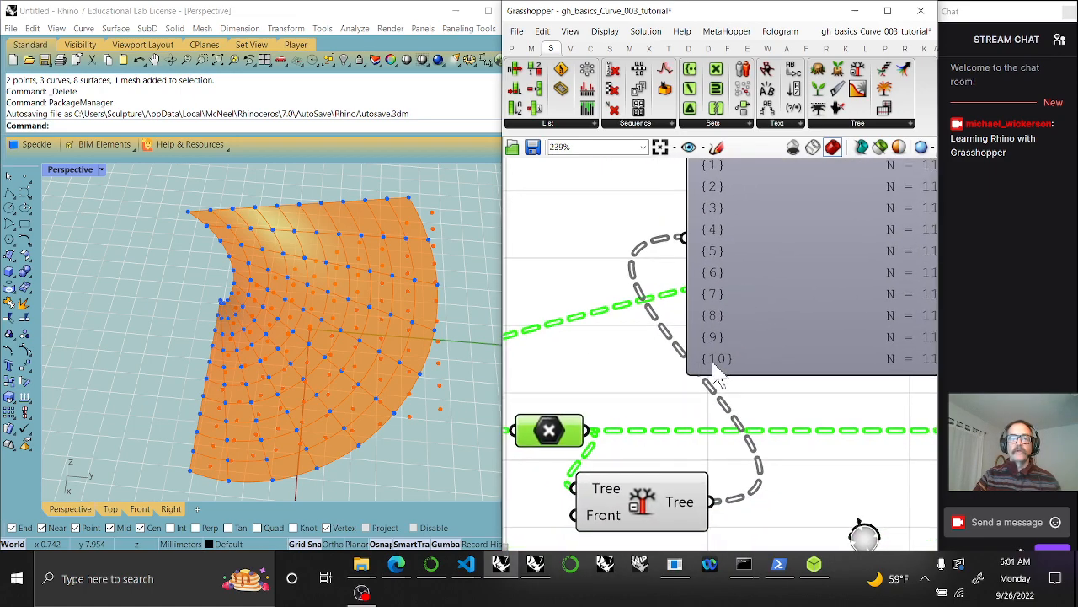
{"action": "right_click_drag", "start_coordinate": [714, 367], "coordinate": [684, 413]}
{"action": "left_click_drag", "start_coordinate": [560, 476], "coordinate": [668, 291]}
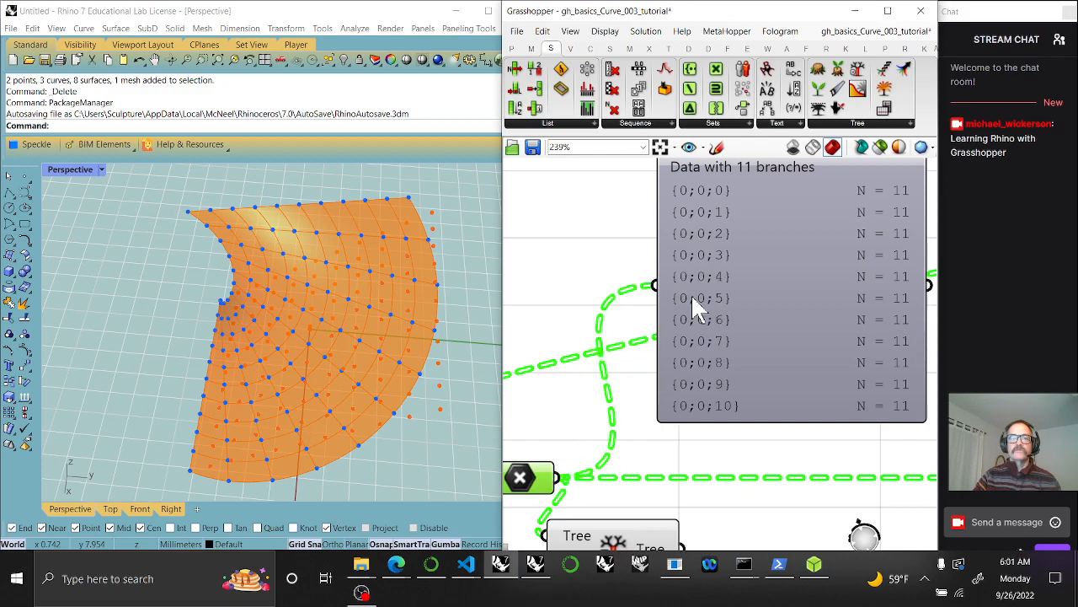
{"action": "right_click_drag", "start_coordinate": [700, 470], "coordinate": [654, 438]}
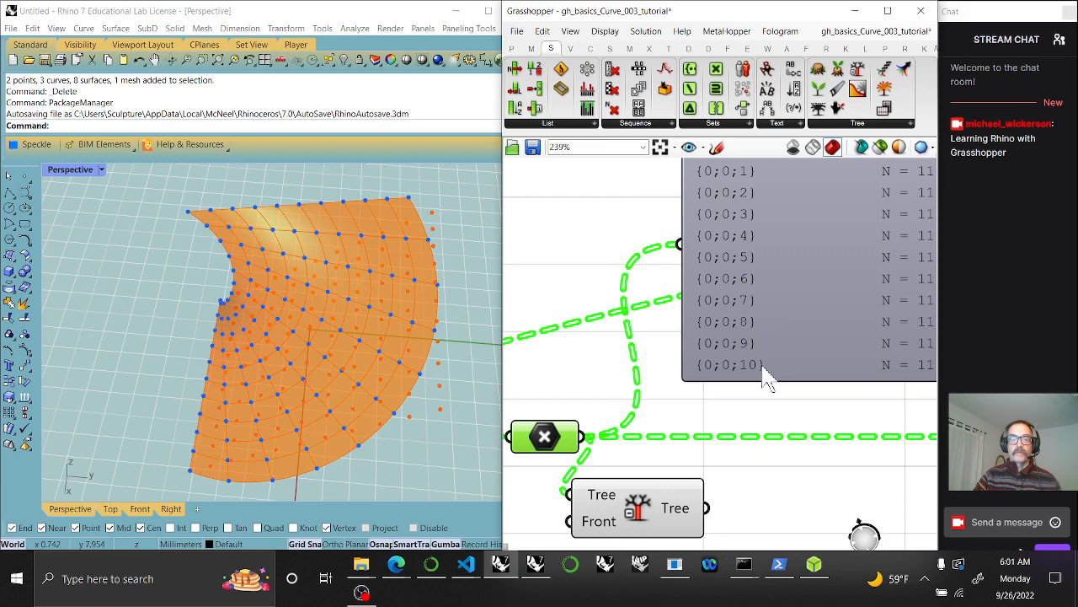
{"action": "right_click_drag", "start_coordinate": [775, 337], "coordinate": [696, 380]}
{"action": "double_click", "coordinate": [734, 329]}
{"action": "scroll", "coordinate": [750, 314], "scroll_direction": "up", "scroll_amount": 3}
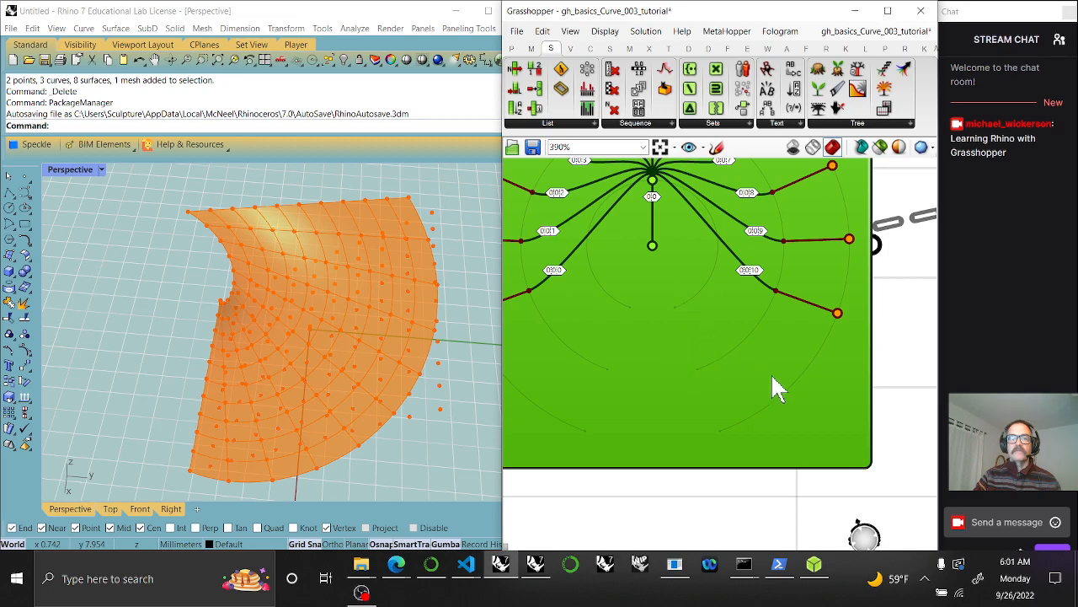
{"action": "scroll", "coordinate": [734, 356], "scroll_direction": "down", "scroll_amount": 4}
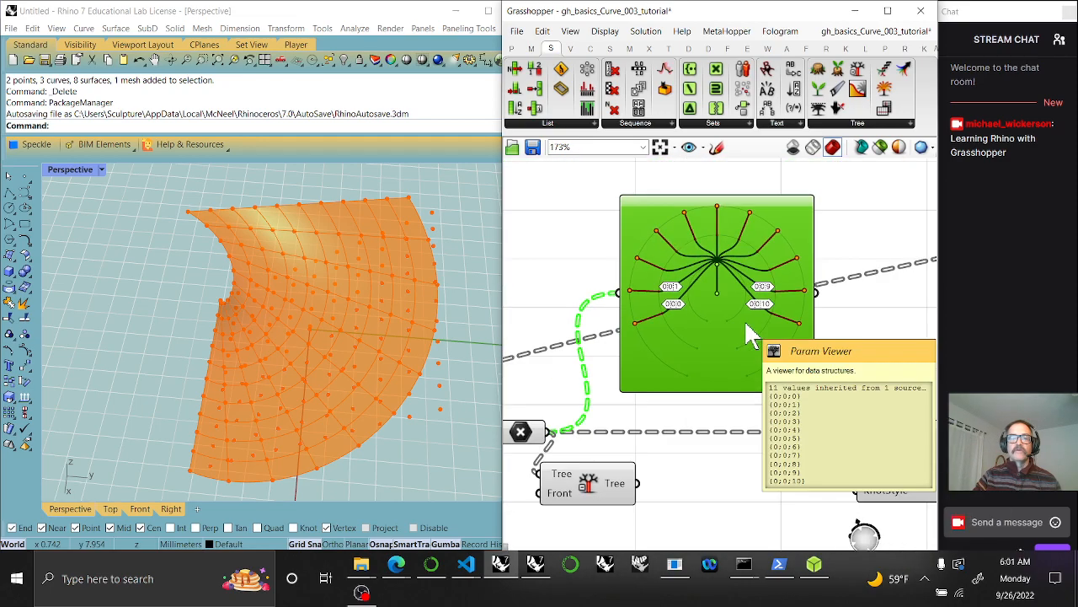
{"action": "scroll", "coordinate": [751, 336], "scroll_direction": "down", "scroll_amount": 2}
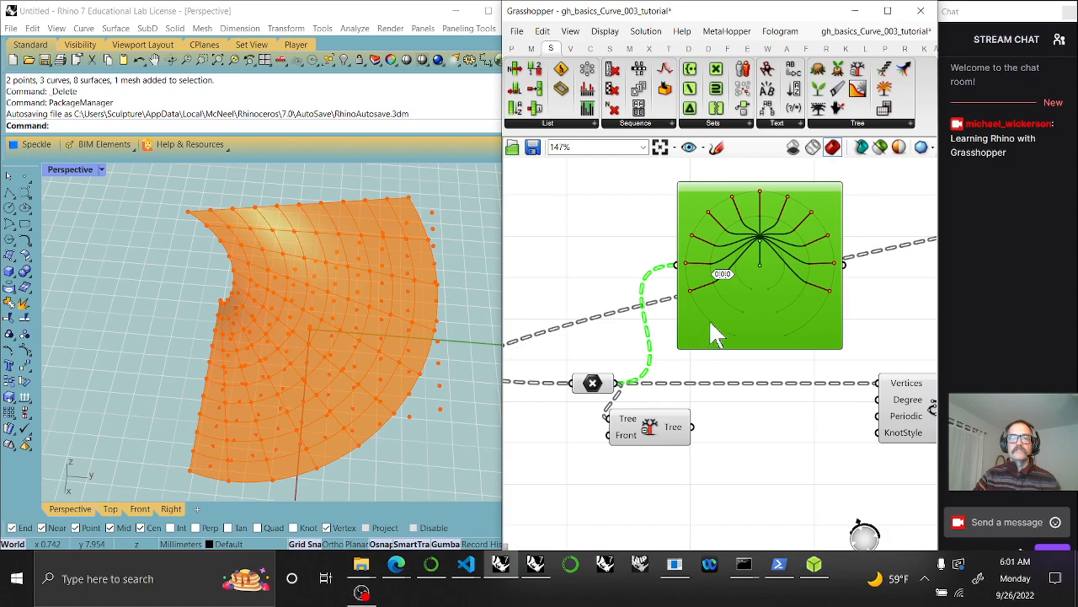
Compare the X and Simplify Tree outputs in the viewer, leaving Simplify Tree connected
{"action": "left_click_drag", "start_coordinate": [691, 428], "coordinate": [674, 278]}
{"action": "scroll", "coordinate": [756, 266], "scroll_direction": "up", "scroll_amount": 5}
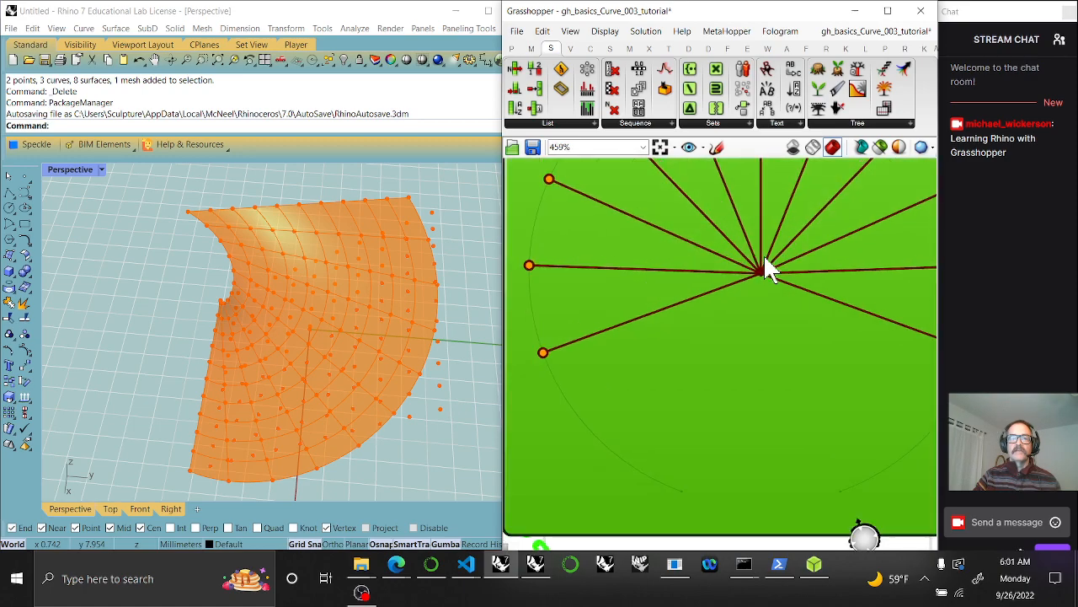
{"action": "scroll", "coordinate": [761, 286], "scroll_direction": "down", "scroll_amount": 4}
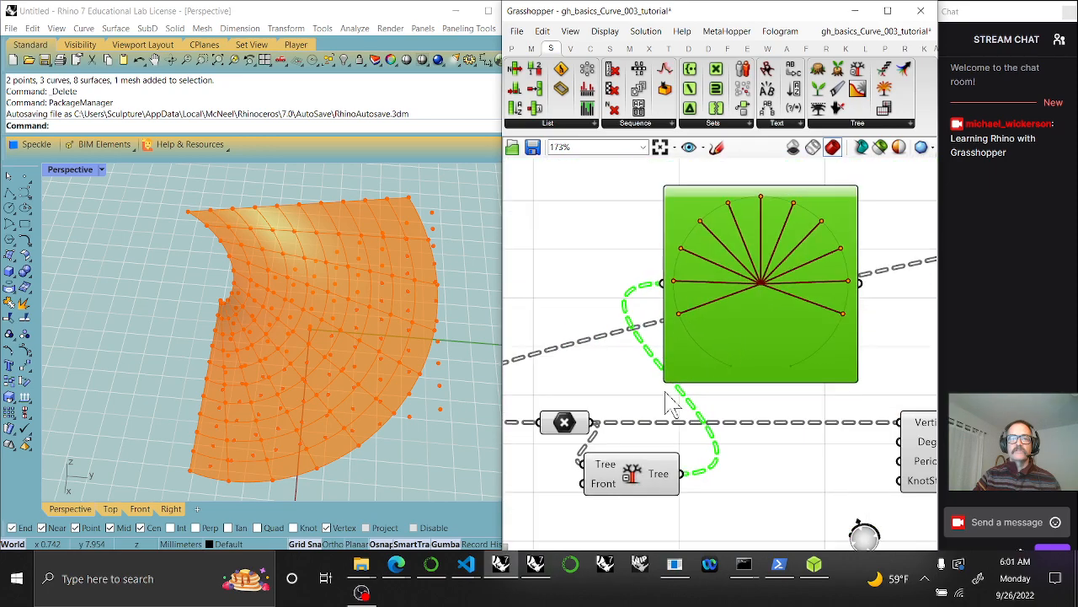
{"action": "left_click_drag", "start_coordinate": [595, 422], "coordinate": [662, 283]}
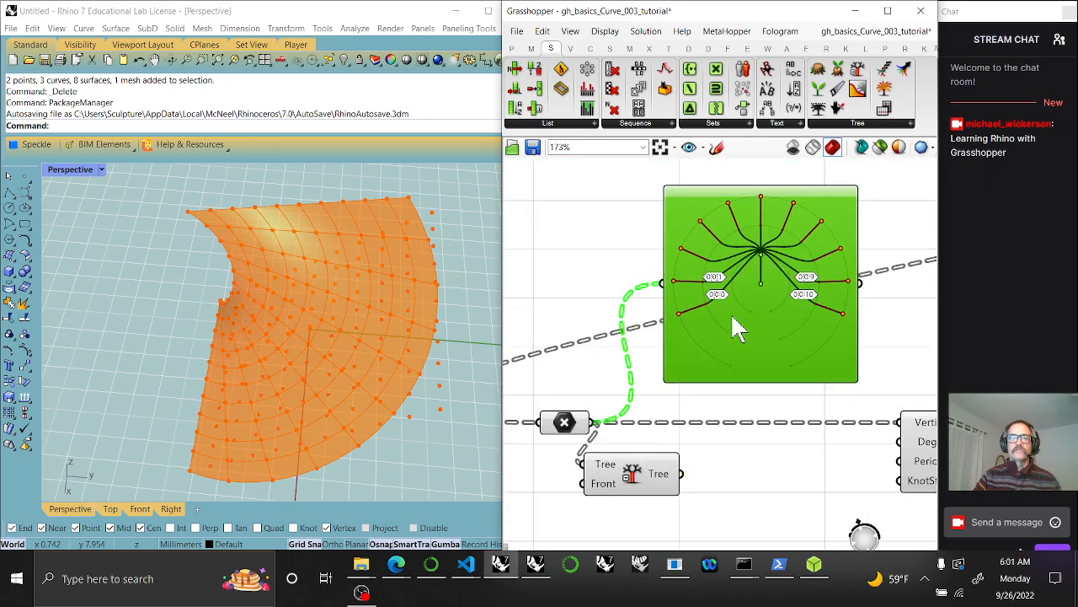
{"action": "left_click_drag", "start_coordinate": [682, 477], "coordinate": [662, 283]}
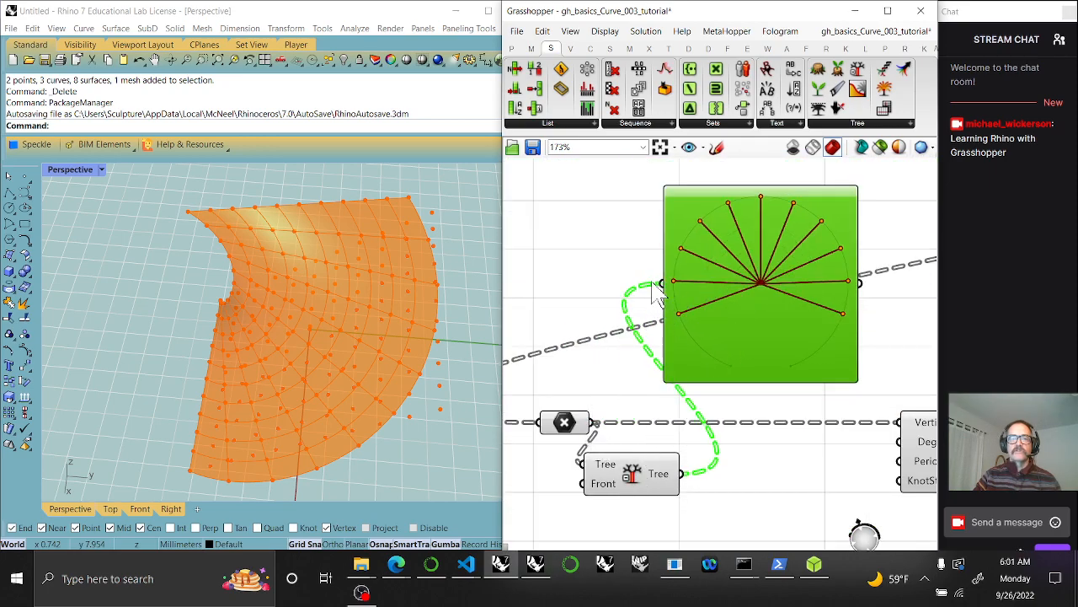
{"action": "left_click_drag", "start_coordinate": [644, 494], "coordinate": [661, 479]}
{"action": "right_click_drag", "start_coordinate": [745, 482], "coordinate": [638, 457]}
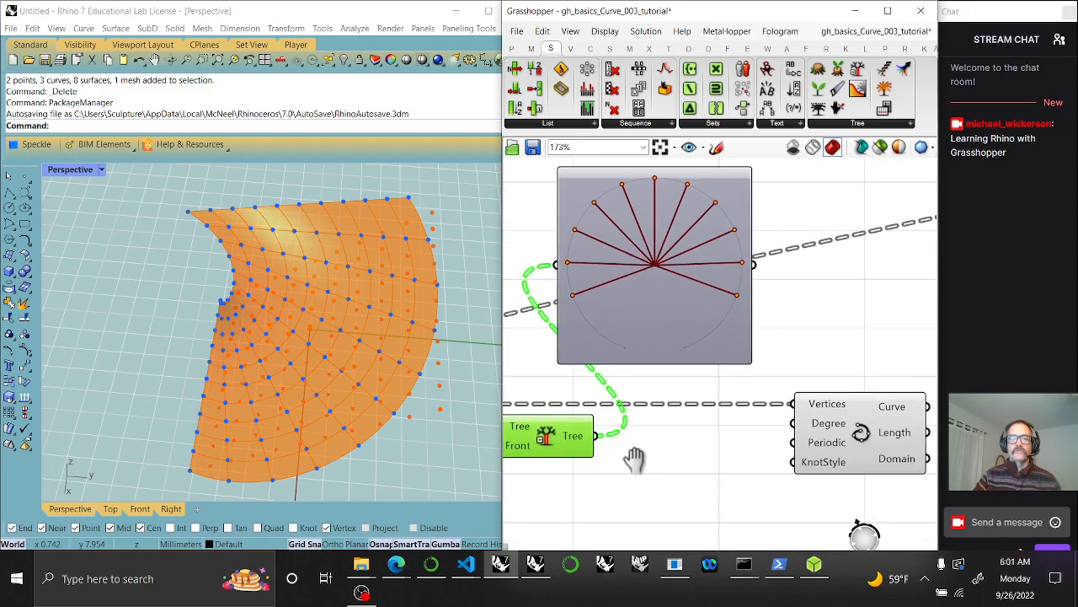
{"action": "left_click_drag", "start_coordinate": [595, 435], "coordinate": [789, 408]}
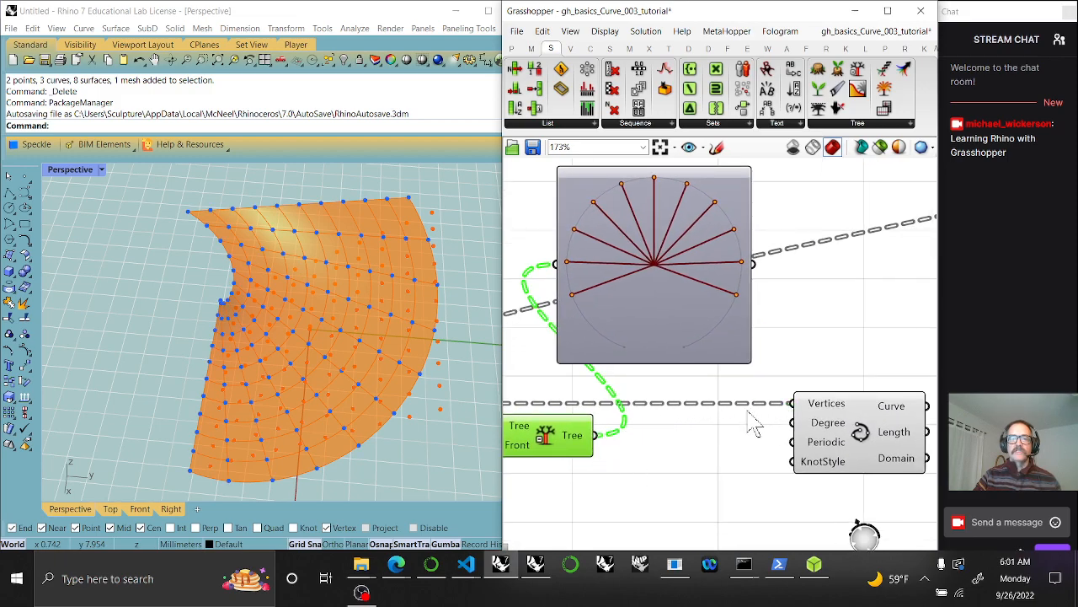
Feed Simplify Tree into the Nurbs Curve Vertices input to draw concentric arcs
{"action": "left_click", "coordinate": [860, 446]}
{"action": "left_click_drag", "start_coordinate": [597, 435], "coordinate": [793, 404]}
{"action": "right_click_drag", "start_coordinate": [664, 460], "coordinate": [776, 446]}
{"action": "left_click_drag", "start_coordinate": [688, 433], "coordinate": [678, 410]}
{"action": "scroll", "coordinate": [678, 410], "scroll_direction": "up", "scroll_amount": 3}
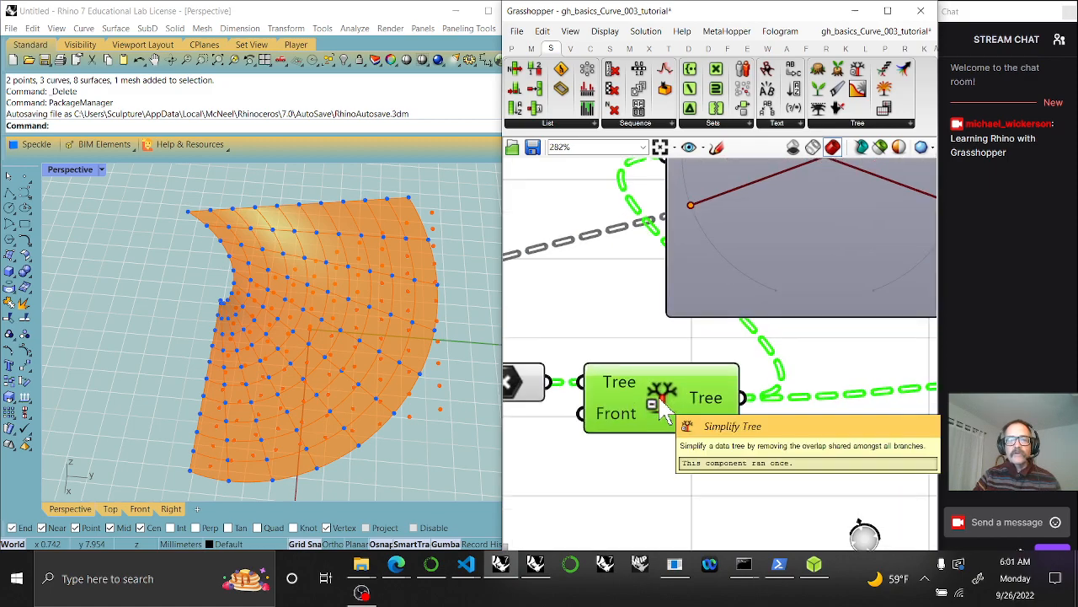
{"action": "scroll", "coordinate": [662, 458], "scroll_direction": "down", "scroll_amount": 3}
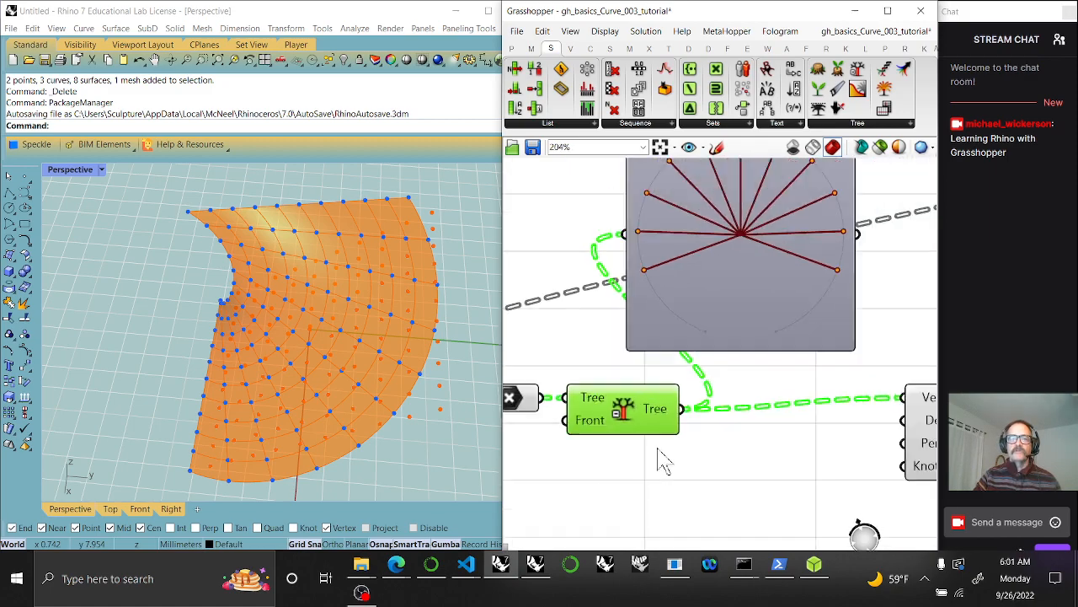
{"action": "right_click_drag", "start_coordinate": [819, 465], "coordinate": [682, 470]}
{"action": "left_click_drag", "start_coordinate": [793, 454], "coordinate": [801, 464]}
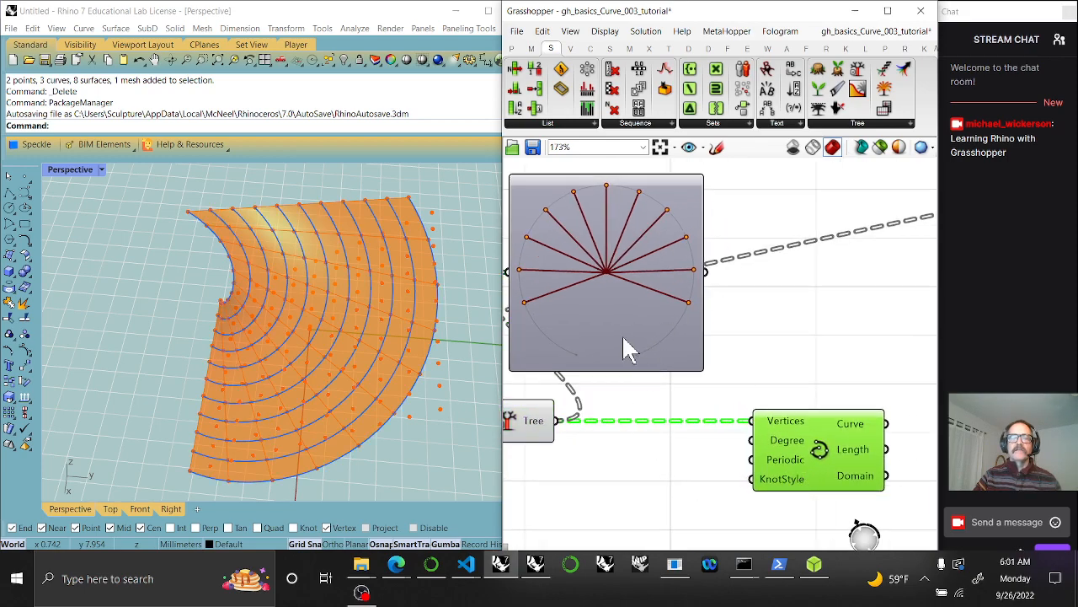
{"action": "right_click_drag", "start_coordinate": [645, 468], "coordinate": [735, 450]}
{"action": "left_click", "coordinate": [606, 409]}
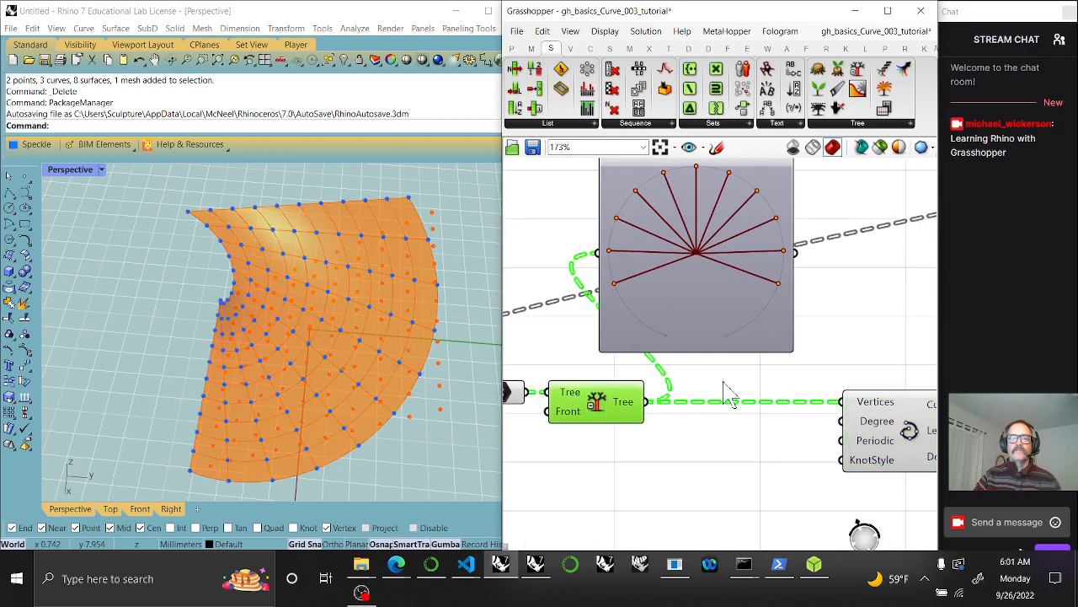
{"action": "left_click", "coordinate": [849, 428]}
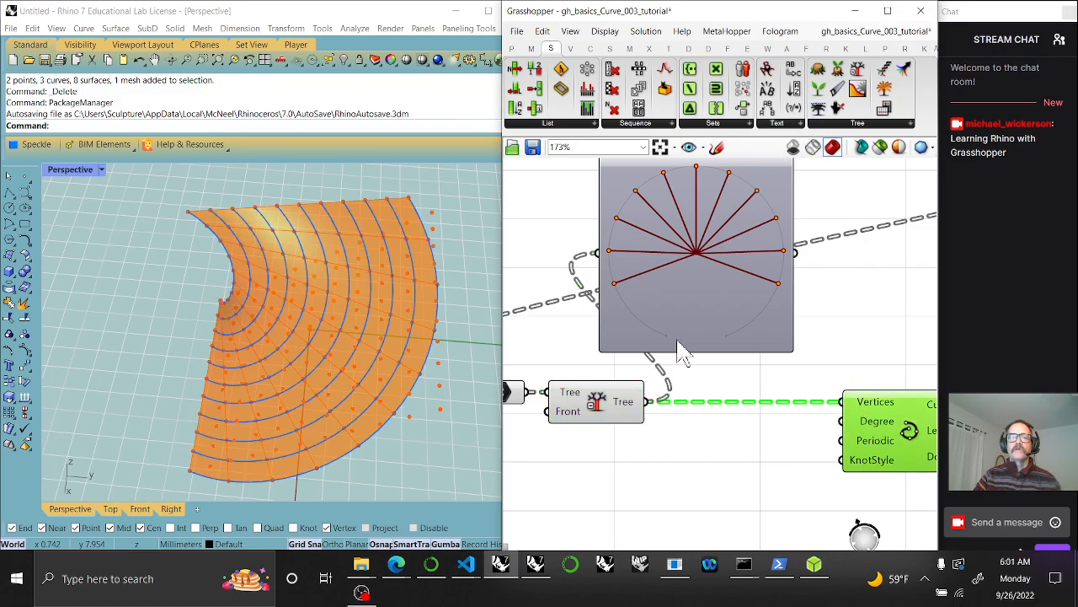
Switch the Param Viewer back to text, listing branches {0} to {10} of 11 items
{"action": "left_click", "coordinate": [679, 303]}
{"action": "double_click", "coordinate": [679, 295]}
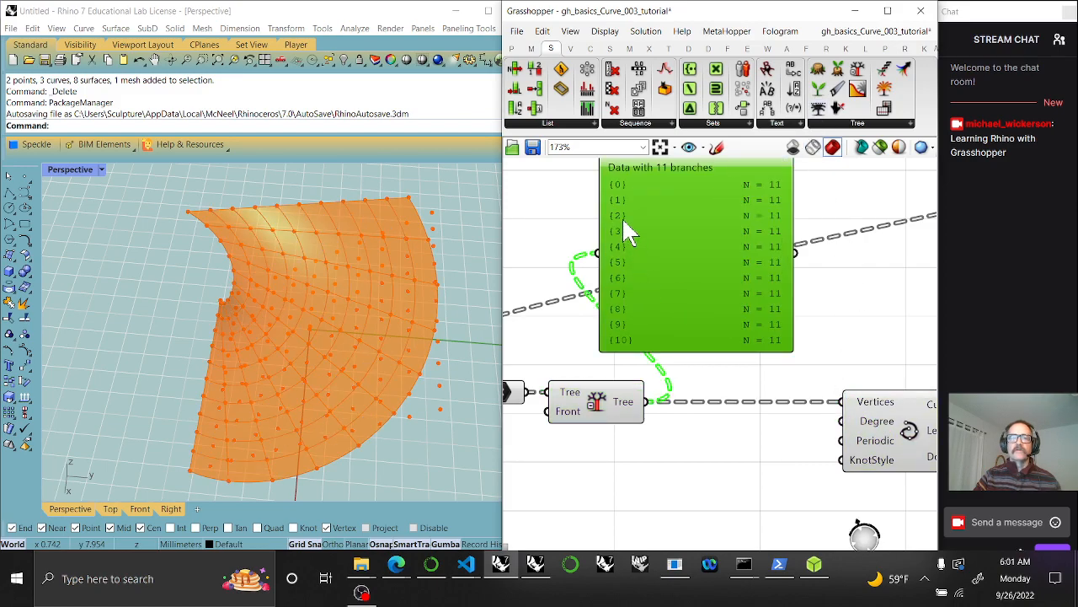
{"action": "right_click_drag", "start_coordinate": [726, 335], "coordinate": [721, 353]}
{"action": "right_click_drag", "start_coordinate": [734, 472], "coordinate": [702, 389]}
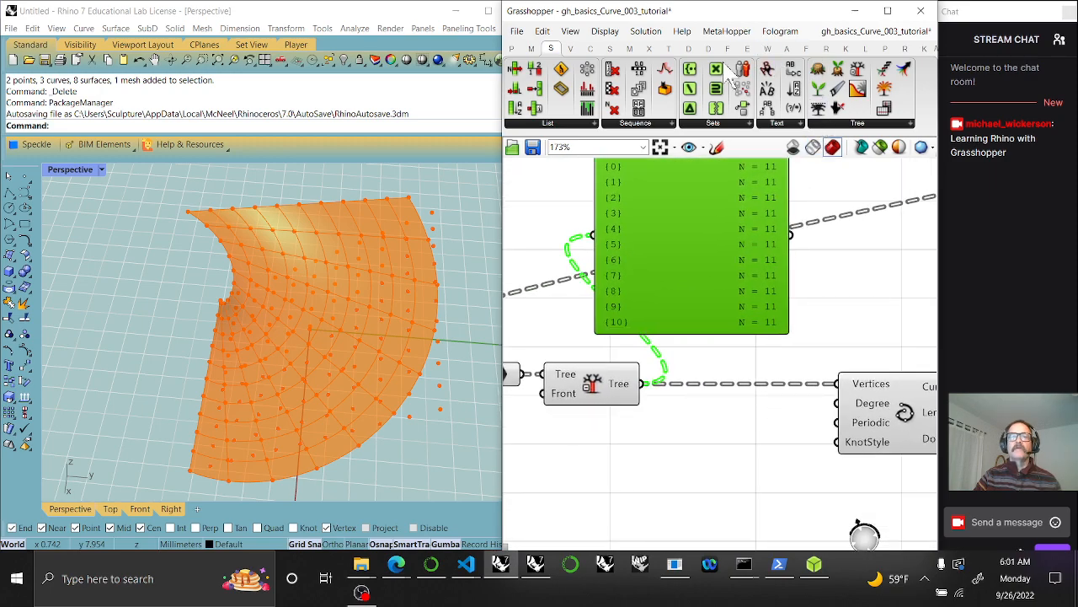
Add a Flip Matrix component fed by Simplify Tree and show its output in the panel
{"action": "left_click", "coordinate": [852, 125]}
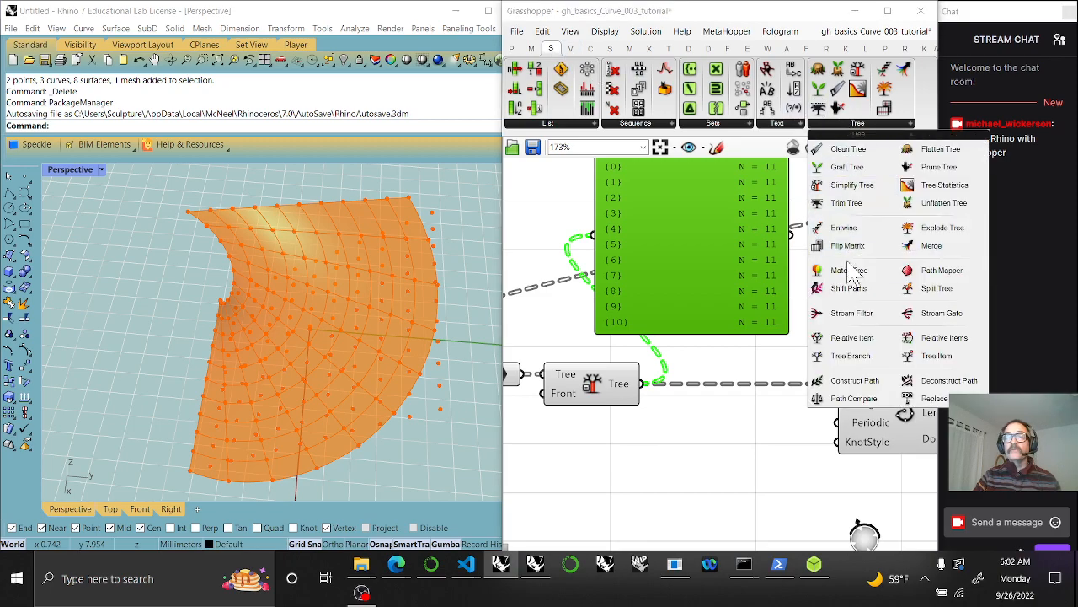
{"action": "left_click_drag", "start_coordinate": [847, 245], "coordinate": [730, 427]}
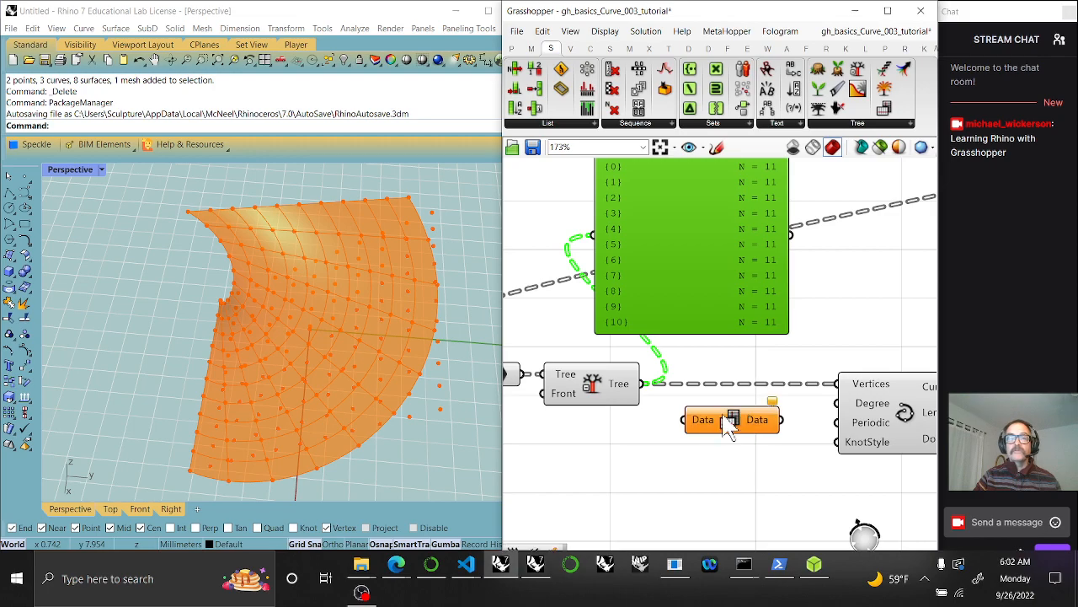
{"action": "left_click_drag", "start_coordinate": [646, 384], "coordinate": [684, 419]}
{"action": "left_click_drag", "start_coordinate": [779, 421], "coordinate": [594, 240]}
{"action": "right_click_drag", "start_coordinate": [665, 314], "coordinate": [731, 403]}
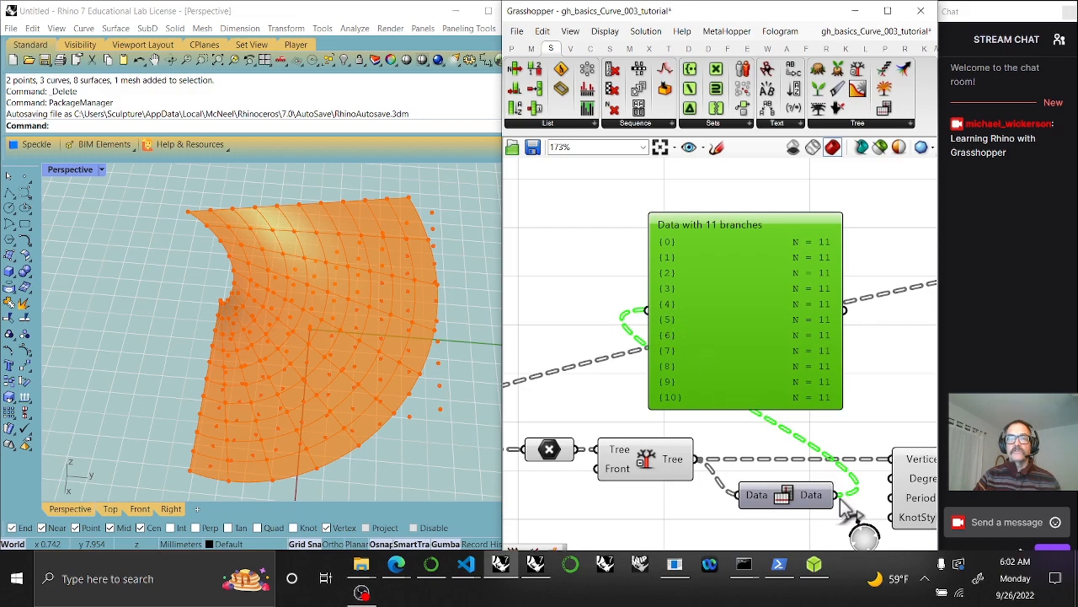
{"action": "left_click_drag", "start_coordinate": [698, 459], "coordinate": [649, 317]}
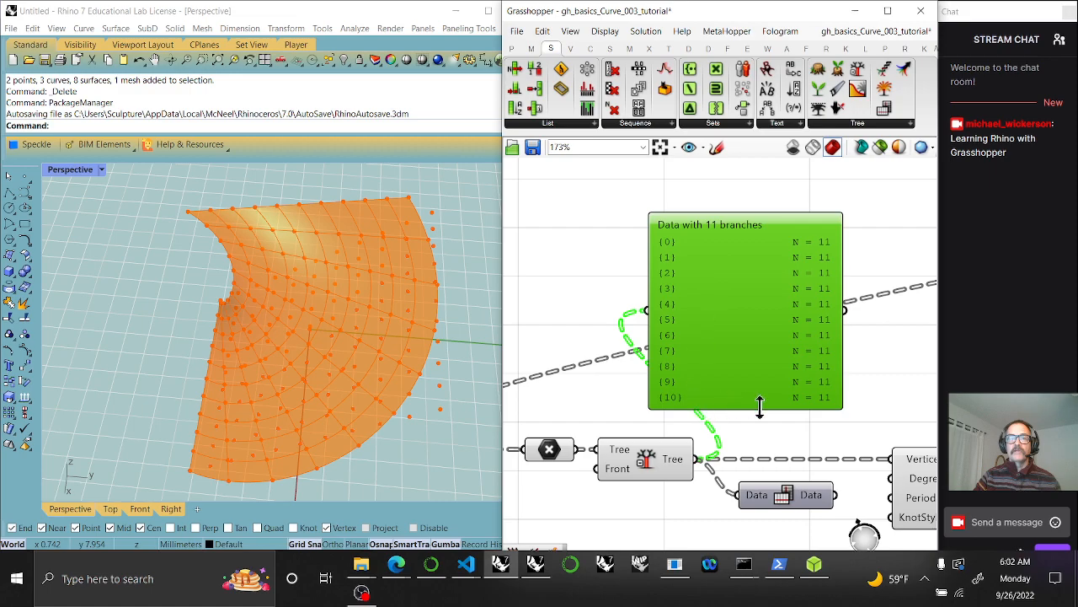
{"action": "left_click_drag", "start_coordinate": [835, 496], "coordinate": [649, 320]}
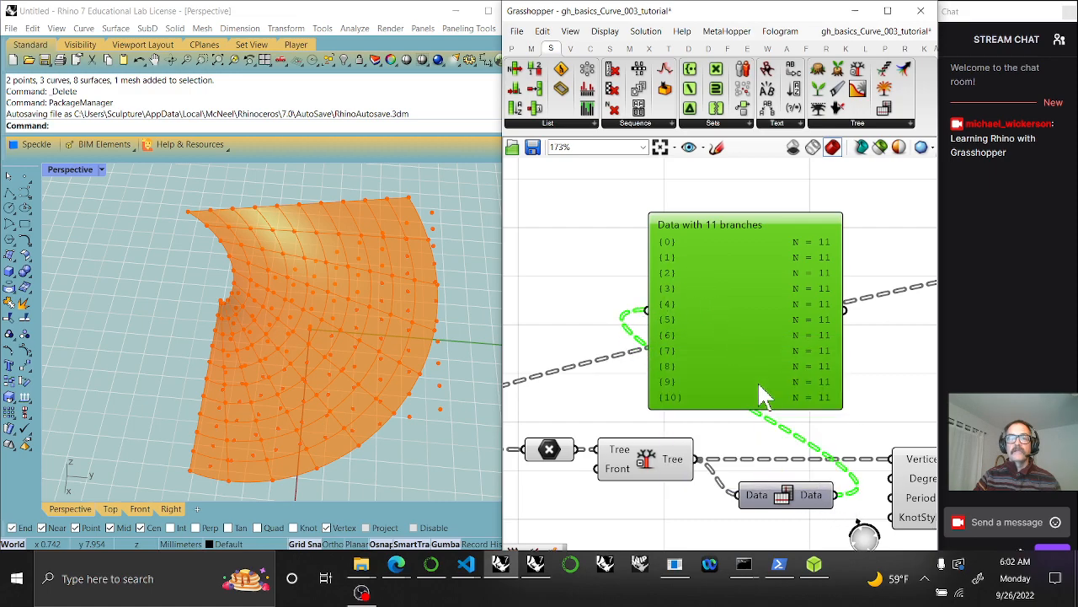
{"action": "left_click_drag", "start_coordinate": [790, 501], "coordinate": [780, 492]}
{"action": "right_click_drag", "start_coordinate": [765, 497], "coordinate": [618, 388]}
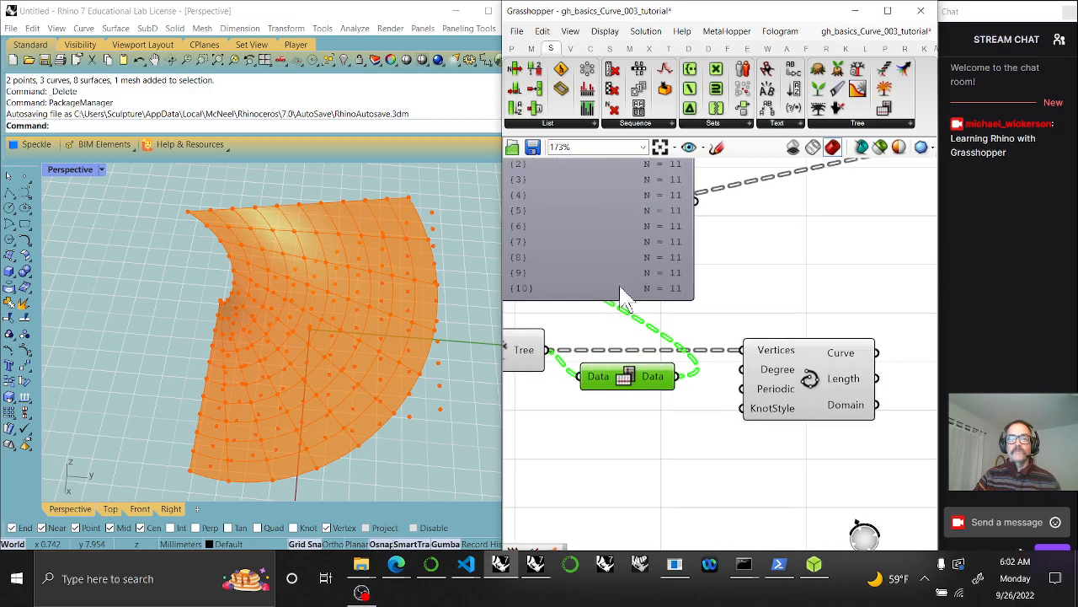
Feed the flipped data into the curve's Vertices to draw radial curves instead of arcs
{"action": "left_click_drag", "start_coordinate": [679, 377], "coordinate": [743, 351]}
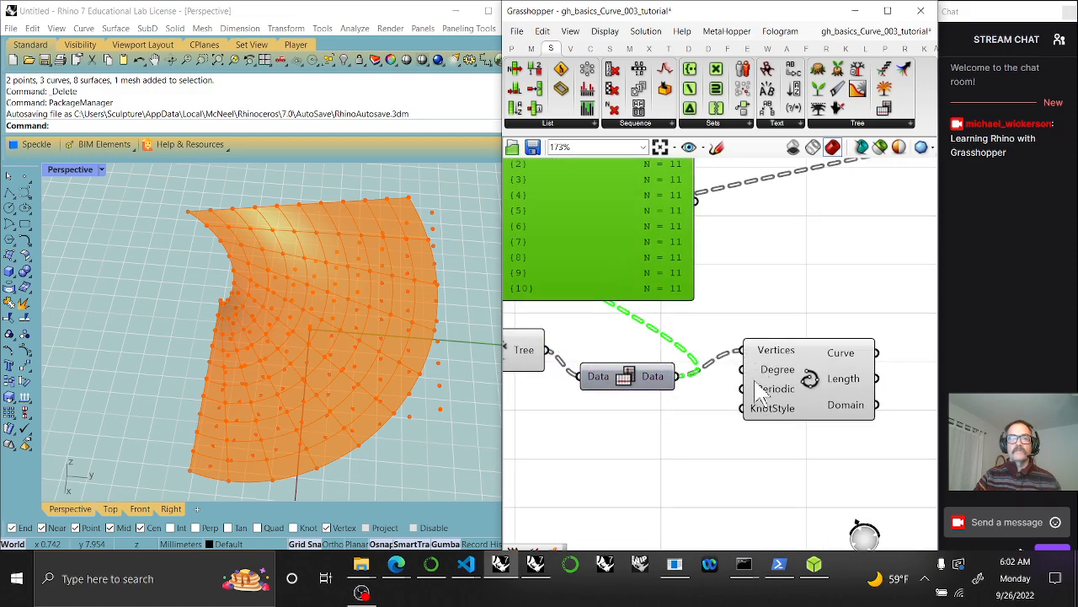
{"action": "left_click", "coordinate": [809, 398]}
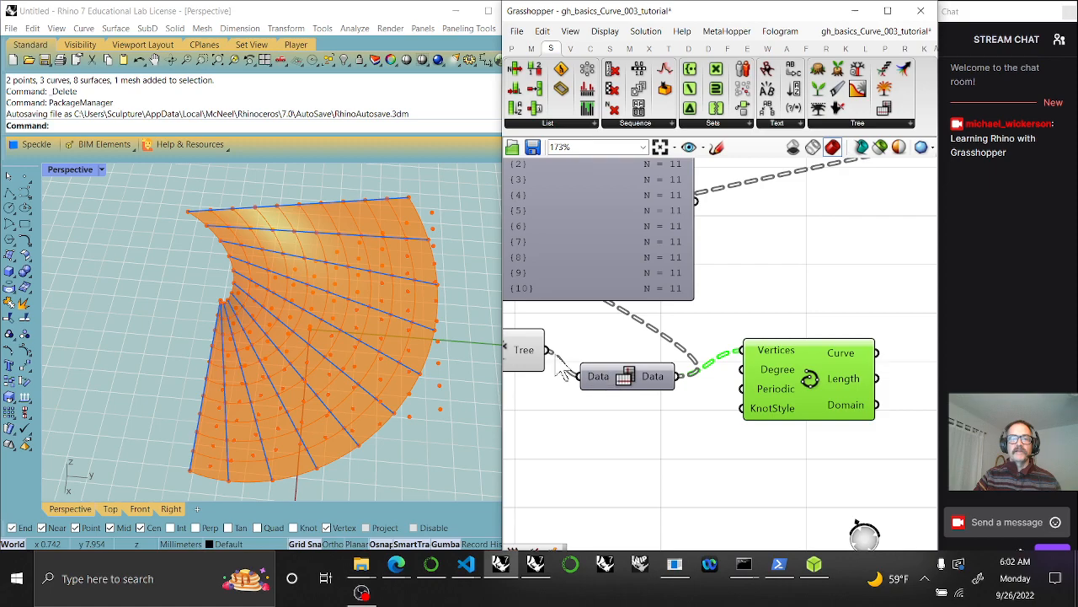
{"action": "left_click_drag", "start_coordinate": [548, 349], "coordinate": [744, 351]}
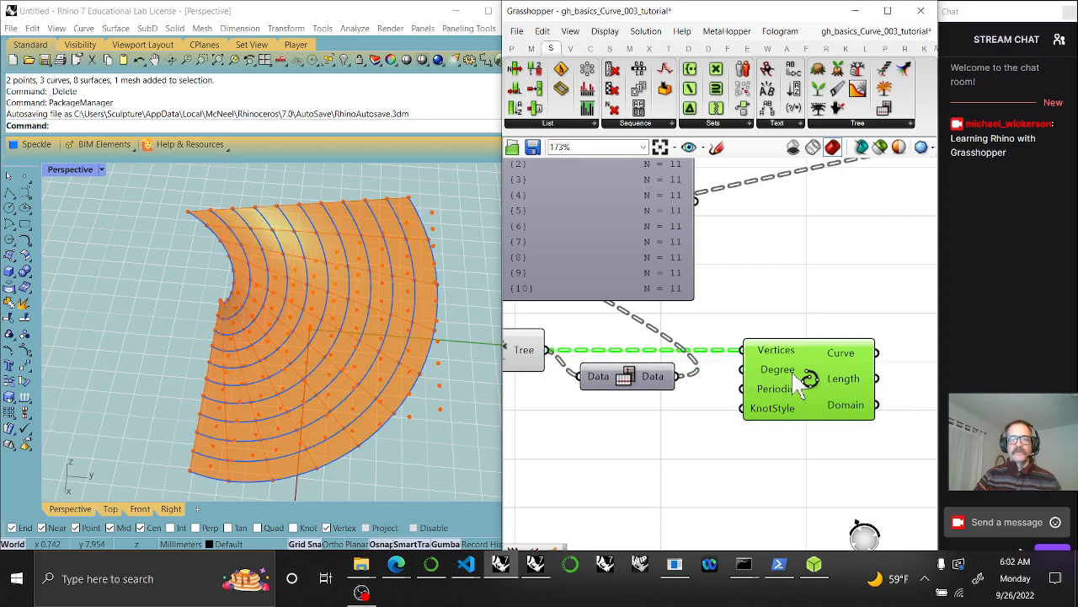
{"action": "left_click_drag", "start_coordinate": [679, 376], "coordinate": [743, 351]}
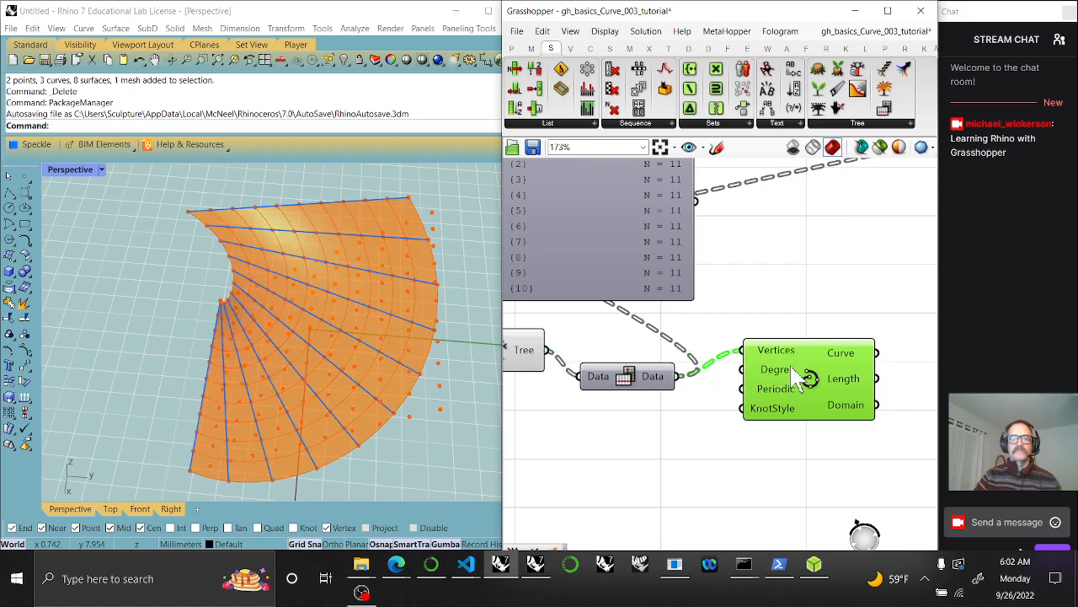
Line up the Data component with Tree and Vertices and move the data panel right
{"action": "left_click_drag", "start_coordinate": [630, 372], "coordinate": [630, 345]}
{"action": "right_click_drag", "start_coordinate": [639, 382], "coordinate": [699, 459]}
{"action": "left_click_drag", "start_coordinate": [738, 325], "coordinate": [773, 329]}
{"action": "left_click_drag", "start_coordinate": [706, 327], "coordinate": [820, 326]}
{"action": "mouse_move", "coordinate": [832, 371]}
{"action": "left_mouse_down"}
{"action": "mouse_move", "coordinate": [826, 279]}
{"action": "mouse_move", "coordinate": [842, 301]}
{"action": "mouse_move", "coordinate": [841, 352]}
{"action": "left_mouse_up"}
{"action": "right_click_drag", "start_coordinate": [840, 348], "coordinate": [628, 254]}
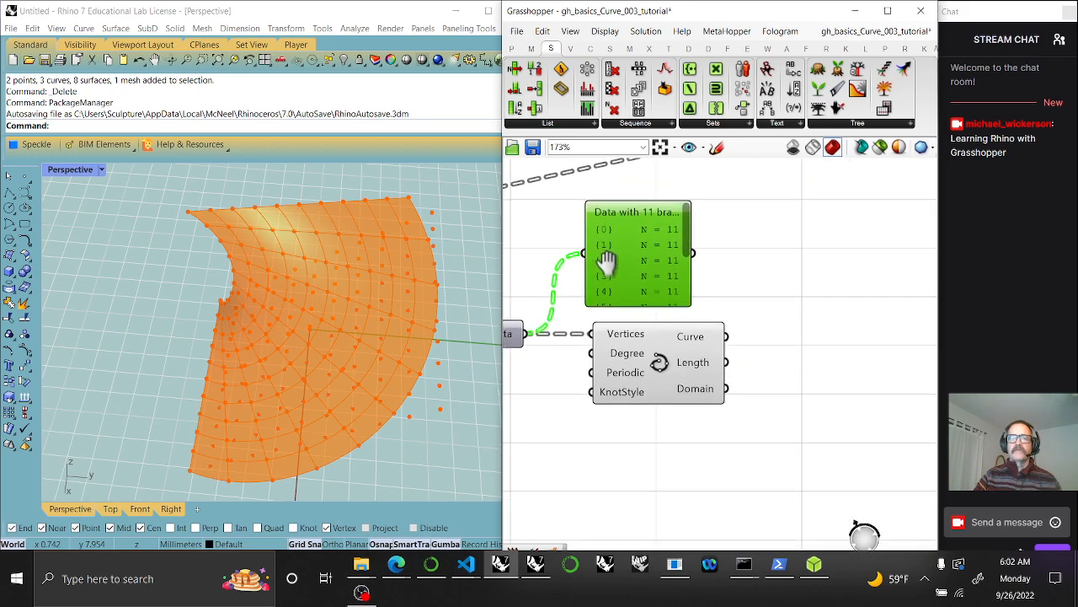
Add a Geometry parameter from the Params tab wired to the Curve output
{"action": "left_click", "coordinate": [668, 387]}
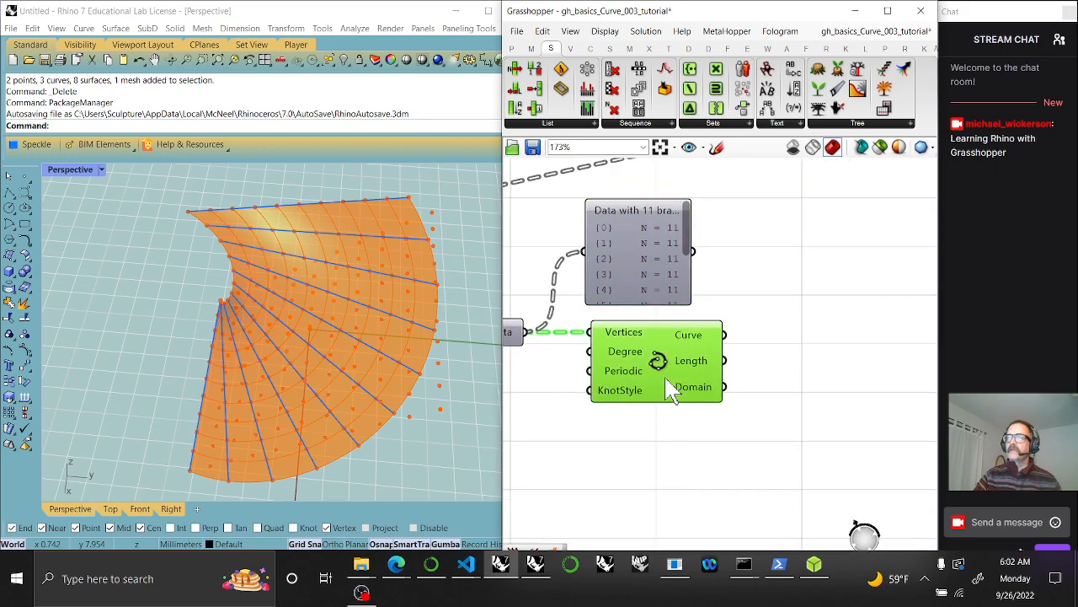
{"action": "left_click", "coordinate": [512, 48]}
{"action": "left_click_drag", "start_coordinate": [543, 120], "coordinate": [793, 335]}
{"action": "left_click_drag", "start_coordinate": [720, 337], "coordinate": [769, 336]}
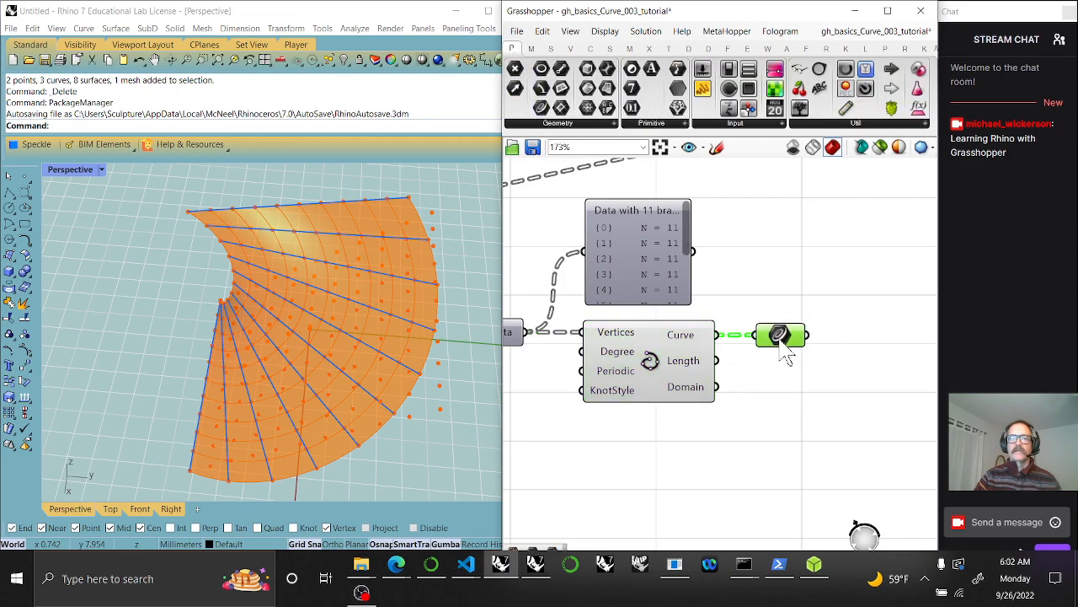
{"action": "scroll", "coordinate": [748, 330], "scroll_direction": "down", "scroll_amount": 3}
{"action": "scroll", "coordinate": [746, 327], "scroll_direction": "down", "scroll_amount": 1}
{"action": "right_click_drag", "start_coordinate": [689, 397], "coordinate": [755, 415]}
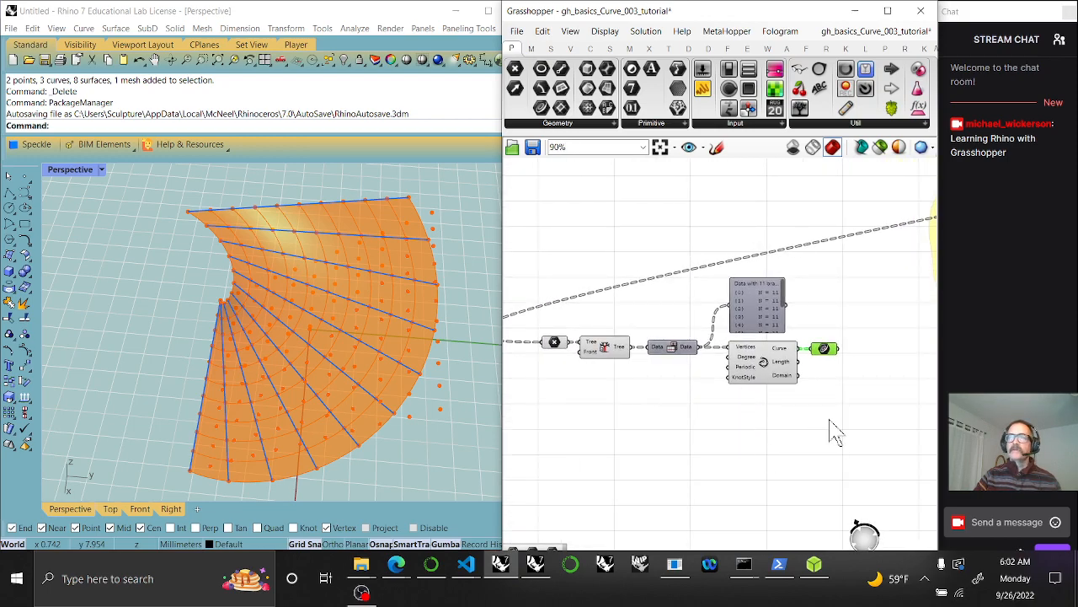
Group the six curve components and drop a Scribble label onto the group
{"action": "left_click_drag", "start_coordinate": [828, 419], "coordinate": [536, 271]}
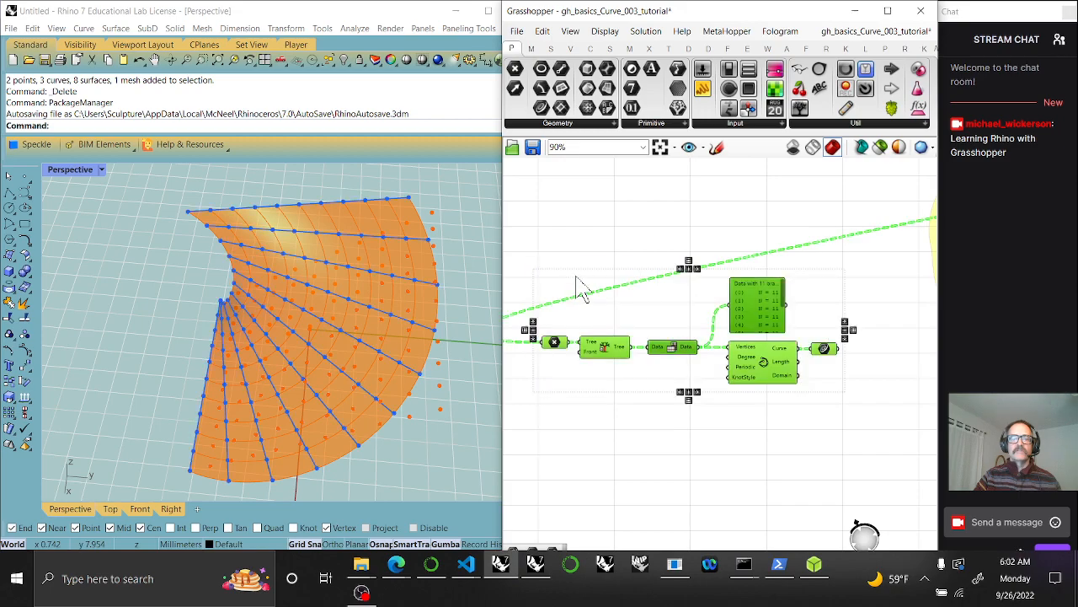
{"action": "right_click", "coordinate": [570, 266]}
{"action": "left_click", "coordinate": [599, 367]}
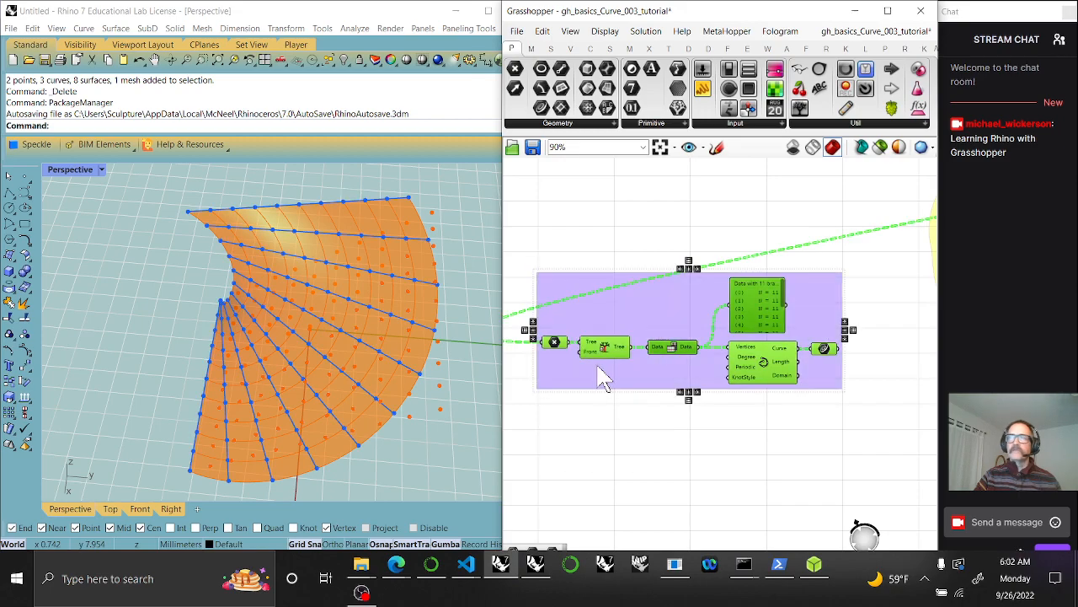
{"action": "right_click", "coordinate": [673, 312]}
{"action": "mouse_move", "coordinate": [800, 108]}
{"action": "left_mouse_down"}
{"action": "mouse_move", "coordinate": [819, 103]}
{"action": "mouse_move", "coordinate": [615, 299]}
{"action": "left_mouse_up"}
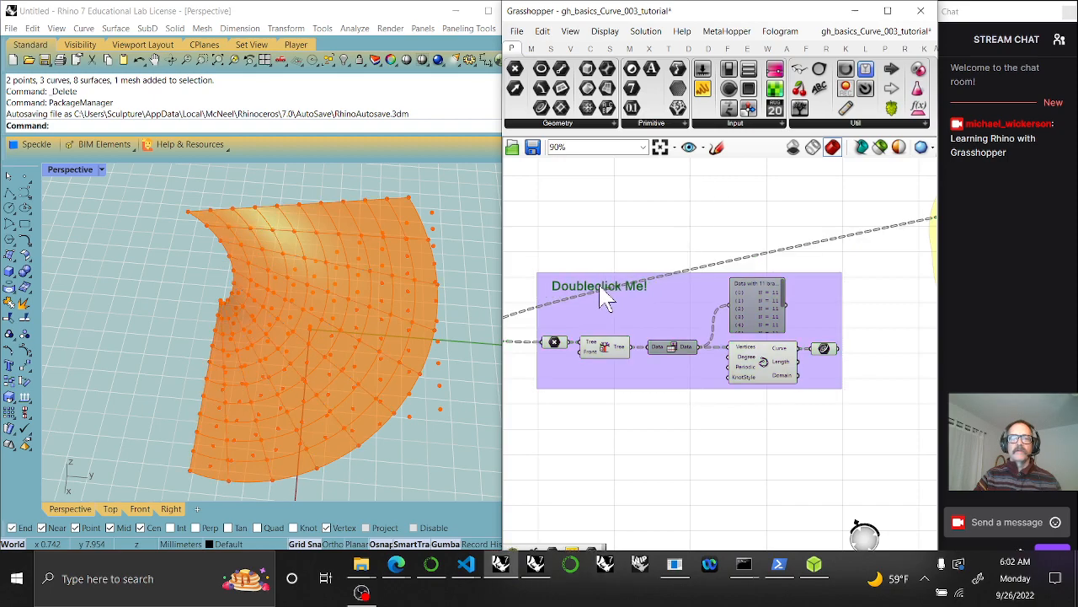
Change the Scribble text to 'Curves' and position it
{"action": "double_click", "coordinate": [601, 289]}
{"action": "key", "text": "ctrl+a"}
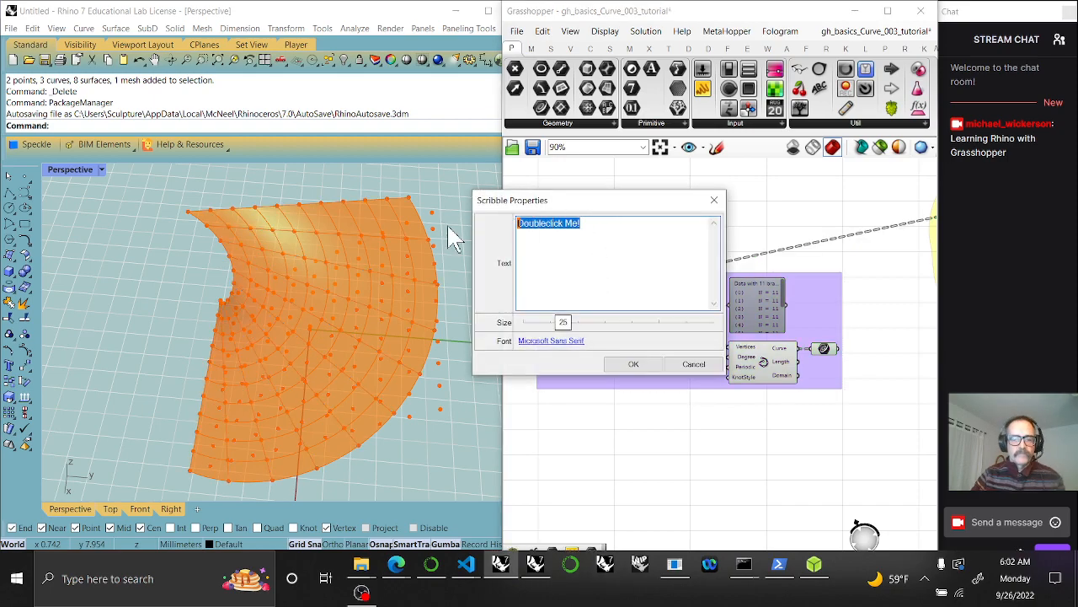
{"action": "type", "text": "Cur"}
{"action": "key", "text": "BackSpace"}
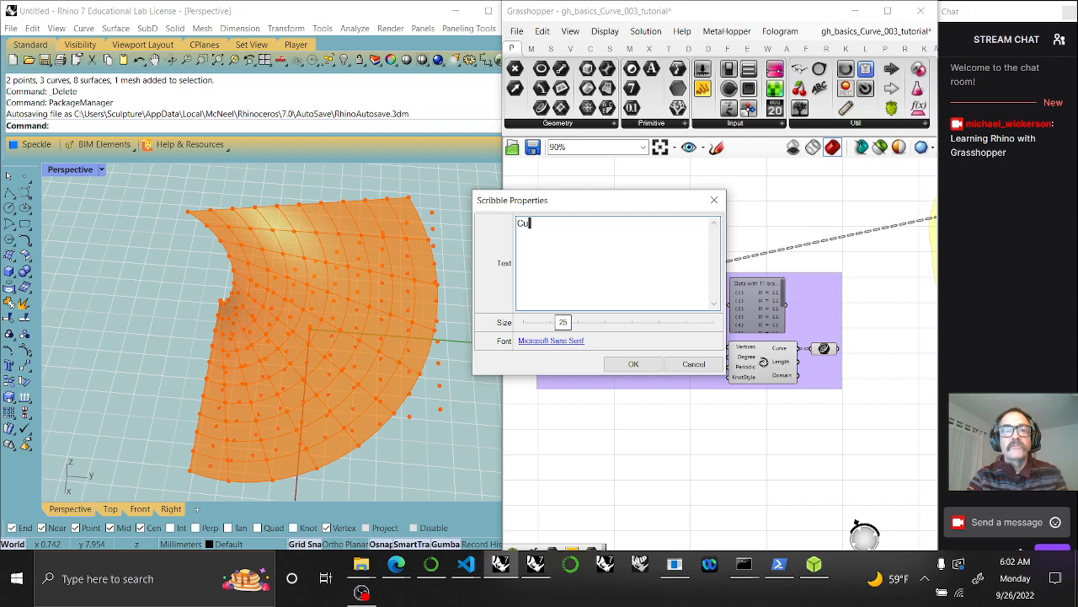
{"action": "type", "text": "rves"}
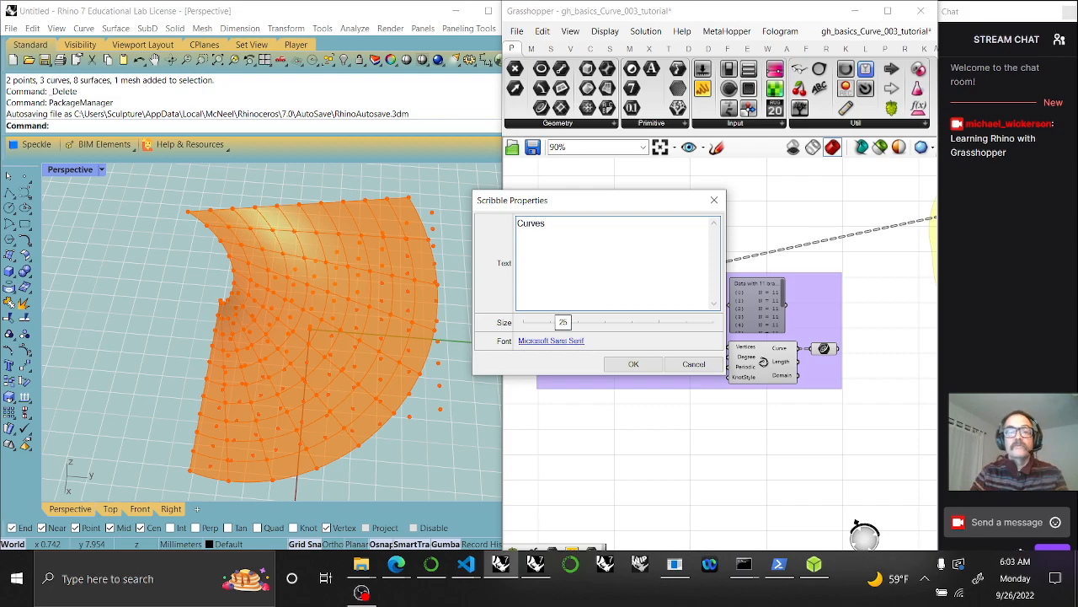
{"action": "left_click", "coordinate": [634, 364]}
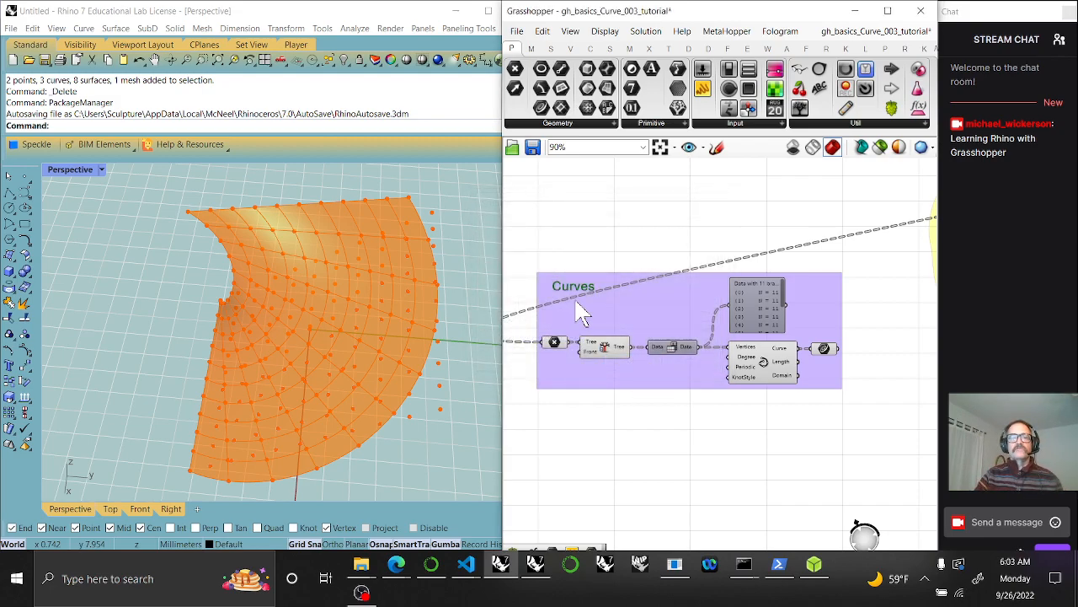
{"action": "left_click_drag", "start_coordinate": [576, 302], "coordinate": [679, 315]}
Move the data panel beneath the Curve component and regroup everything with the Curves label
{"action": "left_click_drag", "start_coordinate": [770, 310], "coordinate": [770, 434]}
{"action": "left_click_drag", "start_coordinate": [683, 322], "coordinate": [761, 333]}
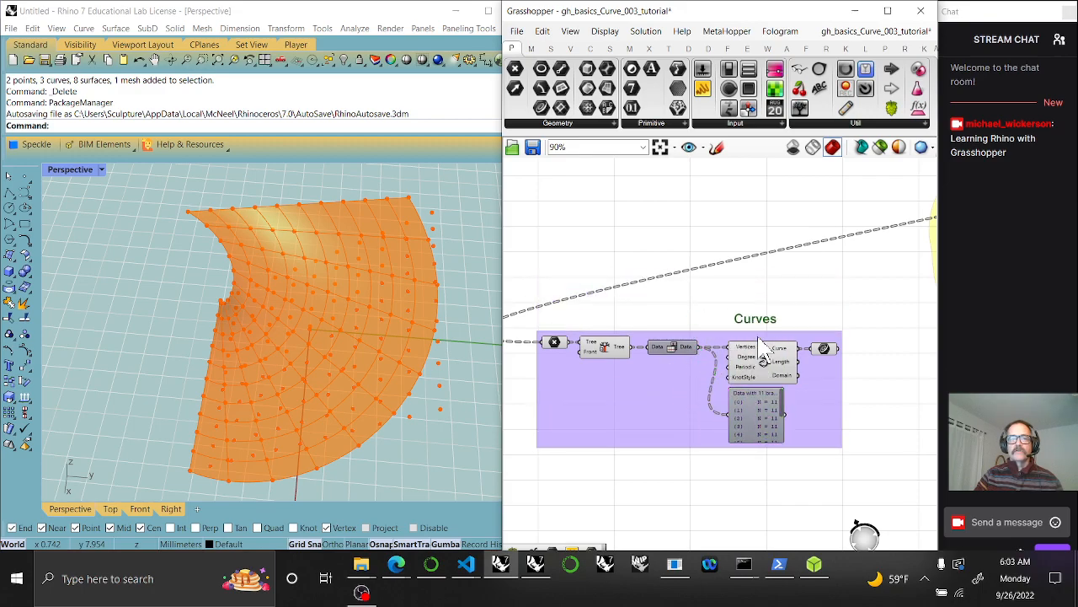
{"action": "right_click", "coordinate": [762, 342]}
{"action": "left_click", "coordinate": [815, 427]}
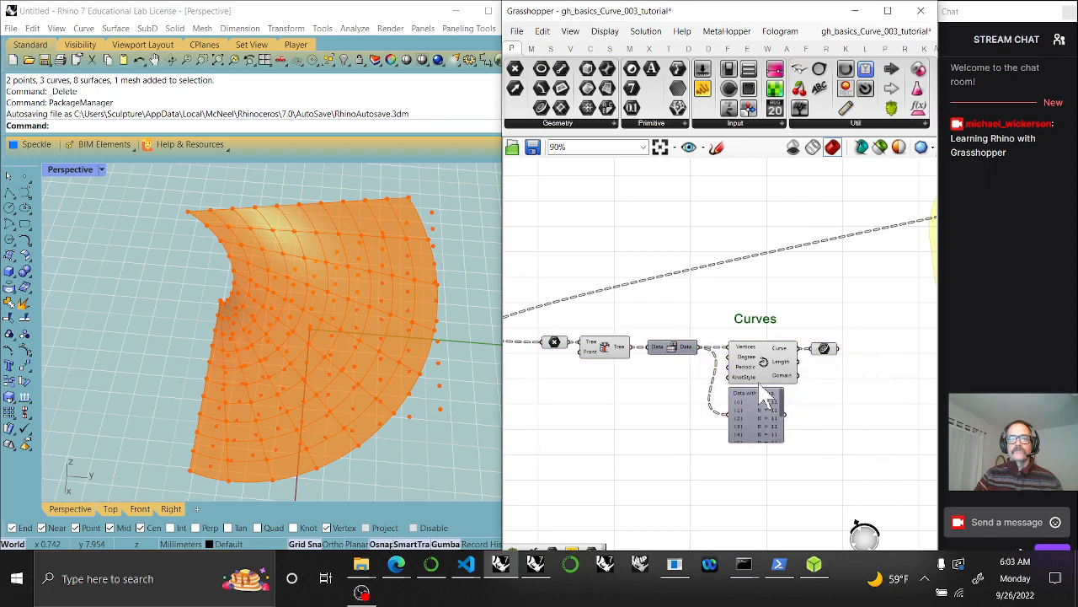
{"action": "left_click_drag", "start_coordinate": [858, 465], "coordinate": [526, 300]}
{"action": "right_click", "coordinate": [555, 251]}
{"action": "left_click", "coordinate": [589, 350]}
{"action": "left_click", "coordinate": [680, 413]}
{"action": "scroll", "coordinate": [675, 371], "scroll_direction": "down", "scroll_amount": 5}
{"action": "scroll", "coordinate": [647, 374], "scroll_direction": "up", "scroll_amount": 5}
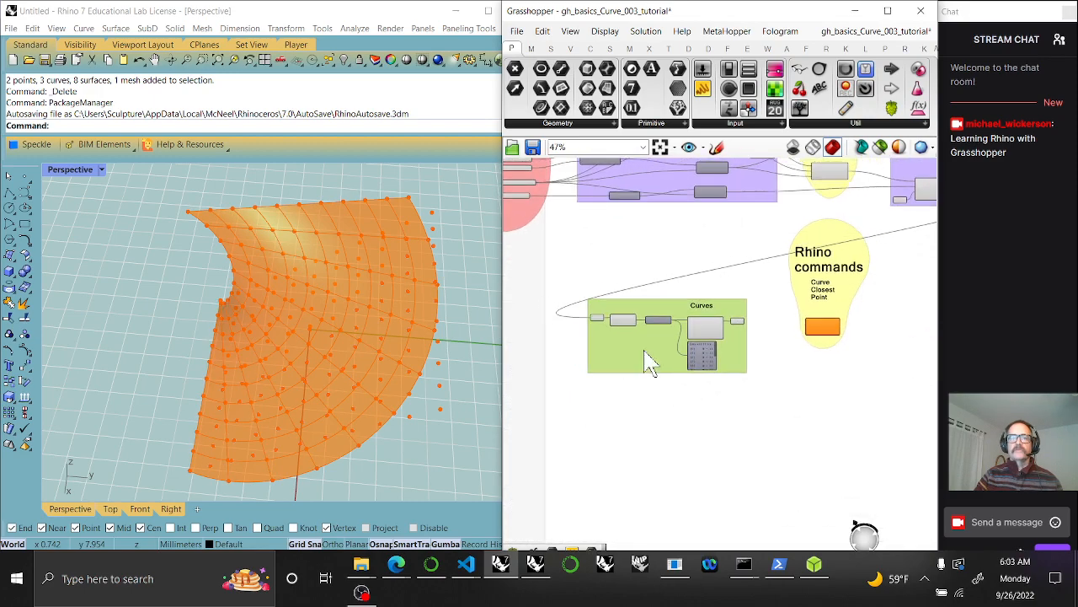
{"action": "left_click", "coordinate": [728, 318]}
Select the x, y, z sliders, their Parameters label and the Single Point component
{"action": "right_click_drag", "start_coordinate": [775, 356], "coordinate": [750, 351]}
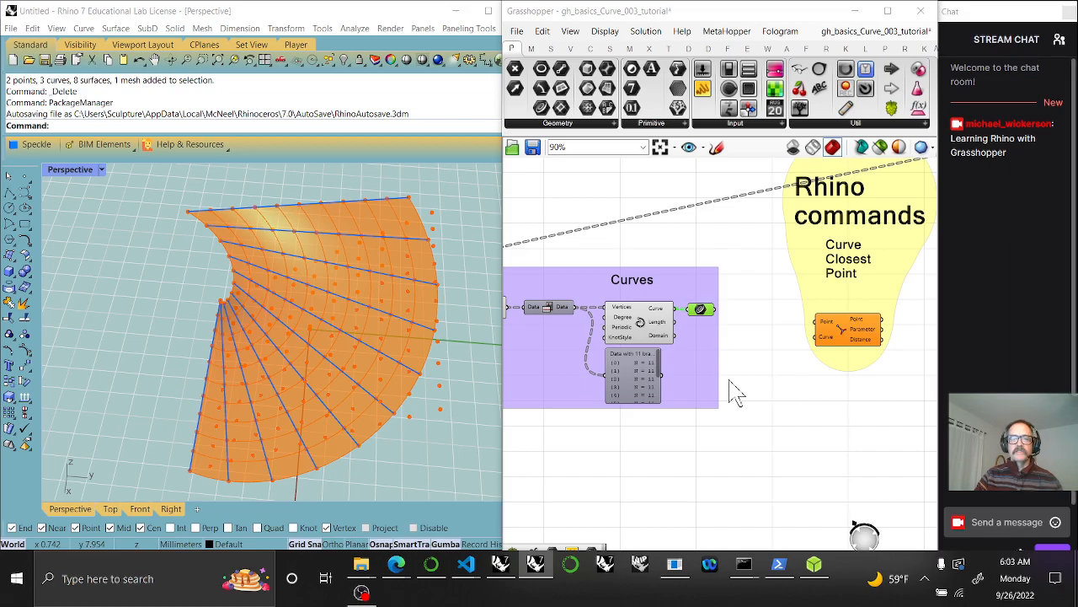
{"action": "right_click_drag", "start_coordinate": [729, 381], "coordinate": [828, 433]}
{"action": "right_click_drag", "start_coordinate": [644, 410], "coordinate": [733, 433]}
{"action": "scroll", "coordinate": [709, 379], "scroll_direction": "down", "scroll_amount": 4}
{"action": "right_click_drag", "start_coordinate": [666, 350], "coordinate": [738, 446]}
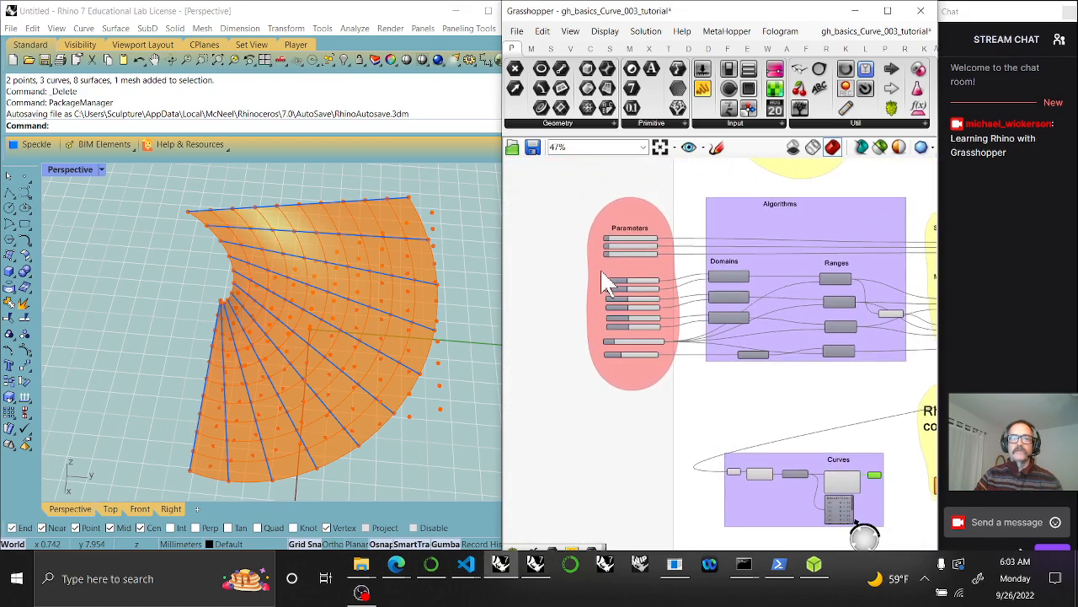
{"action": "scroll", "coordinate": [623, 262], "scroll_direction": "up", "scroll_amount": 5}
{"action": "scroll", "coordinate": [703, 244], "scroll_direction": "down", "scroll_amount": 3}
{"action": "scroll", "coordinate": [710, 251], "scroll_direction": "up", "scroll_amount": 2}
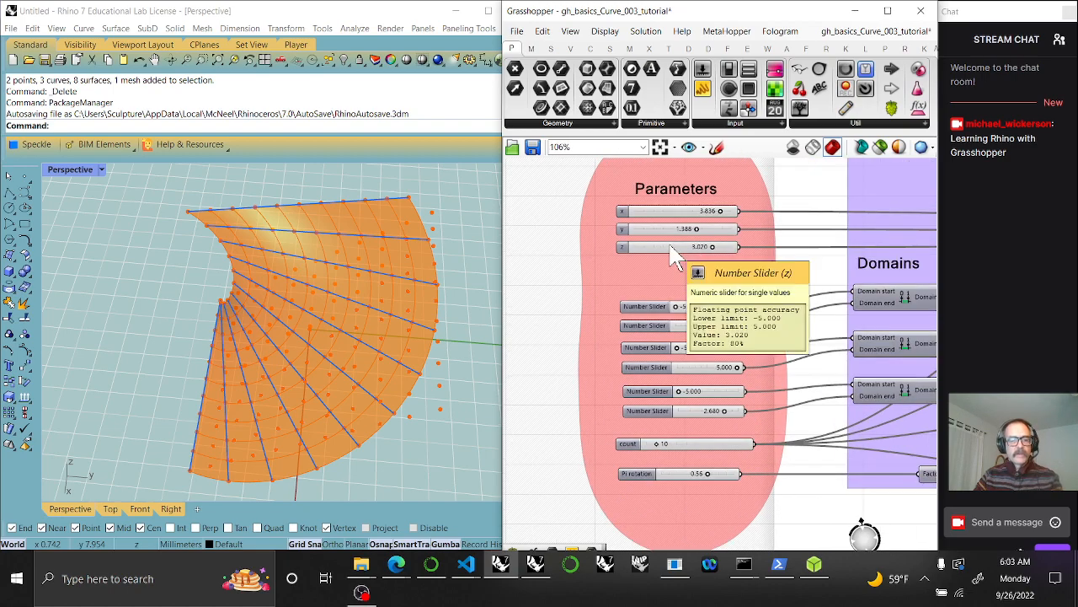
{"action": "left_click_drag", "start_coordinate": [674, 257], "coordinate": [674, 223]}
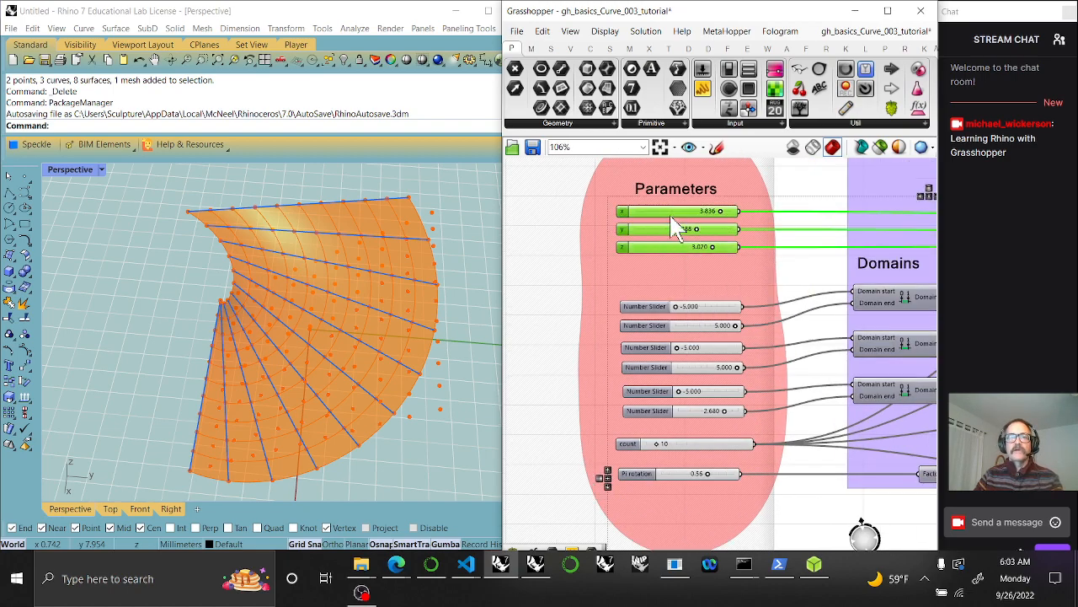
{"action": "left_click", "coordinate": [672, 194], "text": "shift"}
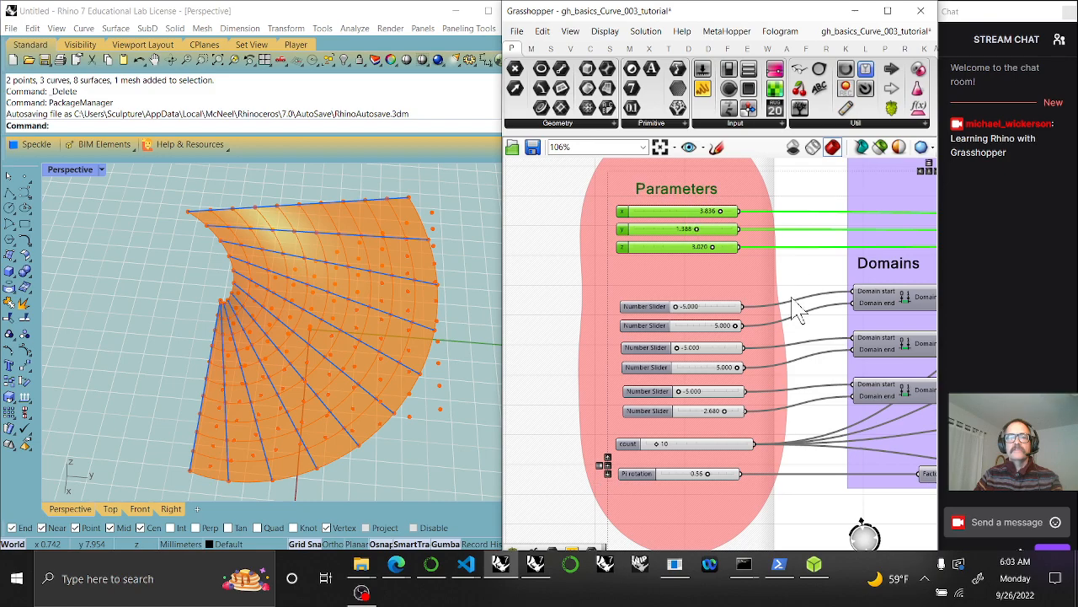
{"action": "right_click_drag", "start_coordinate": [793, 300], "coordinate": [680, 293]}
{"action": "scroll", "coordinate": [731, 314], "scroll_direction": "down", "scroll_amount": 3}
{"action": "right_click_drag", "start_coordinate": [796, 347], "coordinate": [683, 329]}
{"action": "right_click_drag", "start_coordinate": [893, 333], "coordinate": [686, 338]}
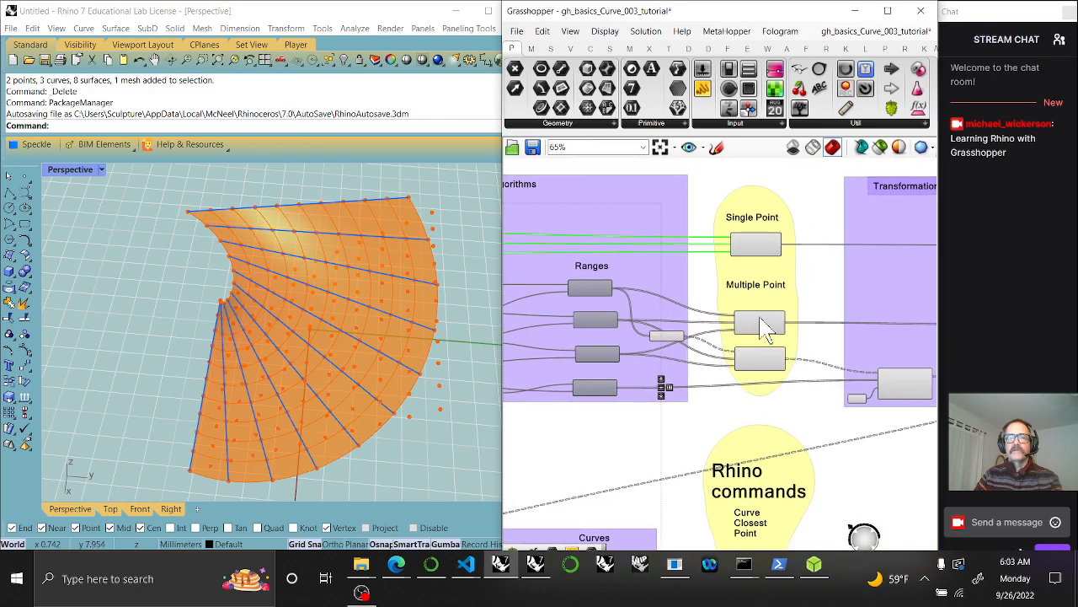
{"action": "left_click", "coordinate": [756, 249]}
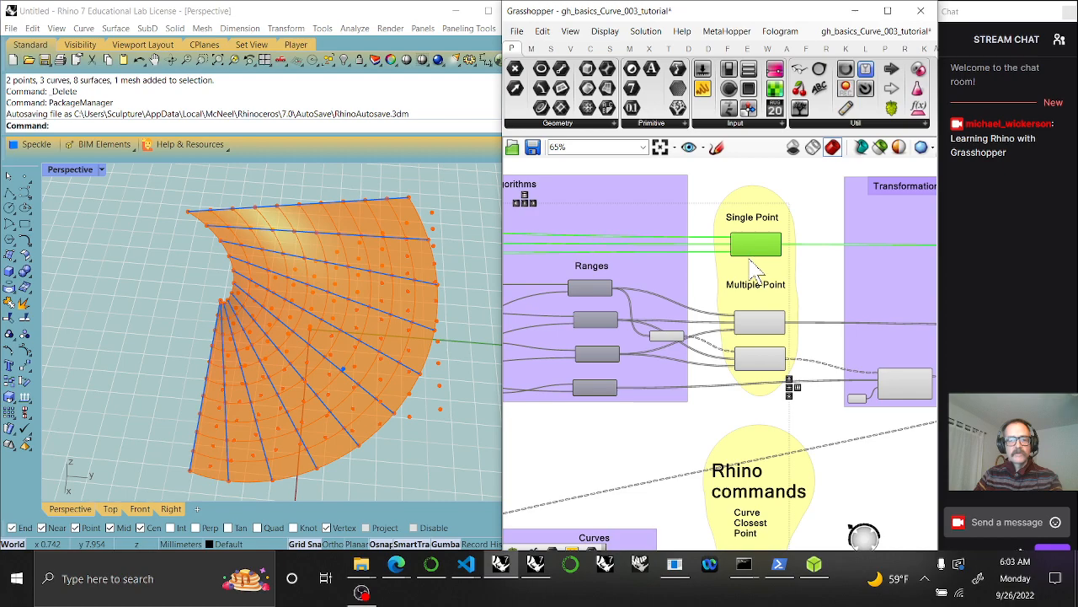
Place the copied sliders, label and single-point component beside the Curves group
{"action": "left_click_drag", "start_coordinate": [749, 246], "coordinate": [690, 490], "text": "alt"}
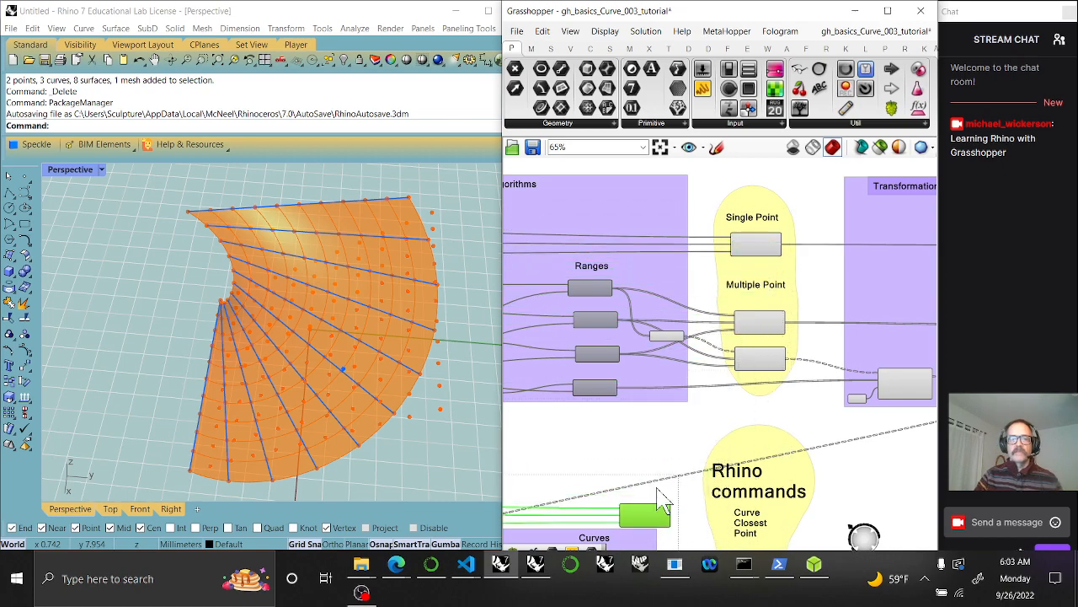
{"action": "right_click_drag", "start_coordinate": [701, 493], "coordinate": [885, 341]}
{"action": "left_click_drag", "start_coordinate": [828, 364], "coordinate": [542, 359]}
{"action": "right_click_drag", "start_coordinate": [582, 387], "coordinate": [805, 388]}
{"action": "left_click", "coordinate": [640, 397]}
{"action": "left_click_drag", "start_coordinate": [613, 360], "coordinate": [689, 371]}
{"action": "left_click_drag", "start_coordinate": [791, 361], "coordinate": [879, 346]}
{"action": "left_click_drag", "start_coordinate": [630, 333], "coordinate": [732, 381]}
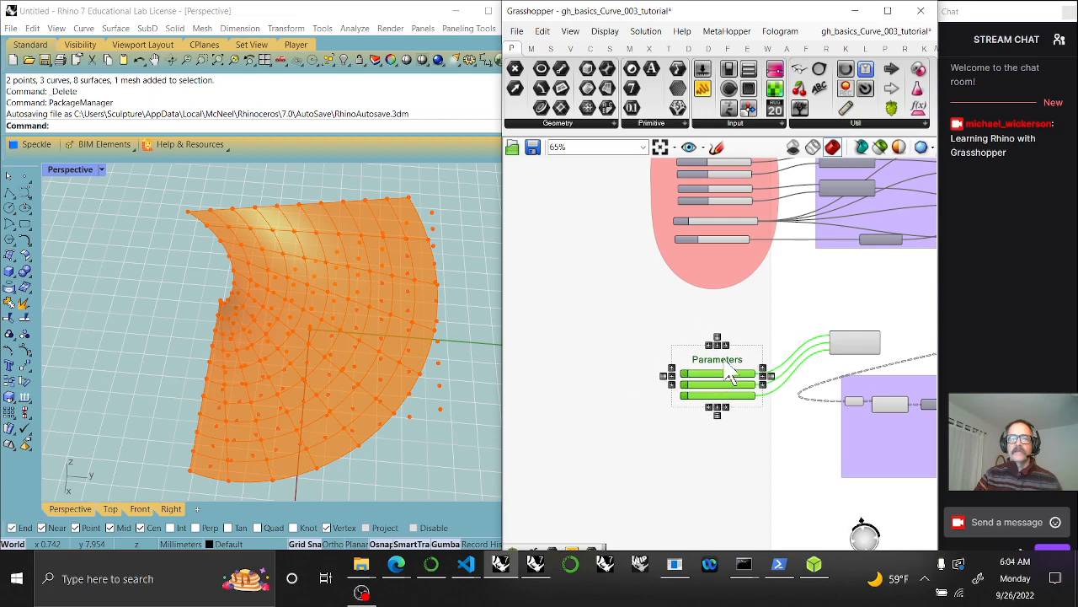
Give the Parameters group a blob outline and move the point component above the Curves group
{"action": "right_click", "coordinate": [707, 280]}
{"action": "left_click", "coordinate": [741, 335]}
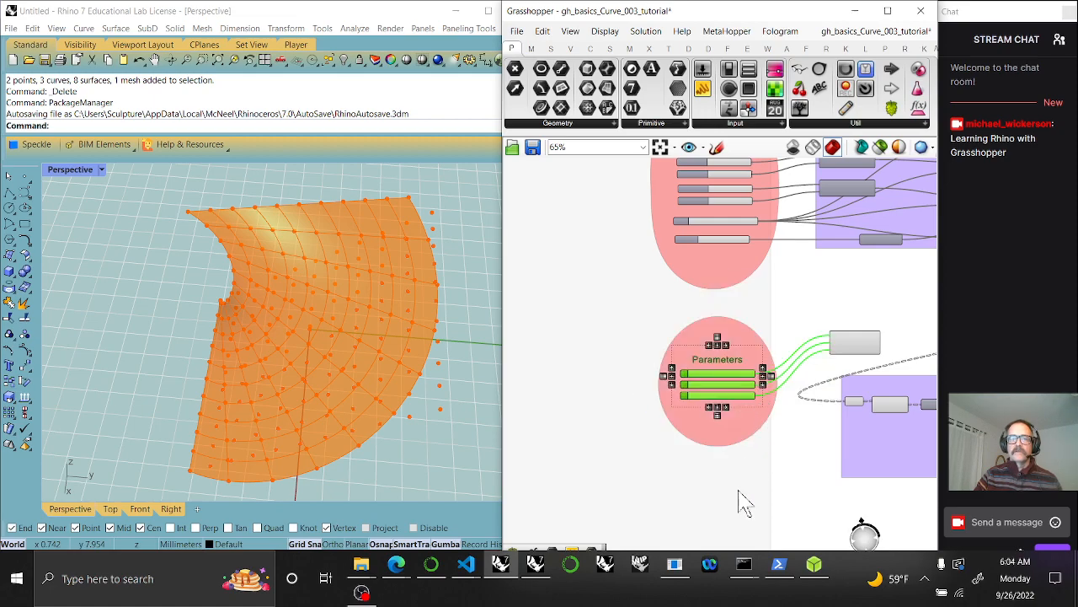
{"action": "right_click_drag", "start_coordinate": [812, 491], "coordinate": [606, 379]}
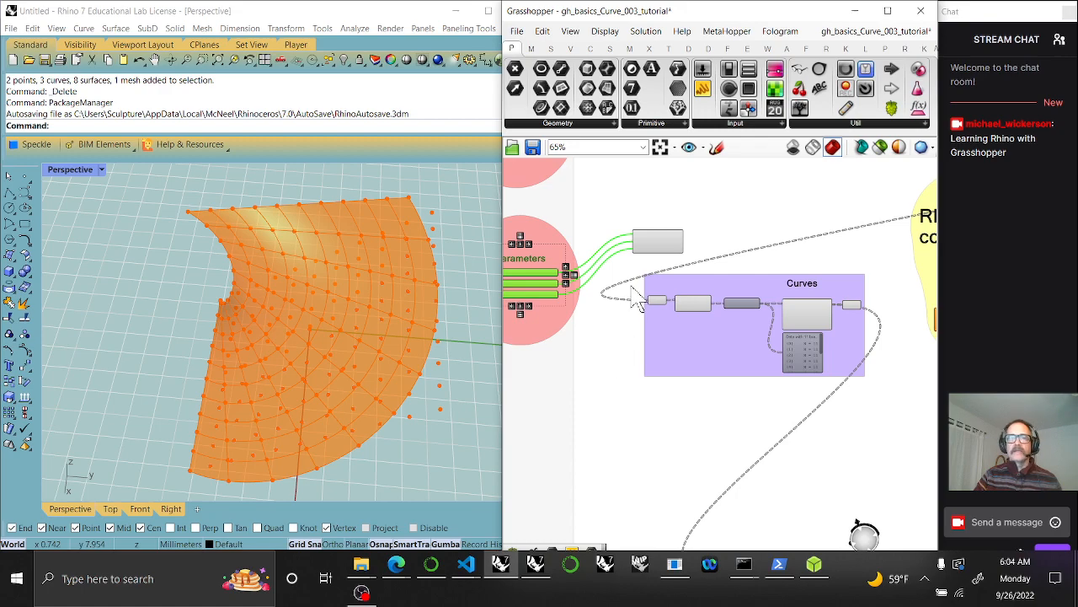
{"action": "left_click_drag", "start_coordinate": [659, 257], "coordinate": [802, 268]}
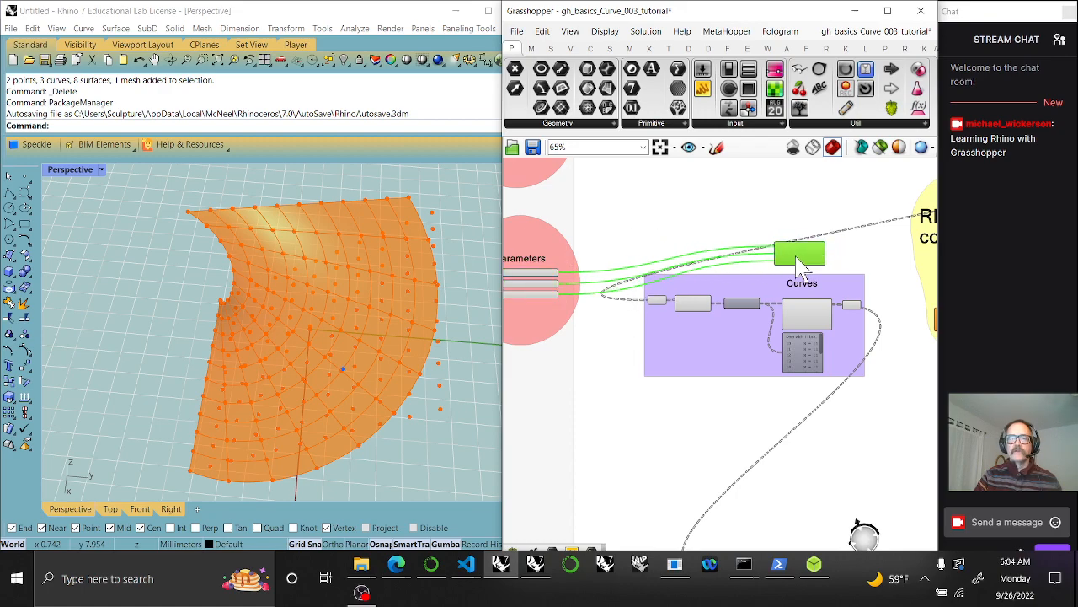
{"action": "left_click", "coordinate": [805, 291]}
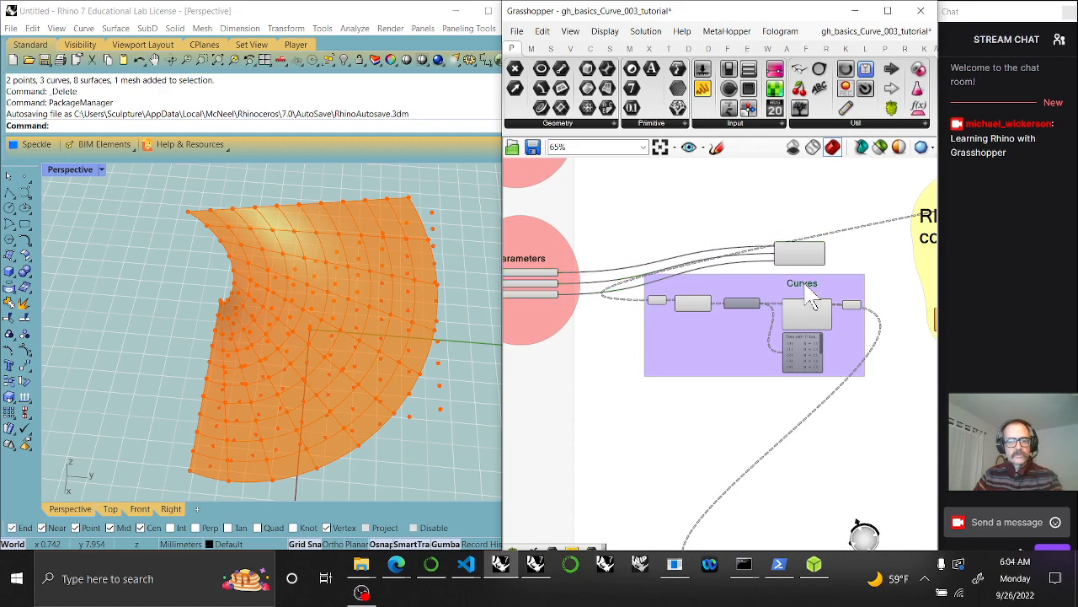
Copy the Curves label above the point component and rename it 'Point'
{"action": "left_click_drag", "start_coordinate": [807, 301], "coordinate": [804, 240]}
{"action": "scroll", "coordinate": [811, 263], "scroll_direction": "up", "scroll_amount": 3}
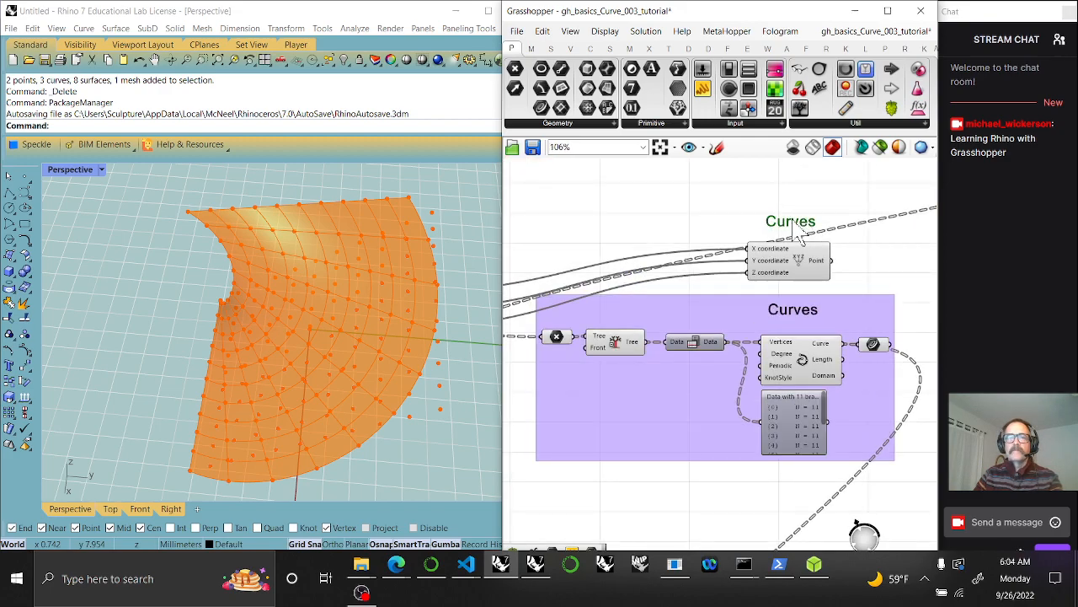
{"action": "double_click", "coordinate": [799, 222]}
{"action": "type", "text": "Point"}
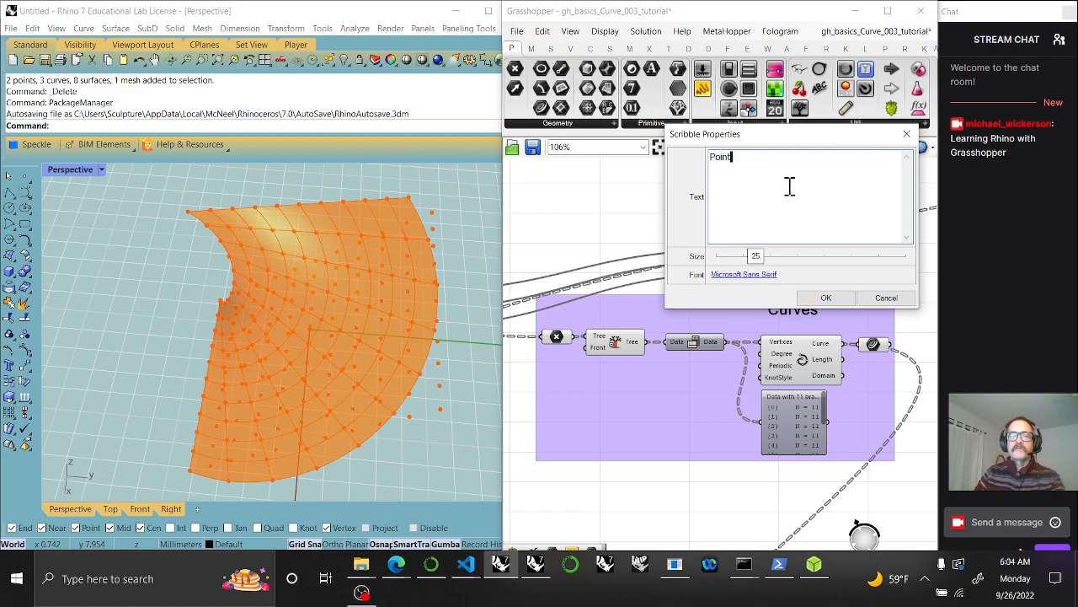
{"action": "left_click", "coordinate": [805, 300]}
Group the point component with its Point label and shift the group right
{"action": "left_click_drag", "start_coordinate": [851, 278], "coordinate": [763, 211]}
{"action": "right_click", "coordinate": [691, 212]}
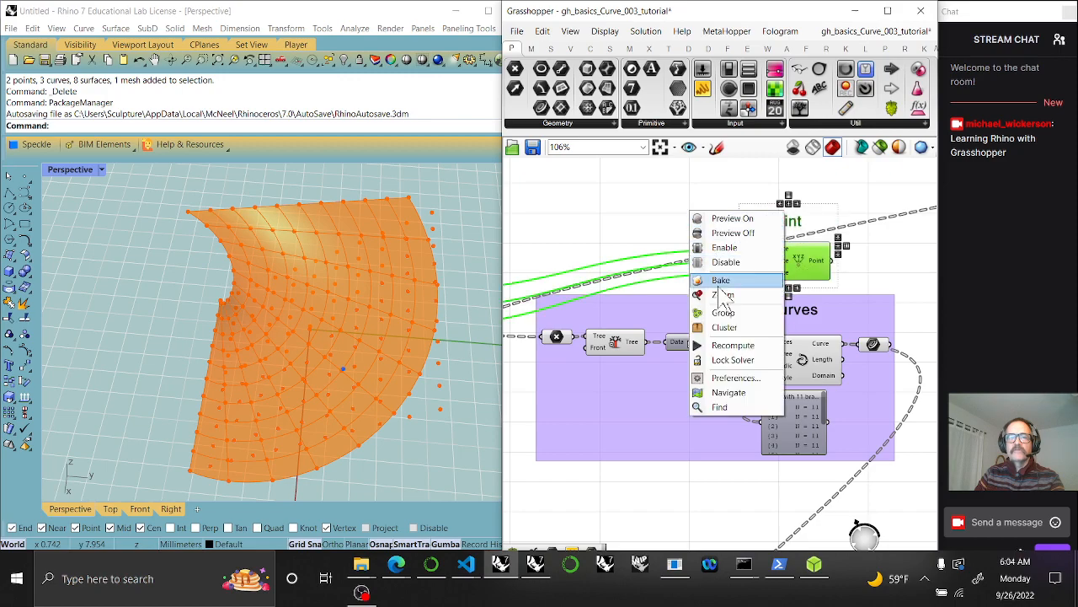
{"action": "left_click", "coordinate": [723, 313]}
{"action": "mouse_move", "coordinate": [876, 278]}
{"action": "right_mouse_down"}
{"action": "mouse_move", "coordinate": [809, 266]}
{"action": "mouse_move", "coordinate": [605, 271]}
{"action": "right_mouse_up"}
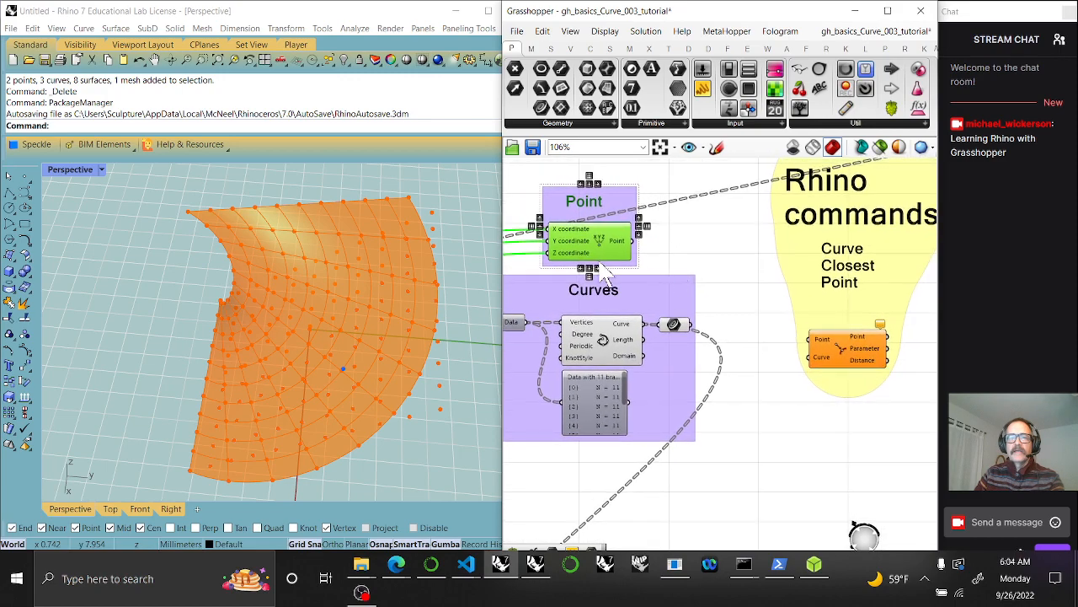
{"action": "left_click_drag", "start_coordinate": [600, 236], "coordinate": [653, 236]}
{"action": "right_click_drag", "start_coordinate": [770, 342], "coordinate": [676, 298]}
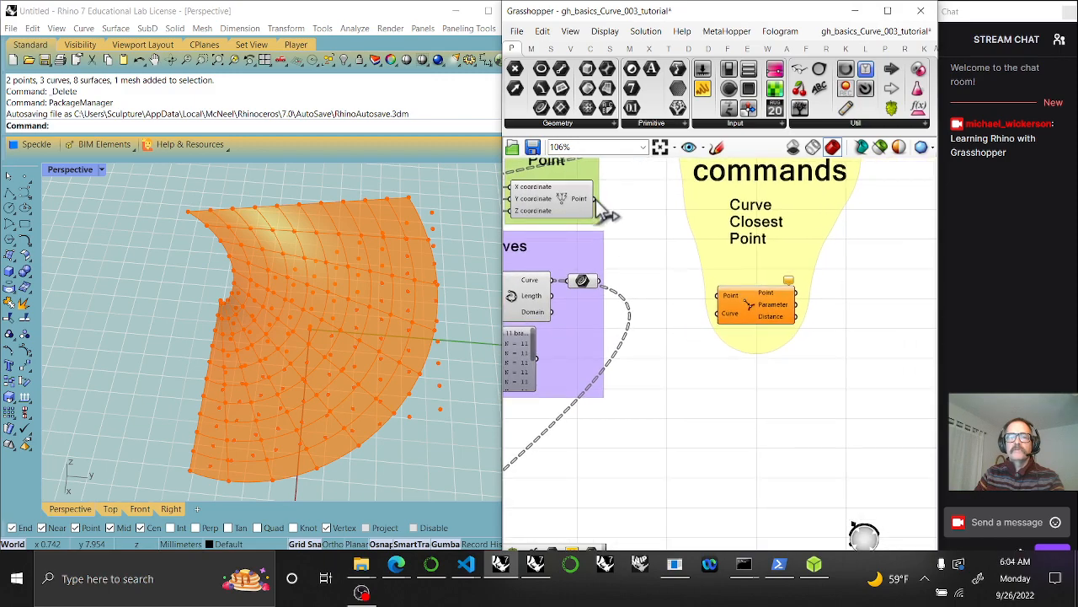
{"action": "left_click", "coordinate": [581, 218]}
Try new slider values: y to 1.069, x lower, z higher
{"action": "mouse_move", "coordinate": [362, 382]}
{"action": "right_mouse_down"}
{"action": "mouse_move", "coordinate": [322, 390]}
{"action": "mouse_move", "coordinate": [363, 368]}
{"action": "mouse_move", "coordinate": [303, 363]}
{"action": "mouse_move", "coordinate": [353, 374]}
{"action": "right_mouse_up"}
{"action": "right_click_drag", "start_coordinate": [550, 322], "coordinate": [792, 395]}
{"action": "mouse_move", "coordinate": [657, 378]}
{"action": "right_mouse_down"}
{"action": "mouse_move", "coordinate": [828, 404]}
{"action": "mouse_move", "coordinate": [797, 394]}
{"action": "right_mouse_up"}
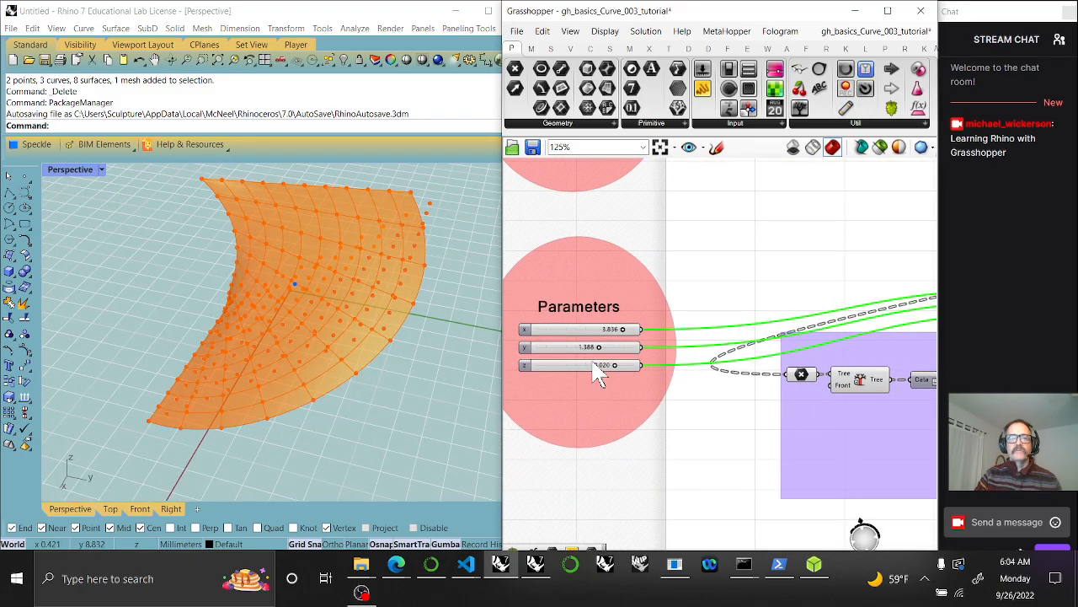
{"action": "scroll", "coordinate": [597, 373], "scroll_direction": "up", "scroll_amount": 3}
{"action": "mouse_move", "coordinate": [601, 341]}
{"action": "left_mouse_down"}
{"action": "mouse_move", "coordinate": [641, 342]}
{"action": "mouse_move", "coordinate": [594, 341]}
{"action": "left_mouse_up"}
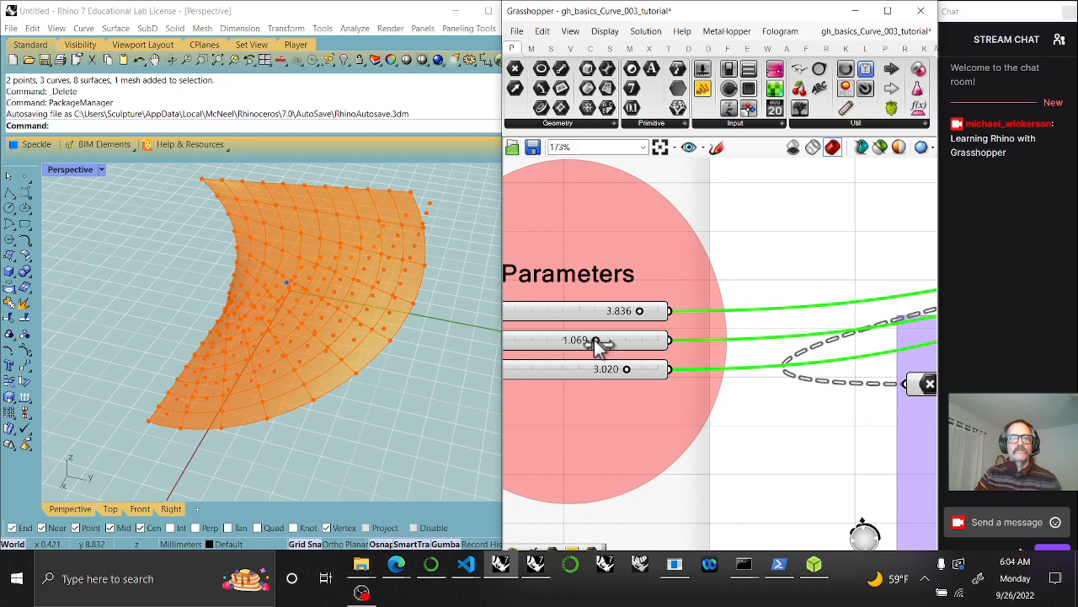
{"action": "left_click_drag", "start_coordinate": [640, 312], "coordinate": [610, 312]}
{"action": "left_click_drag", "start_coordinate": [596, 373], "coordinate": [638, 368]}
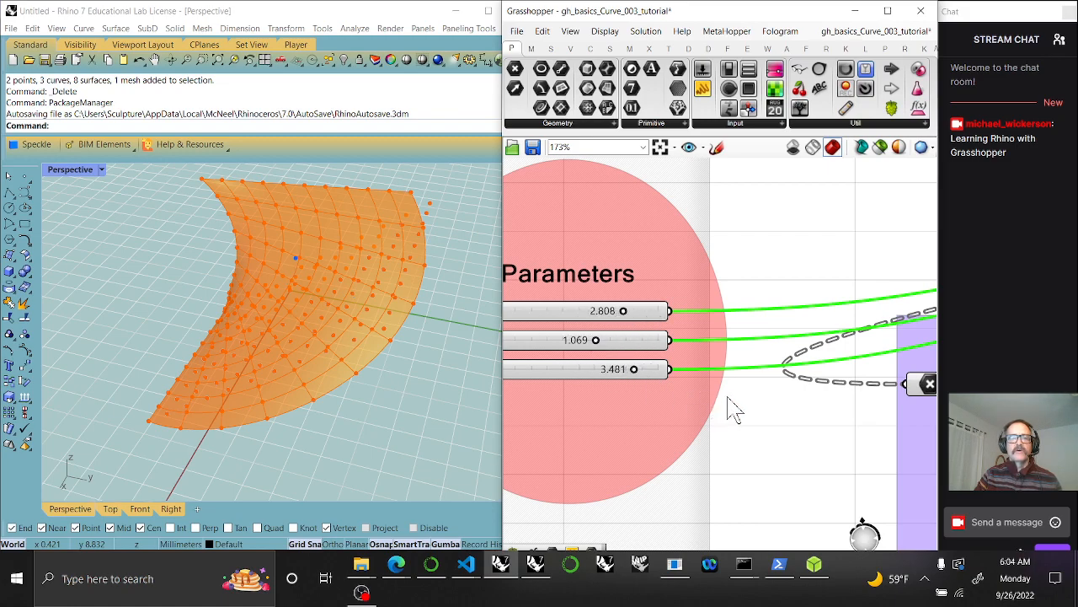
Wire the Curves output and the constructed point into Curve Closest Point
{"action": "scroll", "coordinate": [758, 403], "scroll_direction": "down", "scroll_amount": 3}
{"action": "right_click_drag", "start_coordinate": [785, 399], "coordinate": [638, 384]}
{"action": "right_click_drag", "start_coordinate": [798, 419], "coordinate": [698, 408]}
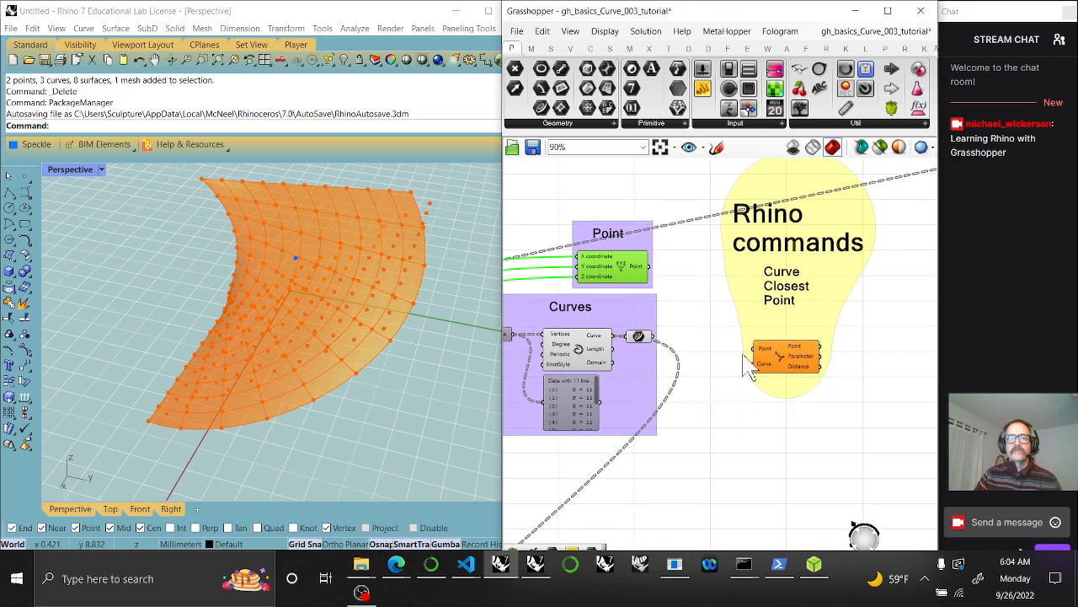
{"action": "left_click_drag", "start_coordinate": [662, 344], "coordinate": [755, 363]}
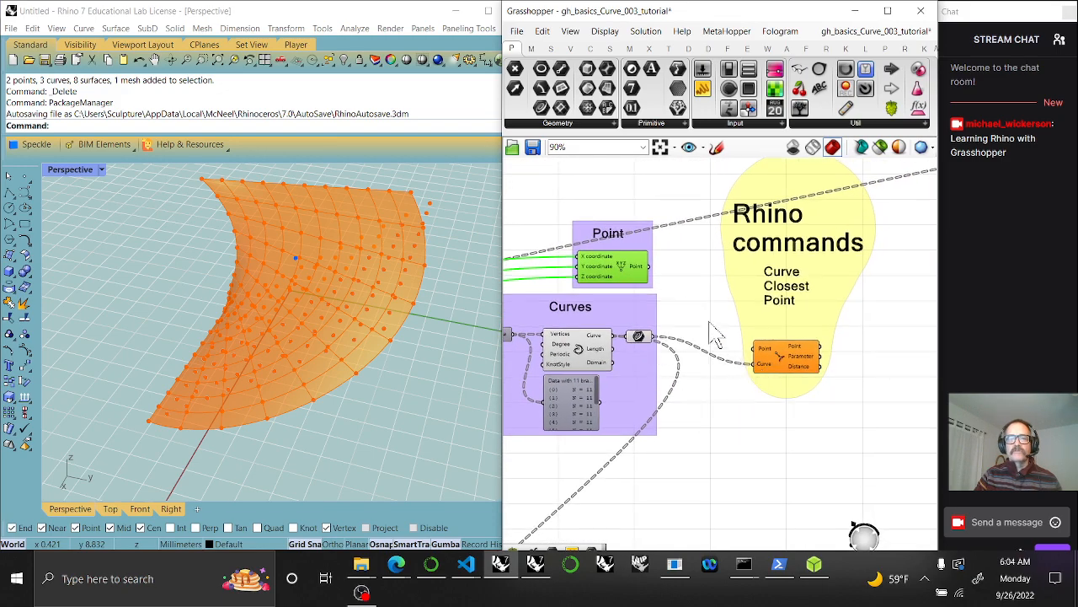
{"action": "left_click_drag", "start_coordinate": [651, 268], "coordinate": [756, 349]}
{"action": "left_click", "coordinate": [807, 369]}
Lower the y slider to 0.109 to see the closest point move
{"action": "right_click_drag", "start_coordinate": [362, 344], "coordinate": [411, 325]}
{"action": "right_click_drag", "start_coordinate": [562, 385], "coordinate": [814, 379]}
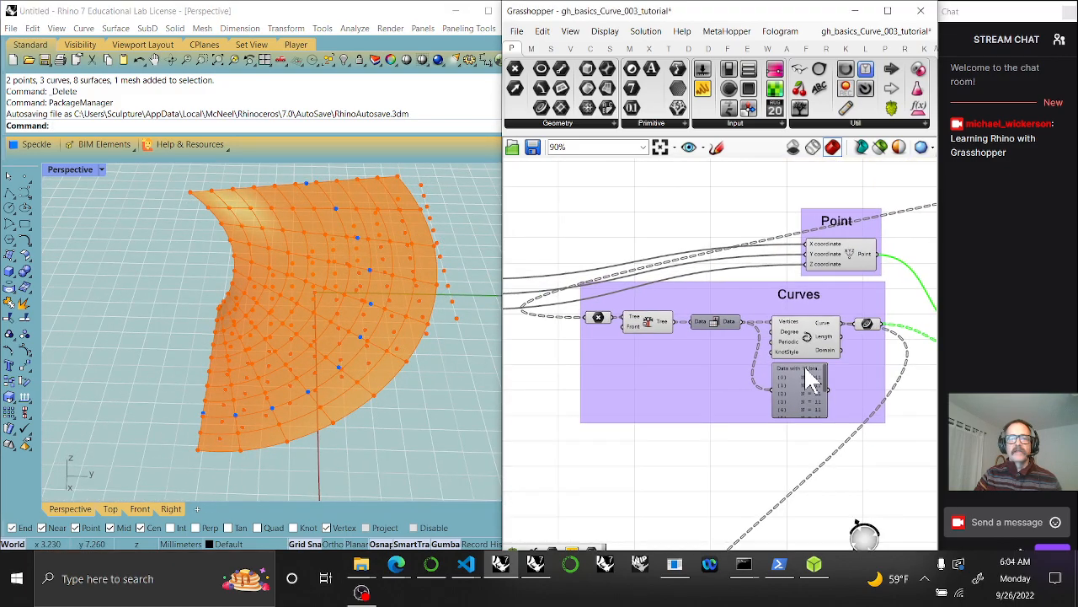
{"action": "right_click_drag", "start_coordinate": [668, 401], "coordinate": [734, 387]}
{"action": "right_click_drag", "start_coordinate": [649, 381], "coordinate": [713, 396]}
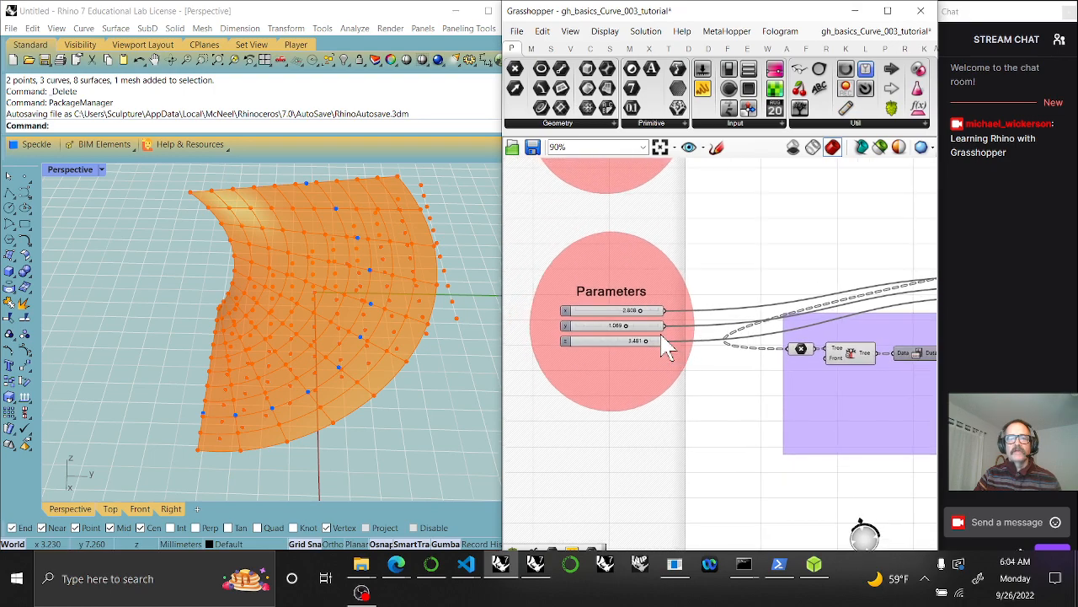
{"action": "scroll", "coordinate": [661, 339], "scroll_direction": "up", "scroll_amount": 3}
{"action": "mouse_move", "coordinate": [613, 336]}
{"action": "left_mouse_down"}
{"action": "mouse_move", "coordinate": [630, 332]}
{"action": "mouse_move", "coordinate": [552, 339]}
{"action": "mouse_move", "coordinate": [600, 341]}
{"action": "mouse_move", "coordinate": [558, 337]}
{"action": "mouse_move", "coordinate": [562, 328]}
{"action": "mouse_move", "coordinate": [600, 337]}
{"action": "left_mouse_up"}
Delete the unneeded curve-end component next to Curve Closest Point
{"action": "right_click_drag", "start_coordinate": [765, 400], "coordinate": [675, 367]}
{"action": "scroll", "coordinate": [730, 397], "scroll_direction": "down", "scroll_amount": 5}
{"action": "right_click_drag", "start_coordinate": [885, 418], "coordinate": [722, 361]}
{"action": "left_click", "coordinate": [753, 313]}
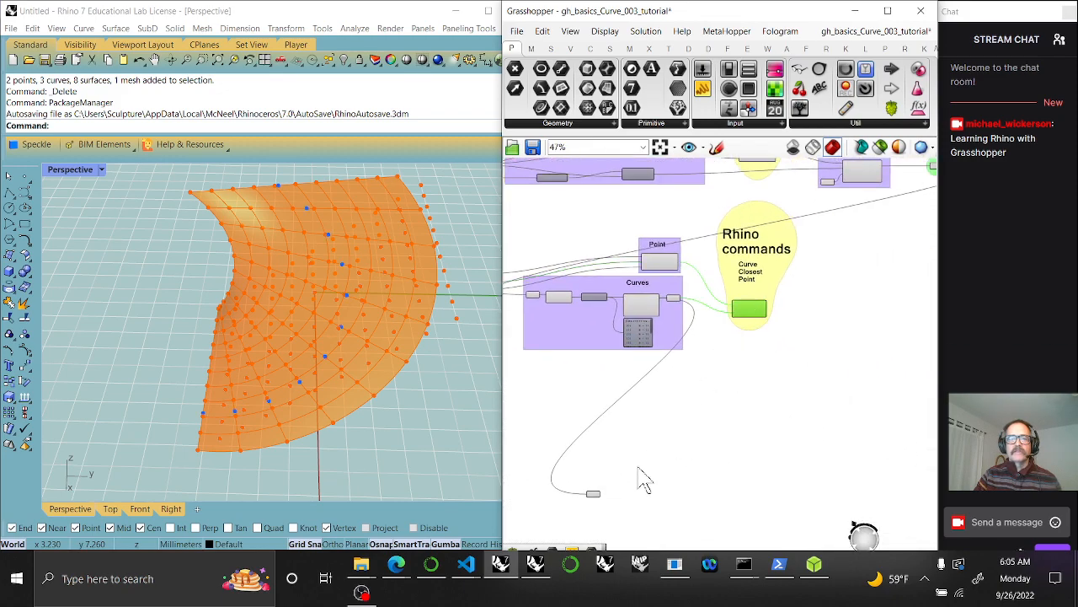
{"action": "scroll", "coordinate": [605, 517], "scroll_direction": "up", "scroll_amount": 2}
{"action": "left_click_drag", "start_coordinate": [583, 498], "coordinate": [791, 230]}
{"action": "key", "text": "Delete"}
{"action": "left_click", "coordinate": [836, 198]}
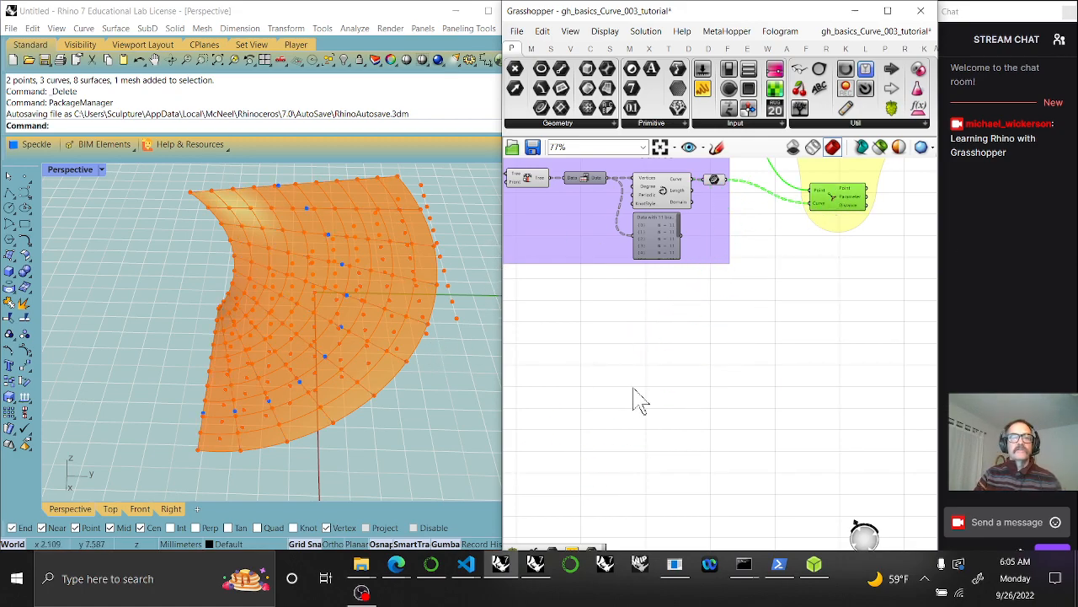
Adjust the x slider value
{"action": "right_click_drag", "start_coordinate": [631, 389], "coordinate": [777, 430]}
{"action": "right_click_drag", "start_coordinate": [620, 351], "coordinate": [795, 403]}
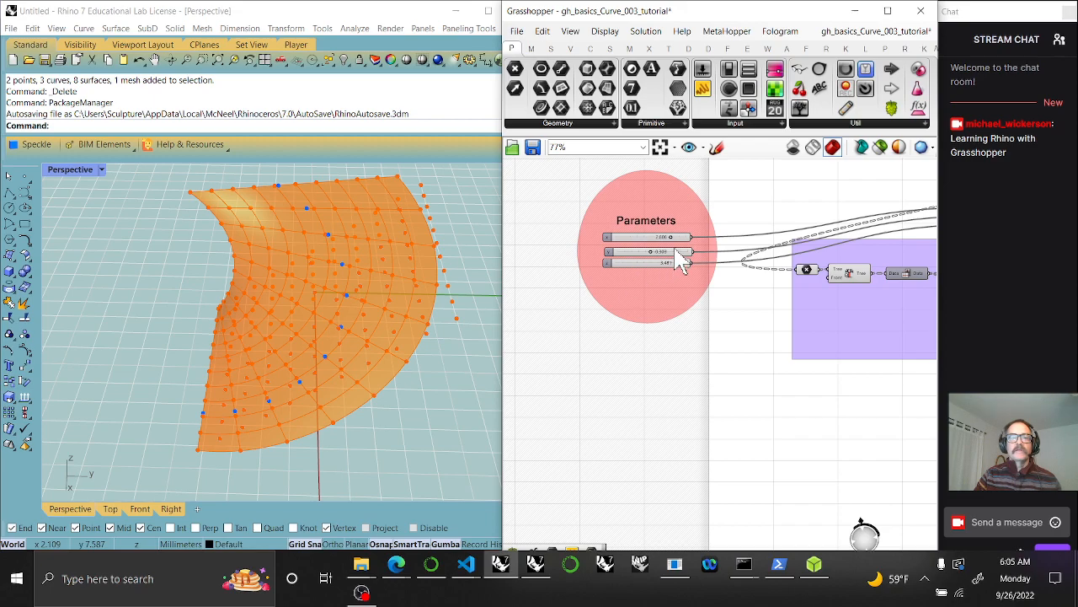
{"action": "scroll", "coordinate": [683, 263], "scroll_direction": "up", "scroll_amount": 4}
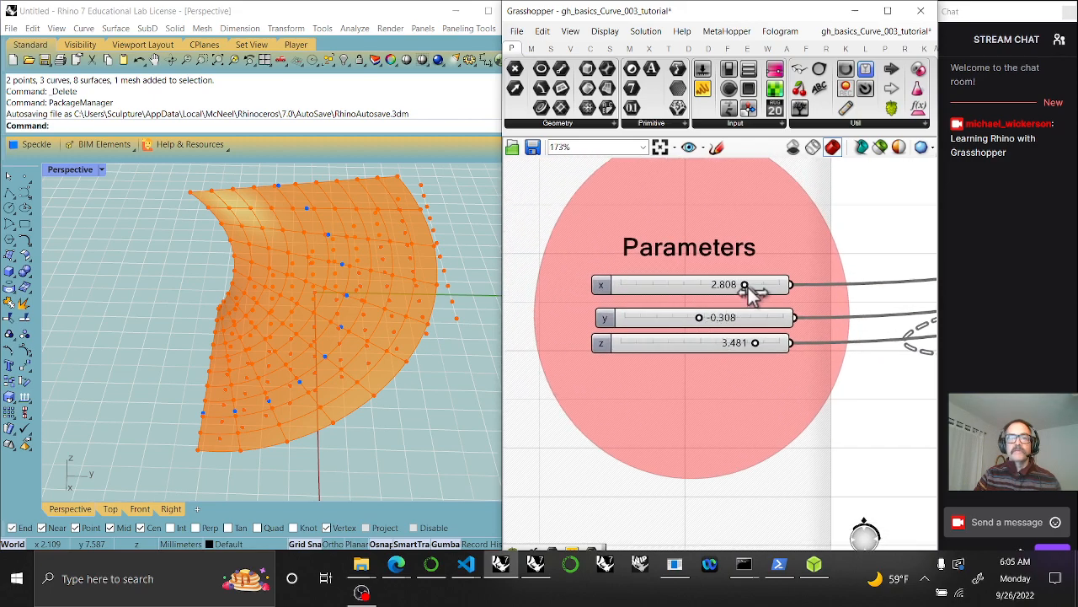
{"action": "left_click_drag", "start_coordinate": [748, 287], "coordinate": [726, 304]}
Select the Point component to preview the constructed point
{"action": "right_click_drag", "start_coordinate": [812, 350], "coordinate": [540, 375]}
{"action": "right_click_drag", "start_coordinate": [739, 373], "coordinate": [619, 379]}
{"action": "right_click_drag", "start_coordinate": [843, 361], "coordinate": [631, 413]}
{"action": "right_click_drag", "start_coordinate": [893, 336], "coordinate": [733, 342]}
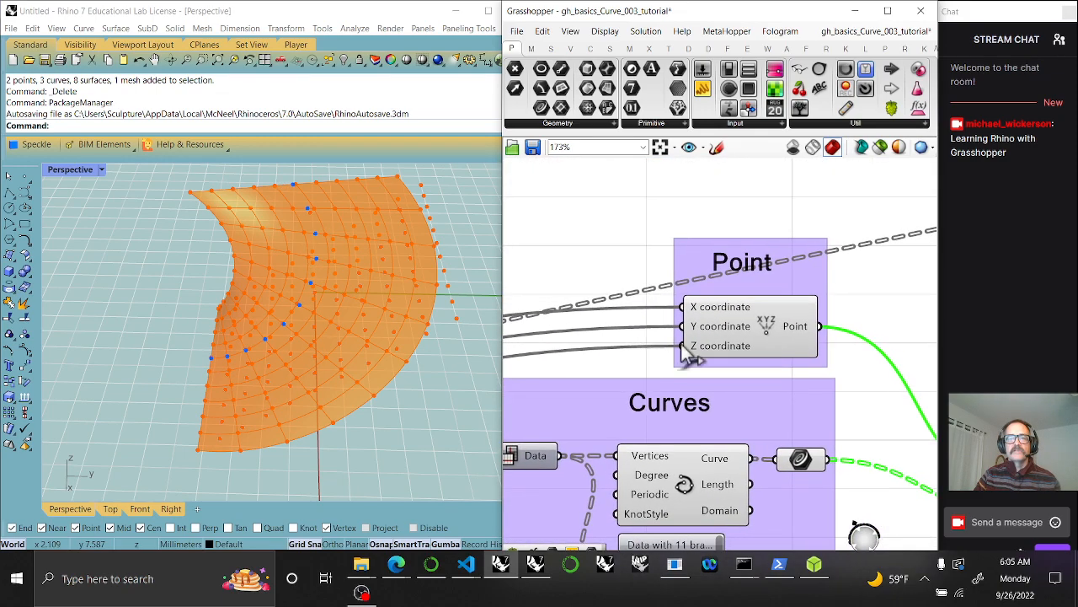
{"action": "left_click", "coordinate": [767, 334]}
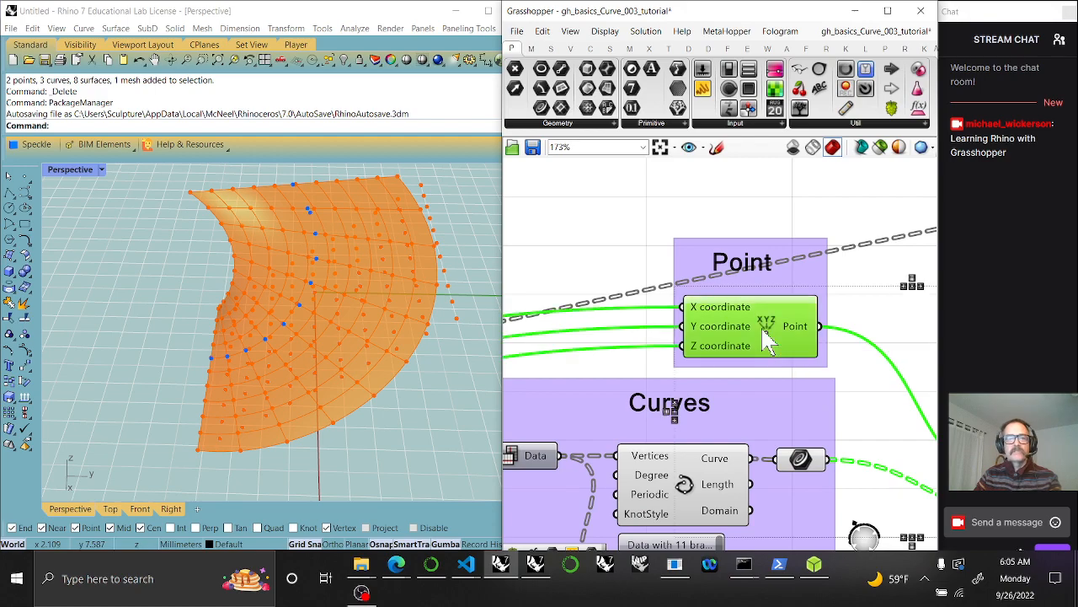
Vary the y and x sliders to reshape the result
{"action": "right_click_drag", "start_coordinate": [571, 391], "coordinate": [801, 364]}
{"action": "right_click_drag", "start_coordinate": [576, 359], "coordinate": [792, 332]}
{"action": "right_click_drag", "start_coordinate": [602, 346], "coordinate": [795, 326]}
{"action": "scroll", "coordinate": [733, 326], "scroll_direction": "up", "scroll_amount": 3}
{"action": "left_click_drag", "start_coordinate": [699, 342], "coordinate": [670, 392]}
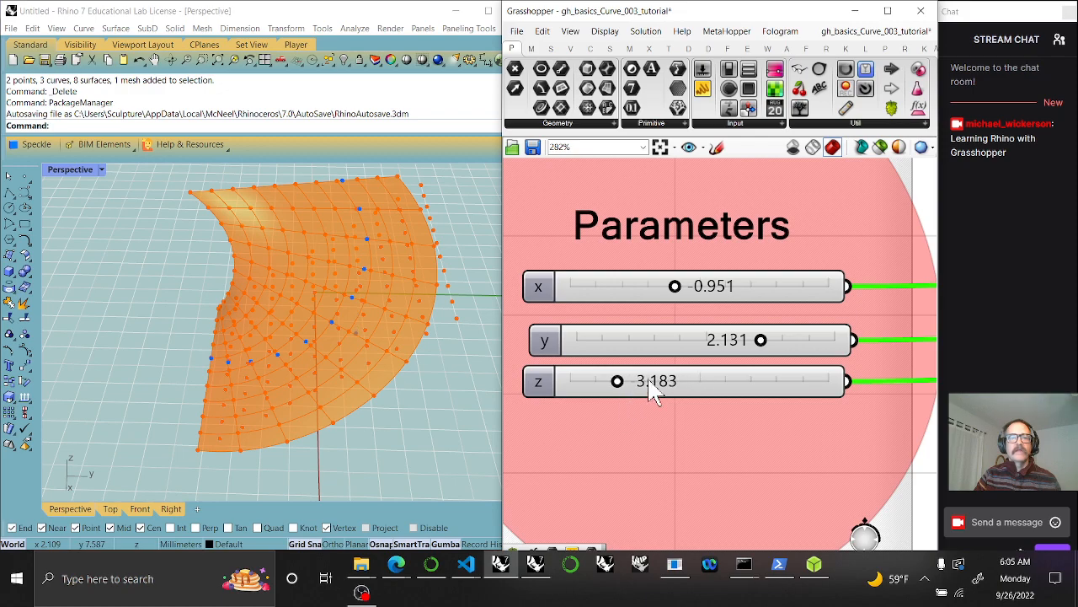
{"action": "left_click_drag", "start_coordinate": [674, 288], "coordinate": [703, 322]}
Set x to 0.007, z to 2.261 and y to 1.369, then raise x
{"action": "right_click_drag", "start_coordinate": [424, 380], "coordinate": [336, 345]}
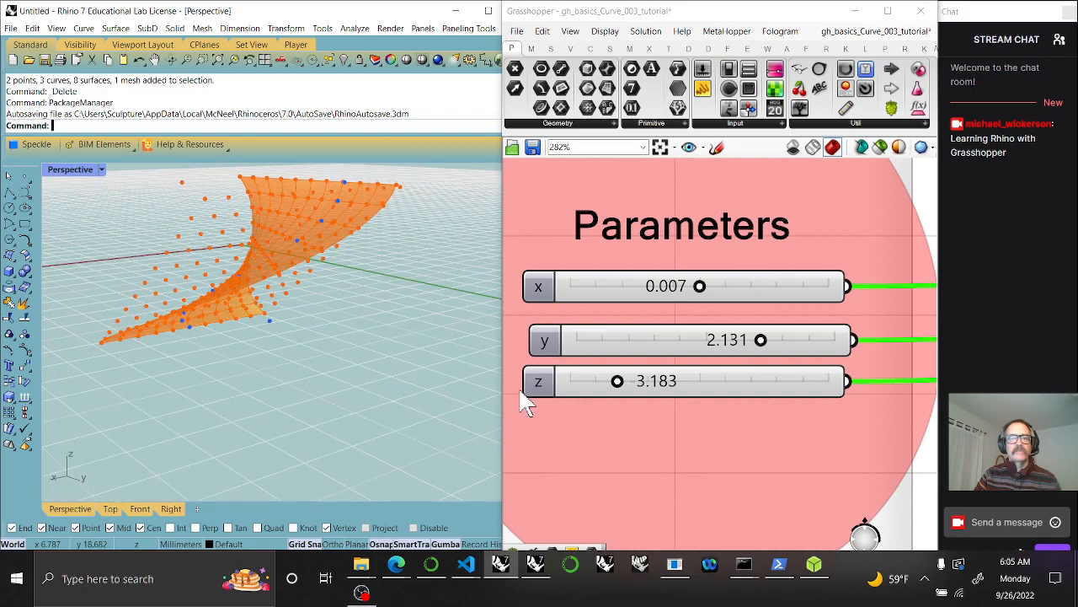
{"action": "left_click_drag", "start_coordinate": [619, 385], "coordinate": [758, 386]}
{"action": "left_click_drag", "start_coordinate": [763, 340], "coordinate": [733, 335]}
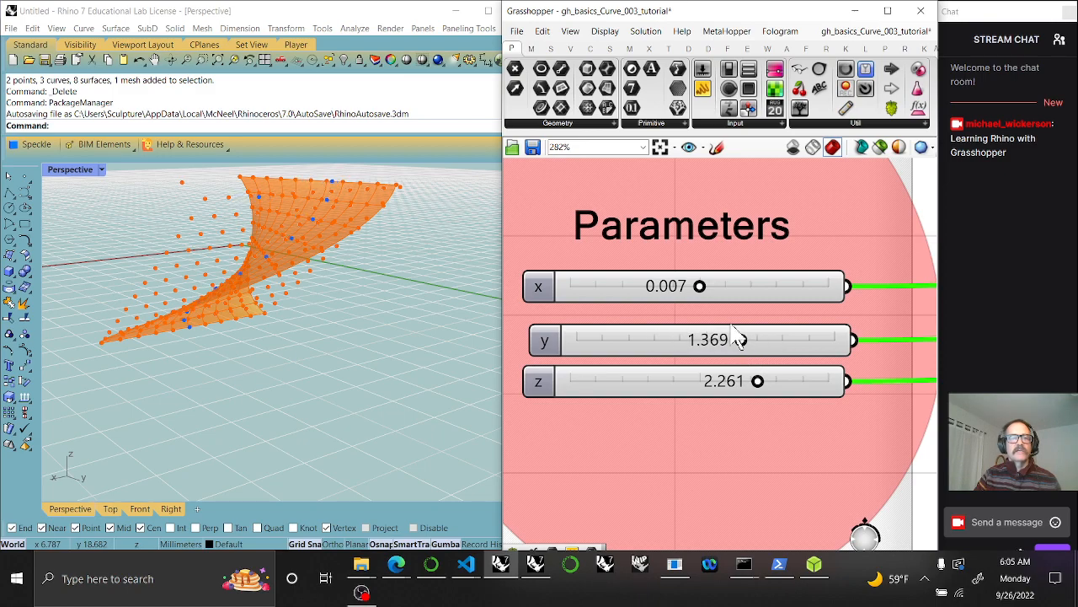
{"action": "left_click_drag", "start_coordinate": [701, 291], "coordinate": [777, 296]}
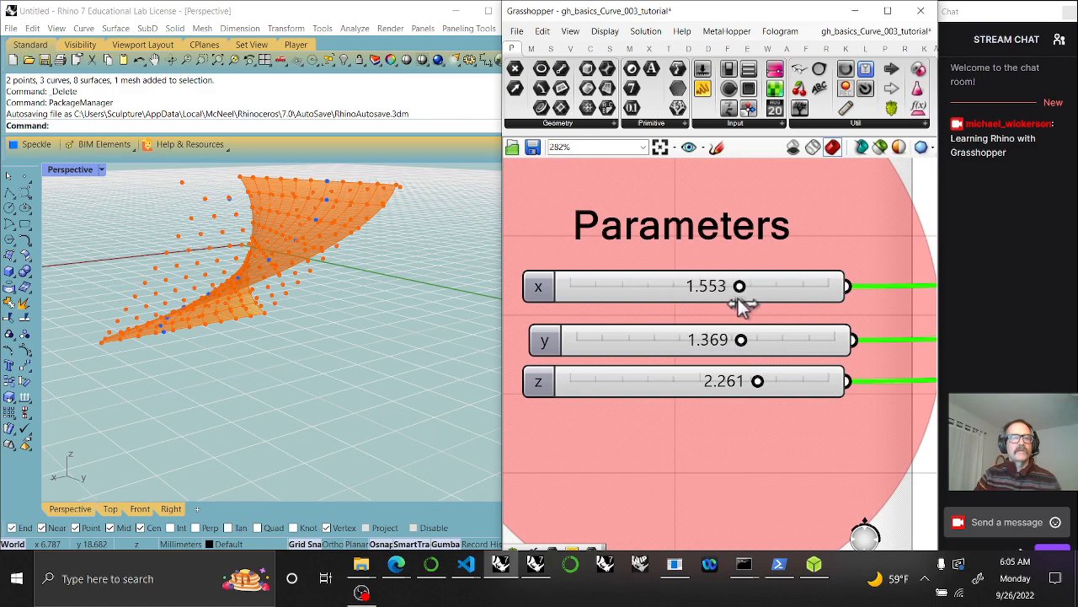
{"action": "right_click_drag", "start_coordinate": [780, 377], "coordinate": [540, 347]}
{"action": "scroll", "coordinate": [731, 427], "scroll_direction": "down", "scroll_amount": 5}
{"action": "right_click_drag", "start_coordinate": [769, 448], "coordinate": [572, 400]}
{"action": "right_click_drag", "start_coordinate": [747, 418], "coordinate": [602, 350]}
Nudge the small relay on the wire slightly to the right
{"action": "left_click", "coordinate": [695, 310]}
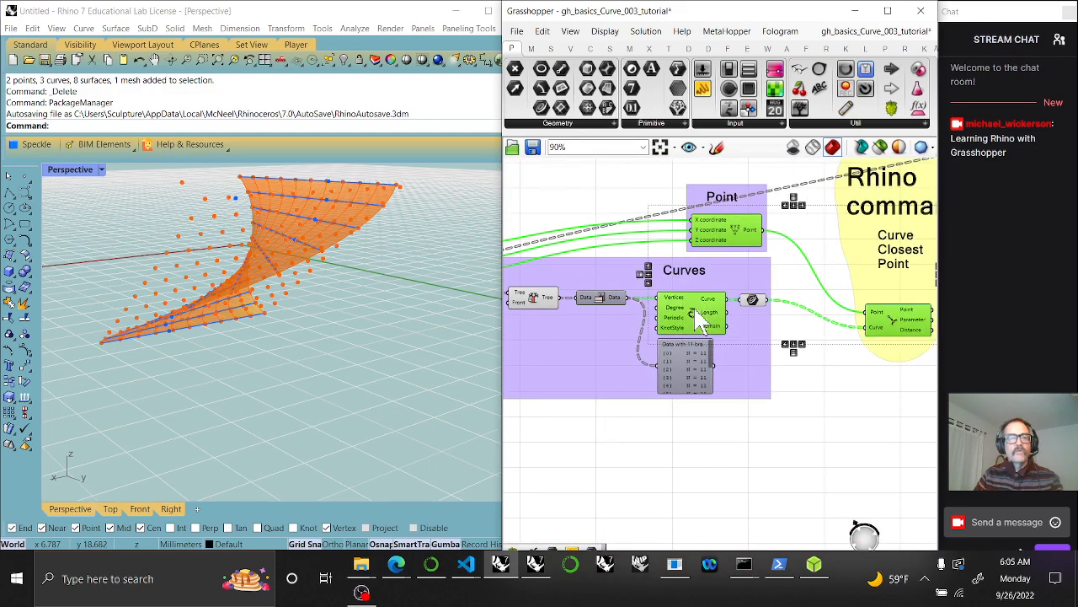
{"action": "right_click_drag", "start_coordinate": [882, 448], "coordinate": [663, 451]}
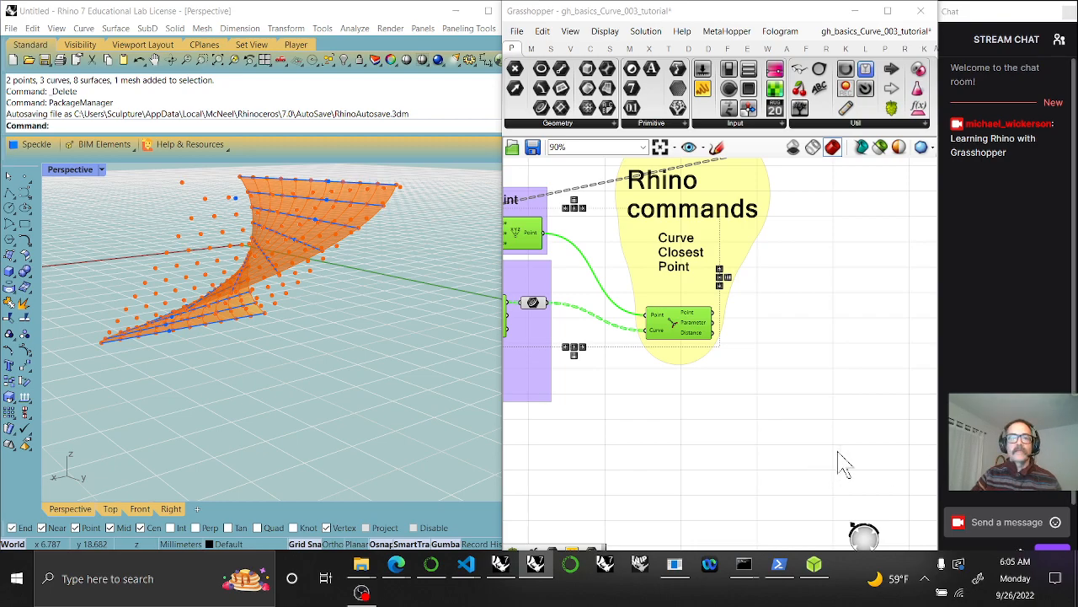
{"action": "right_click_drag", "start_coordinate": [887, 323], "coordinate": [747, 335]}
{"action": "scroll", "coordinate": [773, 341], "scroll_direction": "down", "scroll_amount": 4}
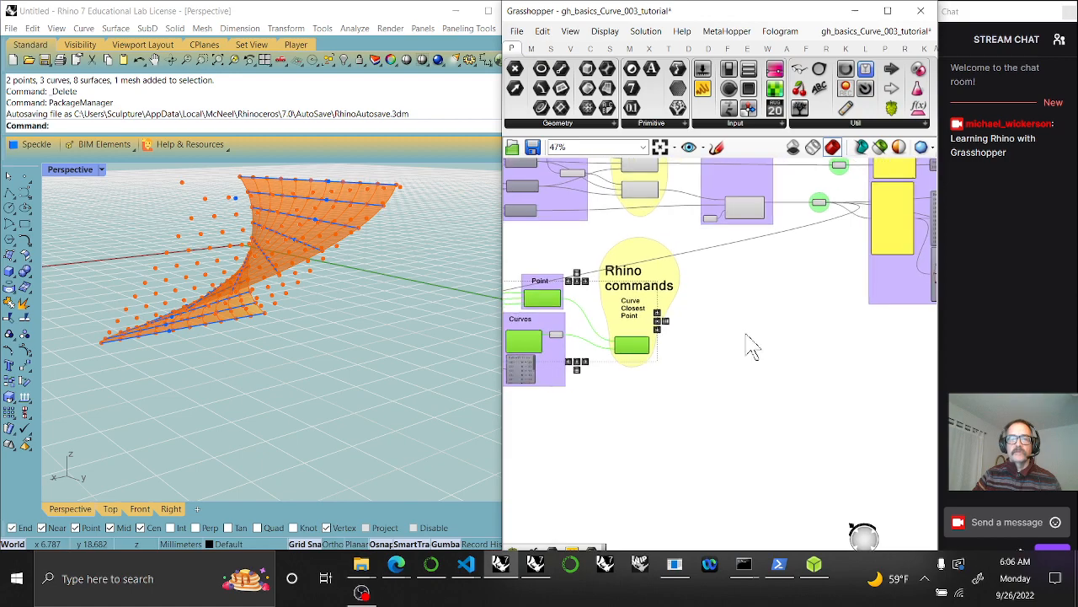
{"action": "left_click", "coordinate": [825, 220]}
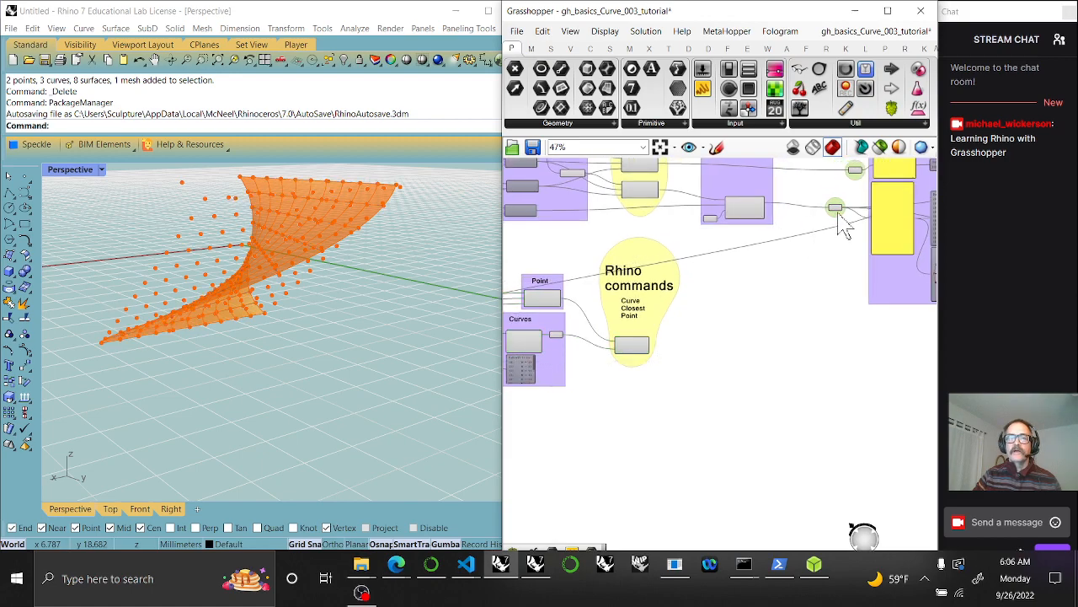
{"action": "left_click", "coordinate": [815, 203]}
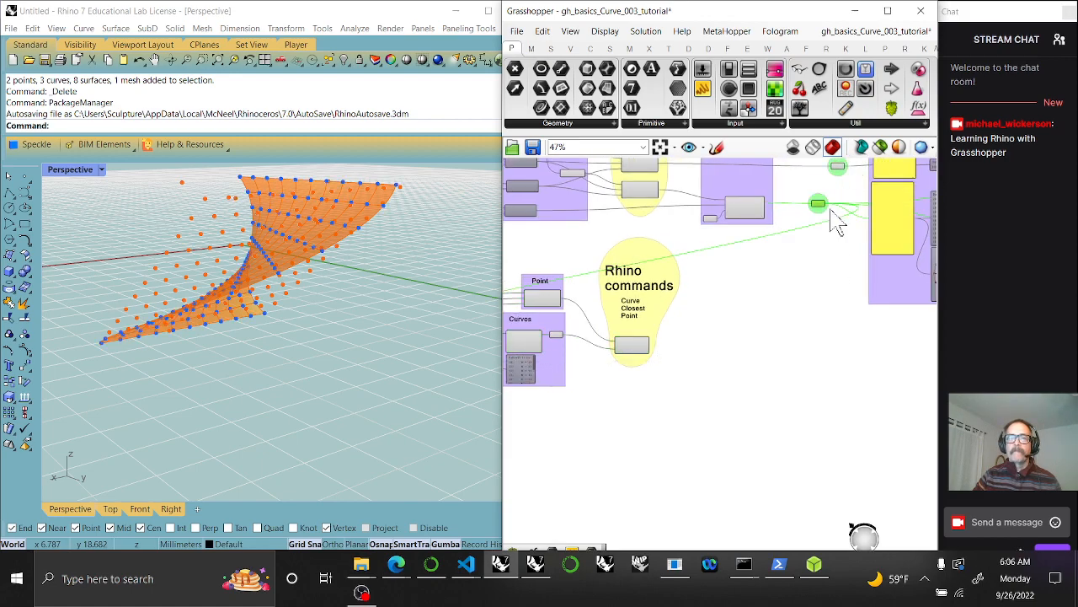
{"action": "left_click_drag", "start_coordinate": [820, 208], "coordinate": [839, 211]}
Add a Point parameter beside the Rhino commands bubble
{"action": "scroll", "coordinate": [781, 311], "scroll_direction": "up", "scroll_amount": 5}
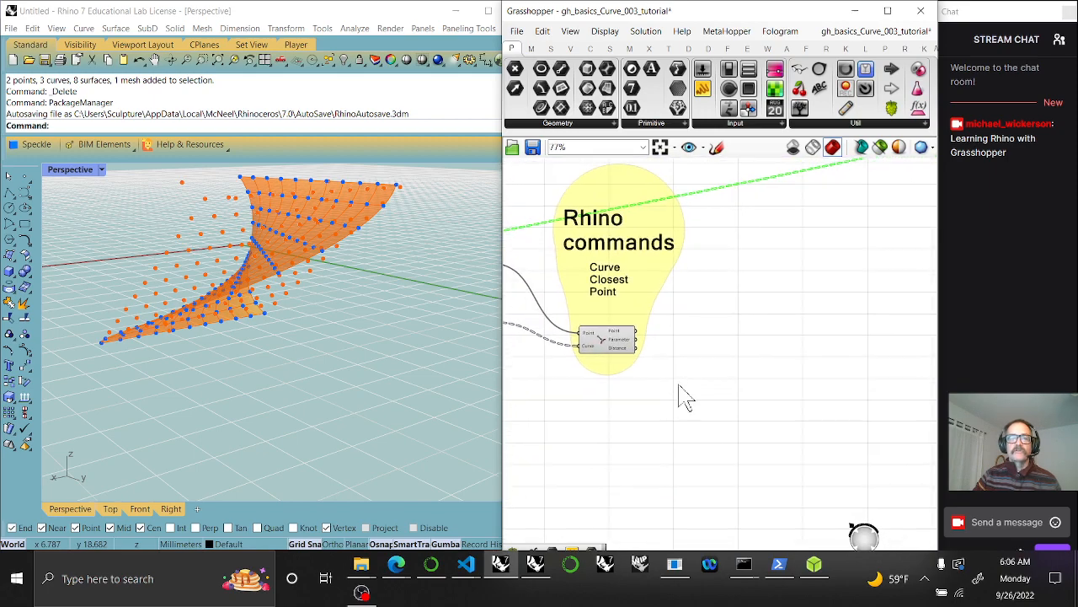
{"action": "right_click_drag", "start_coordinate": [782, 359], "coordinate": [833, 402]}
{"action": "scroll", "coordinate": [832, 401], "scroll_direction": "down", "scroll_amount": 2}
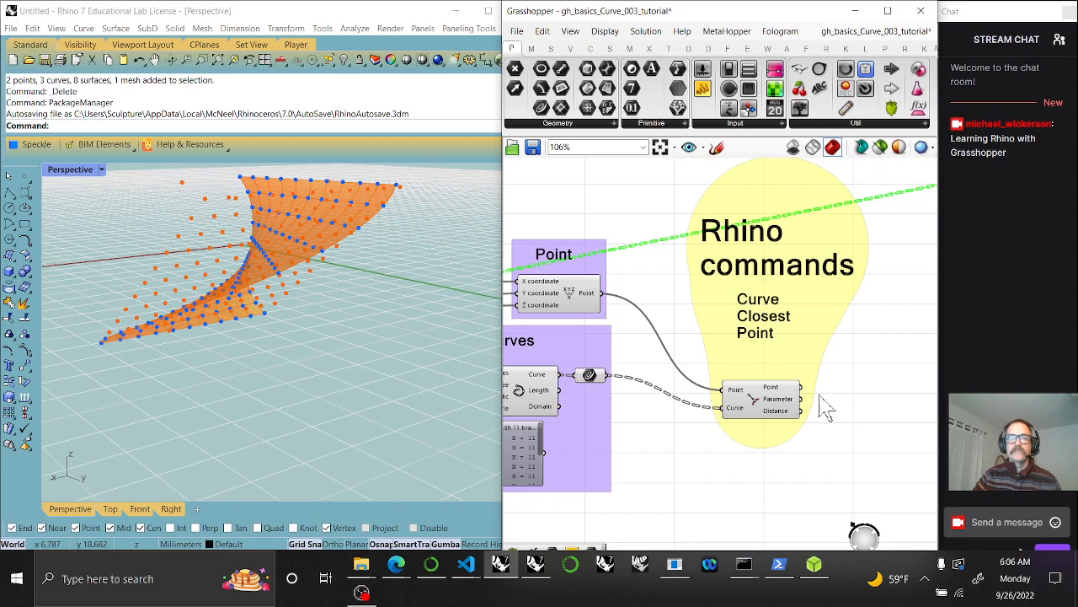
{"action": "left_click_drag", "start_coordinate": [523, 71], "coordinate": [911, 318]}
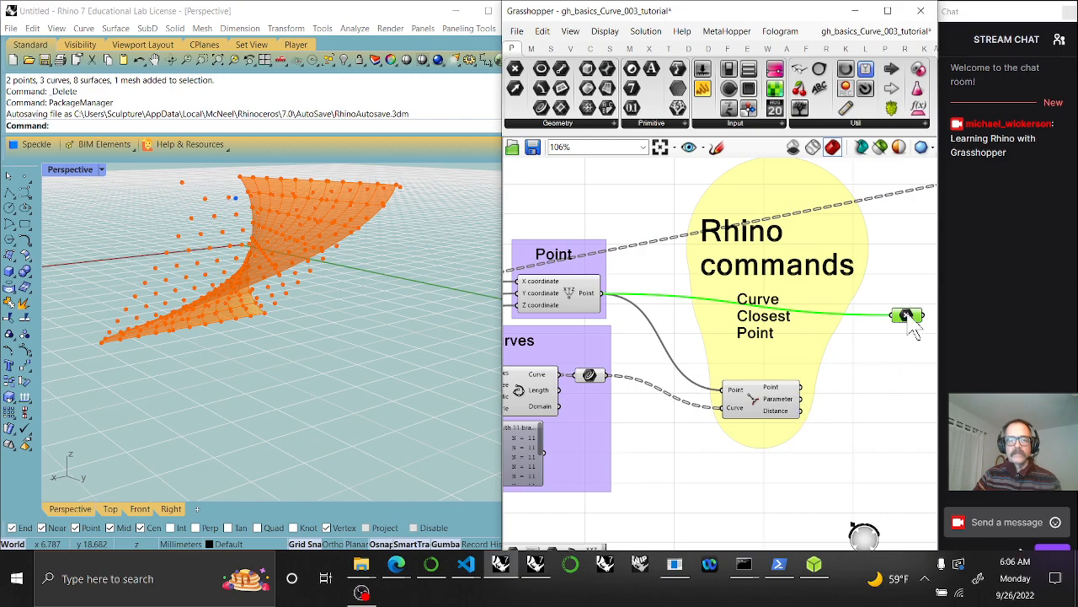
Duplicate the Point parameter with its incoming wire and place the copy below
{"action": "key", "text": "ctrl+c"}
{"action": "key", "text": "ctrl+v"}
{"action": "left_click_drag", "start_coordinate": [912, 326], "coordinate": [906, 366]}
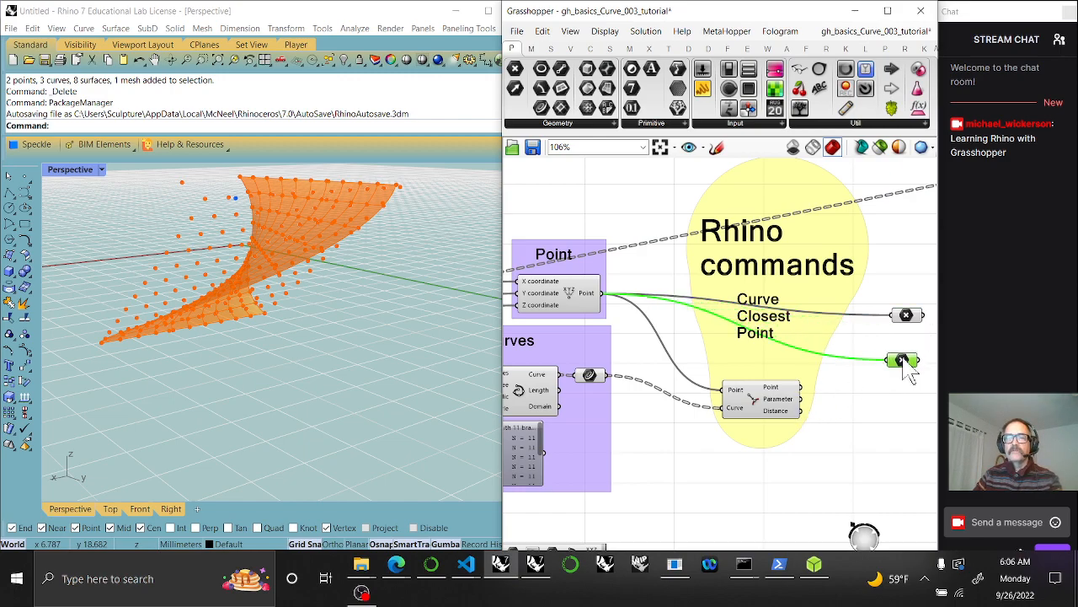
Move both Point parameters to the right and add them to the group
{"action": "right_click_drag", "start_coordinate": [884, 365], "coordinate": [739, 417]}
{"action": "left_click_drag", "start_coordinate": [739, 417], "coordinate": [871, 266]}
{"action": "scroll", "coordinate": [922, 253], "scroll_direction": "down", "scroll_amount": 3}
{"action": "right_click_drag", "start_coordinate": [927, 312], "coordinate": [680, 398]}
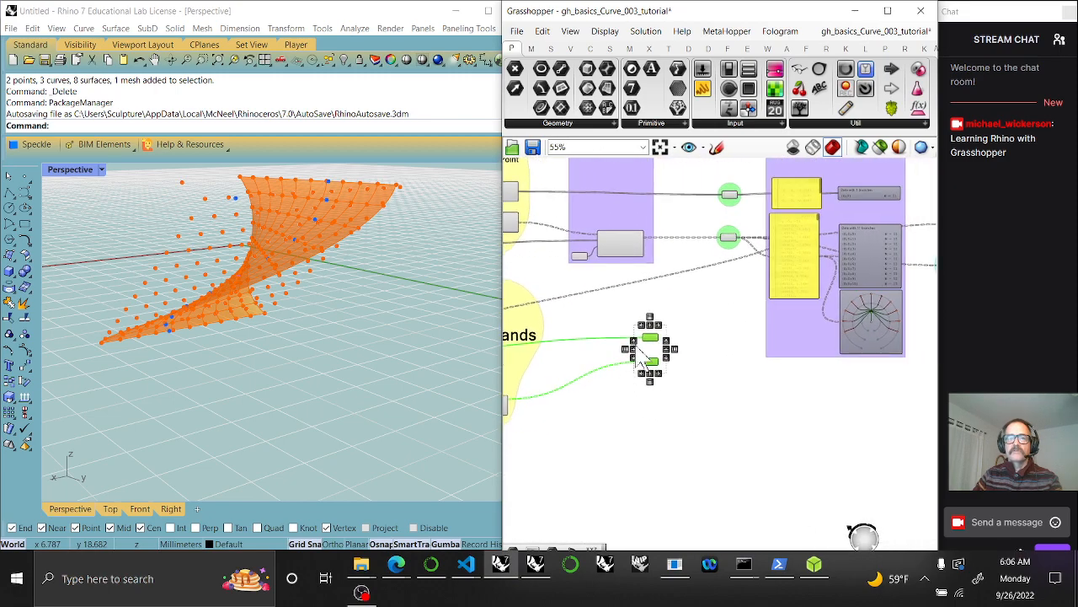
{"action": "left_click_drag", "start_coordinate": [656, 350], "coordinate": [738, 347]}
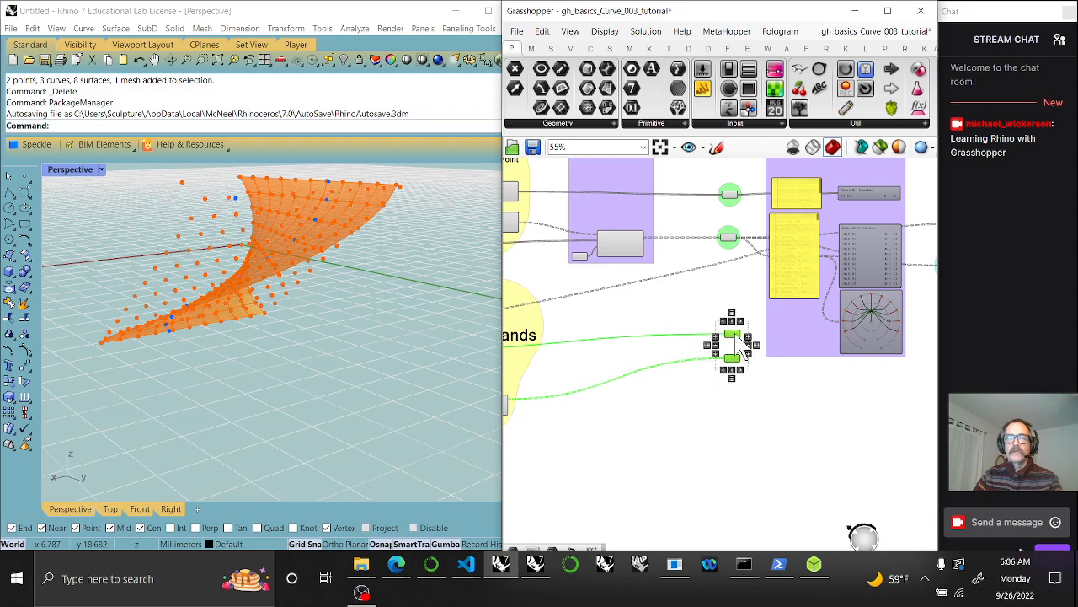
{"action": "right_click", "coordinate": [732, 265]}
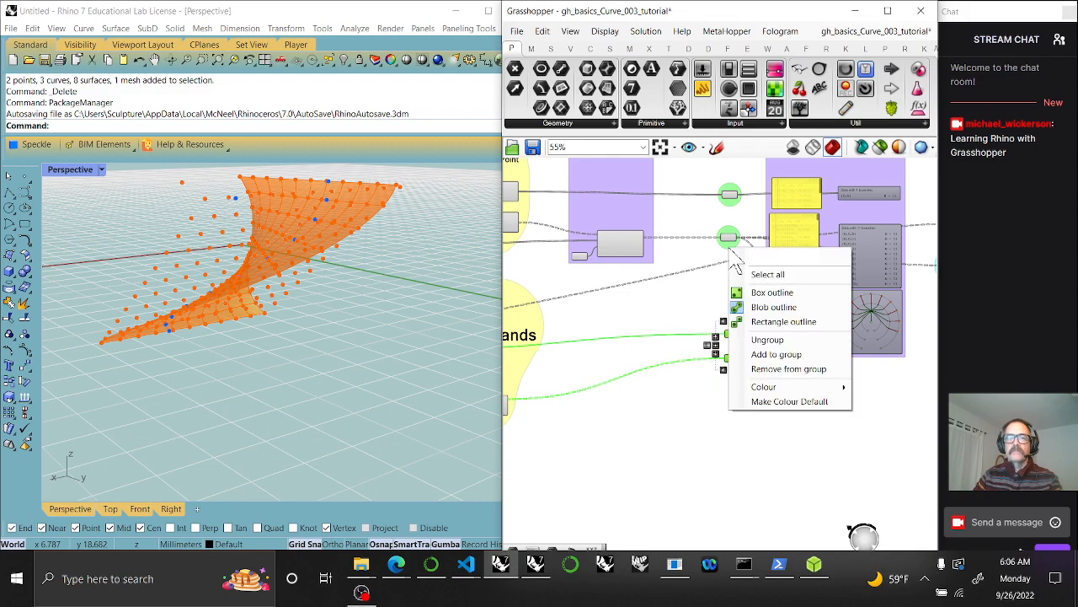
{"action": "left_click", "coordinate": [762, 354]}
Shift the lower Point parameter down slightly
{"action": "left_click", "coordinate": [686, 421]}
{"action": "left_click_drag", "start_coordinate": [734, 365], "coordinate": [739, 453]}
{"action": "right_click_drag", "start_coordinate": [638, 449], "coordinate": [841, 381]}
{"action": "scroll", "coordinate": [742, 340], "scroll_direction": "down", "scroll_amount": 3}
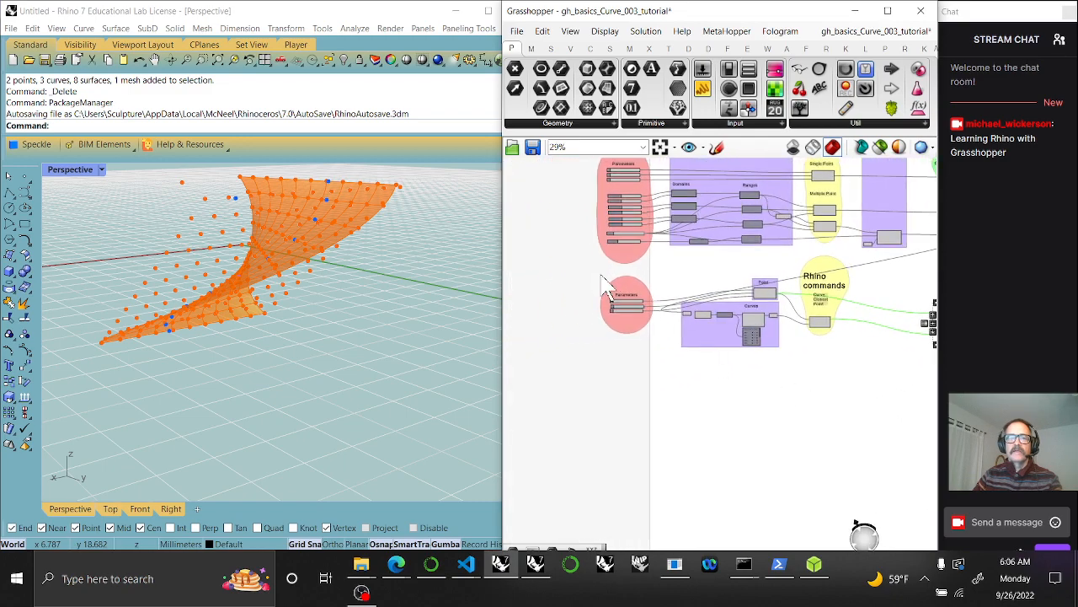
Move the parameters, curves and Rhino commands groups further down the canvas
{"action": "left_click_drag", "start_coordinate": [607, 279], "coordinate": [876, 396]}
{"action": "left_click_drag", "start_coordinate": [754, 337], "coordinate": [761, 377]}
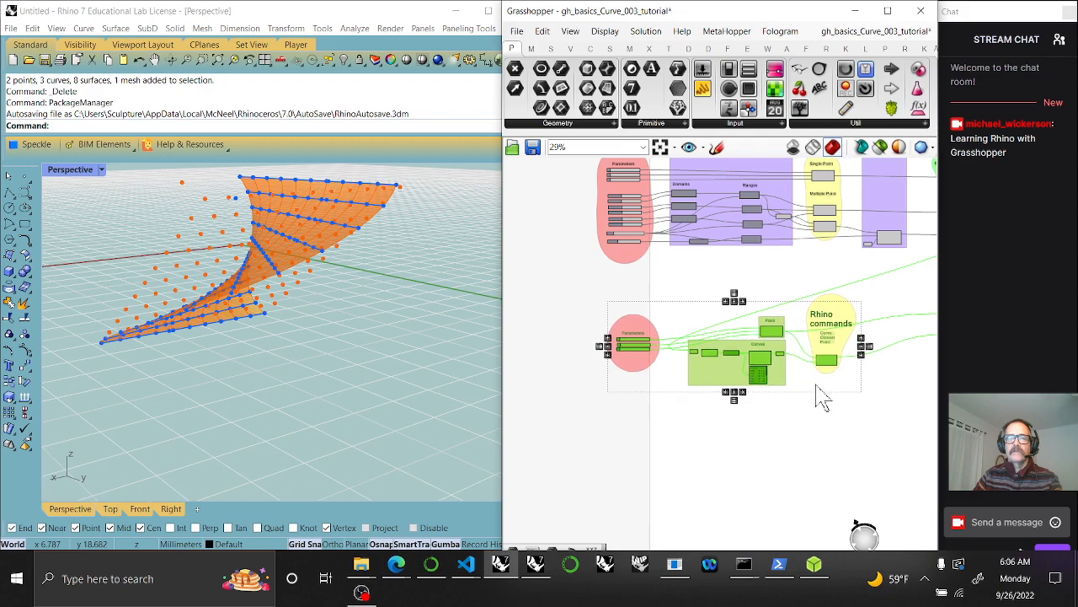
{"action": "scroll", "coordinate": [741, 414], "scroll_direction": "up", "scroll_amount": 4}
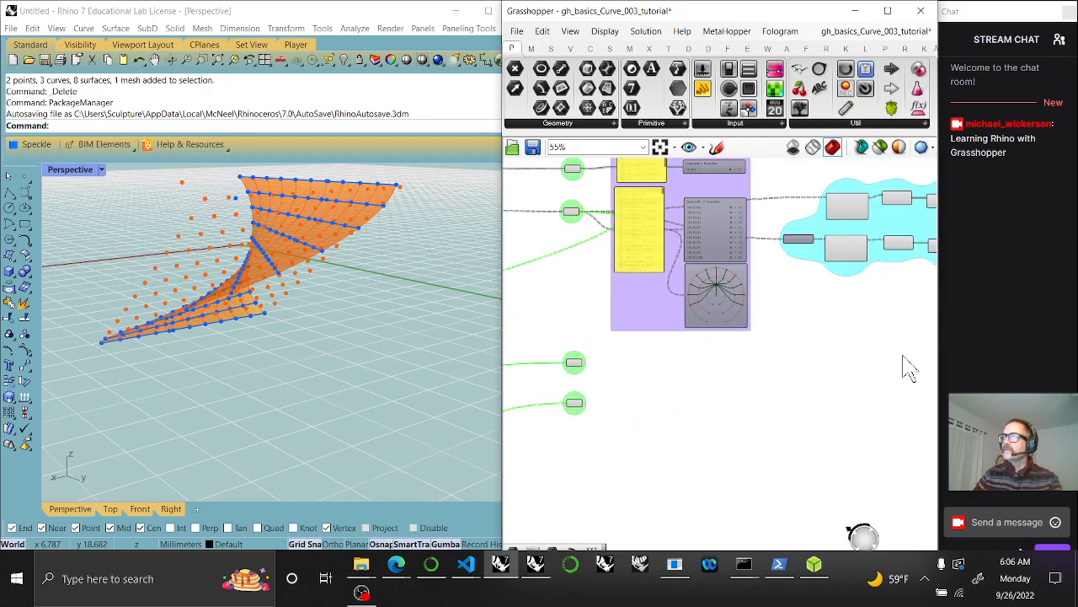
{"action": "scroll", "coordinate": [626, 295], "scroll_direction": "up", "scroll_amount": 2}
Make two copies of the points panel and data viewer below the purple group
{"action": "left_click", "coordinate": [645, 222]}
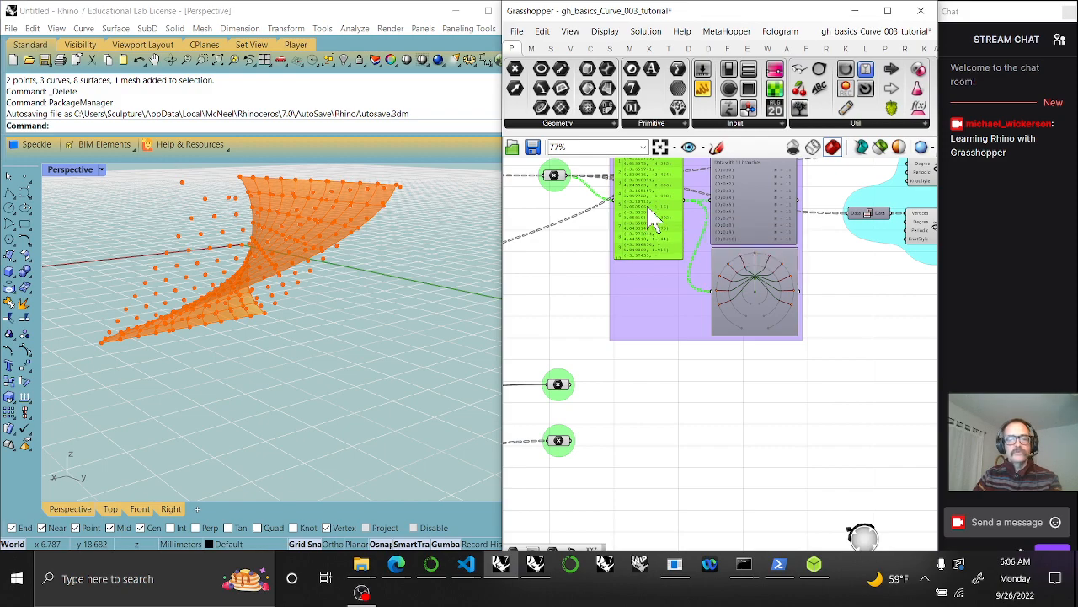
{"action": "left_click", "coordinate": [737, 216], "text": "shift"}
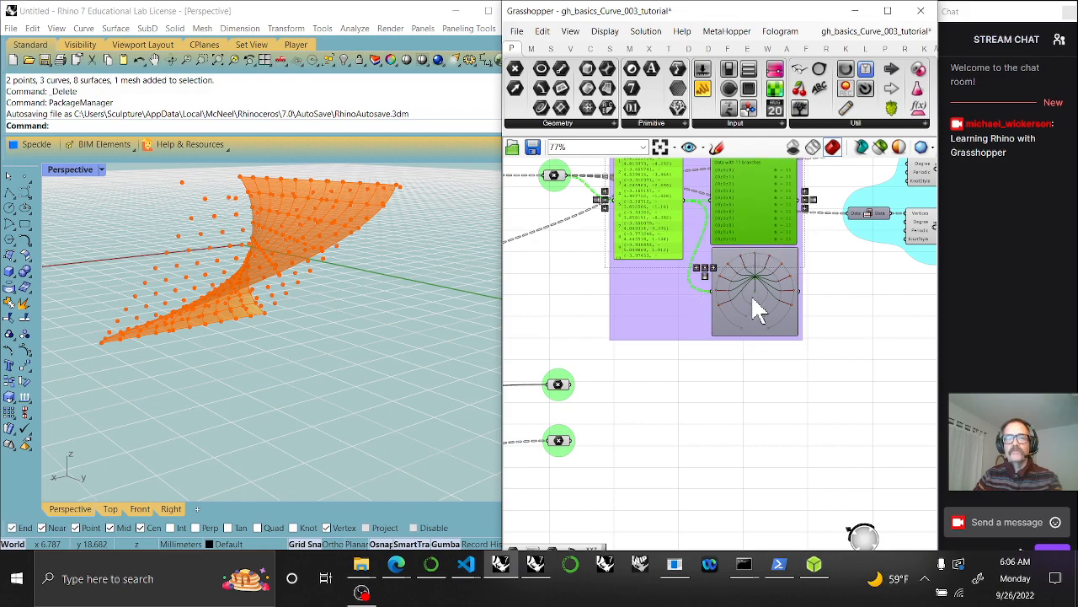
{"action": "left_click_drag", "start_coordinate": [761, 227], "coordinate": [747, 549], "text": "alt"}
{"action": "right_click_drag", "start_coordinate": [751, 511], "coordinate": [781, 364]}
{"action": "left_click", "coordinate": [607, 274]}
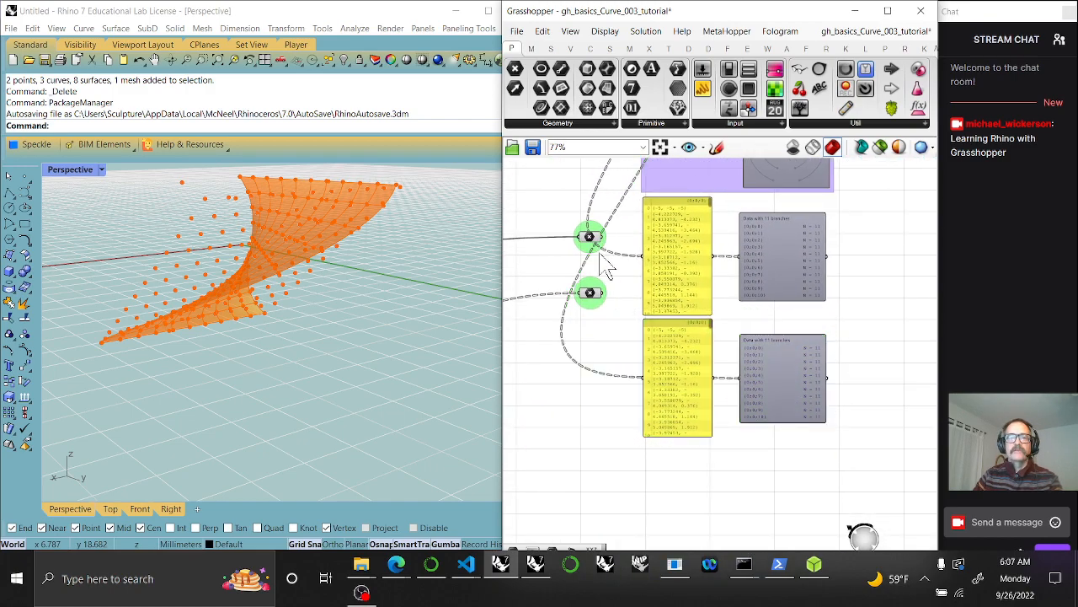
Wire the single closest point into the upper panel and shrink its data viewer
{"action": "left_click_drag", "start_coordinate": [604, 244], "coordinate": [691, 223]}
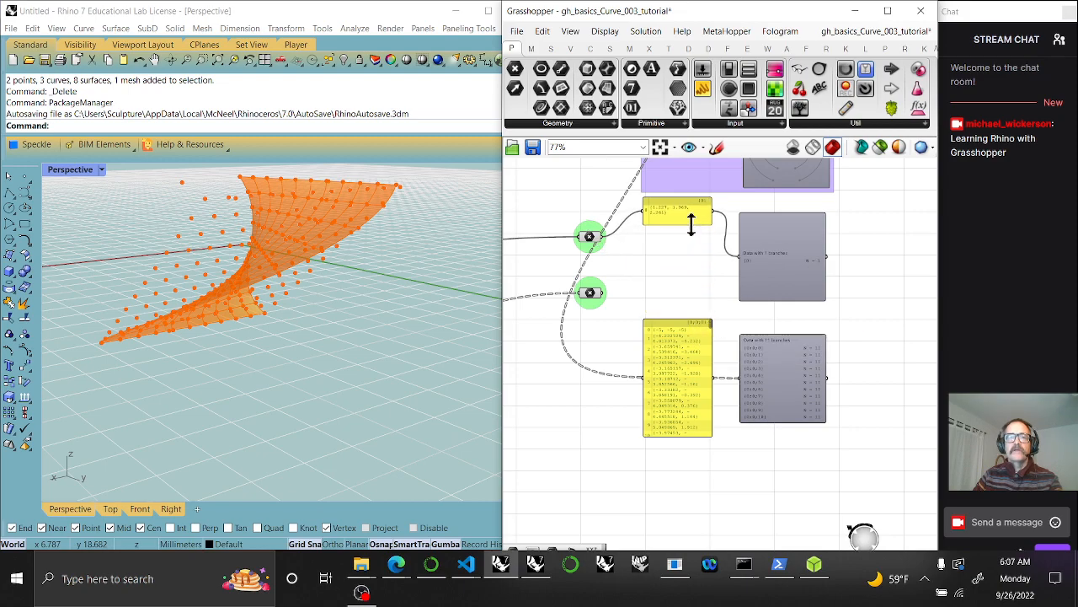
{"action": "scroll", "coordinate": [695, 240], "scroll_direction": "up", "scroll_amount": 2}
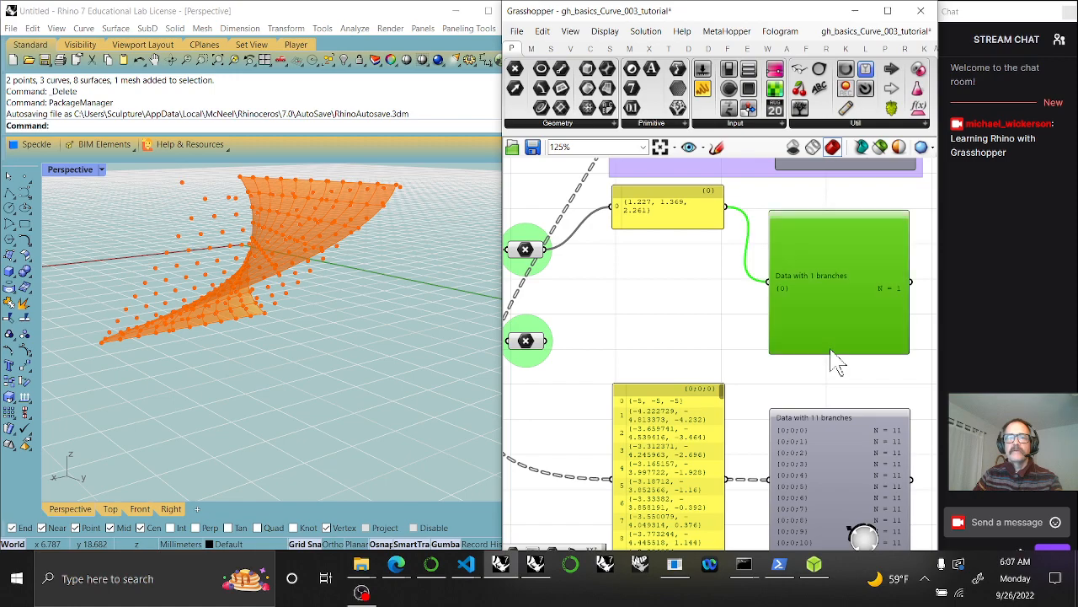
{"action": "left_click_drag", "start_coordinate": [831, 352], "coordinate": [849, 208]}
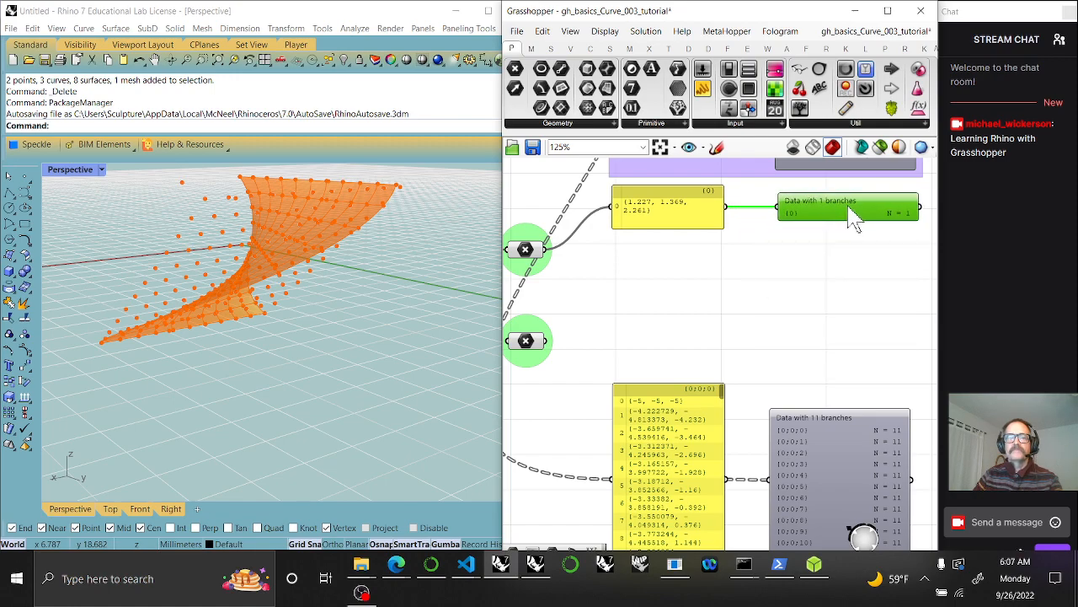
Wire the 11 points into the lower panel and line up its 11-branch data viewer
{"action": "right_click_drag", "start_coordinate": [730, 331], "coordinate": [765, 224]}
{"action": "left_click_drag", "start_coordinate": [686, 371], "coordinate": [681, 249]}
{"action": "right_click_drag", "start_coordinate": [672, 298], "coordinate": [672, 394]}
{"action": "left_click_drag", "start_coordinate": [621, 336], "coordinate": [641, 341]}
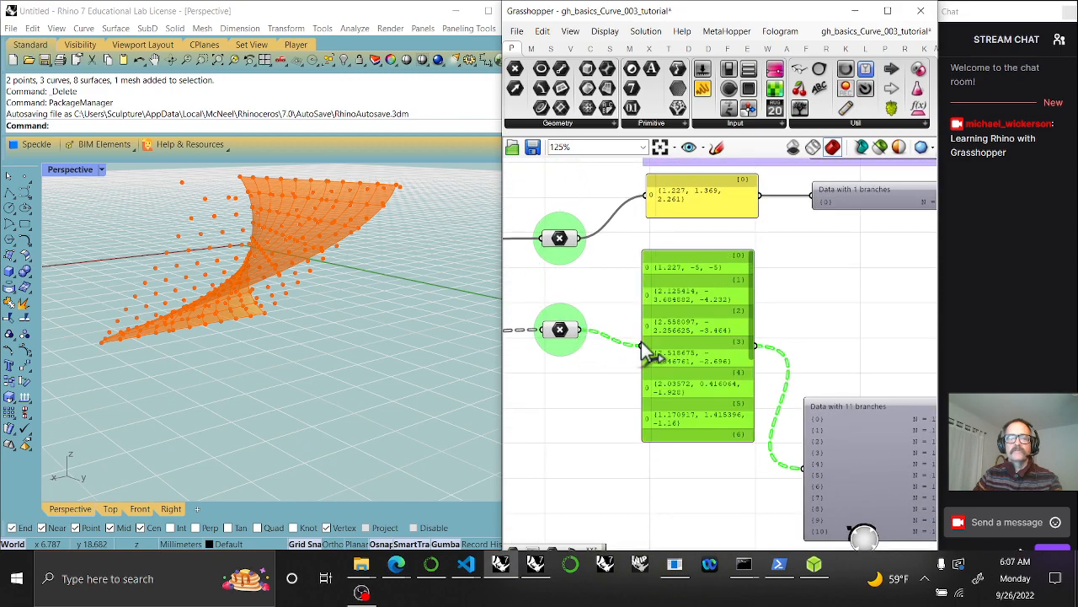
{"action": "mouse_move", "coordinate": [698, 379]}
{"action": "left_mouse_down"}
{"action": "mouse_move", "coordinate": [705, 353]}
{"action": "mouse_move", "coordinate": [700, 368]}
{"action": "left_mouse_up"}
{"action": "left_click_drag", "start_coordinate": [845, 486], "coordinate": [866, 352]}
{"action": "left_click_drag", "start_coordinate": [868, 396], "coordinate": [876, 380]}
{"action": "scroll", "coordinate": [876, 380], "scroll_direction": "down", "scroll_amount": 4}
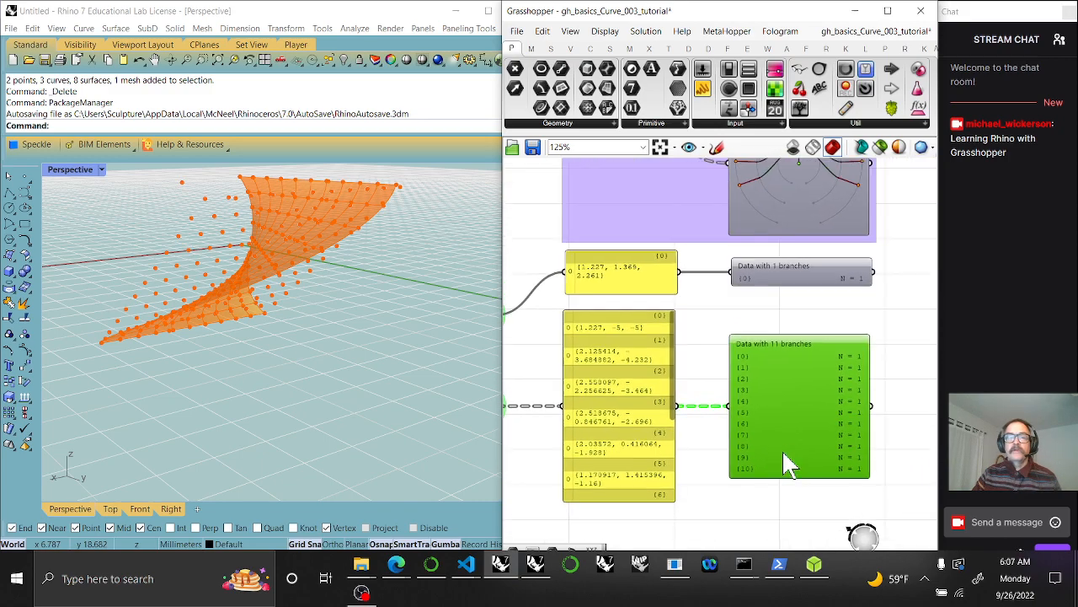
{"action": "left_click_drag", "start_coordinate": [787, 517], "coordinate": [689, 346]}
Add the new panels and data viewers to the purple group
{"action": "right_click", "coordinate": [688, 318]}
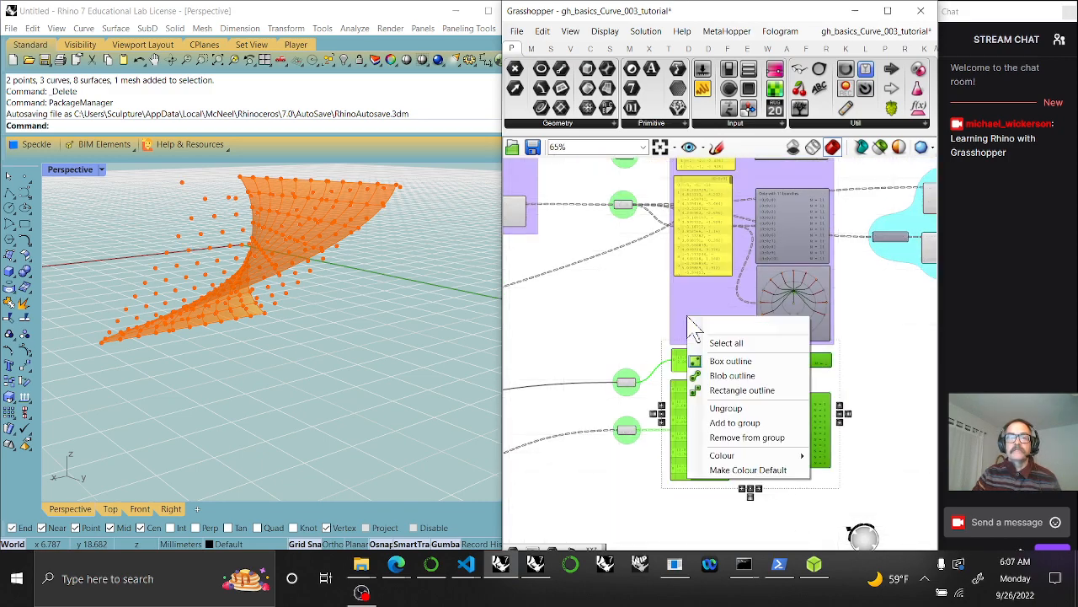
{"action": "left_click", "coordinate": [735, 422]}
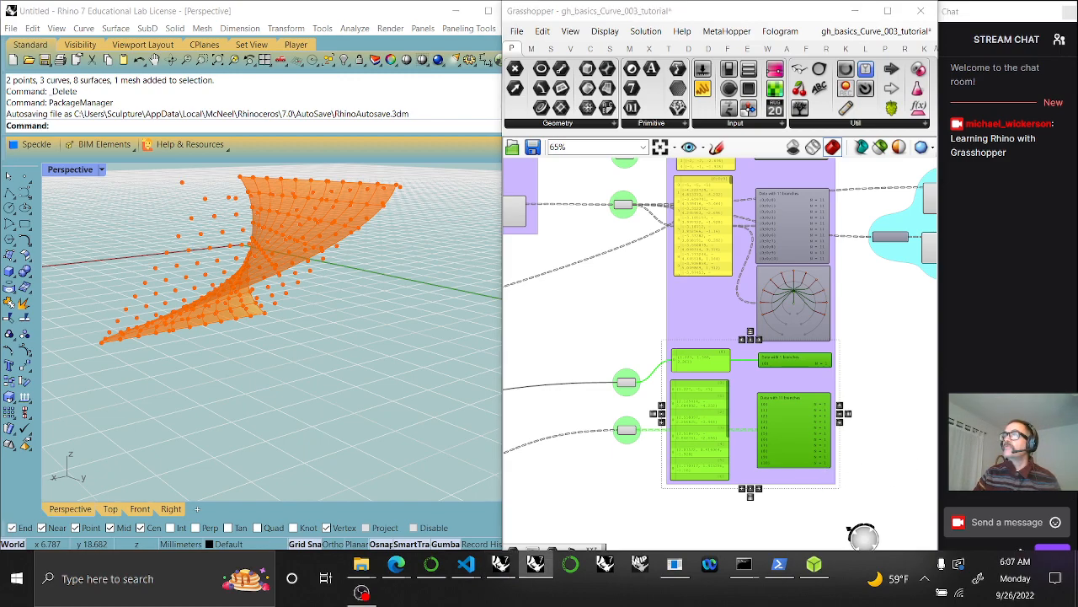
{"action": "right_click_drag", "start_coordinate": [898, 417], "coordinate": [763, 418]}
{"action": "scroll", "coordinate": [738, 384], "scroll_direction": "down", "scroll_amount": 2}
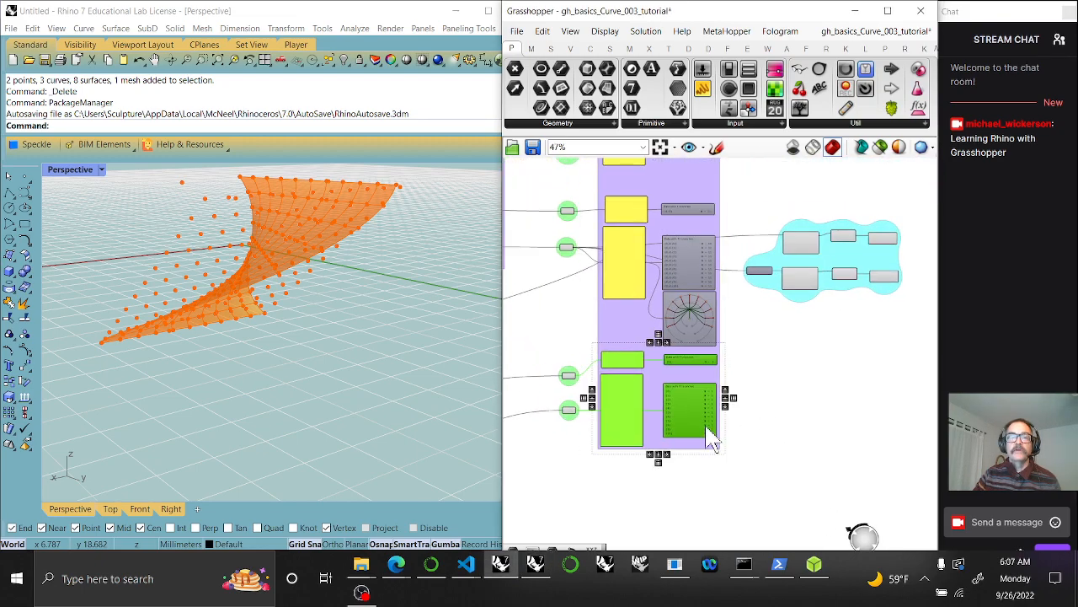
{"action": "scroll", "coordinate": [703, 419], "scroll_direction": "up", "scroll_amount": 2}
{"action": "right_click_drag", "start_coordinate": [584, 394], "coordinate": [684, 393]}
Select both point components and orbit the Rhino view to see the closest points
{"action": "left_click", "coordinate": [585, 358]}
{"action": "left_click_drag", "start_coordinate": [613, 474], "coordinate": [563, 337]}
{"action": "right_click_drag", "start_coordinate": [325, 258], "coordinate": [363, 325]}
{"action": "right_click_drag", "start_coordinate": [818, 368], "coordinate": [659, 374]}
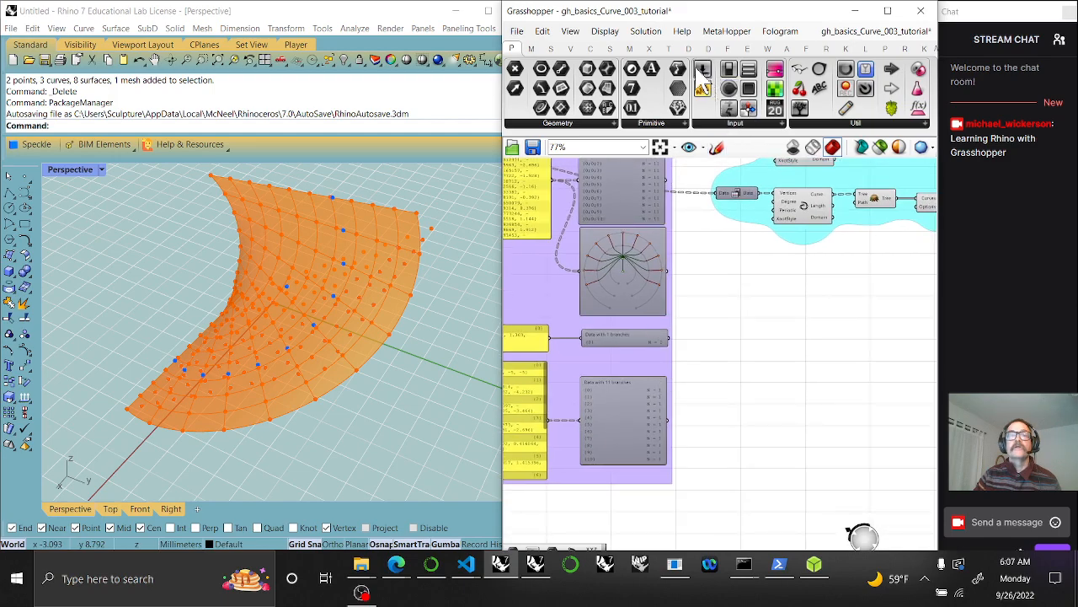
Add a Sphere component with the single closest point as its Base
{"action": "left_click", "coordinate": [609, 48]}
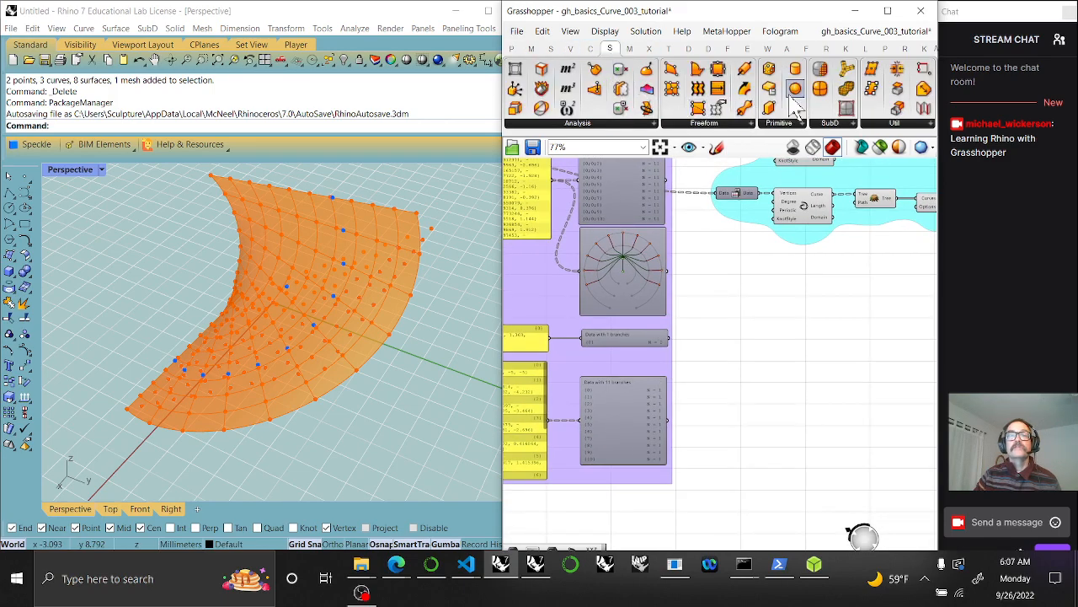
{"action": "left_click_drag", "start_coordinate": [797, 92], "coordinate": [725, 295]}
{"action": "left_click", "coordinate": [762, 352]}
{"action": "mouse_move", "coordinate": [758, 350]}
{"action": "left_mouse_down"}
{"action": "mouse_move", "coordinate": [749, 333]}
{"action": "mouse_move", "coordinate": [768, 335]}
{"action": "left_mouse_up"}
{"action": "scroll", "coordinate": [733, 352], "scroll_direction": "up", "scroll_amount": 3}
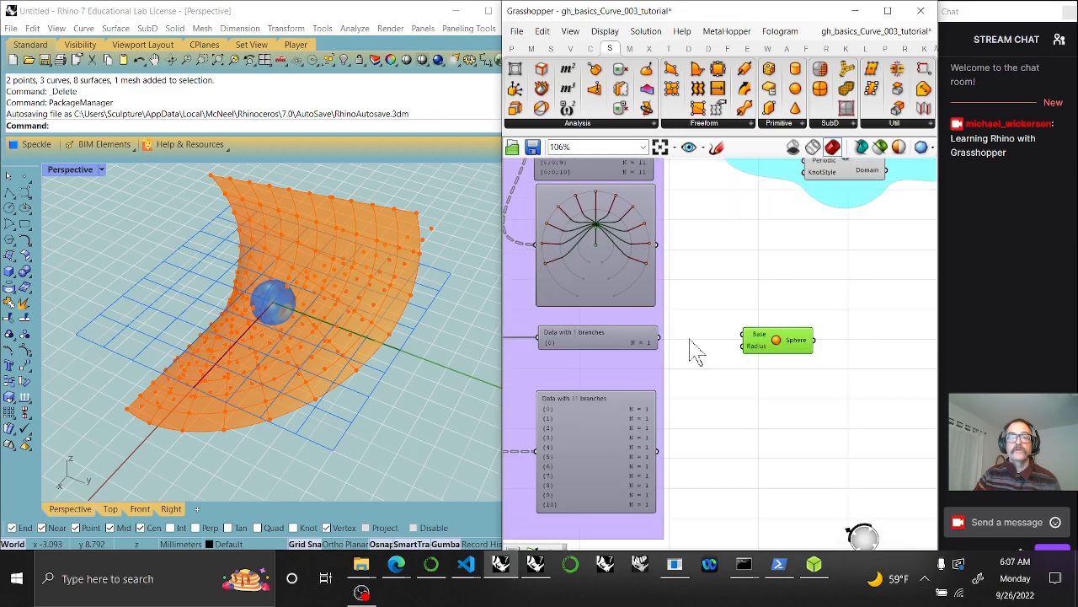
{"action": "left_click_drag", "start_coordinate": [653, 337], "coordinate": [839, 355]}
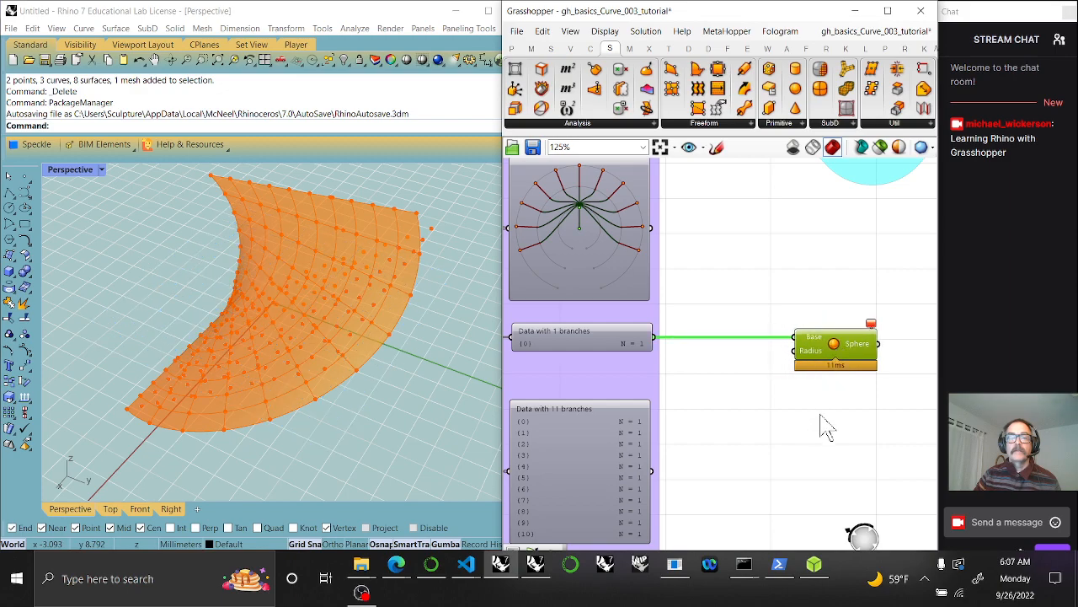
{"action": "right_click_drag", "start_coordinate": [826, 427], "coordinate": [787, 361]}
{"action": "scroll", "coordinate": [758, 349], "scroll_direction": "down", "scroll_amount": 3}
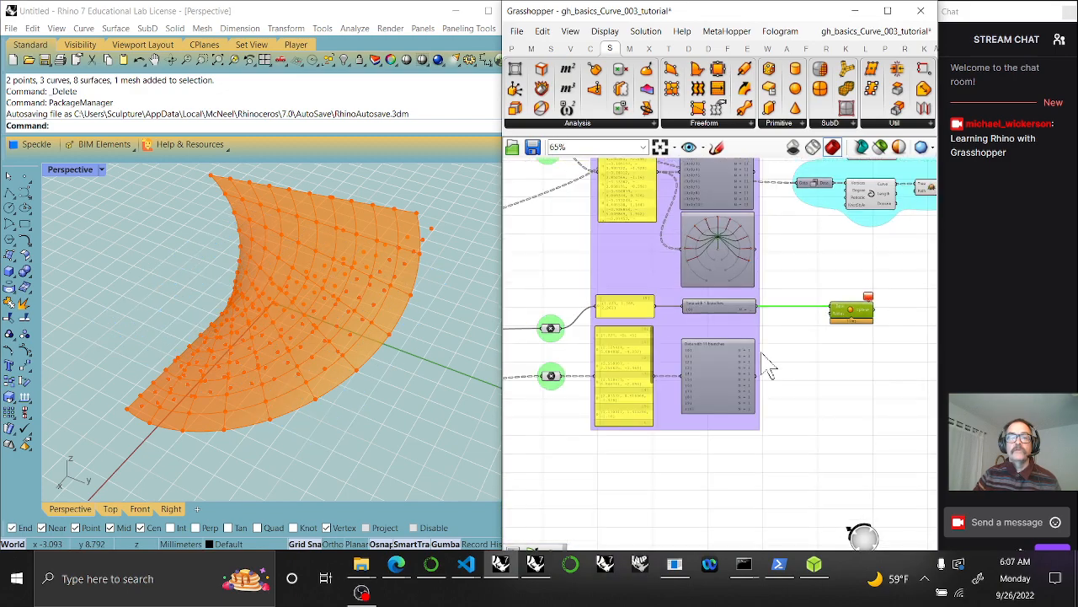
{"action": "right_click_drag", "start_coordinate": [642, 367], "coordinate": [652, 372]}
{"action": "left_click_drag", "start_coordinate": [570, 340], "coordinate": [843, 325]}
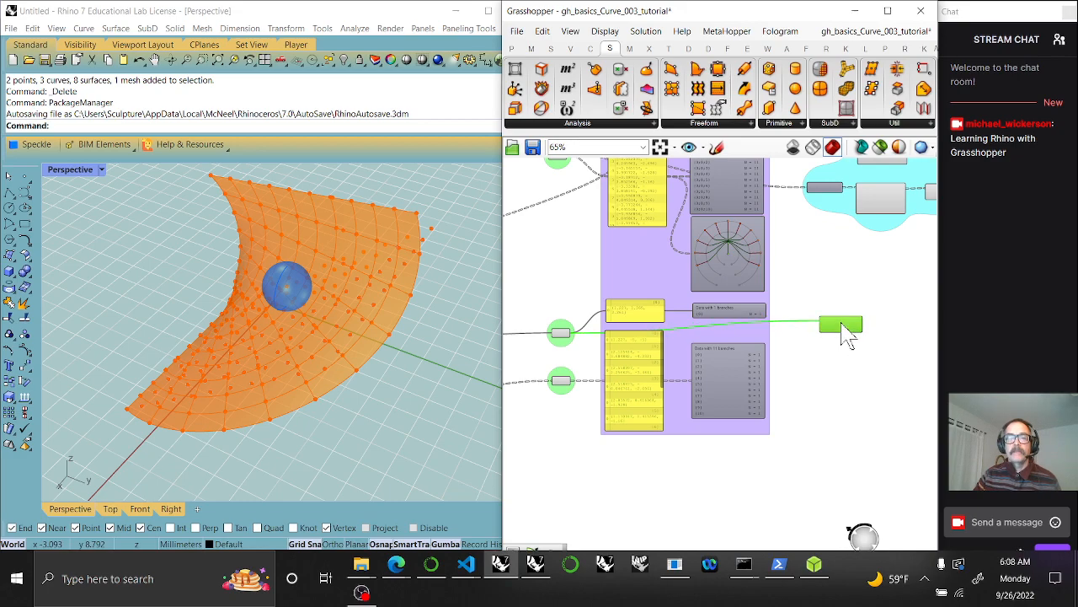
Duplicate the Sphere, feed the 11 points into its Base, and move both right
{"action": "scroll", "coordinate": [843, 339], "scroll_direction": "up", "scroll_amount": 5}
{"action": "left_click_drag", "start_coordinate": [798, 244], "coordinate": [787, 245]}
{"action": "right_click_drag", "start_coordinate": [752, 362], "coordinate": [849, 367]}
{"action": "left_click_drag", "start_coordinate": [887, 268], "coordinate": [898, 376], "text": "alt"}
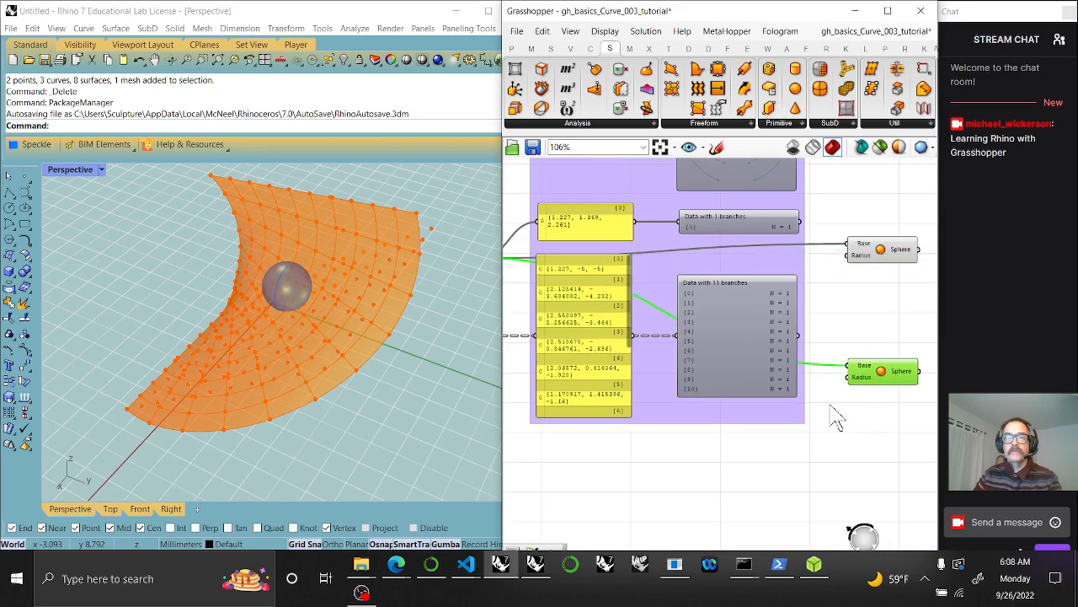
{"action": "right_click_drag", "start_coordinate": [730, 413], "coordinate": [812, 396]}
{"action": "left_click_drag", "start_coordinate": [826, 362], "coordinate": [928, 347]}
{"action": "right_click_drag", "start_coordinate": [893, 330], "coordinate": [683, 333]}
{"action": "left_click_drag", "start_coordinate": [831, 399], "coordinate": [806, 244]}
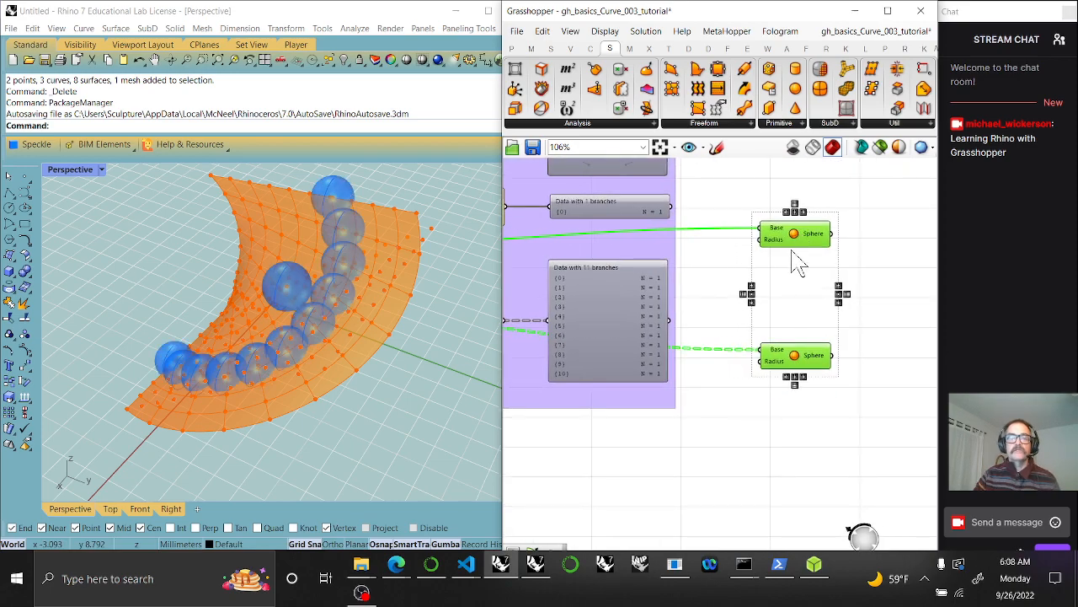
{"action": "left_click", "coordinate": [741, 333]}
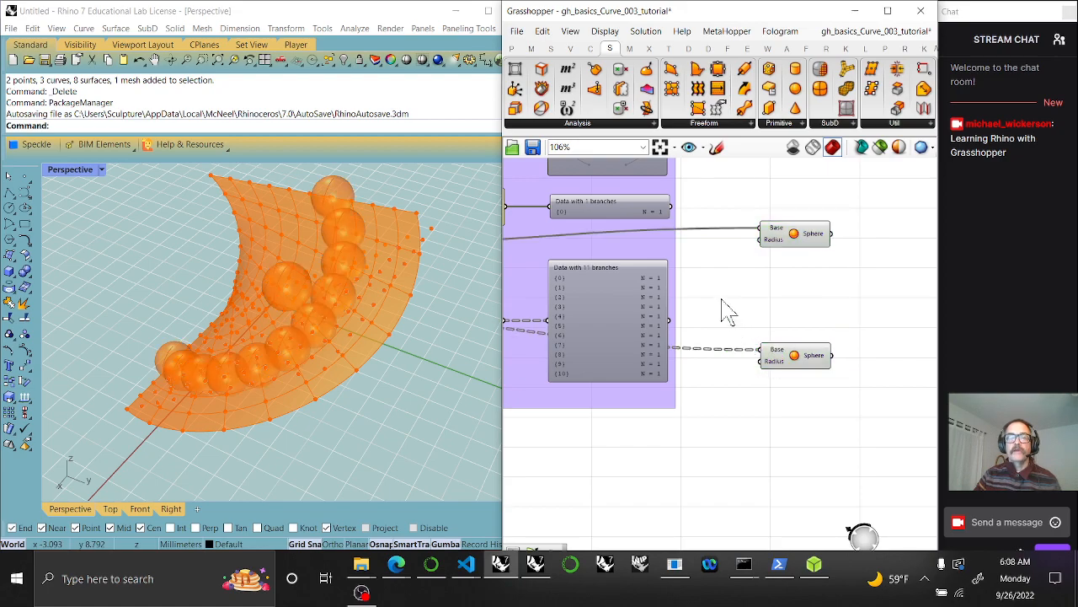
{"action": "right_click_drag", "start_coordinate": [729, 311], "coordinate": [799, 298]}
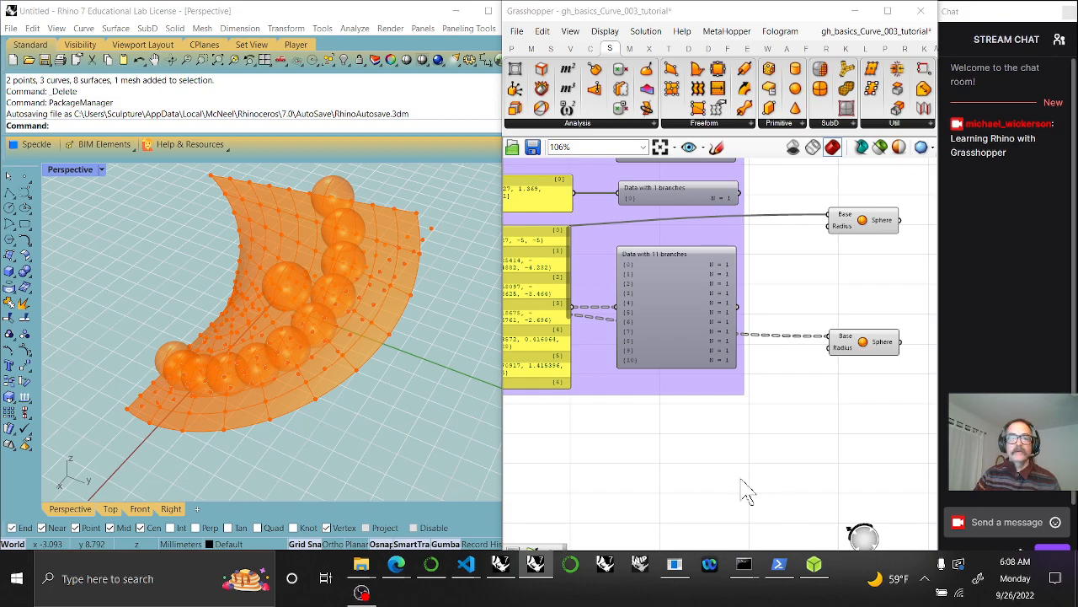
Create a Number Slider at 1.00 and wire it into both Sphere Radius inputs
{"action": "double_click", "coordinate": [681, 425]}
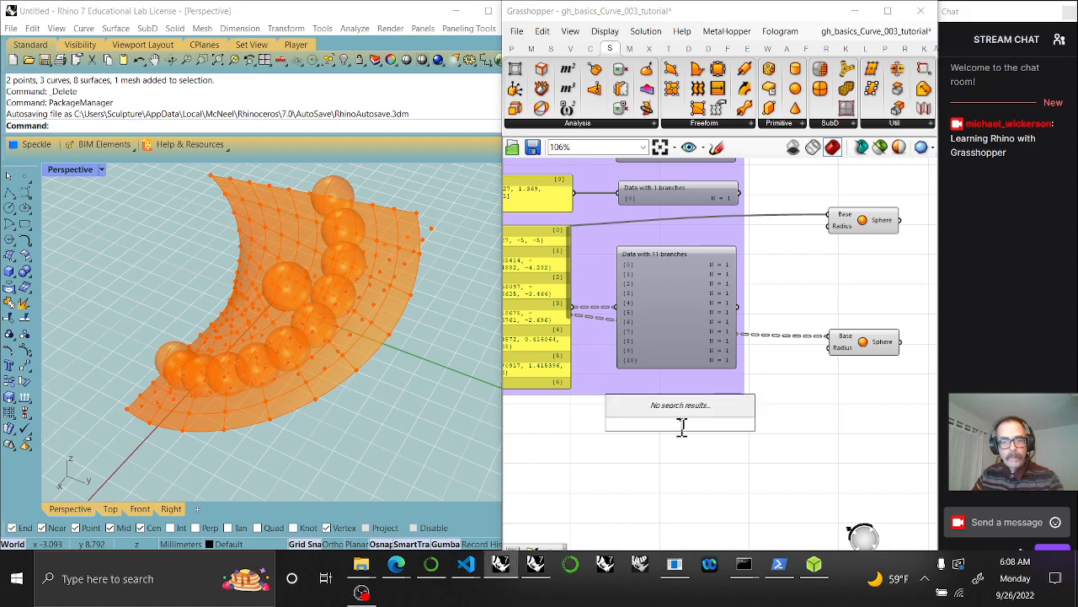
{"action": "type", "text": "1"}
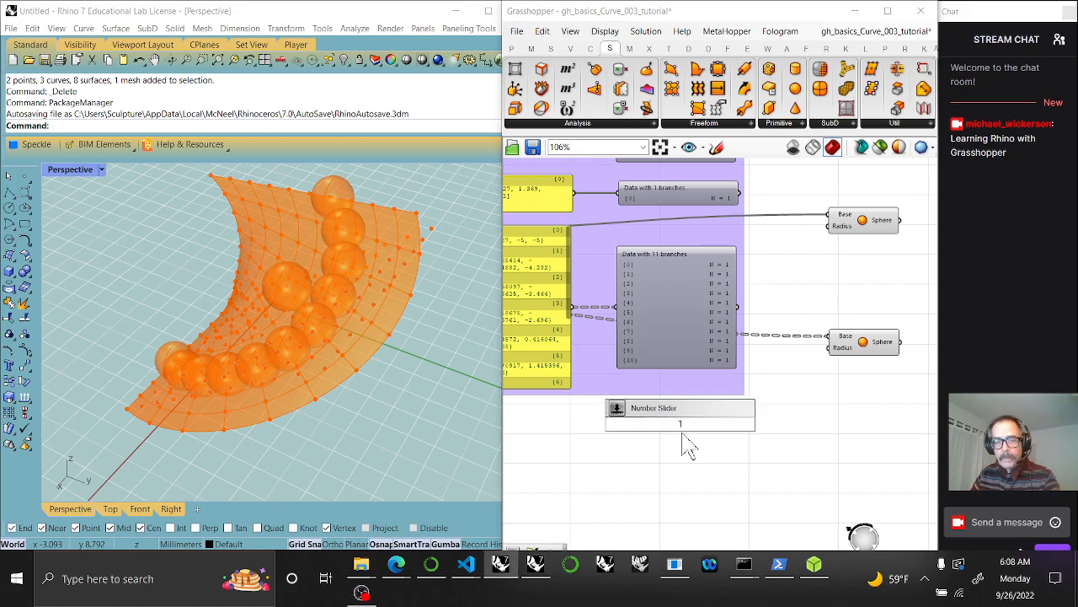
{"action": "key", "text": "Return"}
{"action": "left_click_drag", "start_coordinate": [742, 424], "coordinate": [830, 349]}
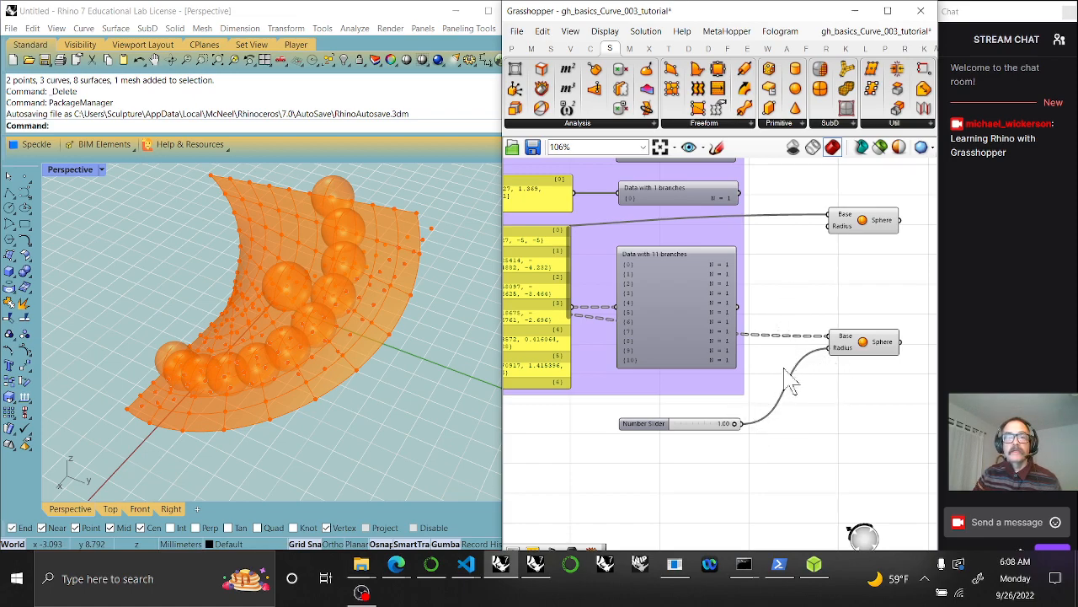
{"action": "left_click", "coordinate": [866, 351]}
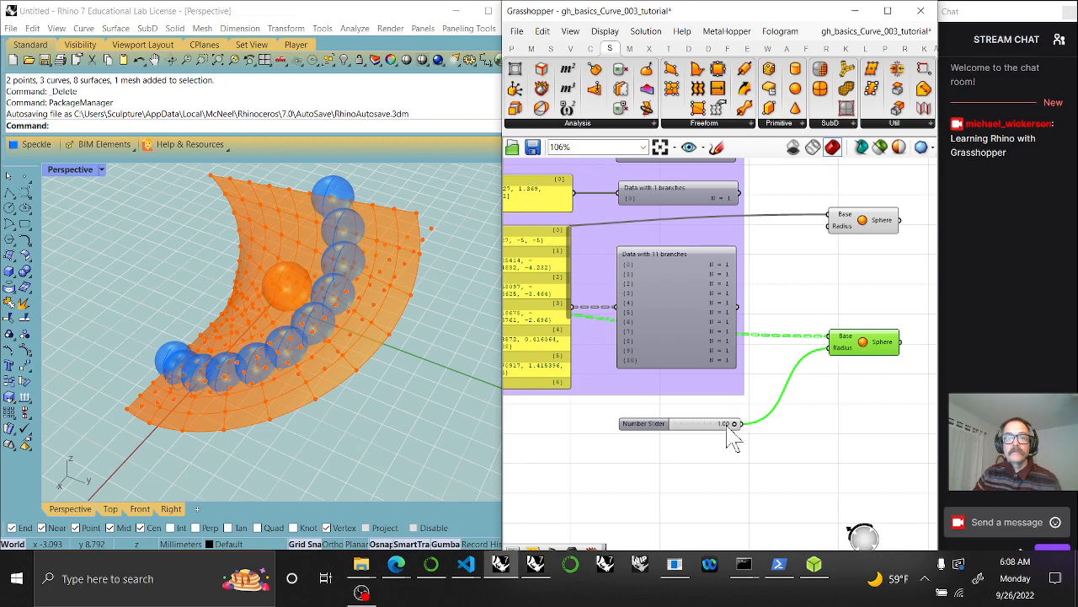
{"action": "left_click_drag", "start_coordinate": [741, 423], "coordinate": [832, 226]}
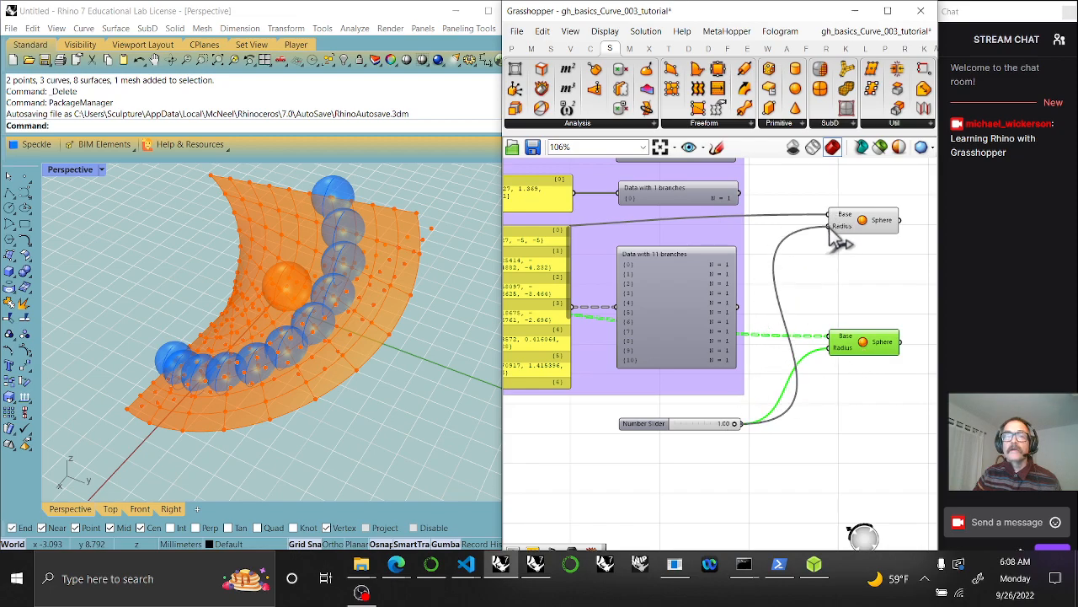
{"action": "left_click", "coordinate": [702, 424]}
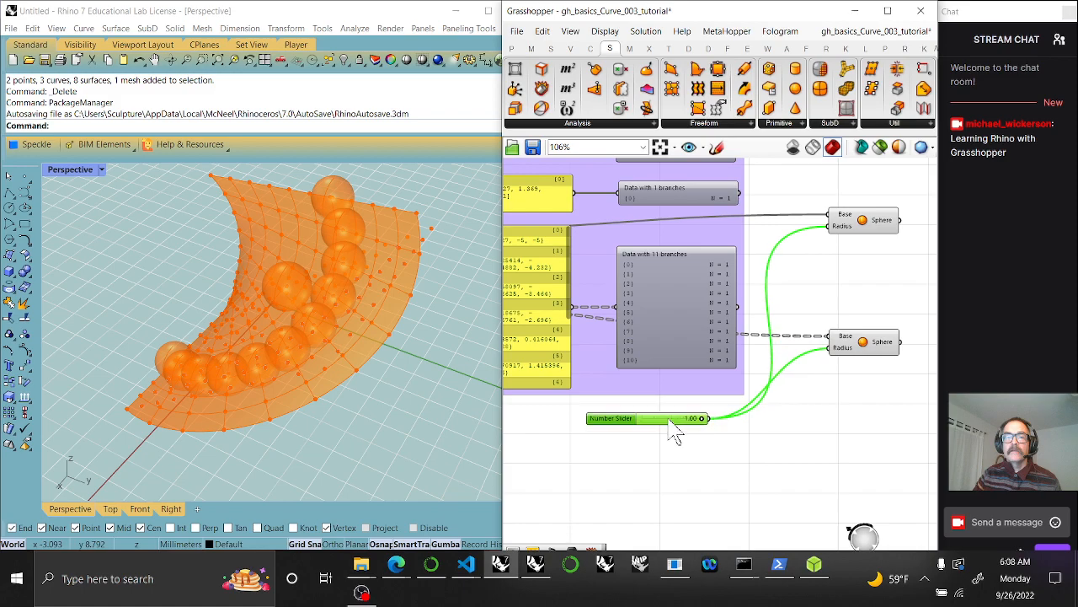
{"action": "scroll", "coordinate": [863, 388], "scroll_direction": "up", "scroll_amount": 3}
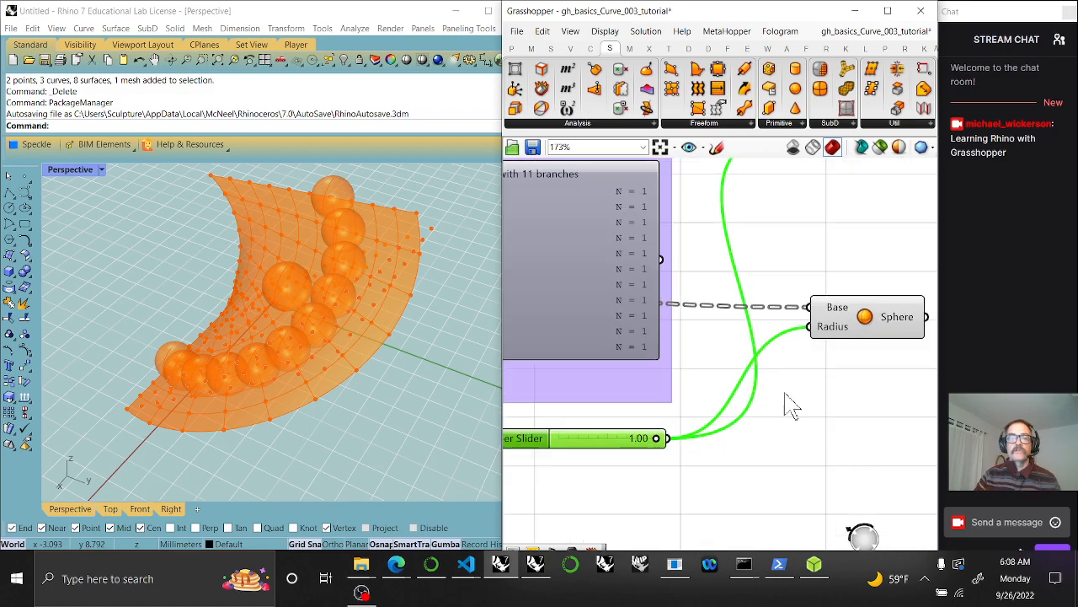
{"action": "right_click_drag", "start_coordinate": [792, 404], "coordinate": [720, 405]}
Give the Sphere Radius input an x/2 expression to halve the sphere radii
{"action": "right_click", "coordinate": [763, 359]}
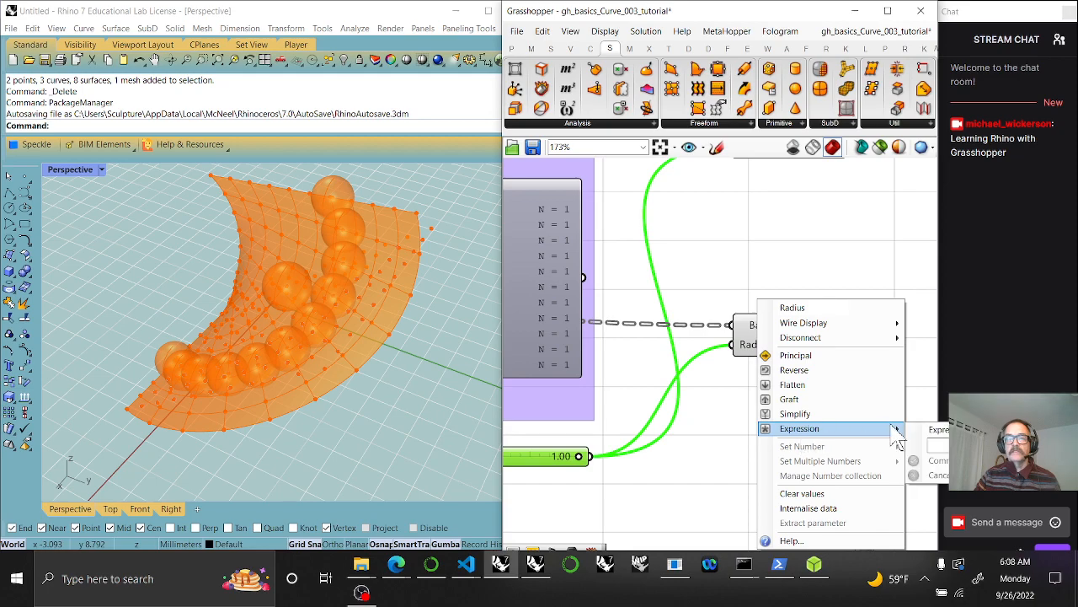
{"action": "left_click", "coordinate": [940, 444]}
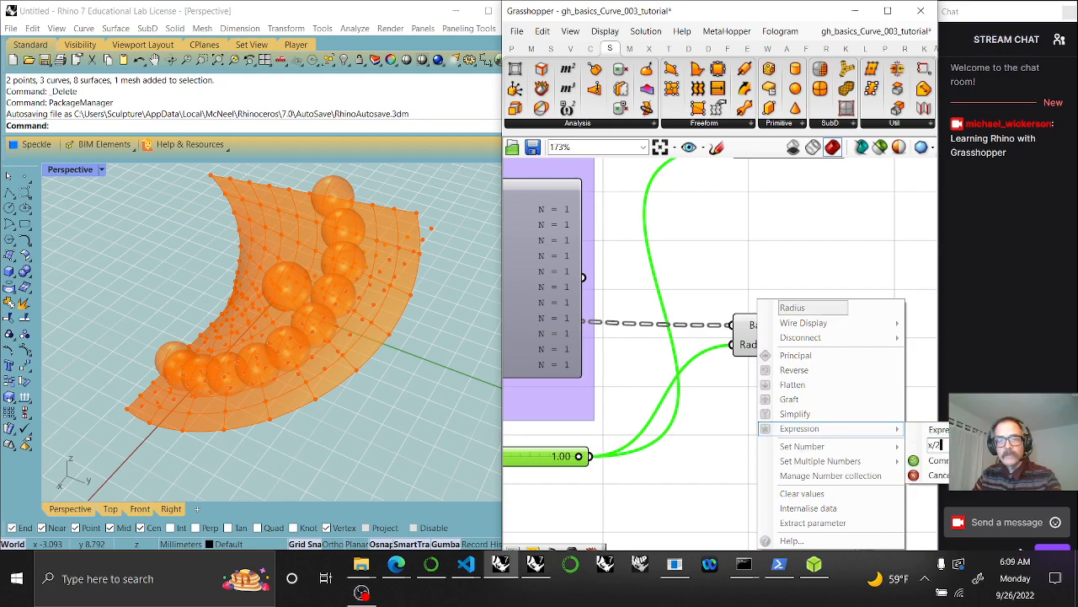
{"action": "left_click", "coordinate": [914, 461]}
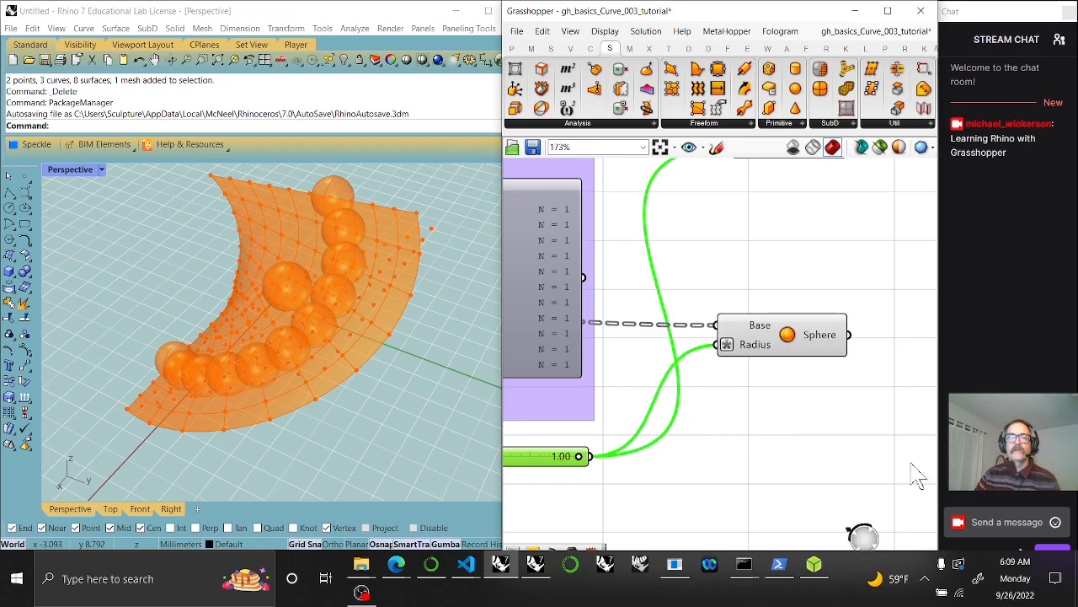
Select both Sphere components and check the radius Number Slider's options
{"action": "left_click", "coordinate": [807, 340]}
{"action": "right_click_drag", "start_coordinate": [819, 417], "coordinate": [732, 446]}
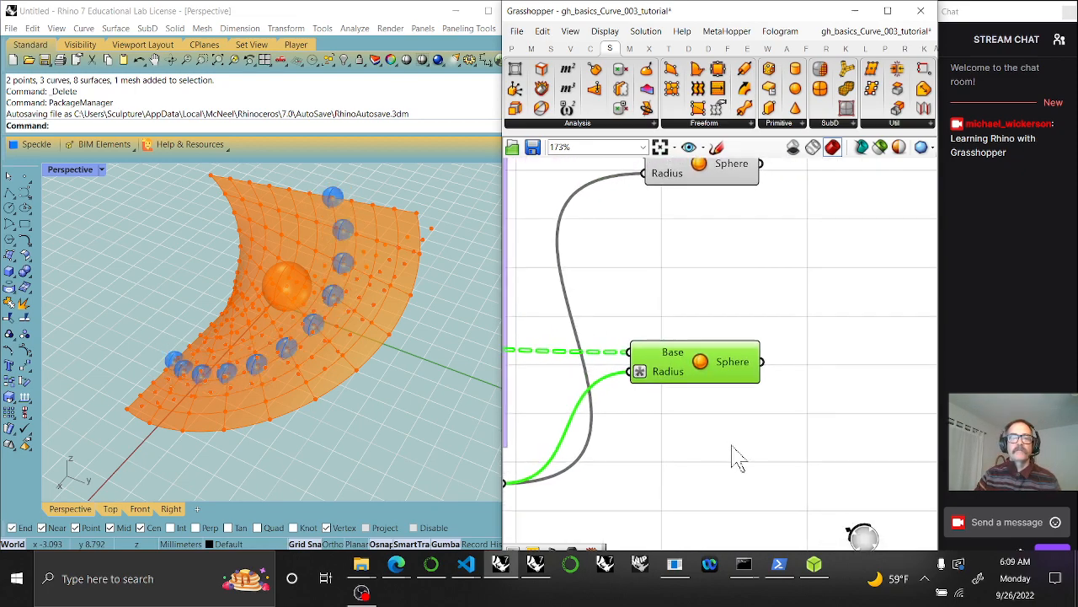
{"action": "scroll", "coordinate": [739, 453], "scroll_direction": "down", "scroll_amount": 3}
{"action": "left_click_drag", "start_coordinate": [785, 457], "coordinate": [687, 237]}
{"action": "right_click_drag", "start_coordinate": [640, 396], "coordinate": [764, 338]}
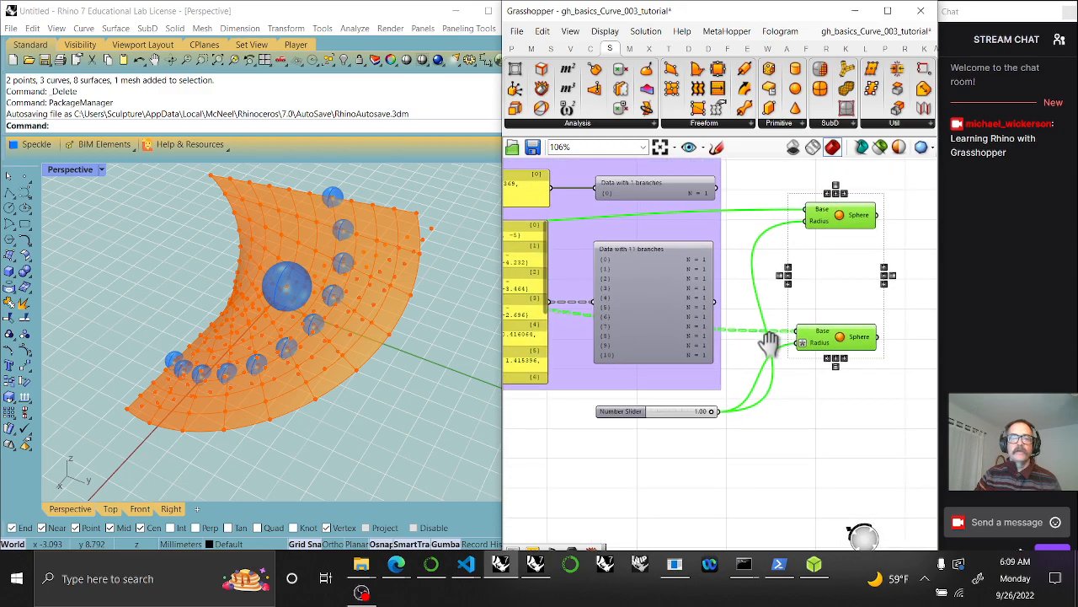
{"action": "scroll", "coordinate": [628, 417], "scroll_direction": "up", "scroll_amount": 5}
{"action": "left_click", "coordinate": [628, 408]}
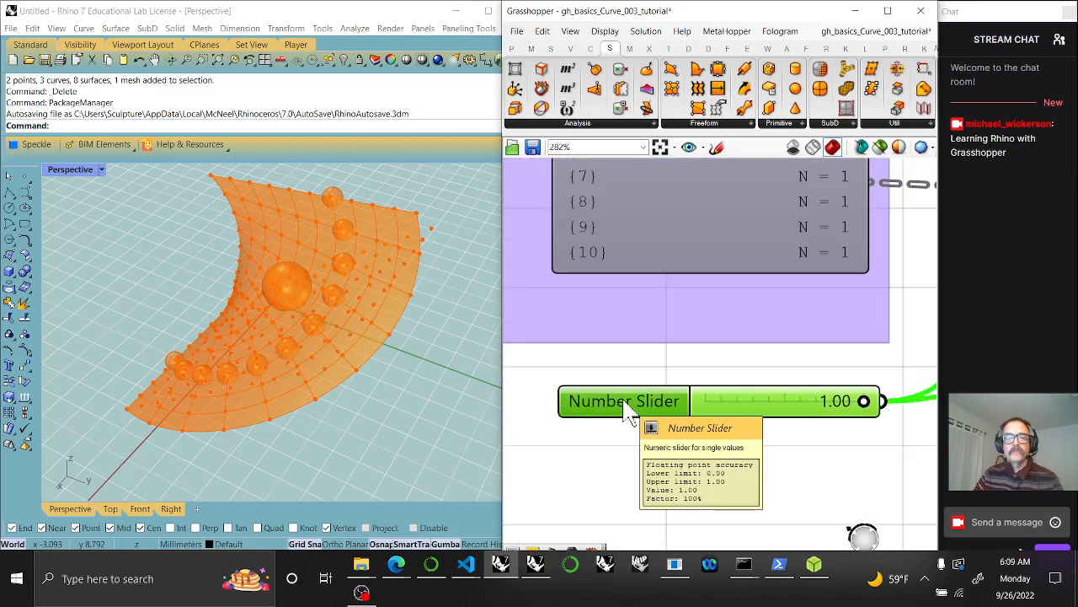
{"action": "right_click", "coordinate": [626, 405]}
{"action": "right_click_drag", "start_coordinate": [831, 461], "coordinate": [626, 448]}
{"action": "scroll", "coordinate": [740, 463], "scroll_direction": "down", "scroll_amount": 4}
Put the lower Sphere component in its own group
{"action": "left_click", "coordinate": [734, 341]}
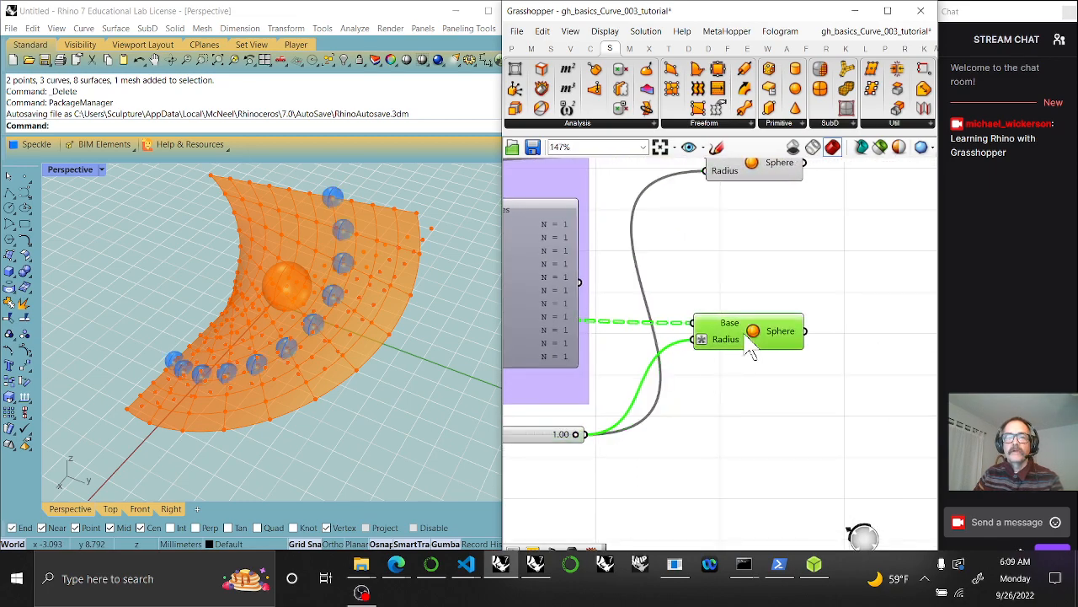
{"action": "right_click", "coordinate": [740, 344]}
{"action": "left_click", "coordinate": [772, 446]}
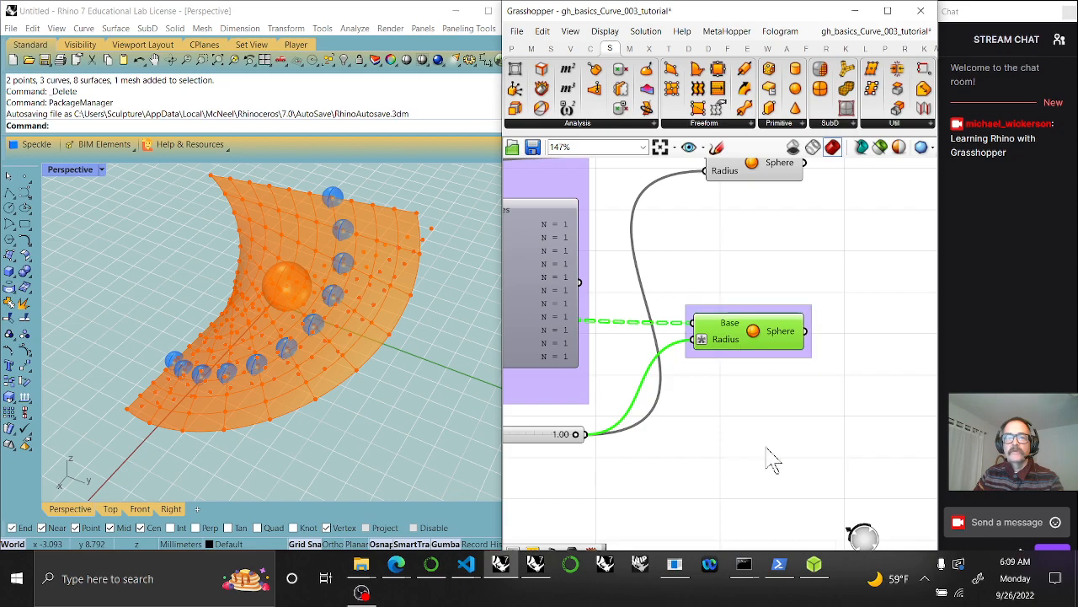
{"action": "left_click", "coordinate": [742, 310]}
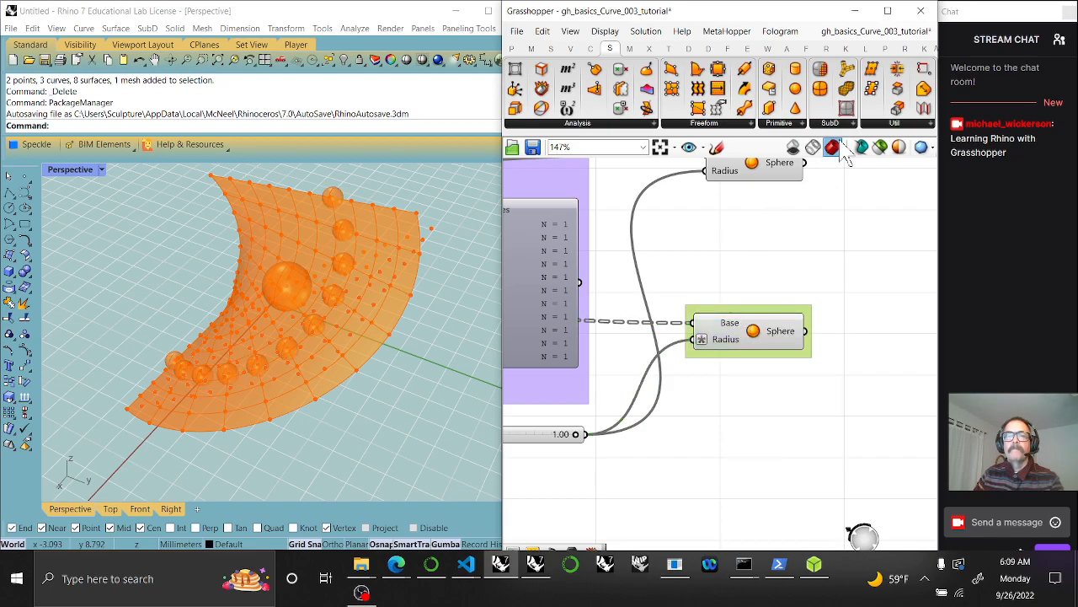
{"action": "left_click", "coordinate": [511, 48]}
Add a Scribble reading 'note the use of expression *' just above the Sphere group
{"action": "mouse_move", "coordinate": [822, 91]}
{"action": "left_mouse_down"}
{"action": "mouse_move", "coordinate": [768, 235]}
{"action": "mouse_move", "coordinate": [730, 292]}
{"action": "left_mouse_up"}
{"action": "left_click_drag", "start_coordinate": [738, 292], "coordinate": [779, 289]}
{"action": "double_click", "coordinate": [783, 302]}
{"action": "left_click_drag", "start_coordinate": [740, 324], "coordinate": [727, 326]}
{"action": "left_click_drag", "start_coordinate": [761, 225], "coordinate": [681, 253]}
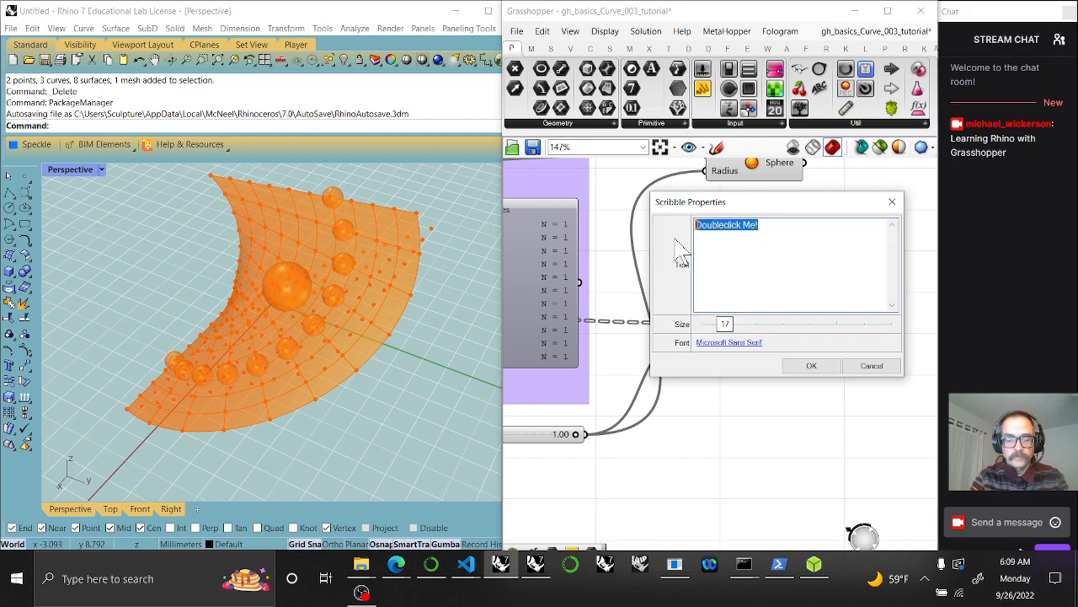
{"action": "type", "text": "note the use of expression *"}
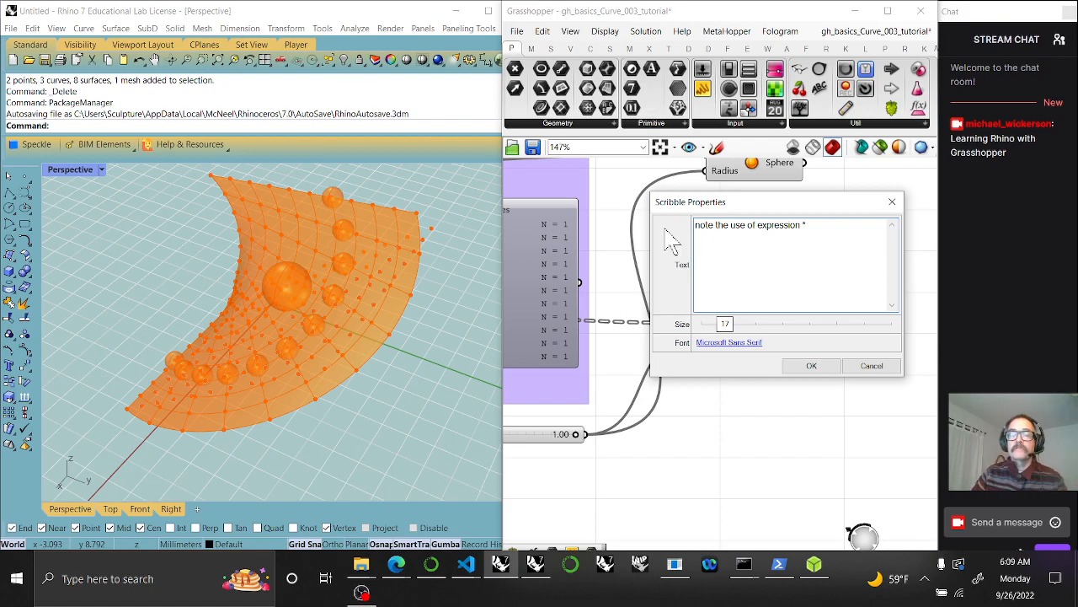
{"action": "left_click", "coordinate": [813, 367]}
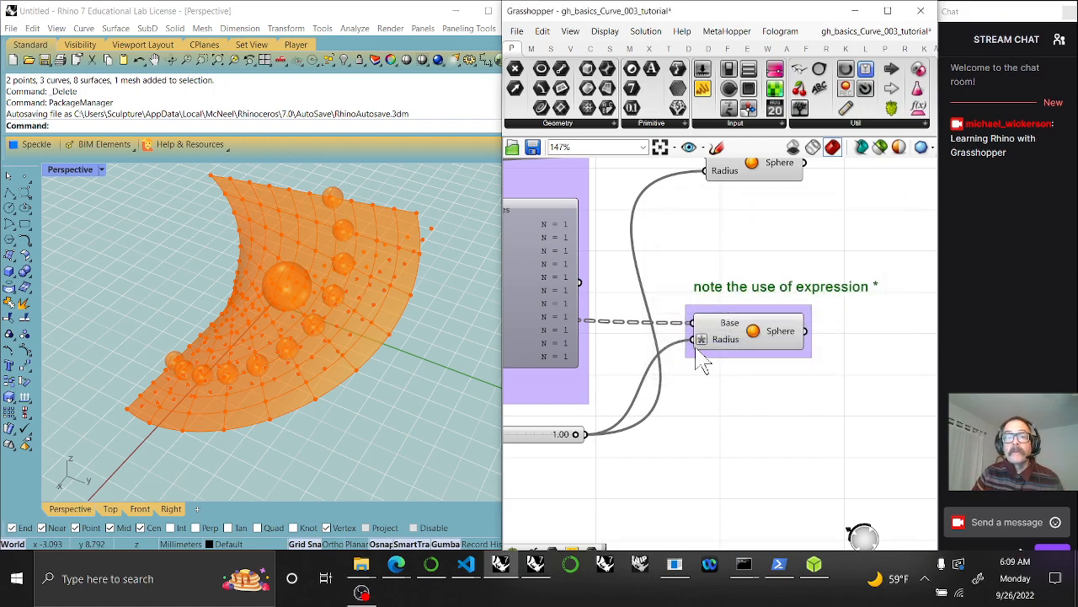
{"action": "left_click_drag", "start_coordinate": [764, 295], "coordinate": [757, 301]}
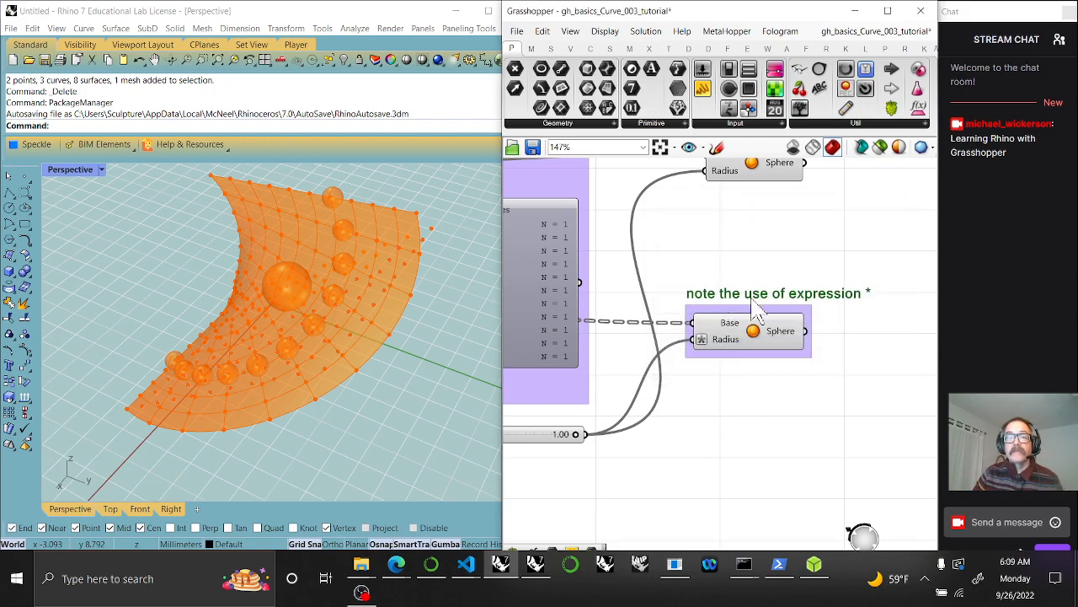
Add the expression note to the Sphere component's group
{"action": "right_click", "coordinate": [756, 309]}
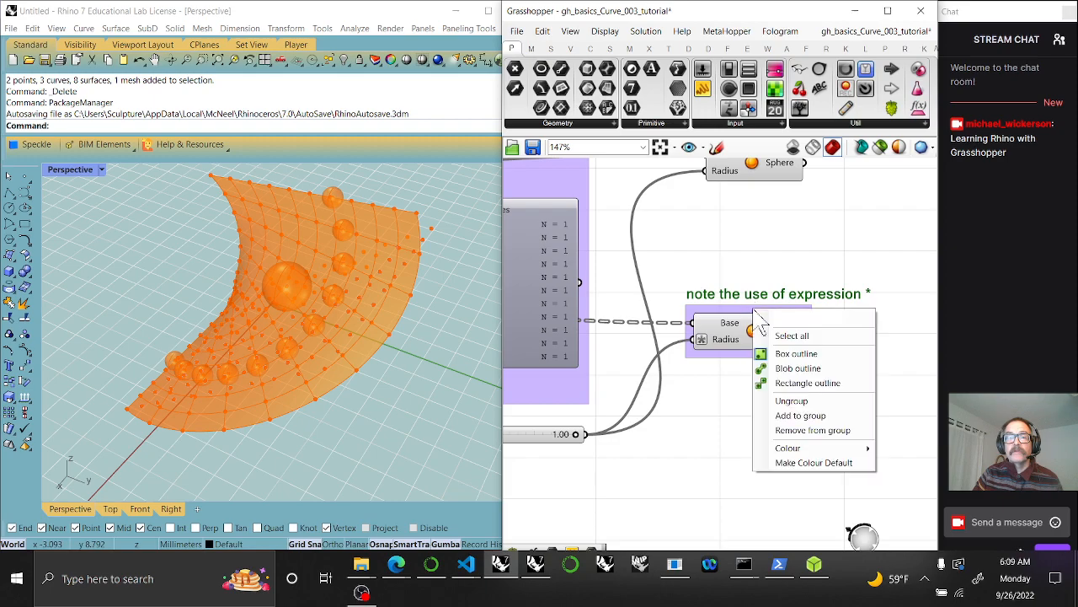
{"action": "left_click", "coordinate": [800, 418]}
{"action": "right_click_drag", "start_coordinate": [687, 437], "coordinate": [815, 421]}
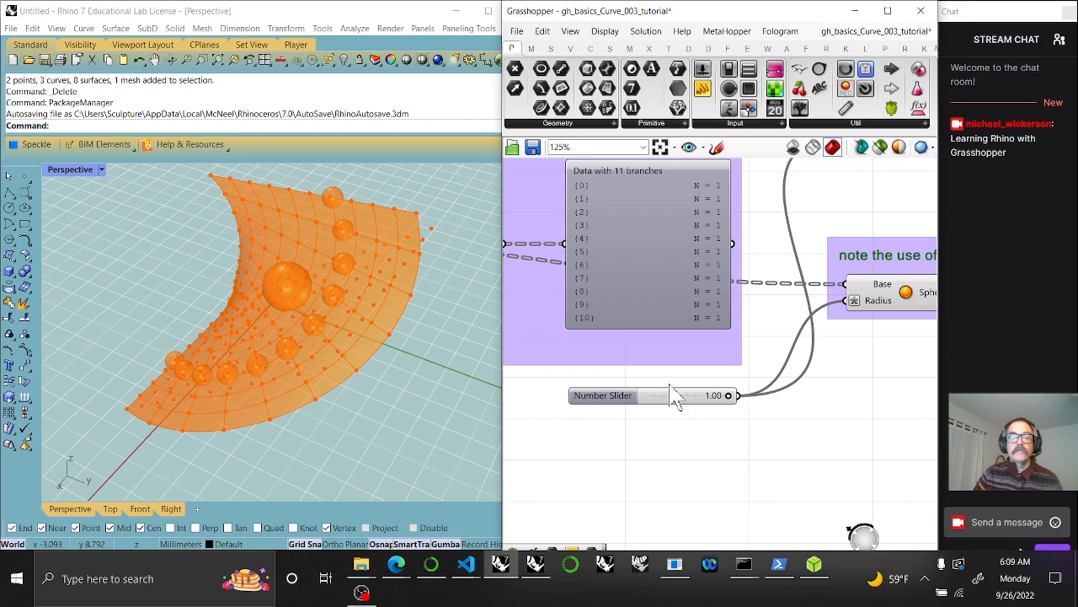
{"action": "scroll", "coordinate": [674, 396], "scroll_direction": "down", "scroll_amount": 10}
{"action": "right_click_drag", "start_coordinate": [698, 396], "coordinate": [816, 414]}
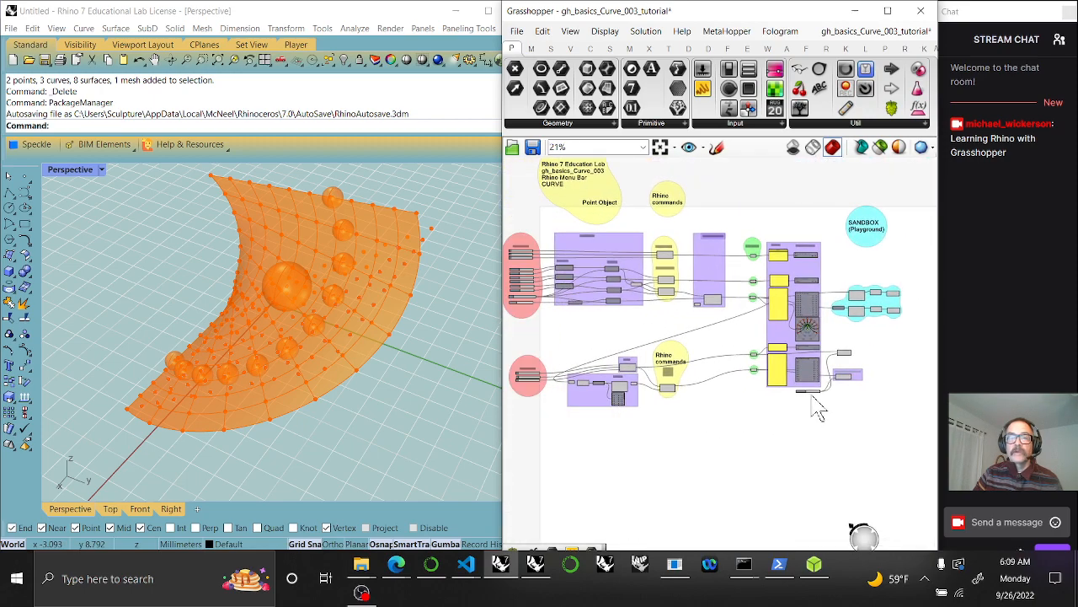
Move the radius Number Slider under the x, y, z sliders and add it to Parameters
{"action": "left_click_drag", "start_coordinate": [810, 394], "coordinate": [531, 392]}
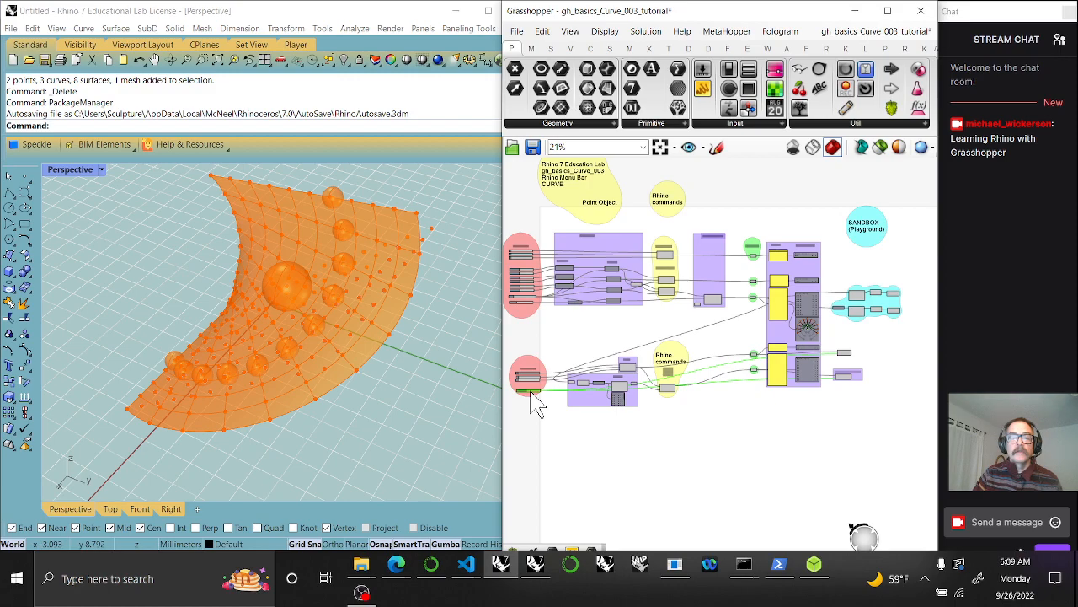
{"action": "scroll", "coordinate": [537, 405], "scroll_direction": "up", "scroll_amount": 5}
{"action": "right_click_drag", "start_coordinate": [534, 404], "coordinate": [722, 445]}
{"action": "right_click", "coordinate": [712, 443]}
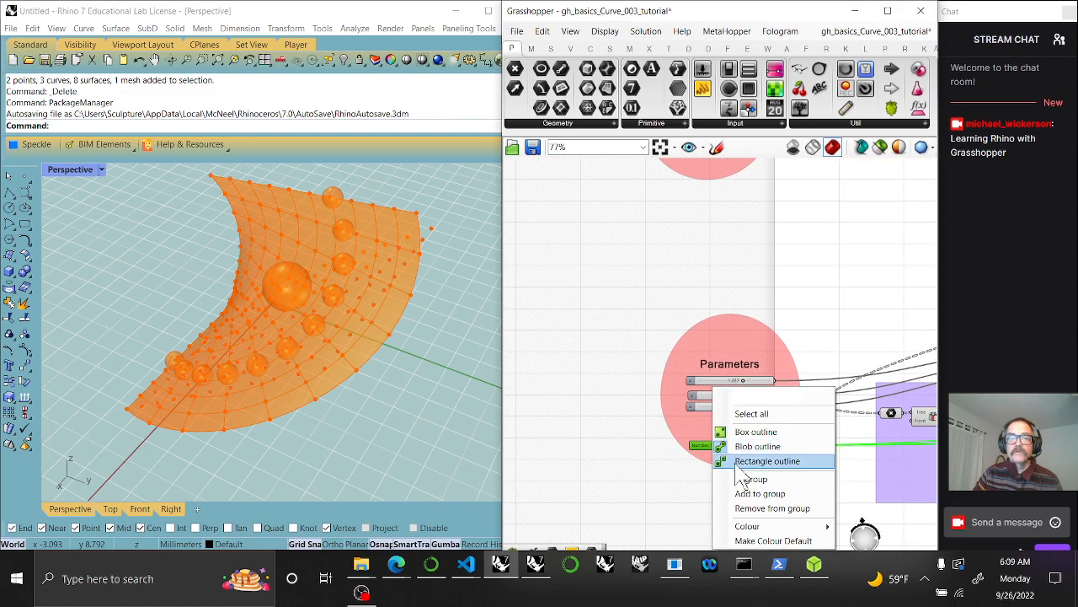
{"action": "left_click", "coordinate": [760, 494]}
{"action": "mouse_move", "coordinate": [727, 433]}
{"action": "left_mouse_down"}
{"action": "mouse_move", "coordinate": [716, 386]}
{"action": "mouse_move", "coordinate": [720, 435]}
{"action": "left_mouse_up"}
{"action": "left_click", "coordinate": [580, 482]}
{"action": "left_click_drag", "start_coordinate": [599, 334], "coordinate": [801, 516]}
{"action": "left_click", "coordinate": [726, 427]}
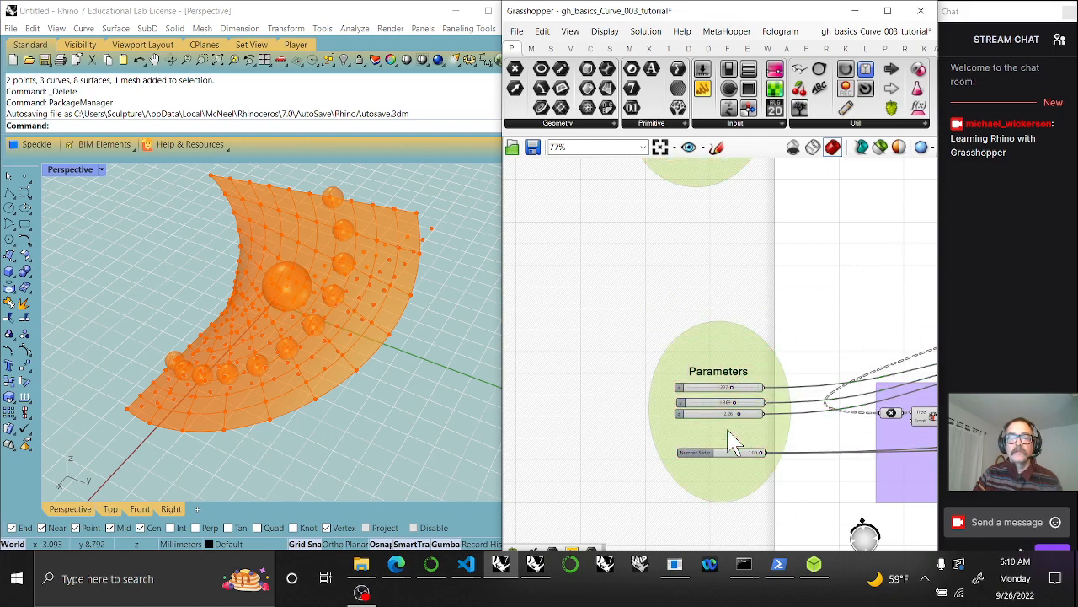
{"action": "left_click_drag", "start_coordinate": [612, 289], "coordinate": [792, 515]}
{"action": "left_click_drag", "start_coordinate": [715, 425], "coordinate": [691, 316]}
Lower the y parameter slider to reshape the surface and spheres
{"action": "scroll", "coordinate": [701, 312], "scroll_direction": "down", "scroll_amount": 2}
{"action": "scroll", "coordinate": [704, 310], "scroll_direction": "down", "scroll_amount": 5}
{"action": "right_click_drag", "start_coordinate": [791, 442], "coordinate": [600, 407]}
{"action": "right_click_drag", "start_coordinate": [778, 408], "coordinate": [738, 419]}
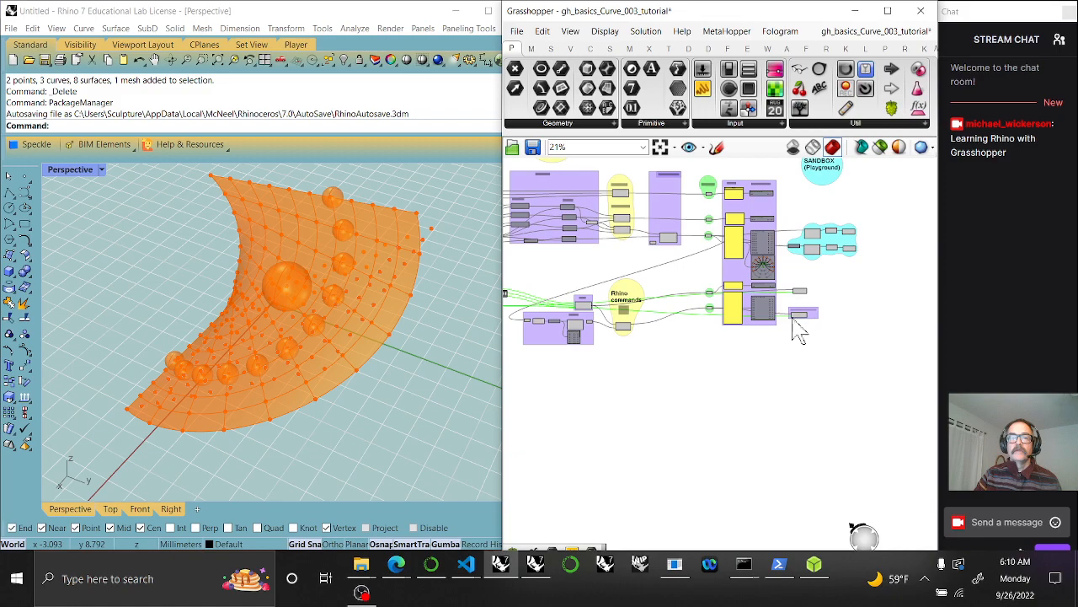
{"action": "scroll", "coordinate": [797, 329], "scroll_direction": "up", "scroll_amount": 2}
{"action": "left_click_drag", "start_coordinate": [848, 343], "coordinate": [761, 259]}
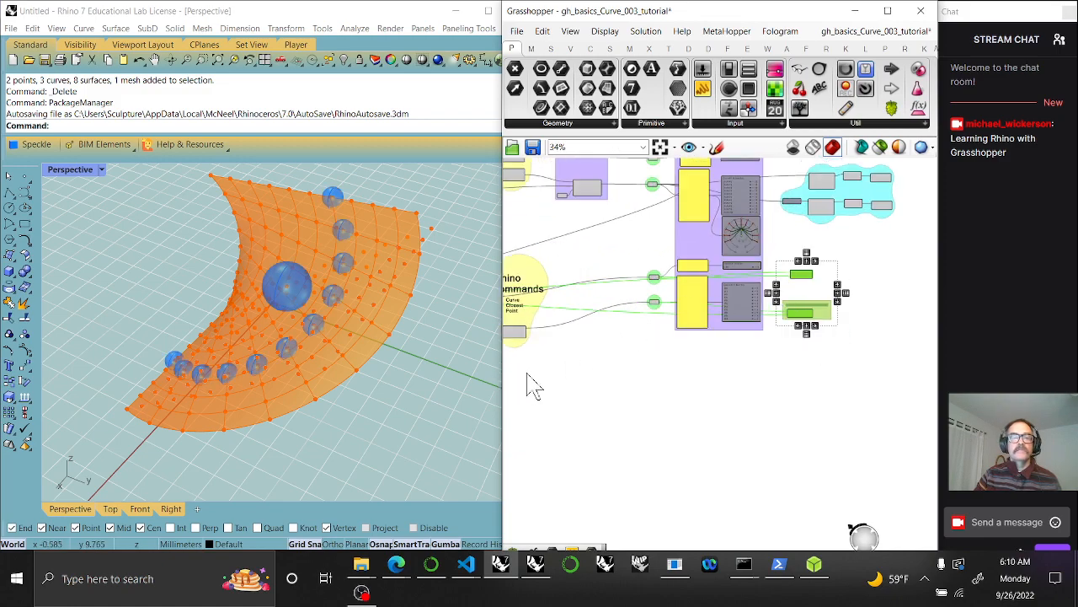
{"action": "right_click_drag", "start_coordinate": [564, 379], "coordinate": [843, 489]}
{"action": "right_click_drag", "start_coordinate": [657, 316], "coordinate": [784, 424]}
{"action": "scroll", "coordinate": [691, 344], "scroll_direction": "up", "scroll_amount": 6}
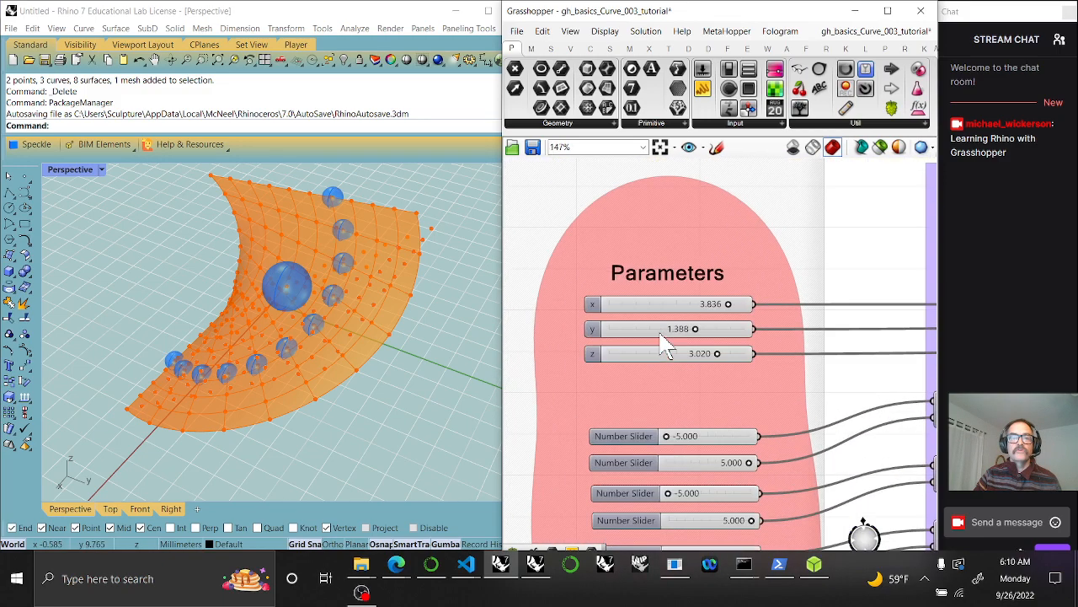
{"action": "left_click_drag", "start_coordinate": [723, 329], "coordinate": [714, 329]}
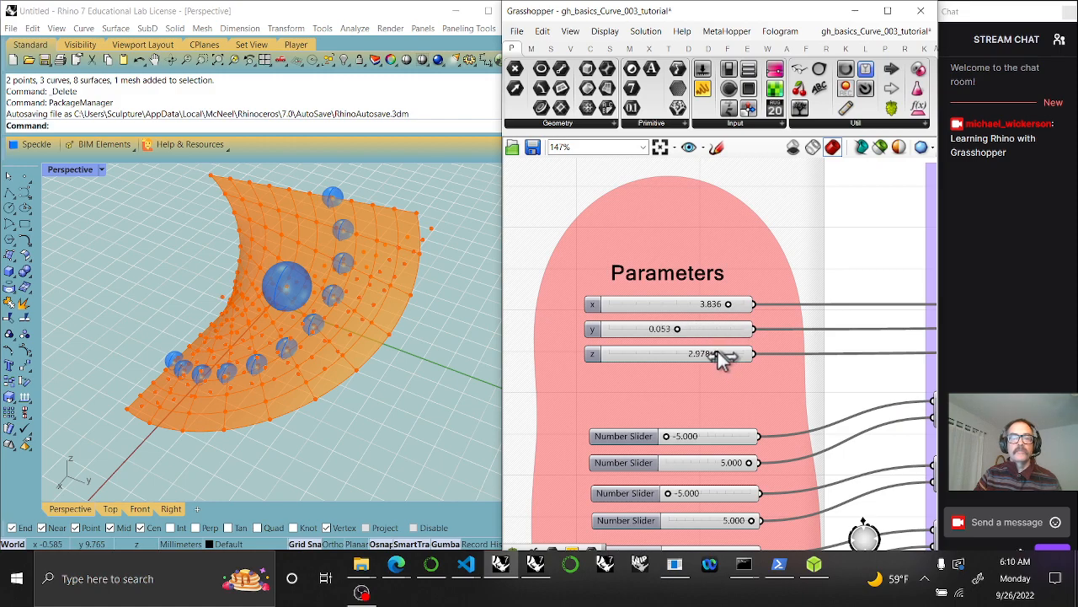
Raise the first domain start, return it to -5.000, and adjust Pi rotation
{"action": "scroll", "coordinate": [713, 372], "scroll_direction": "down", "scroll_amount": 5}
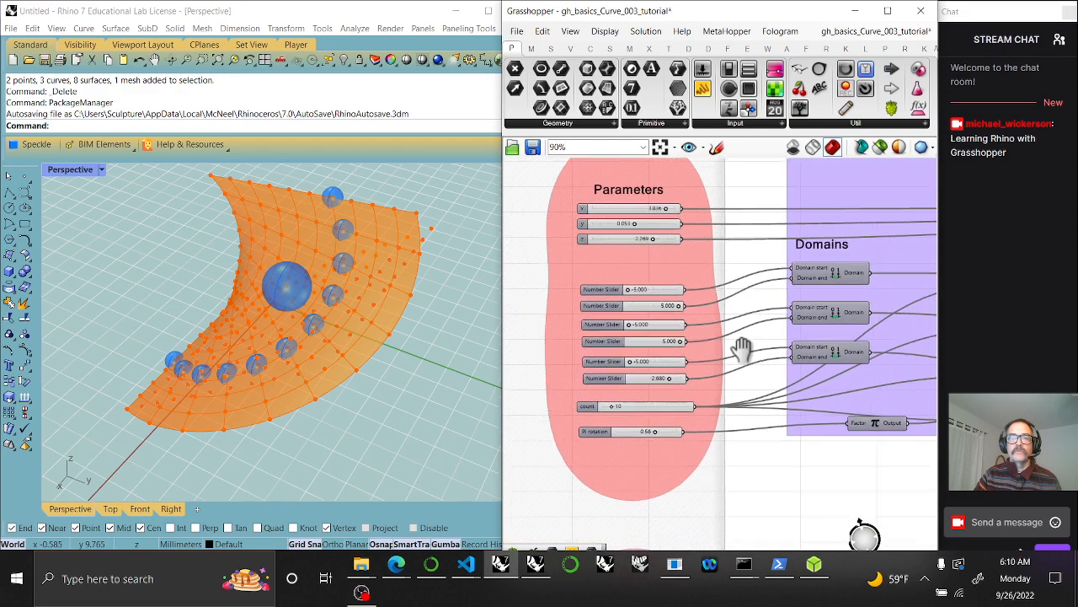
{"action": "scroll", "coordinate": [666, 324], "scroll_direction": "up", "scroll_amount": 5}
{"action": "left_click", "coordinate": [687, 289]}
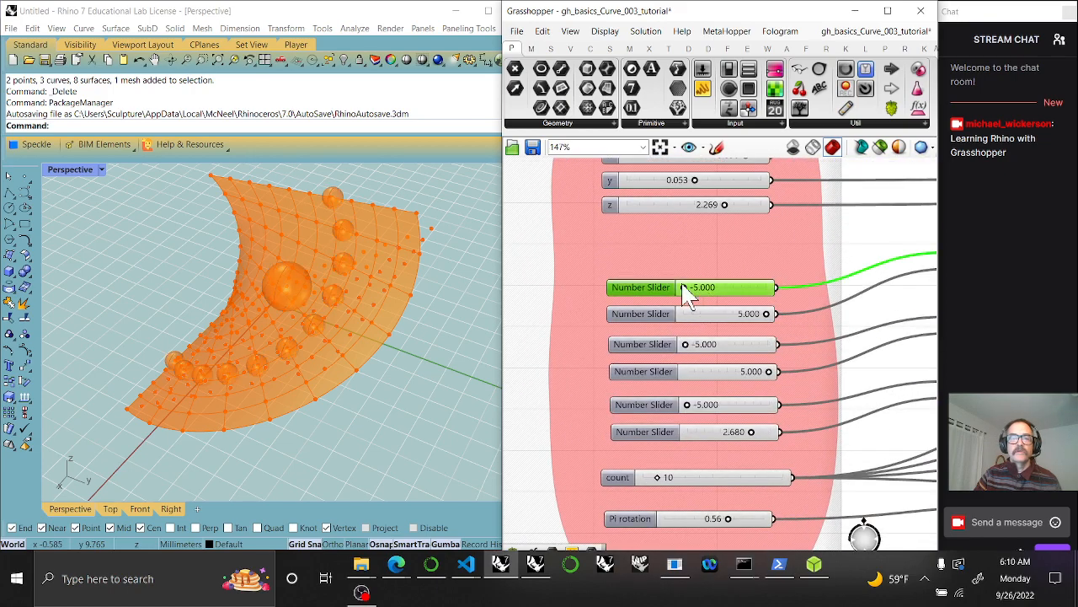
{"action": "left_click_drag", "start_coordinate": [686, 288], "coordinate": [632, 306]}
{"action": "right_click_drag", "start_coordinate": [714, 431], "coordinate": [701, 236]}
{"action": "mouse_move", "coordinate": [718, 323]}
{"action": "left_mouse_down"}
{"action": "mouse_move", "coordinate": [669, 327]}
{"action": "mouse_move", "coordinate": [734, 321]}
{"action": "mouse_move", "coordinate": [722, 320]}
{"action": "left_mouse_up"}
Set Pi rotation to -0.31 and raise x so the spheres move
{"action": "scroll", "coordinate": [784, 329], "scroll_direction": "down", "scroll_amount": 5}
{"action": "scroll", "coordinate": [791, 410], "scroll_direction": "down", "scroll_amount": 3}
{"action": "right_click_drag", "start_coordinate": [814, 419], "coordinate": [642, 323]}
{"action": "right_click_drag", "start_coordinate": [749, 357], "coordinate": [664, 340]}
{"action": "left_click_drag", "start_coordinate": [854, 373], "coordinate": [807, 314]}
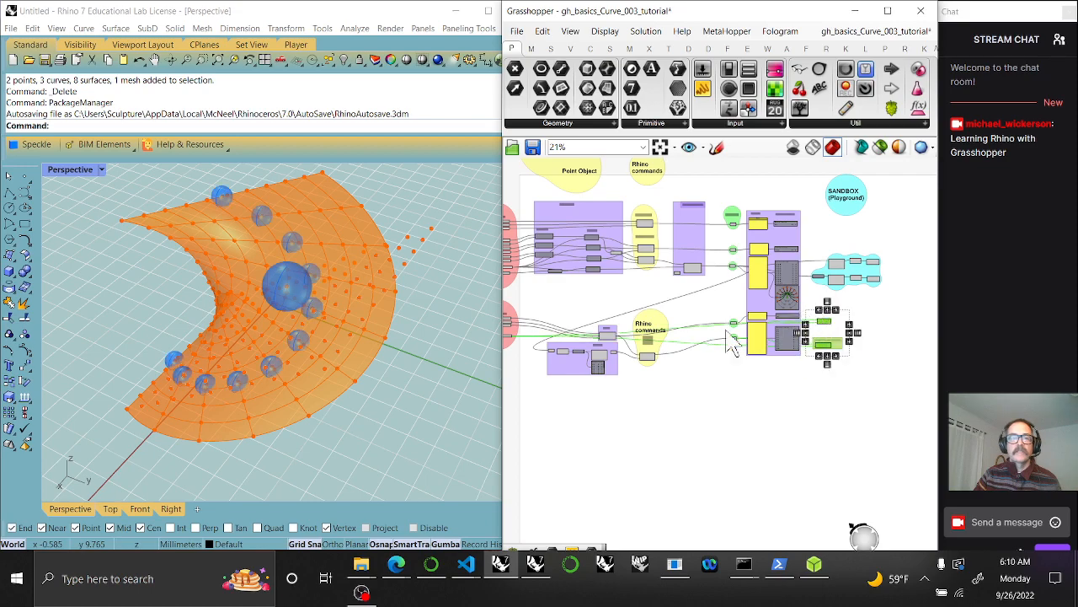
{"action": "scroll", "coordinate": [722, 344], "scroll_direction": "up", "scroll_amount": 4}
{"action": "scroll", "coordinate": [722, 357], "scroll_direction": "up", "scroll_amount": 6}
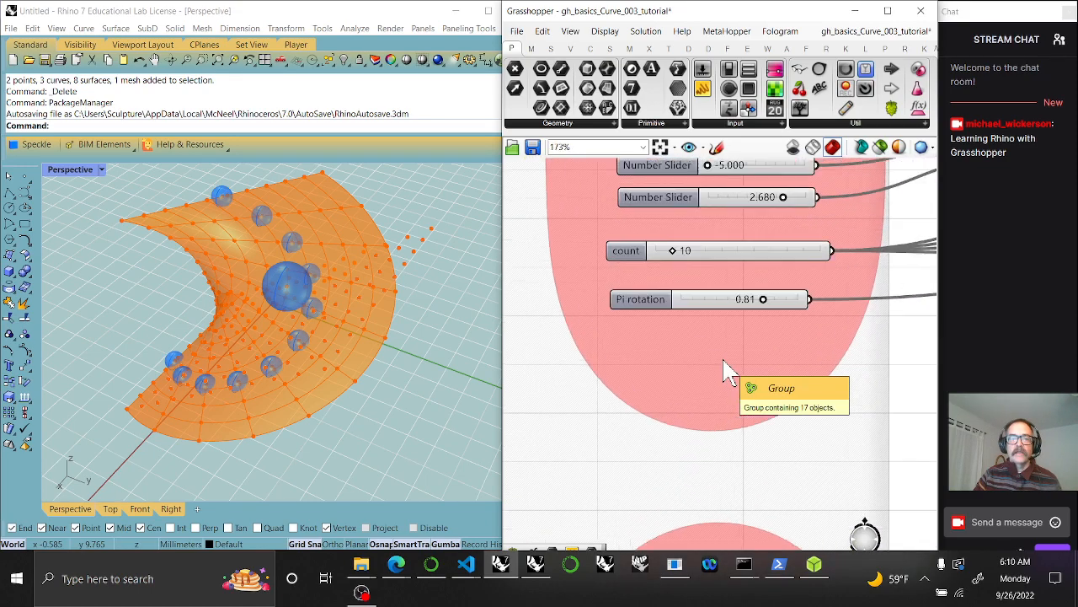
{"action": "mouse_move", "coordinate": [759, 299]}
{"action": "left_mouse_down"}
{"action": "mouse_move", "coordinate": [730, 299]}
{"action": "mouse_move", "coordinate": [759, 300]}
{"action": "mouse_move", "coordinate": [749, 299]}
{"action": "left_mouse_up"}
{"action": "right_click_drag", "start_coordinate": [733, 531], "coordinate": [713, 253]}
{"action": "mouse_move", "coordinate": [696, 270]}
{"action": "left_mouse_down"}
{"action": "mouse_move", "coordinate": [730, 271]}
{"action": "mouse_move", "coordinate": [693, 271]}
{"action": "left_mouse_up"}
Bring up Rhino's Curve > Point Object commands
{"action": "scroll", "coordinate": [728, 333], "scroll_direction": "down", "scroll_amount": 5}
{"action": "right_click_drag", "start_coordinate": [805, 438], "coordinate": [679, 385]}
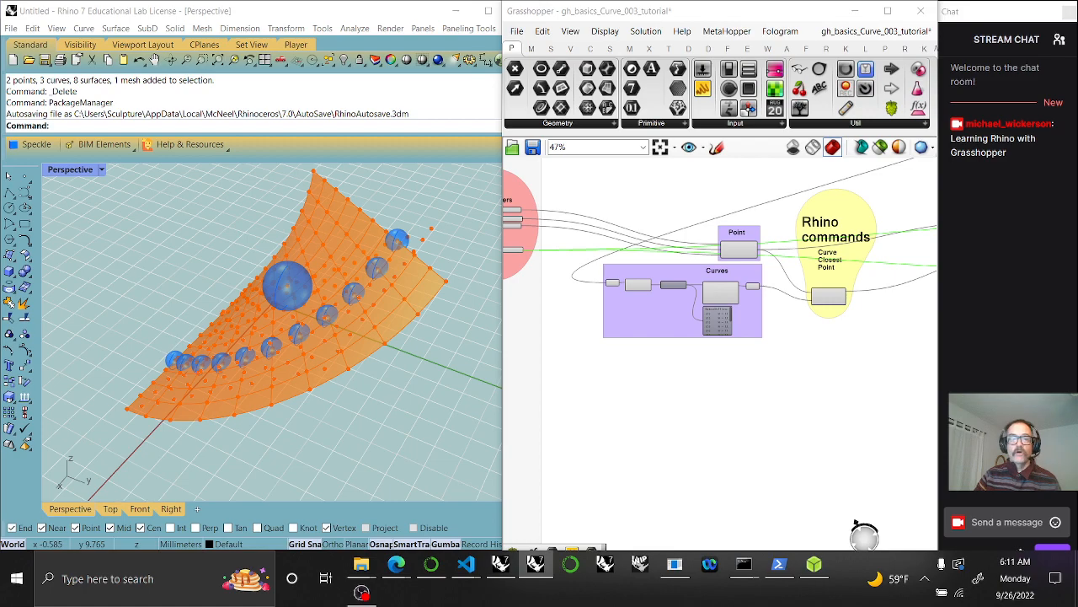
{"action": "left_click", "coordinate": [83, 28]}
{"action": "mouse_move", "coordinate": [123, 59]}
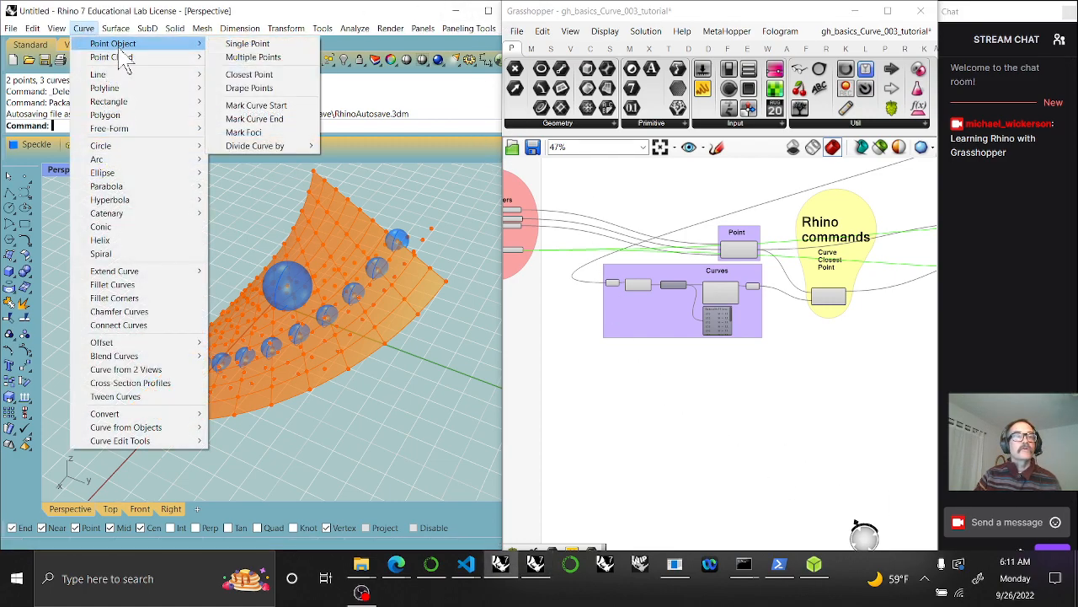
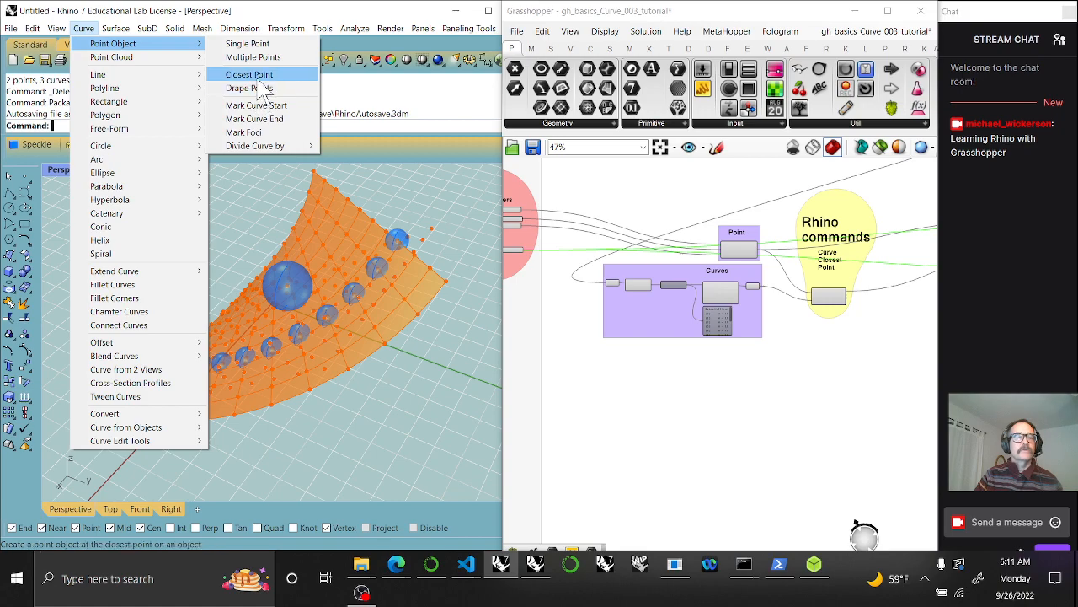
Start and cancel Rhino's Drape points command, then return to Grasshopper
{"action": "left_click", "coordinate": [249, 88]}
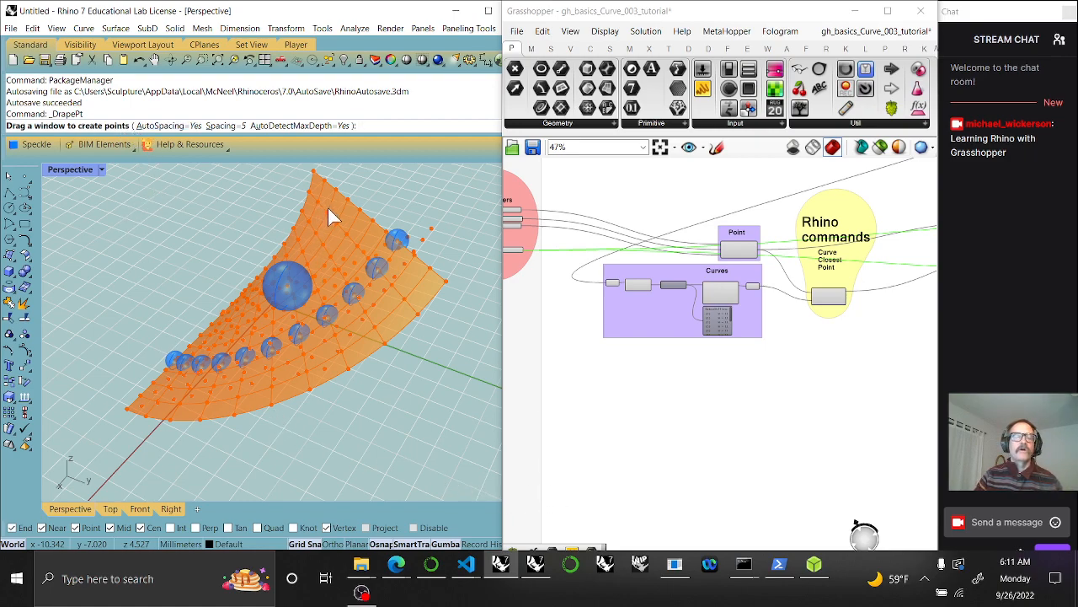
{"action": "key", "text": "Escape"}
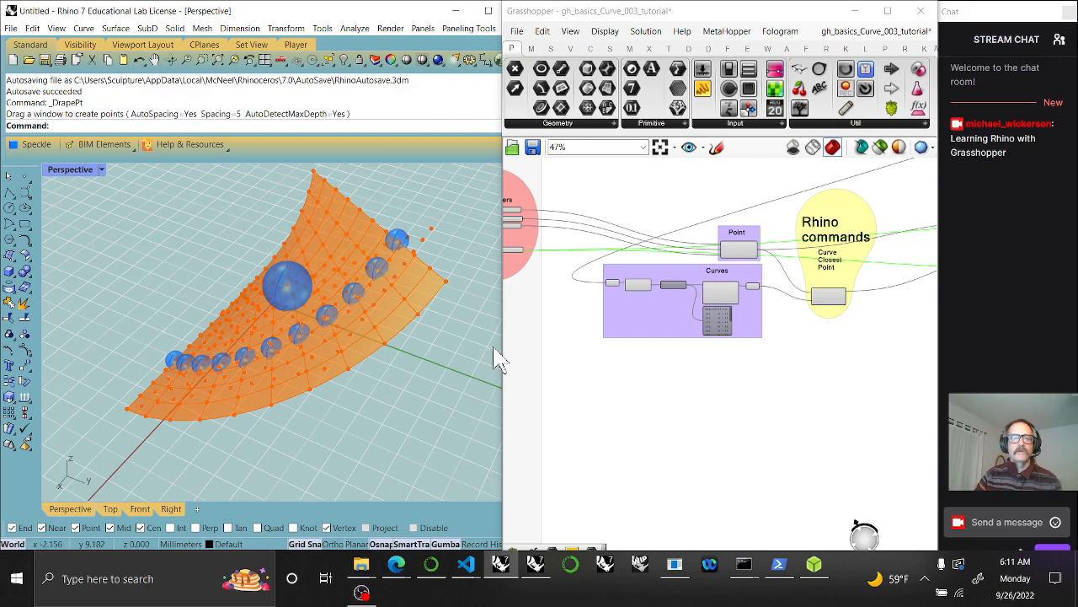
{"action": "left_click", "coordinate": [84, 28]}
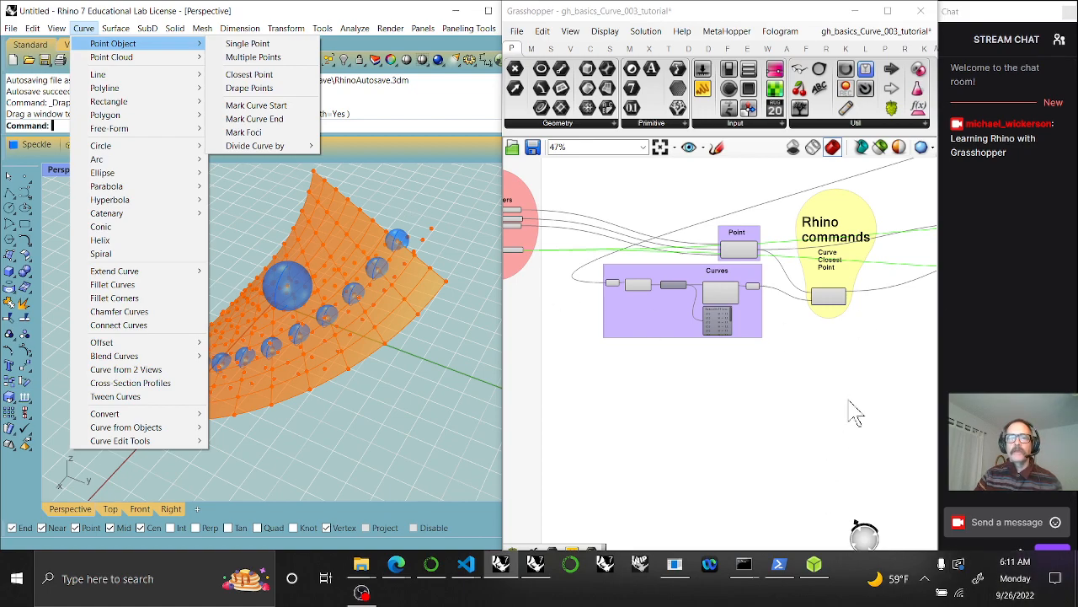
{"action": "left_click", "coordinate": [768, 403]}
Copy the Curve Closest Point label and edit the copy to read 'Mark Curve Start' on two lines
{"action": "right_click_drag", "start_coordinate": [834, 410], "coordinate": [721, 404]}
{"action": "scroll", "coordinate": [748, 298], "scroll_direction": "up", "scroll_amount": 3}
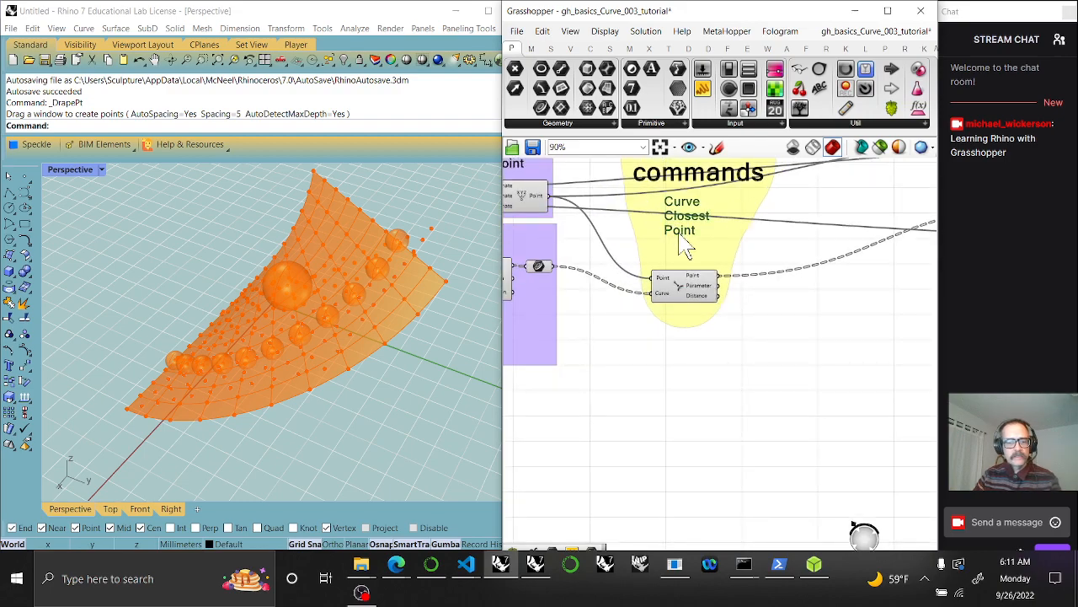
{"action": "mouse_move", "coordinate": [686, 235]}
{"action": "left_mouse_down"}
{"action": "mouse_move", "coordinate": [681, 397]}
{"action": "mouse_move", "coordinate": [645, 441]}
{"action": "mouse_move", "coordinate": [646, 429]}
{"action": "mouse_move", "coordinate": [738, 424]}
{"action": "left_mouse_up"}
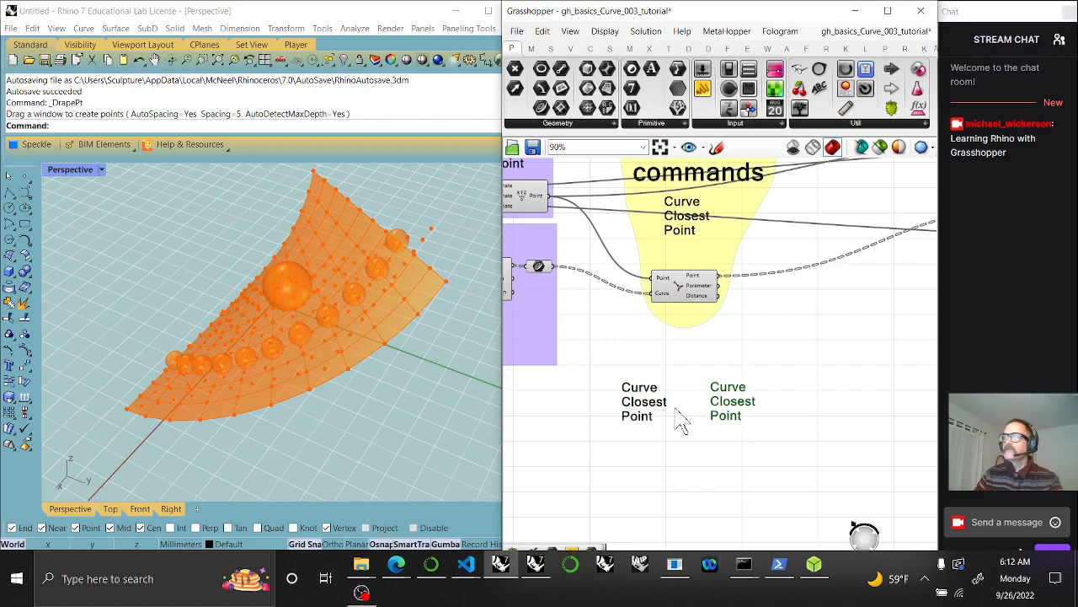
{"action": "double_click", "coordinate": [638, 408]}
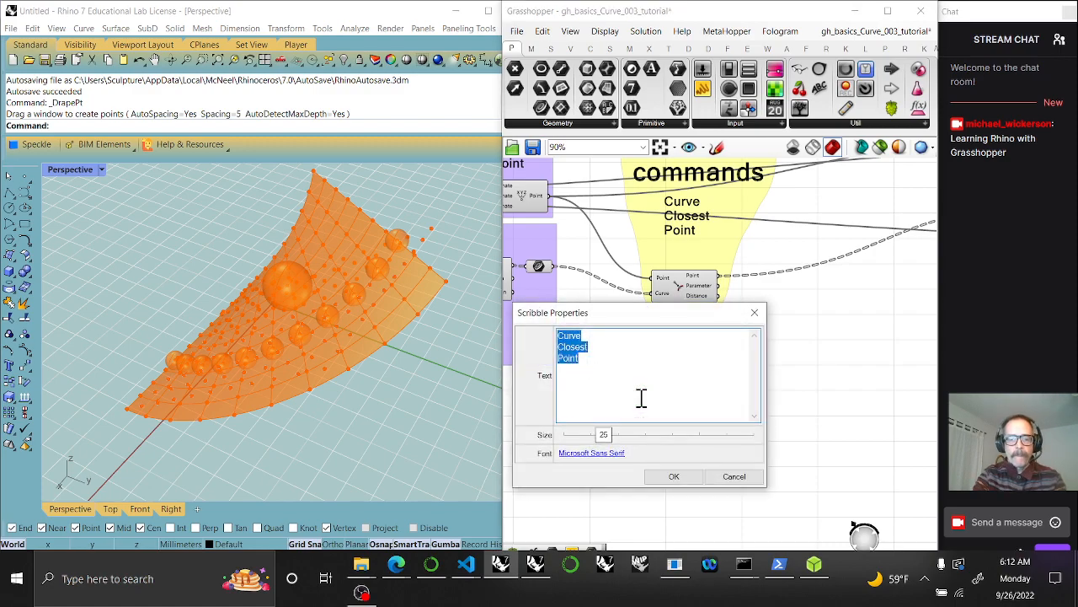
{"action": "type", "text": "Mark"}
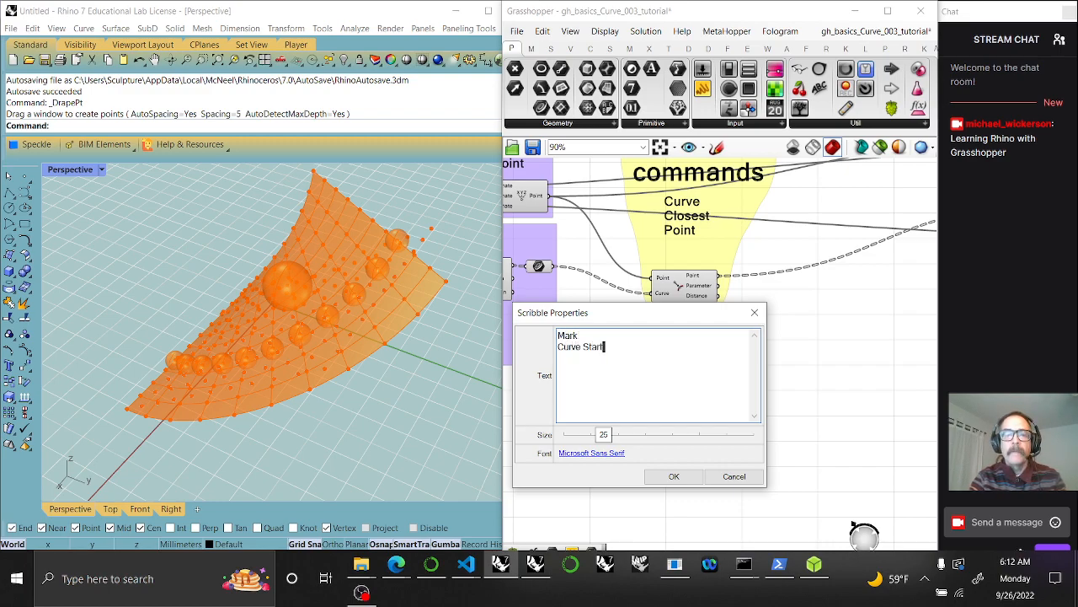
{"action": "left_click", "coordinate": [585, 346]}
{"action": "key", "text": "Return"}
{"action": "left_click", "coordinate": [674, 476]}
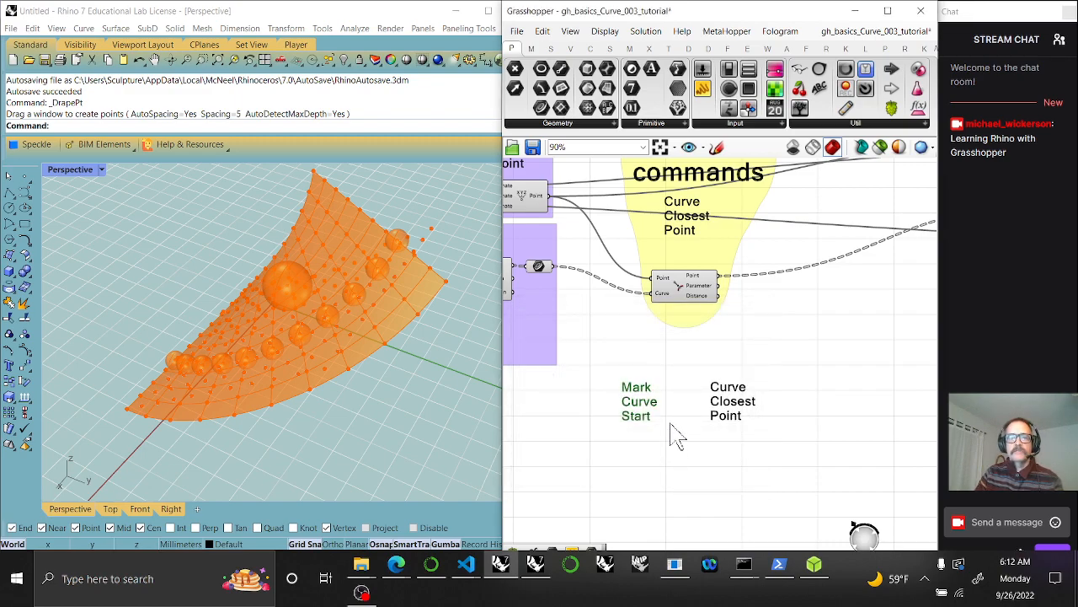
Edit the second copied label to read 'Mark Curve End'
{"action": "double_click", "coordinate": [723, 409]}
{"action": "type", "text": "Mark"}
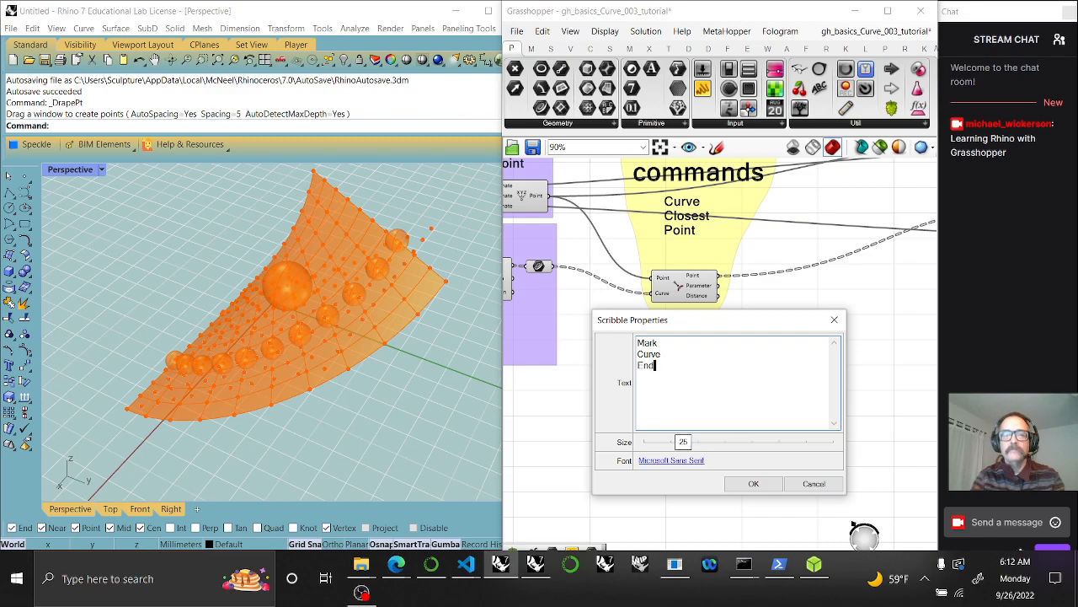
{"action": "left_click", "coordinate": [754, 486]}
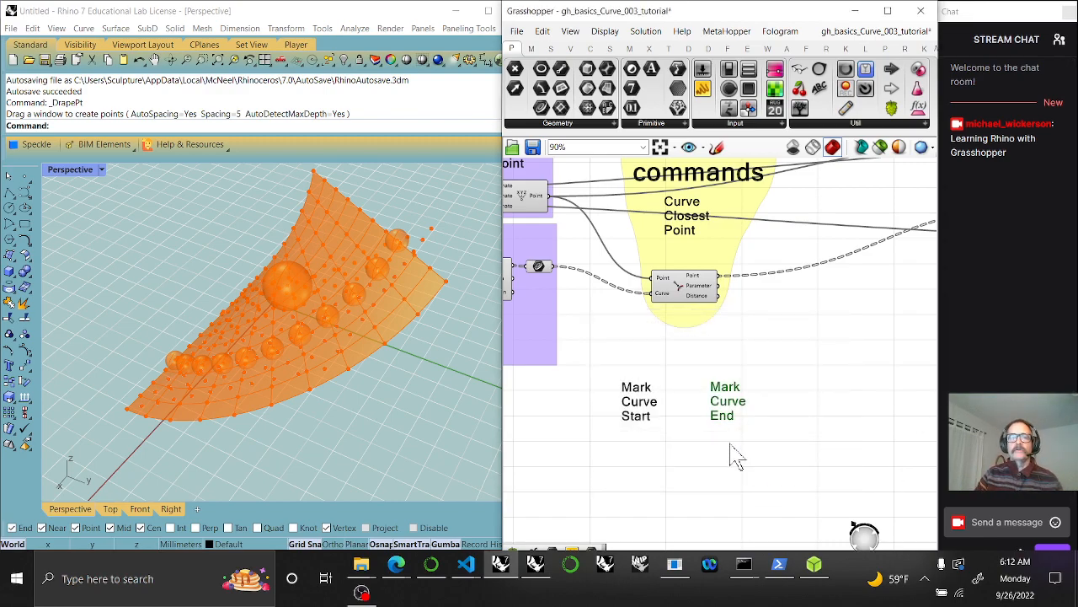
Place an End Points component below the Mark Curve labels
{"action": "left_click", "coordinate": [591, 48]}
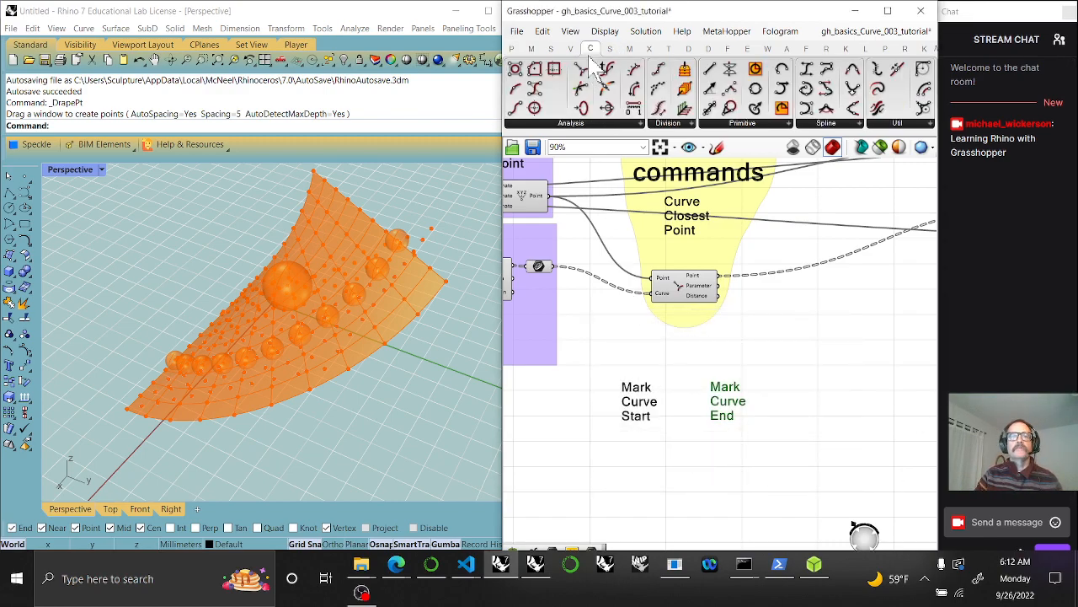
{"action": "left_click_drag", "start_coordinate": [516, 107], "coordinate": [681, 450]}
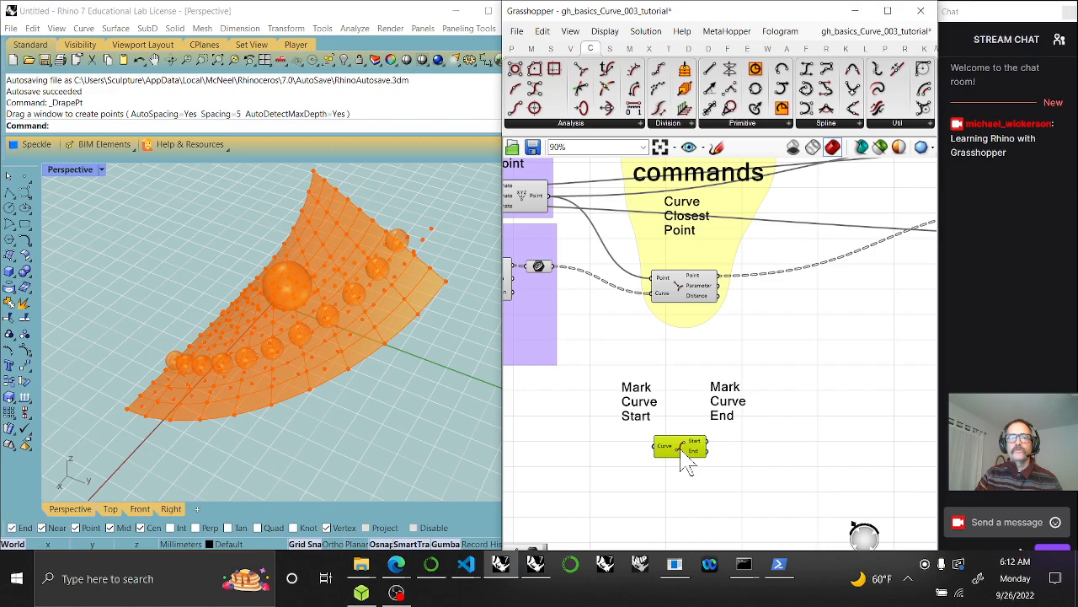
{"action": "left_click", "coordinate": [540, 268]}
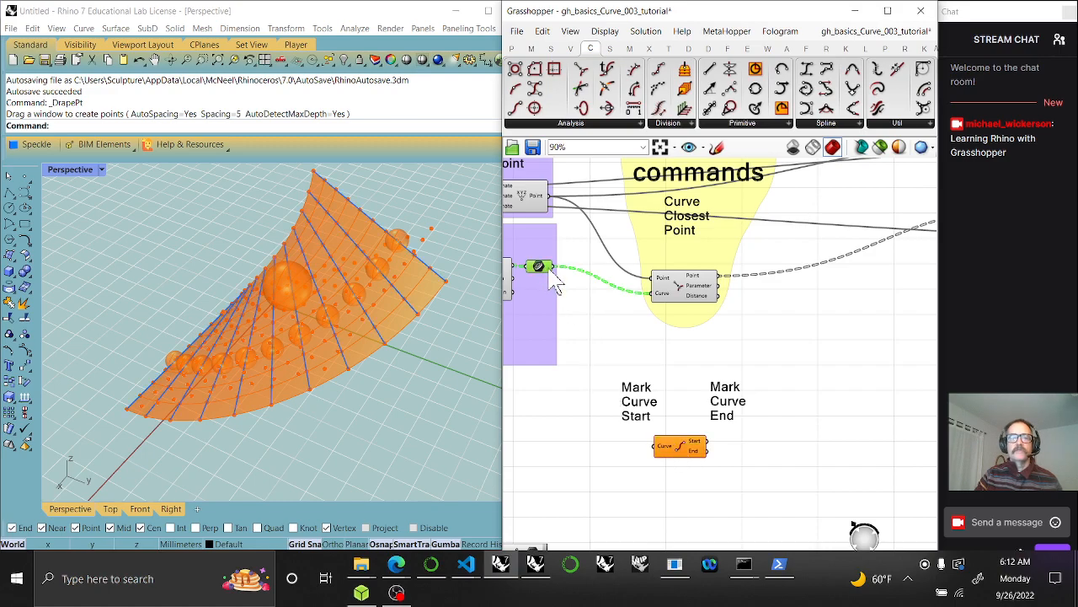
Add a Curve parameter fed by the existing curves and wire it into End Points
{"action": "left_click", "coordinate": [511, 48]}
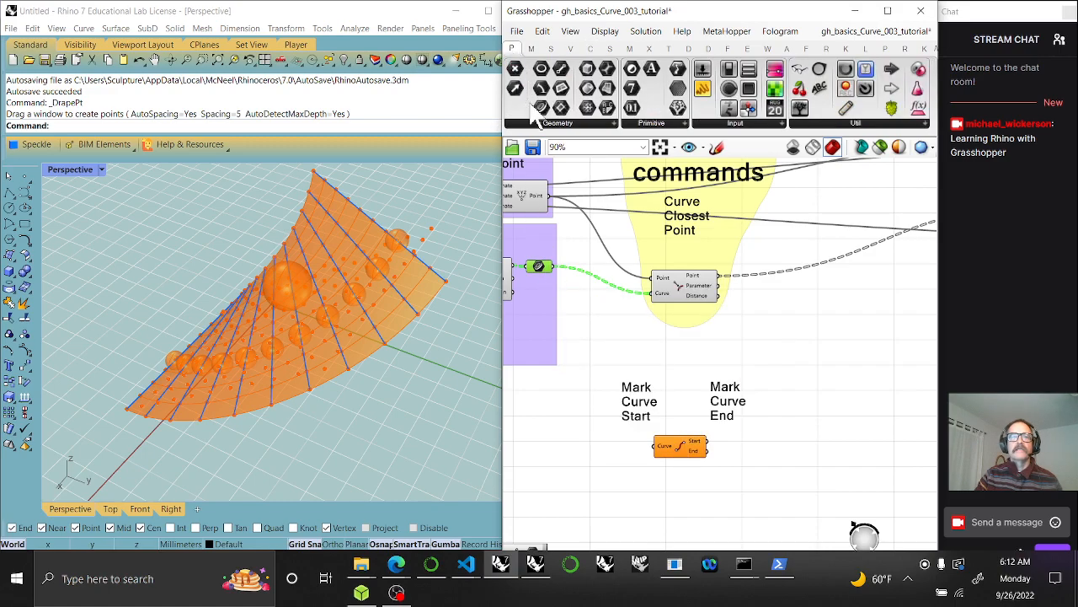
{"action": "left_click_drag", "start_coordinate": [541, 107], "coordinate": [571, 443]}
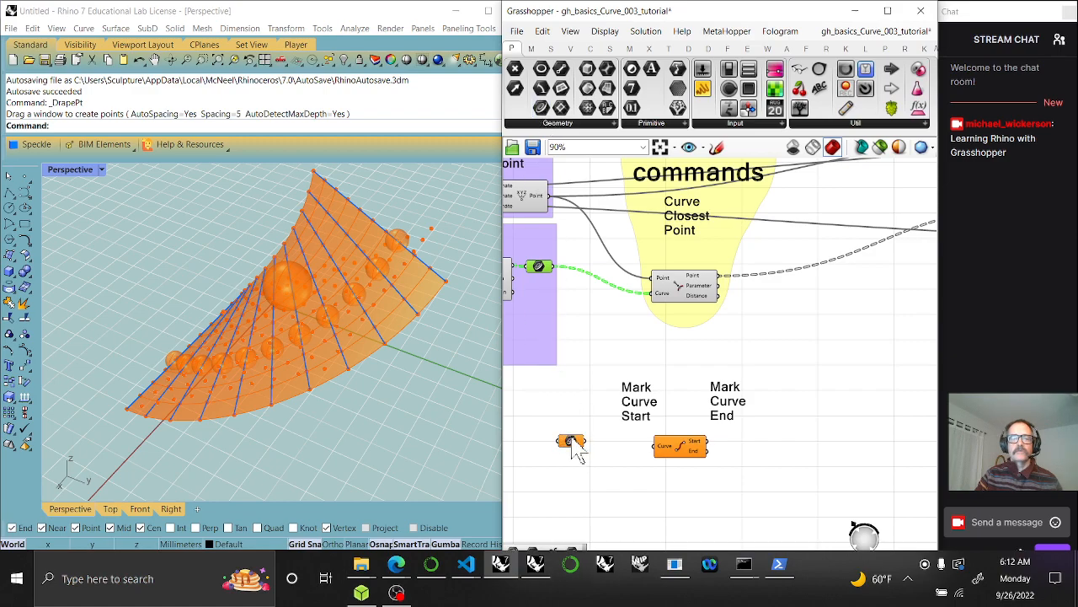
{"action": "left_click_drag", "start_coordinate": [552, 266], "coordinate": [658, 446]}
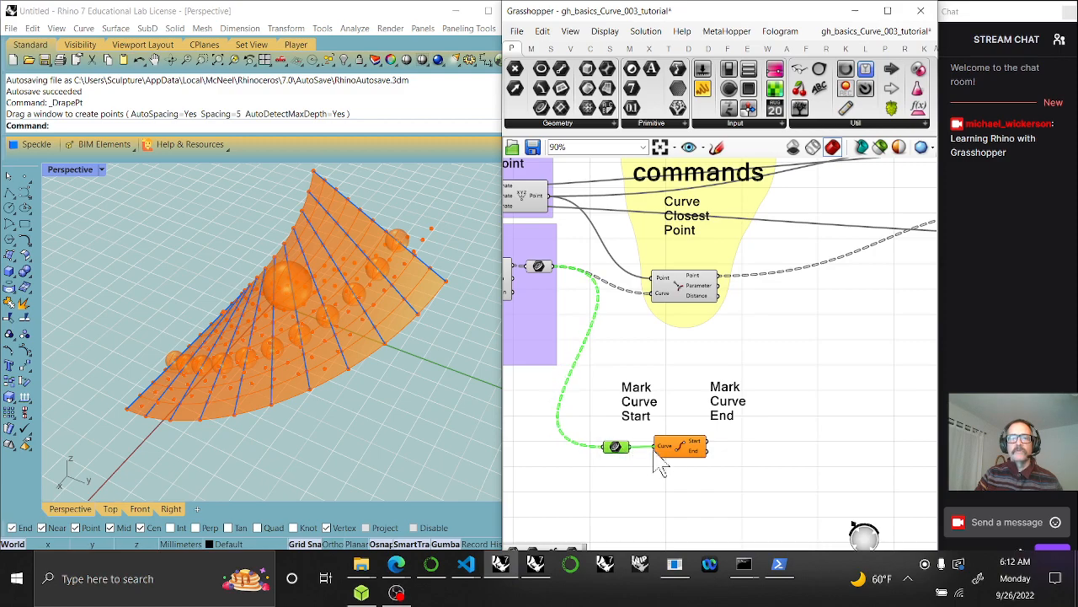
{"action": "left_click", "coordinate": [684, 455]}
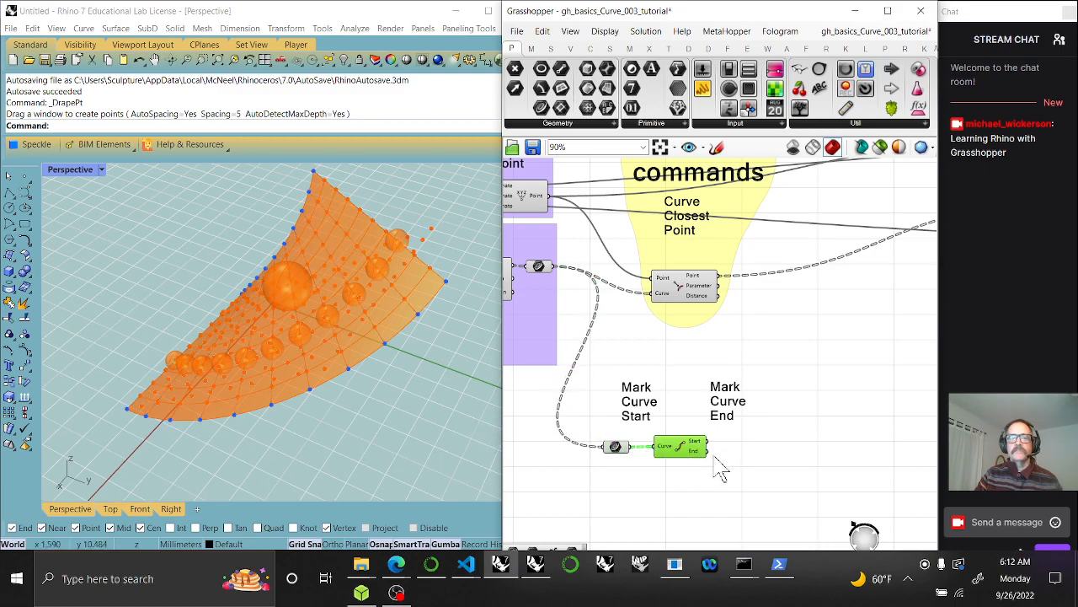
{"action": "mouse_move", "coordinate": [733, 489]}
{"action": "left_mouse_down"}
{"action": "mouse_move", "coordinate": [615, 433]}
{"action": "mouse_move", "coordinate": [631, 394]}
{"action": "mouse_move", "coordinate": [649, 396]}
{"action": "left_mouse_up"}
Group the Mark Curve labels together with the End Points component
{"action": "right_click", "coordinate": [687, 326]}
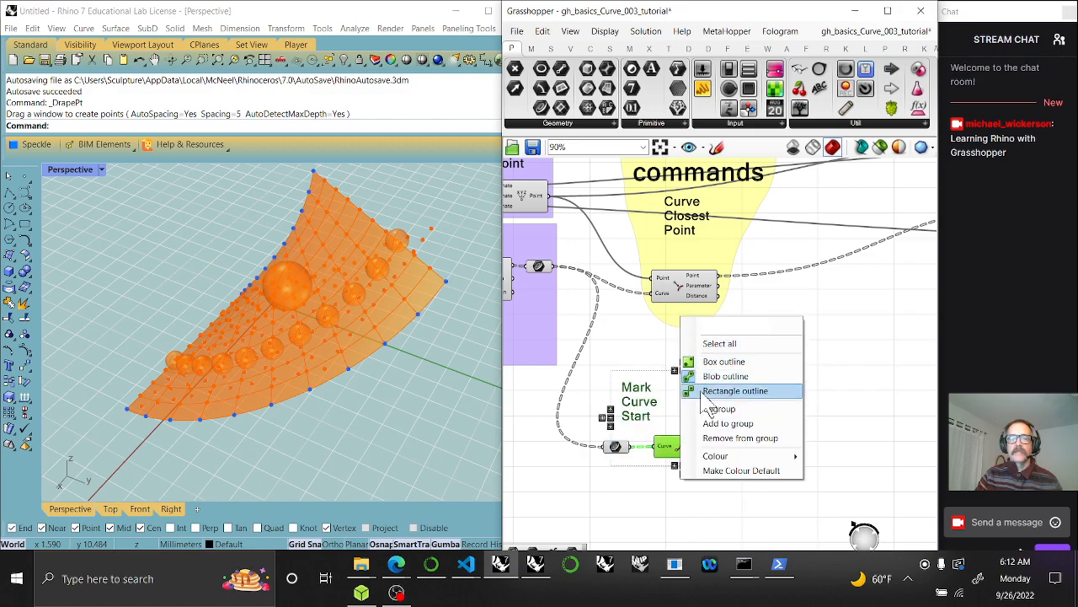
{"action": "left_click", "coordinate": [718, 421]}
{"action": "left_click", "coordinate": [775, 501]}
{"action": "right_click_drag", "start_coordinate": [775, 500], "coordinate": [744, 397]}
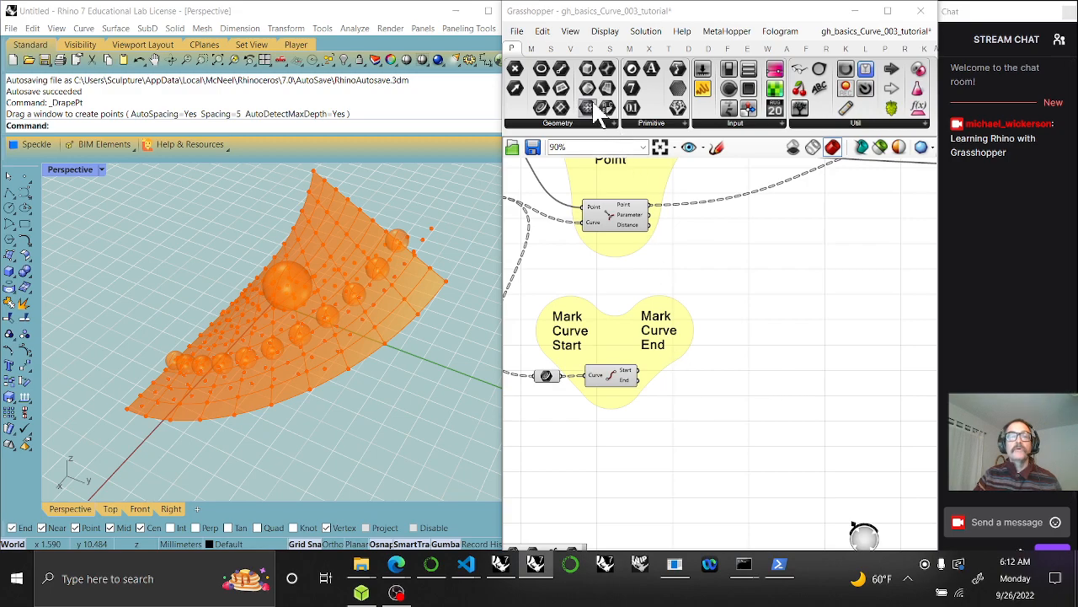
Add two Point parameters fed by End Points' Start and End outputs, placed to the right
{"action": "left_click_drag", "start_coordinate": [514, 74], "coordinate": [739, 371]}
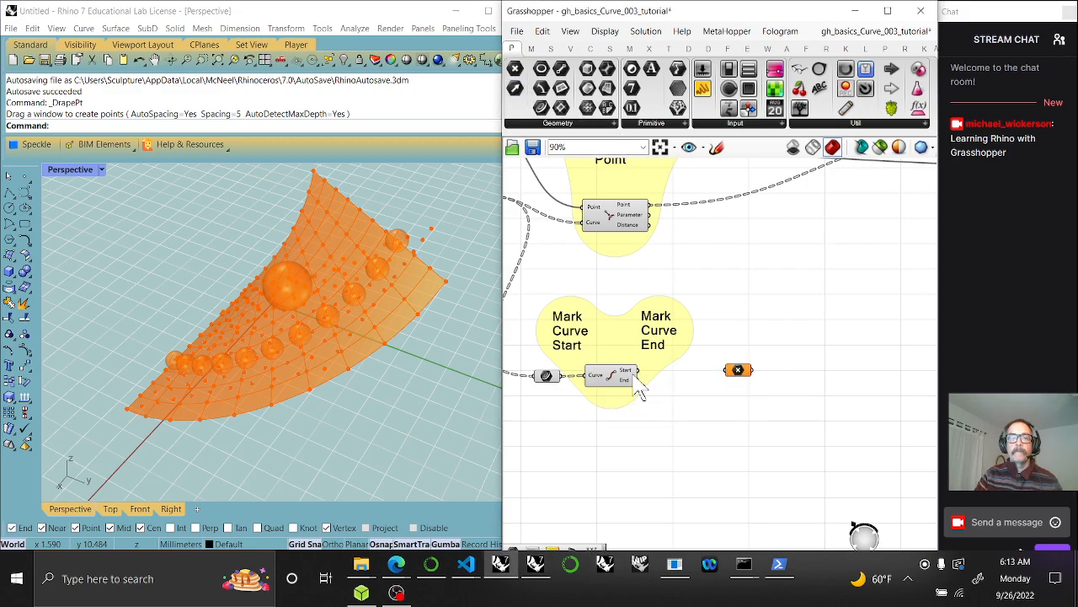
{"action": "left_click_drag", "start_coordinate": [642, 378], "coordinate": [741, 403]}
{"action": "left_click", "coordinate": [740, 372]}
{"action": "left_click_drag", "start_coordinate": [637, 383], "coordinate": [638, 381]}
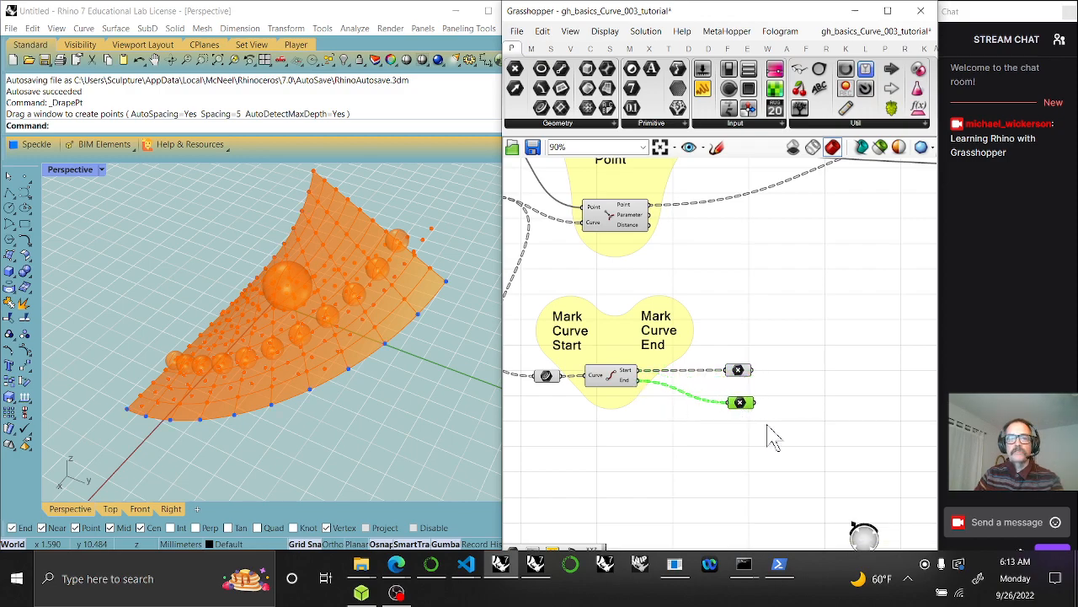
{"action": "left_click_drag", "start_coordinate": [747, 411], "coordinate": [740, 422]}
{"action": "left_click_drag", "start_coordinate": [782, 457], "coordinate": [787, 322]}
{"action": "scroll", "coordinate": [859, 283], "scroll_direction": "down", "scroll_amount": 4}
{"action": "right_click_drag", "start_coordinate": [843, 393], "coordinate": [726, 390]}
{"action": "left_click_drag", "start_coordinate": [714, 318], "coordinate": [806, 328]}
{"action": "scroll", "coordinate": [782, 234], "scroll_direction": "up", "scroll_amount": 3}
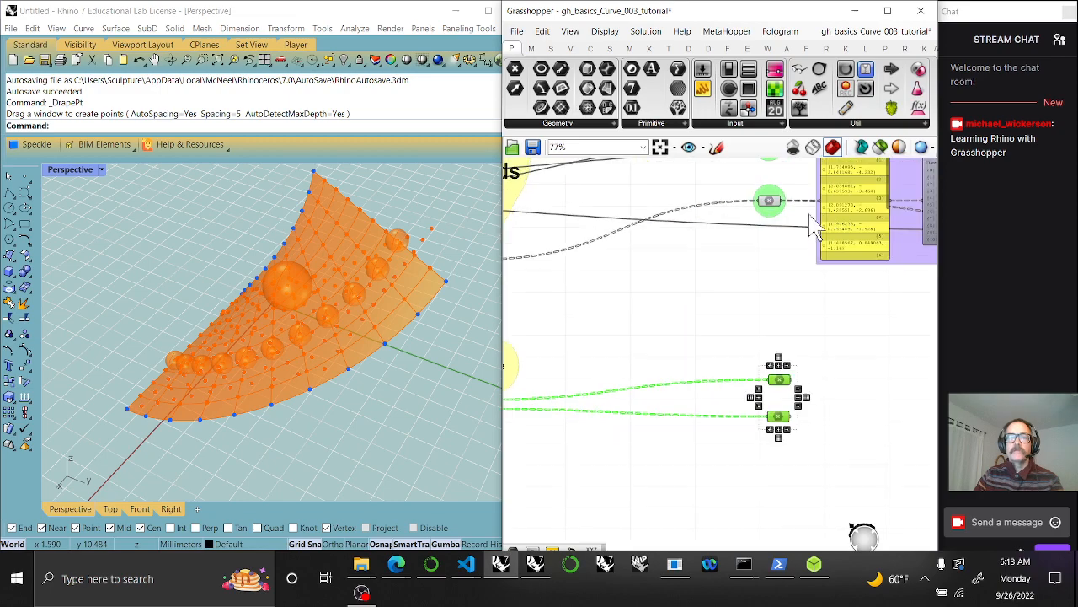
Add both Point parameters to the labelled group and line them up
{"action": "right_click", "coordinate": [776, 225]}
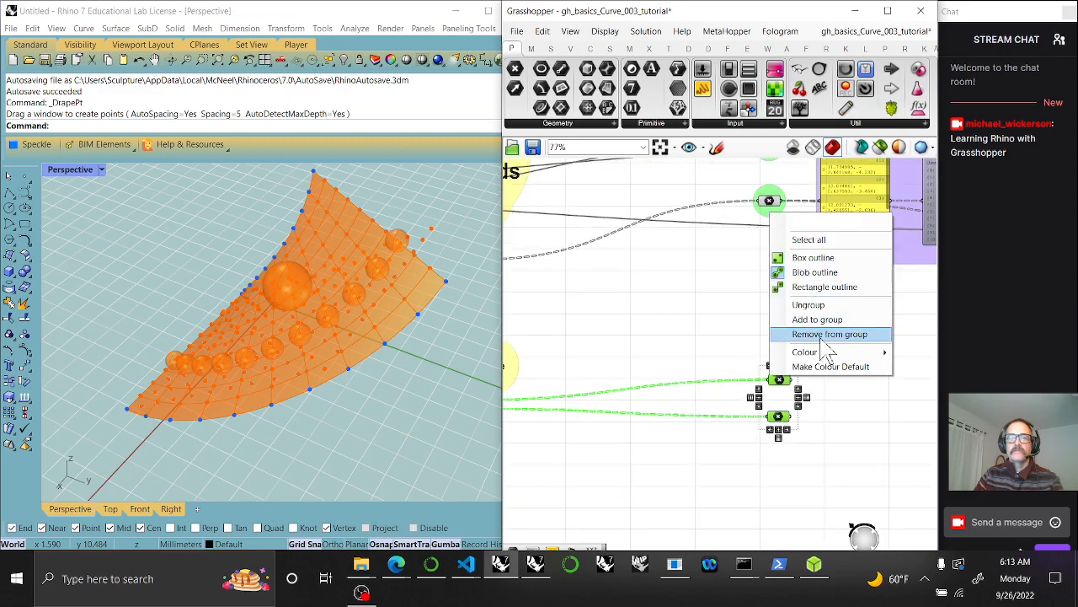
{"action": "left_click", "coordinate": [826, 318]}
{"action": "left_click", "coordinate": [763, 487]}
{"action": "left_click_drag", "start_coordinate": [779, 385], "coordinate": [769, 374]}
{"action": "left_click_drag", "start_coordinate": [784, 429], "coordinate": [776, 439]}
{"action": "scroll", "coordinate": [835, 436], "scroll_direction": "down", "scroll_amount": 3}
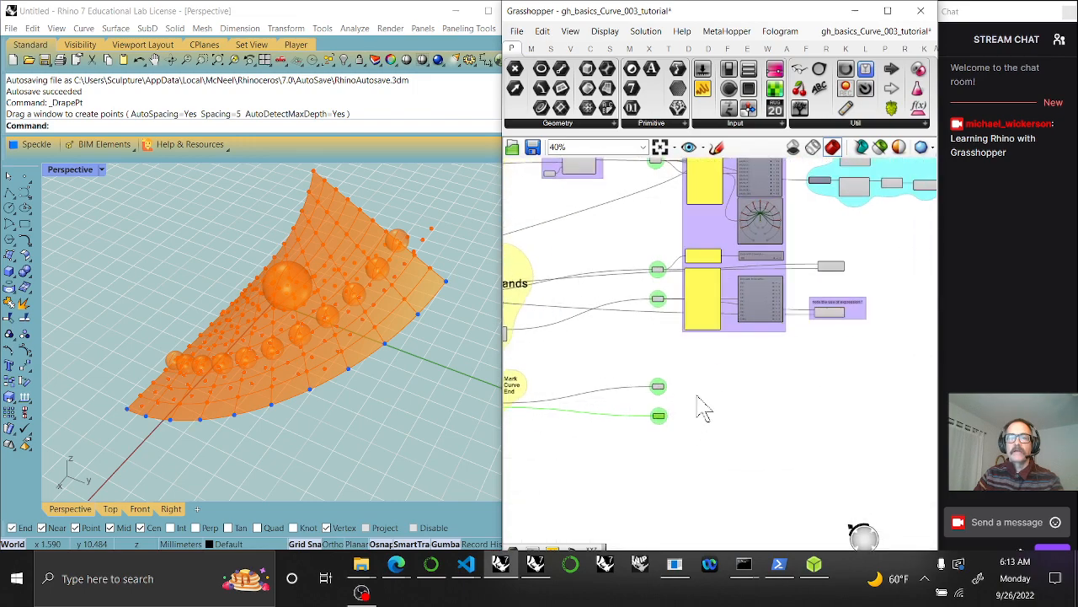
Copy the purple group's panel and Point Viewer beside each Point parameter
{"action": "left_click", "coordinate": [706, 257]}
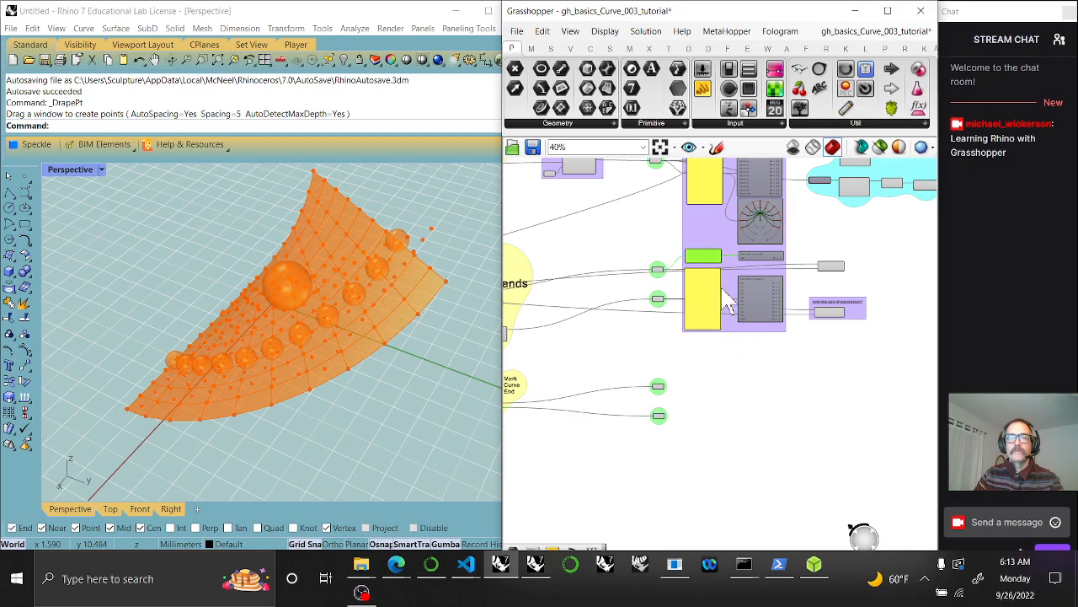
{"action": "left_click", "coordinate": [761, 258], "text": "shift"}
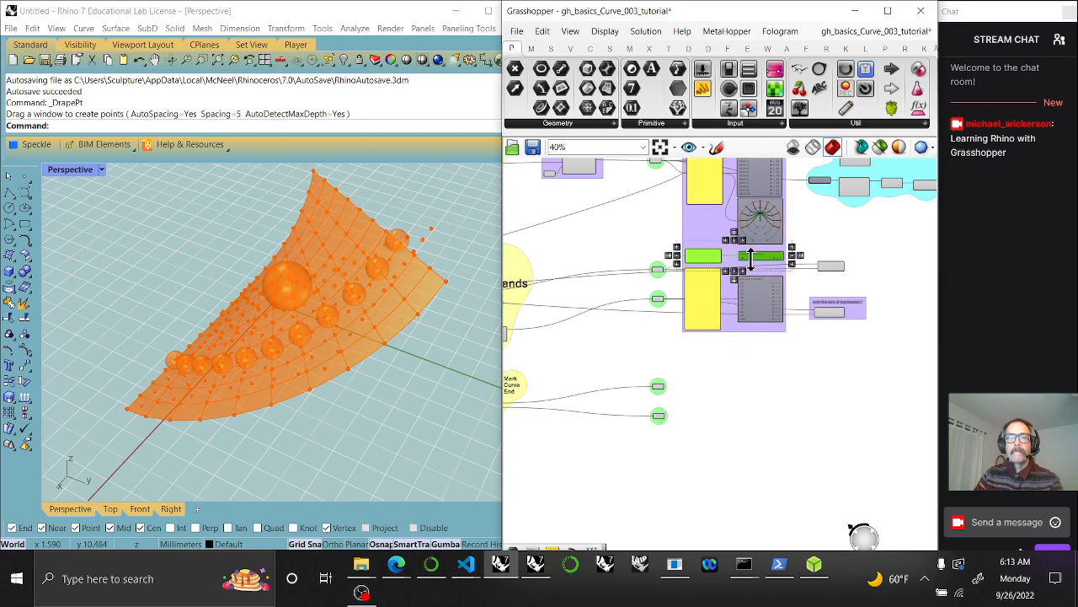
{"action": "left_click_drag", "start_coordinate": [712, 258], "coordinate": [712, 384]}
{"action": "key", "text": "ctrl+v"}
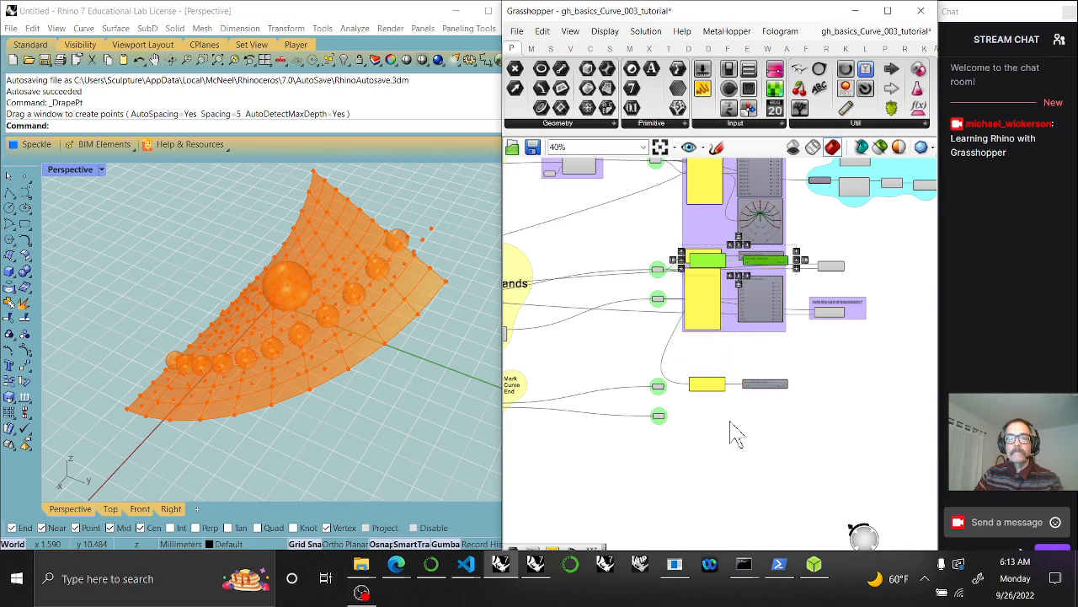
{"action": "left_click_drag", "start_coordinate": [730, 260], "coordinate": [717, 421]}
{"action": "scroll", "coordinate": [718, 429], "scroll_direction": "up", "scroll_amount": 6}
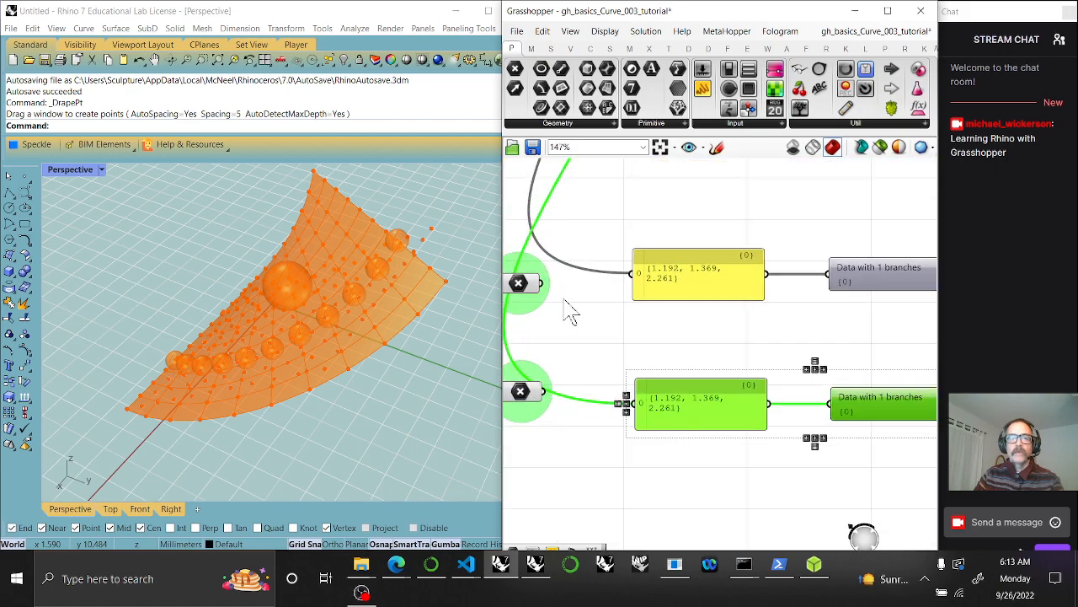
Wire each Point parameter into its panel and make both panels taller
{"action": "left_click_drag", "start_coordinate": [554, 284], "coordinate": [632, 276]}
{"action": "left_click_drag", "start_coordinate": [544, 393], "coordinate": [646, 414]}
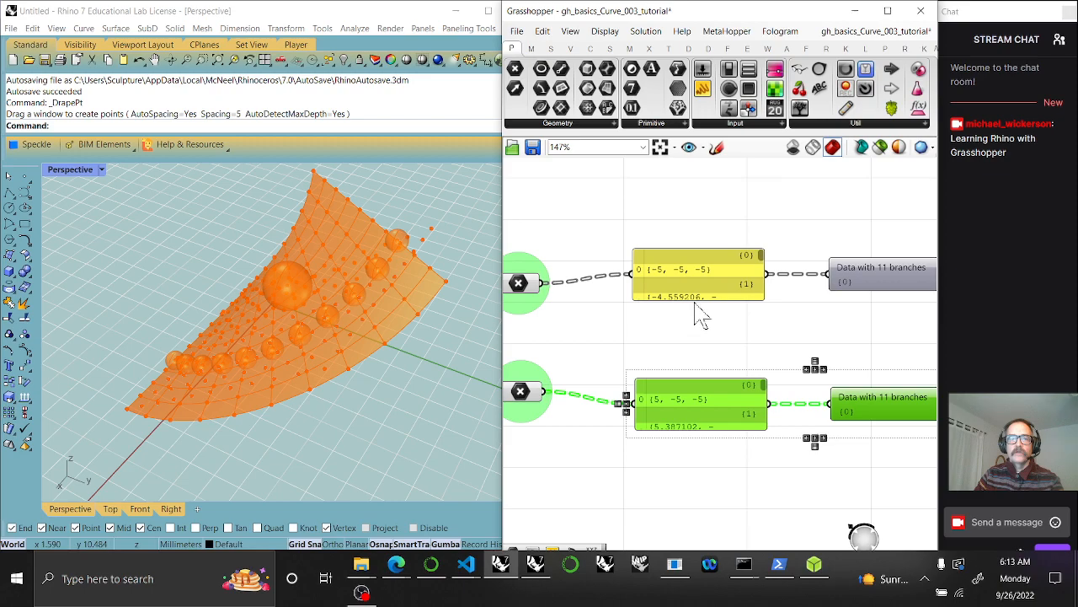
{"action": "left_click_drag", "start_coordinate": [694, 297], "coordinate": [694, 364]}
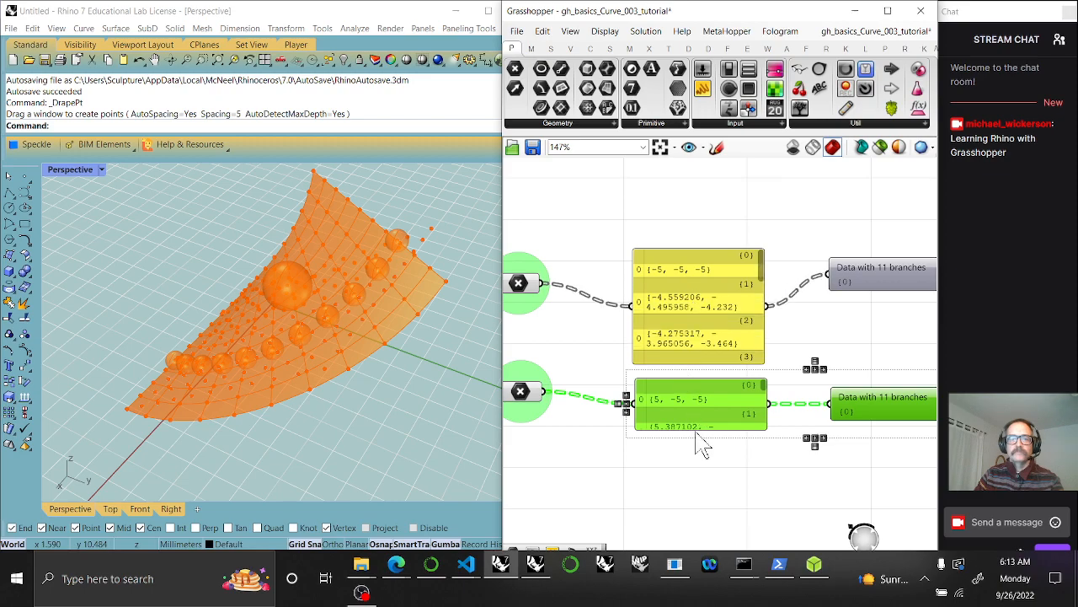
{"action": "left_click_drag", "start_coordinate": [697, 427], "coordinate": [700, 496]}
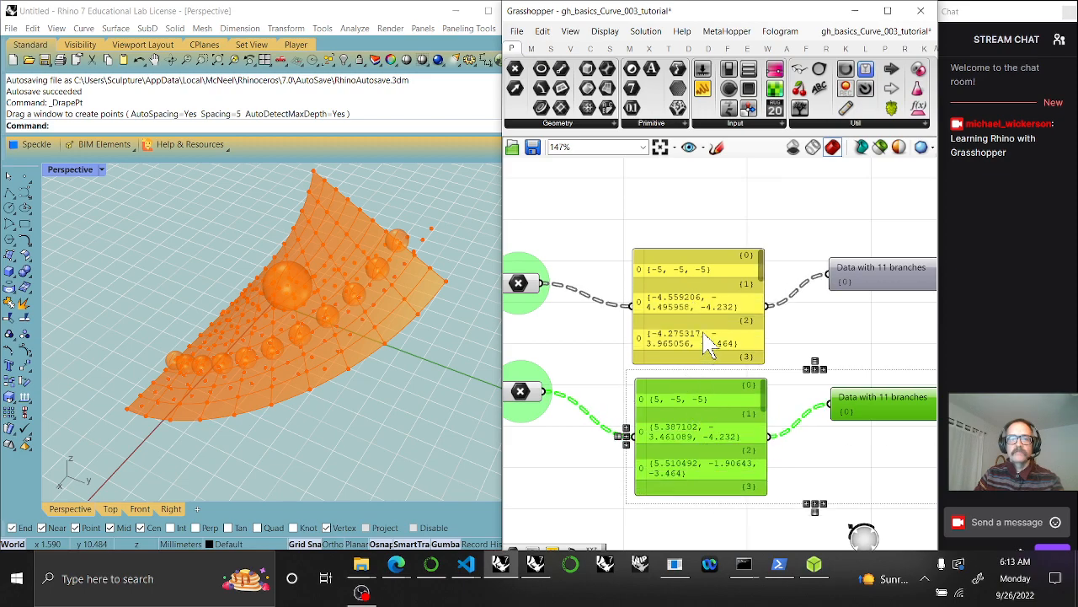
{"action": "left_click_drag", "start_coordinate": [712, 337], "coordinate": [710, 314]}
{"action": "left_click_drag", "start_coordinate": [711, 460], "coordinate": [710, 425]}
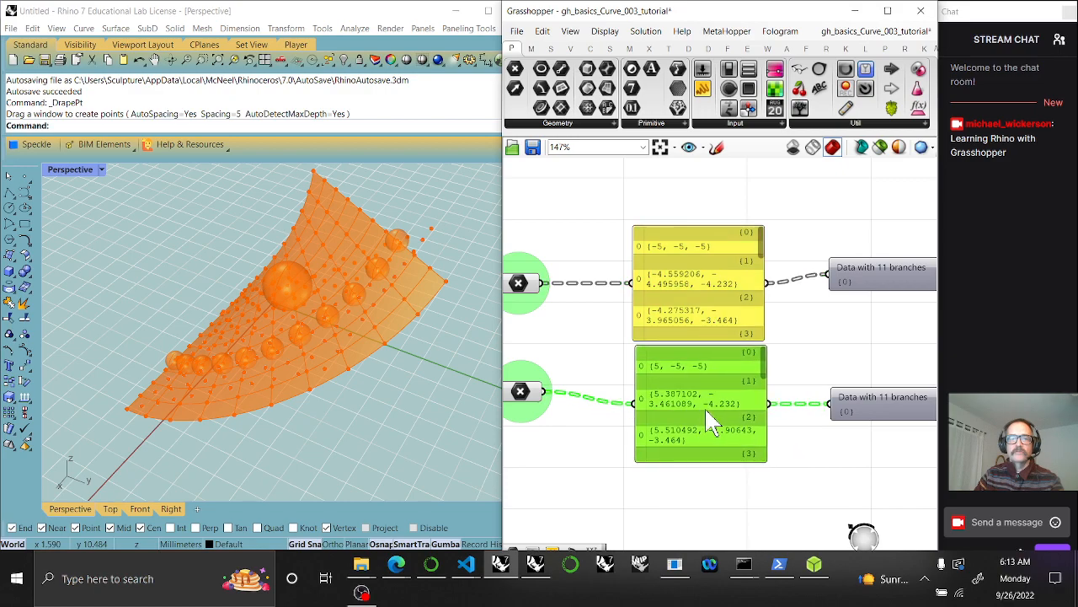
Expand both data viewers to list all 11 branches and align them beside the panels
{"action": "right_click_drag", "start_coordinate": [710, 426], "coordinate": [624, 421]}
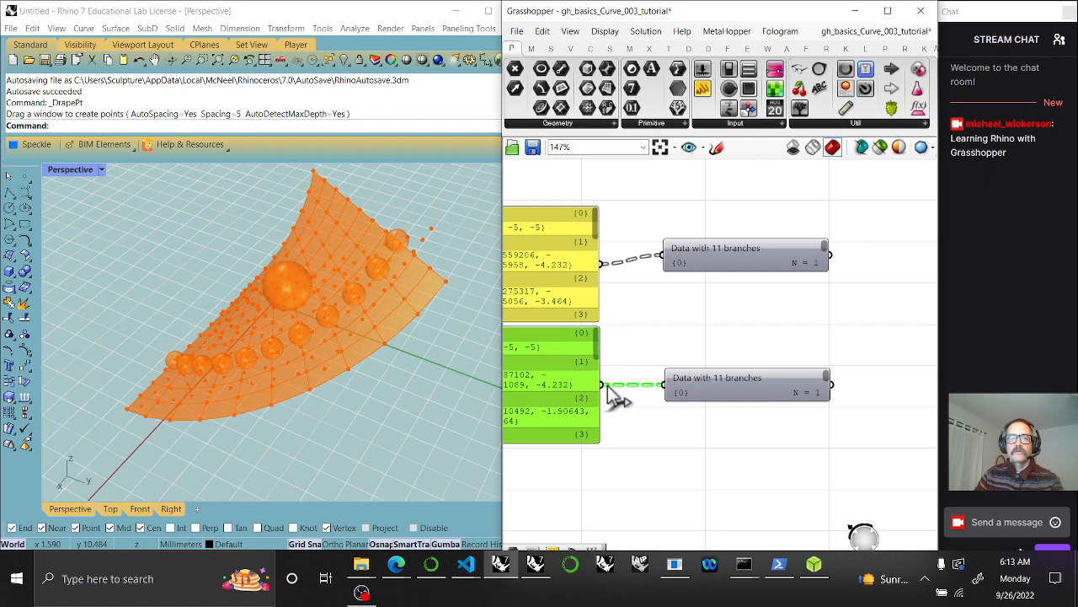
{"action": "double_click", "coordinate": [670, 393]}
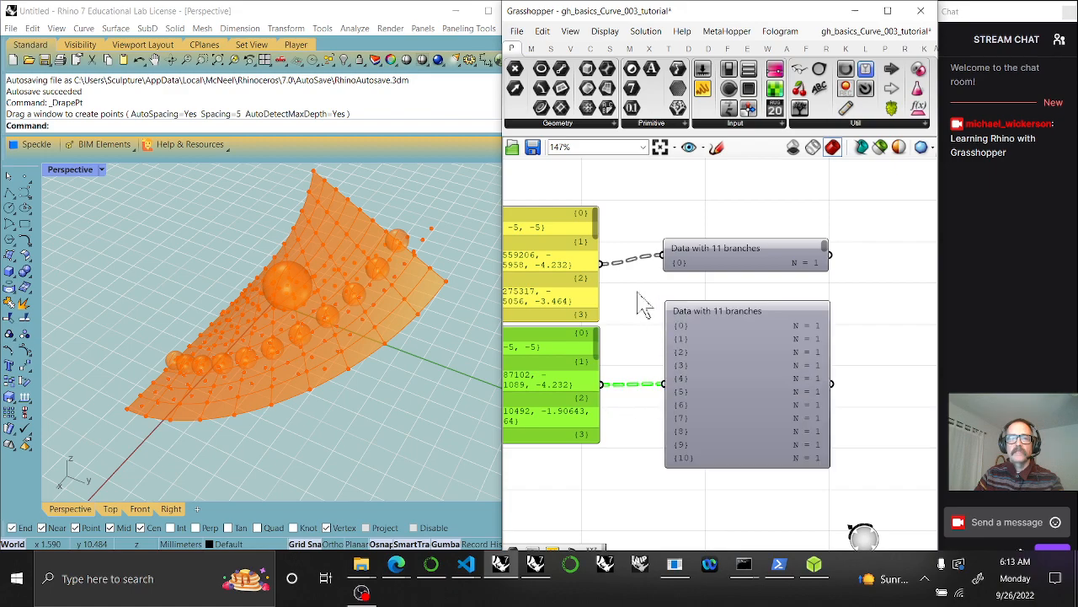
{"action": "double_click", "coordinate": [666, 254]}
{"action": "left_click_drag", "start_coordinate": [738, 273], "coordinate": [734, 217]}
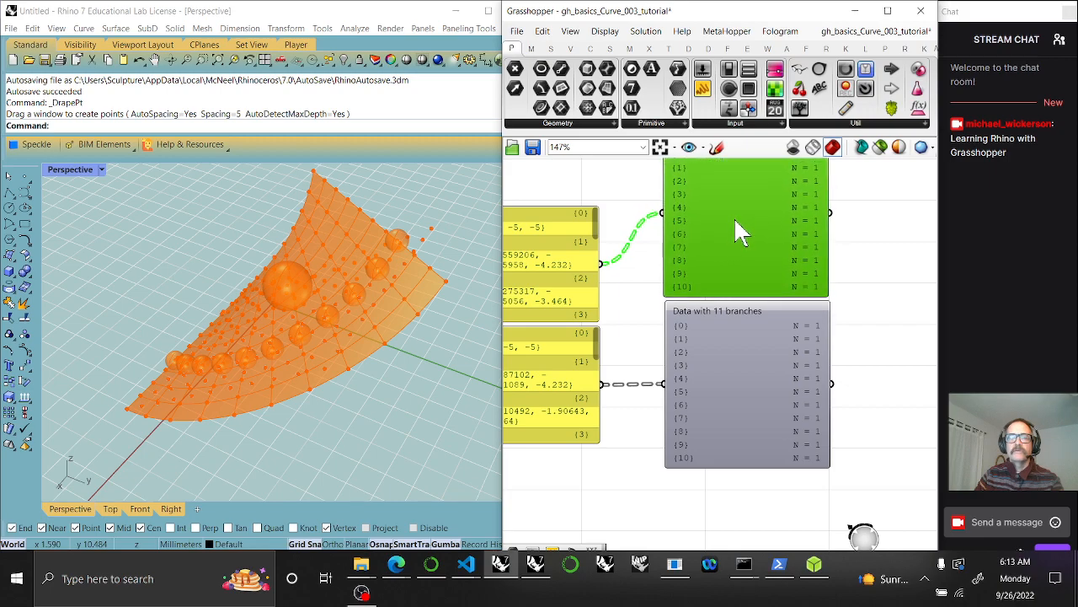
{"action": "left_click_drag", "start_coordinate": [751, 392], "coordinate": [751, 427]}
{"action": "left_click_drag", "start_coordinate": [749, 268], "coordinate": [753, 294]}
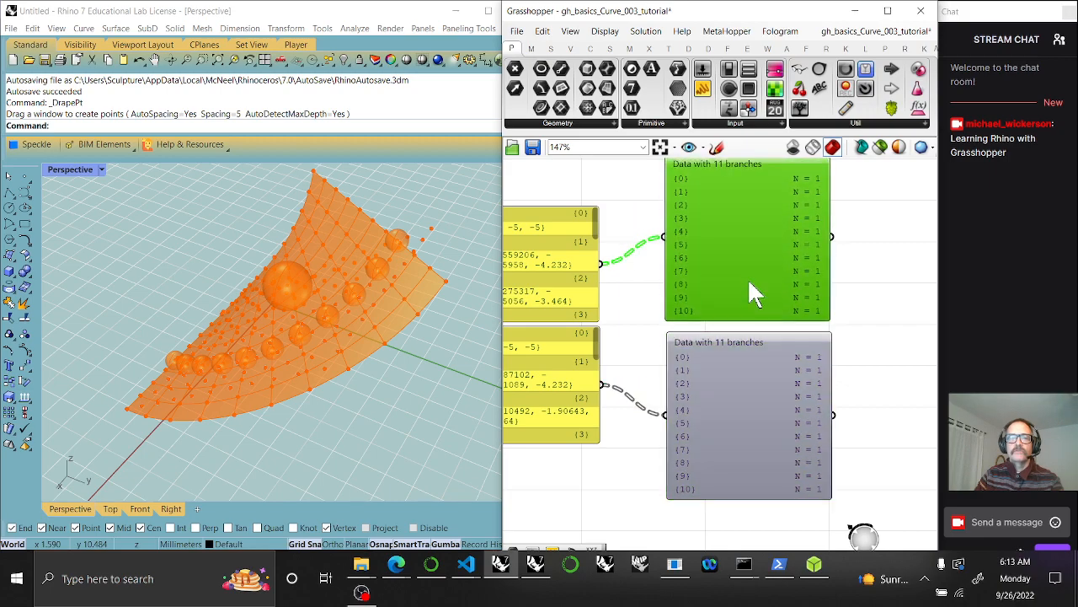
{"action": "scroll", "coordinate": [753, 294], "scroll_direction": "down", "scroll_amount": 4}
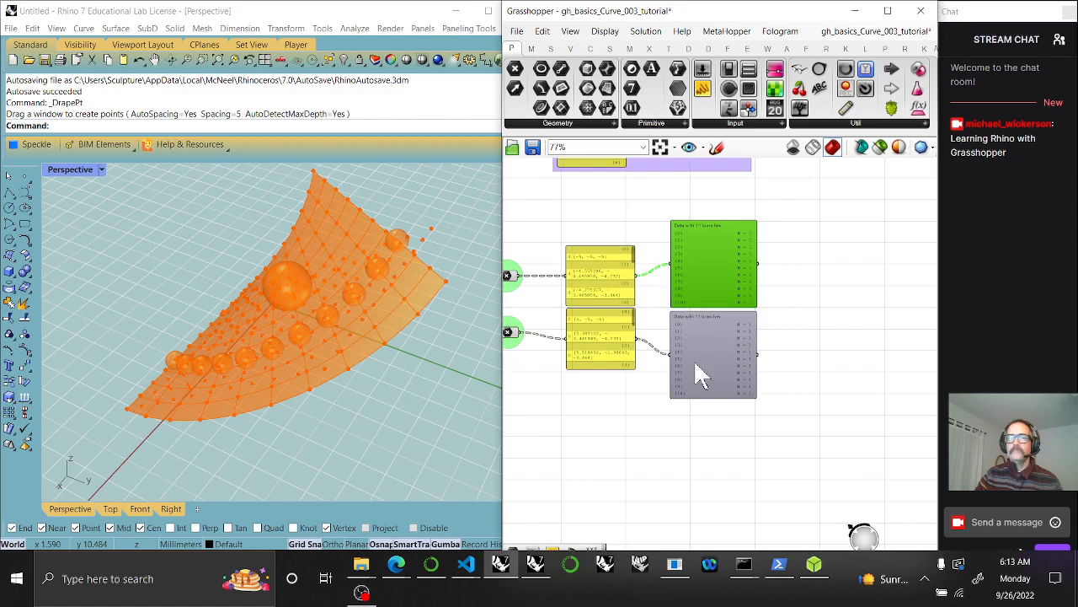
{"action": "scroll", "coordinate": [708, 379], "scroll_direction": "down", "scroll_amount": 3}
{"action": "left_click_drag", "start_coordinate": [726, 423], "coordinate": [650, 268]}
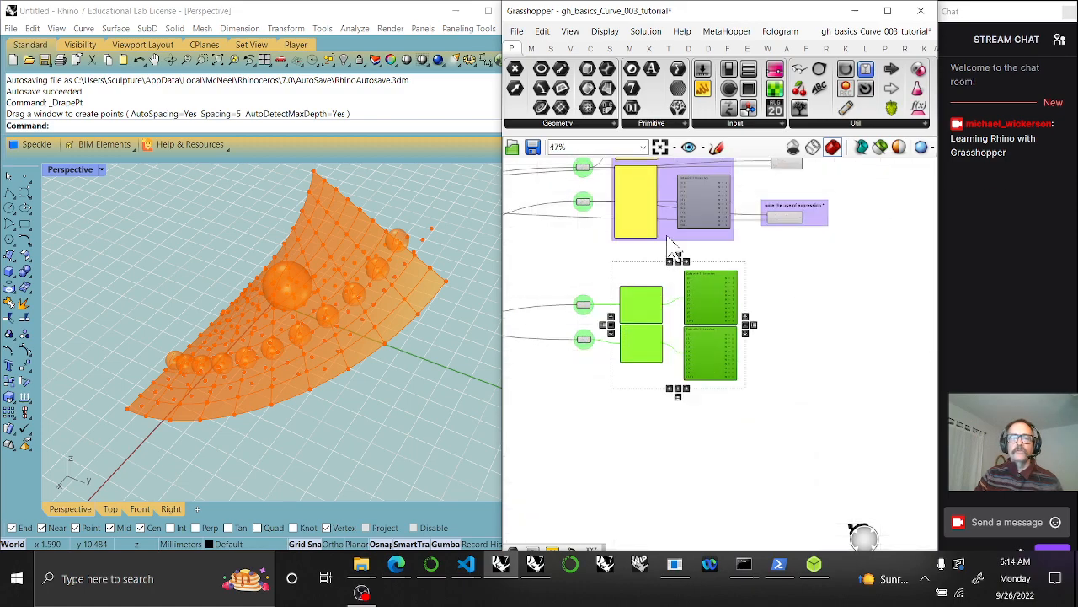
{"action": "right_click", "coordinate": [667, 236]}
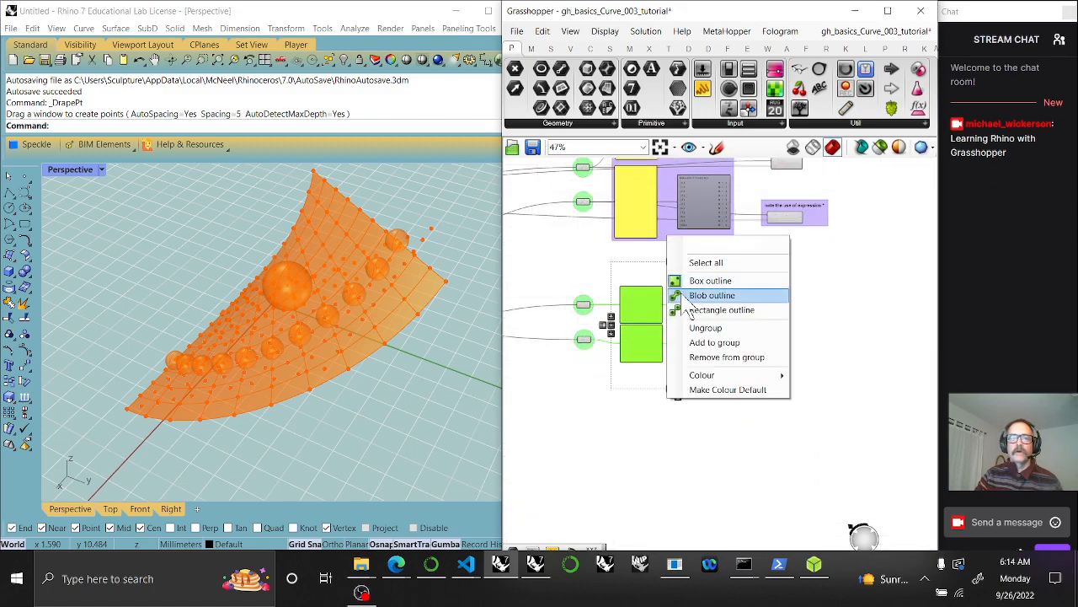
Add the panels and viewers to the purple group, then move a Sphere component out below
{"action": "left_click", "coordinate": [716, 343]}
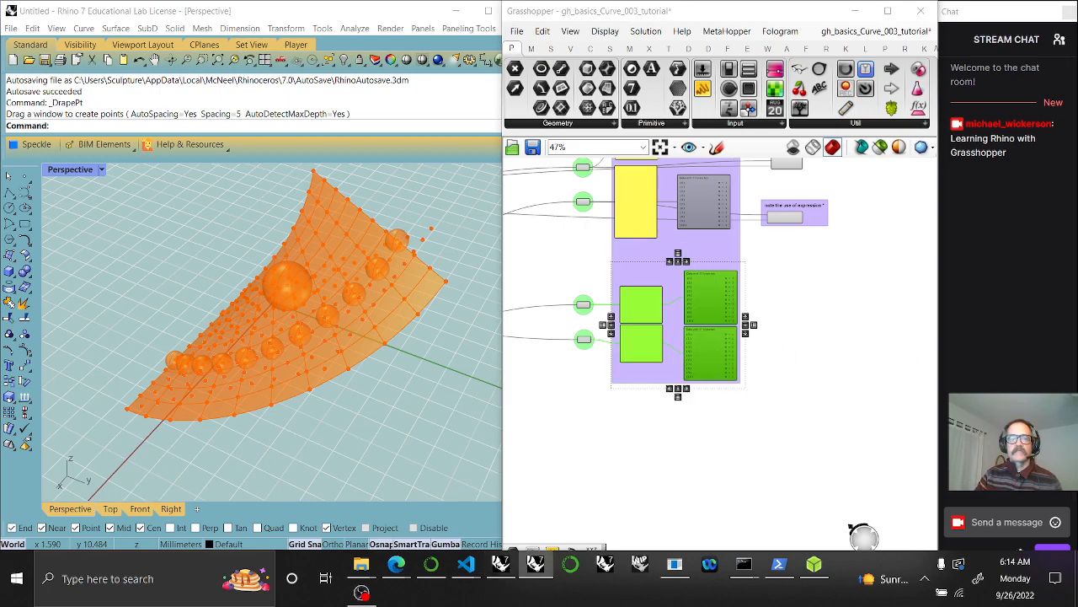
{"action": "scroll", "coordinate": [770, 376], "scroll_direction": "up", "scroll_amount": 5}
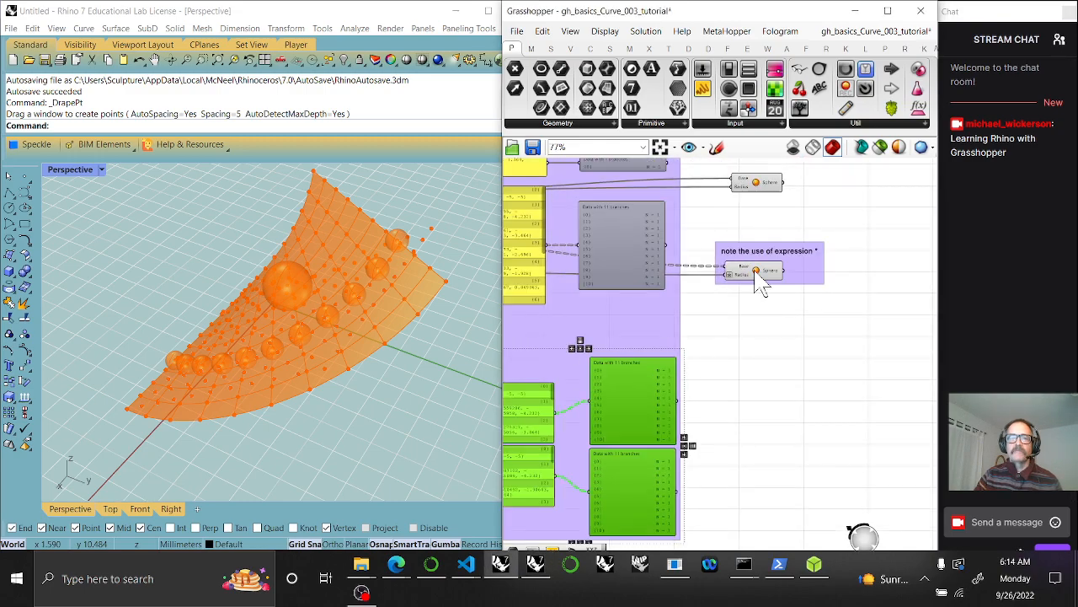
{"action": "left_click", "coordinate": [759, 283]}
{"action": "left_click_drag", "start_coordinate": [761, 285], "coordinate": [762, 506]}
{"action": "left_click_drag", "start_coordinate": [767, 280], "coordinate": [765, 405]}
{"action": "right_click_drag", "start_coordinate": [733, 459], "coordinate": [840, 462]}
Feed the lower foci points into the Sphere component's Base input
{"action": "left_click_drag", "start_coordinate": [847, 403], "coordinate": [837, 398]}
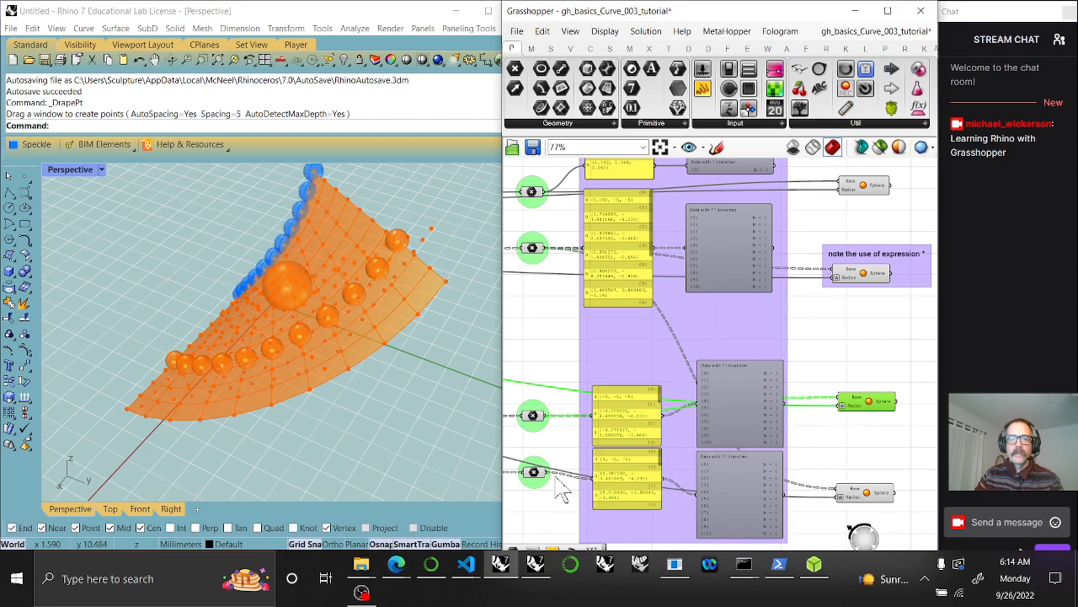
{"action": "left_click_drag", "start_coordinate": [549, 471], "coordinate": [840, 493]}
{"action": "left_click", "coordinate": [821, 432]}
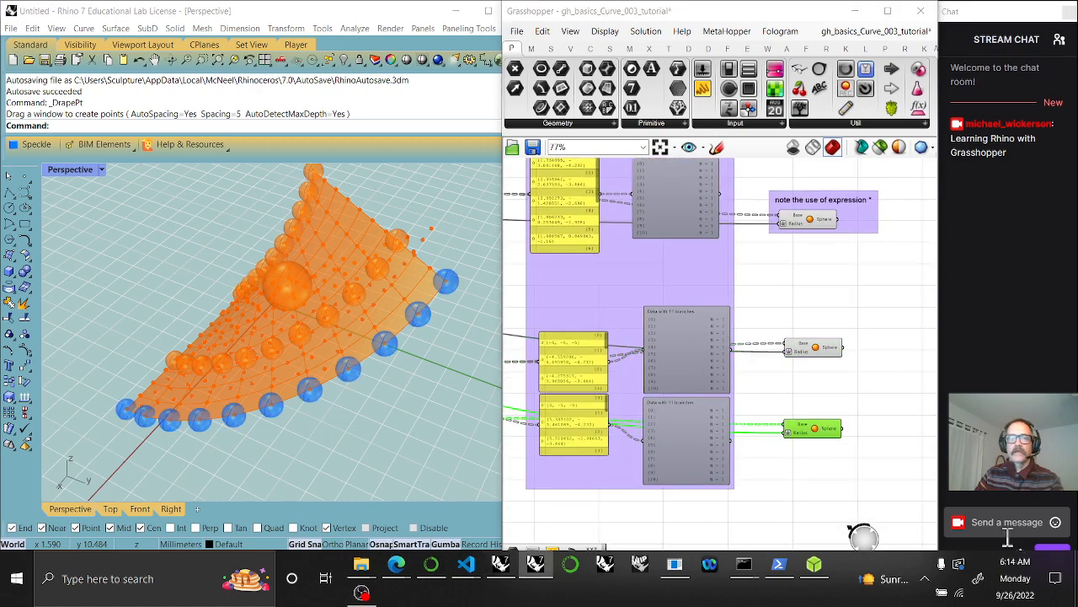
Add the four Sphere components to the cyan group
{"action": "scroll", "coordinate": [842, 489], "scroll_direction": "down", "scroll_amount": 4}
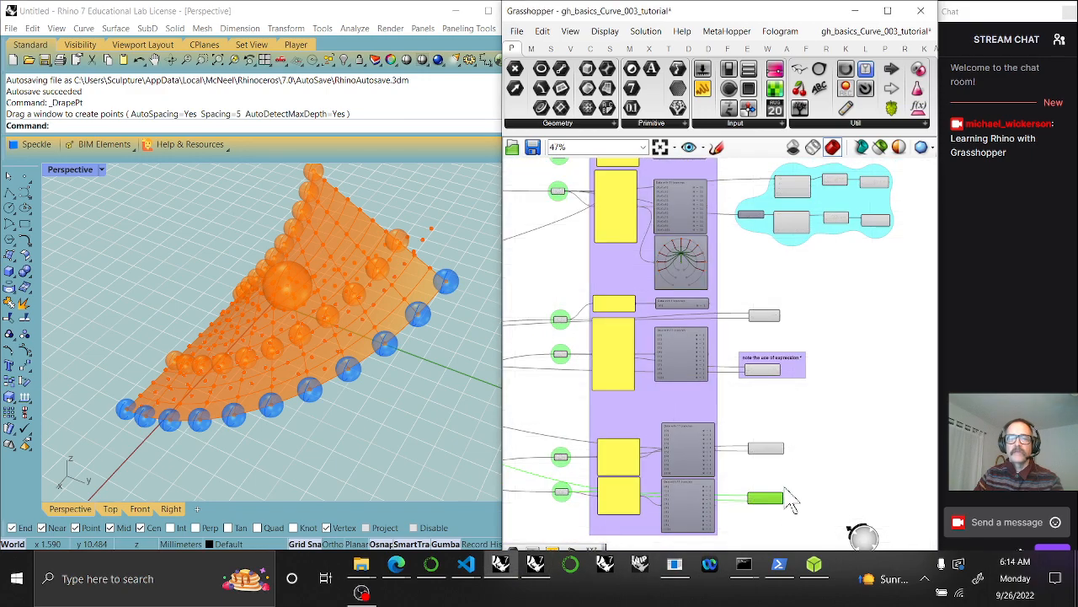
{"action": "left_click_drag", "start_coordinate": [796, 530], "coordinate": [748, 296]}
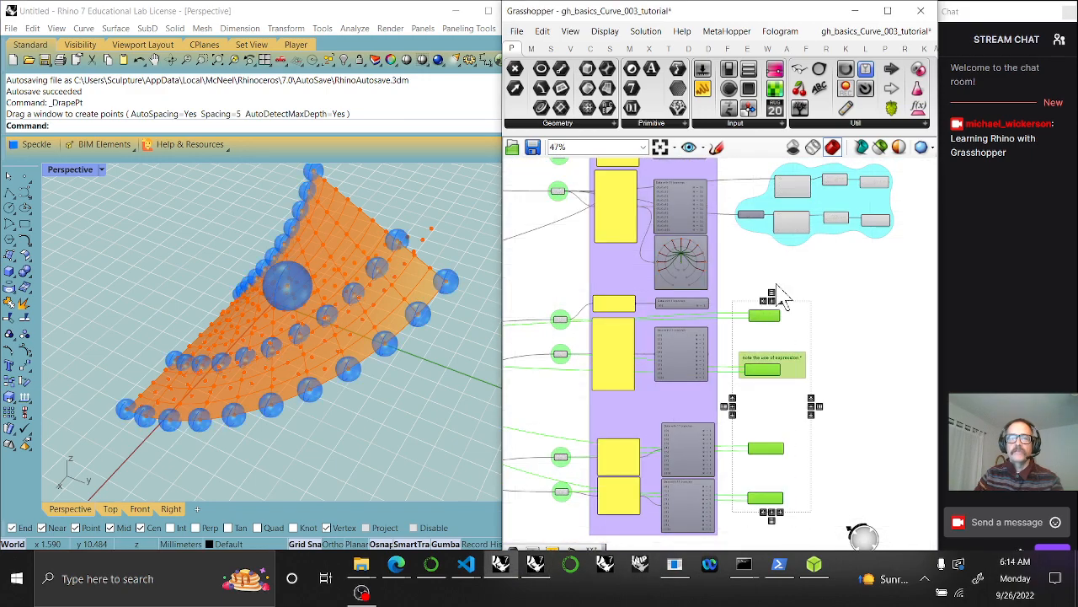
{"action": "right_click", "coordinate": [792, 240]}
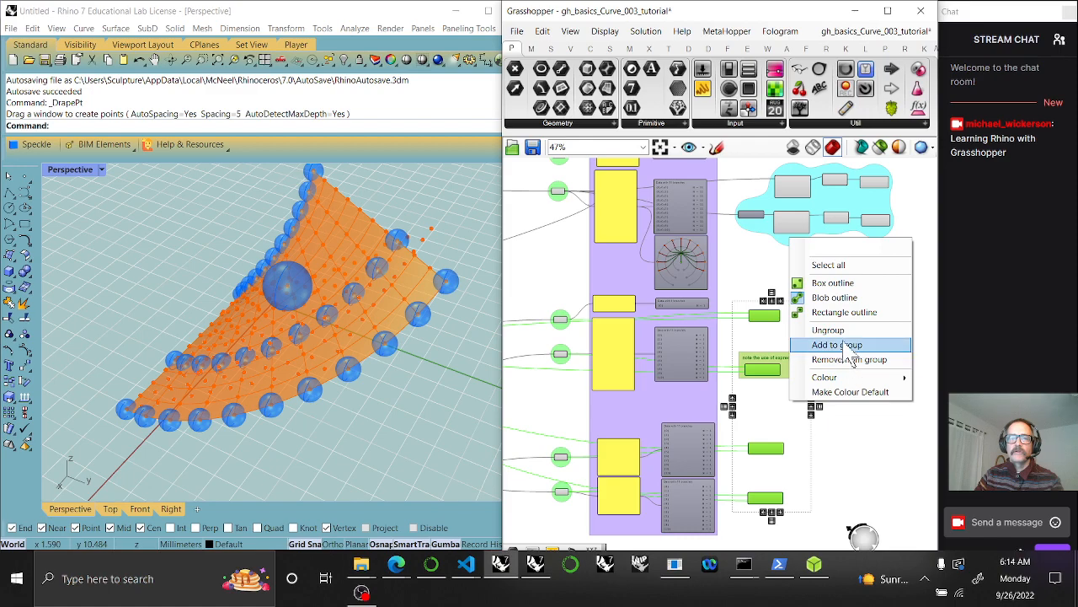
{"action": "left_click", "coordinate": [847, 343]}
Select each sphere group and orbit the Rhino view to inspect the highlighted spheres
{"action": "right_click_drag", "start_coordinate": [796, 463], "coordinate": [846, 404]}
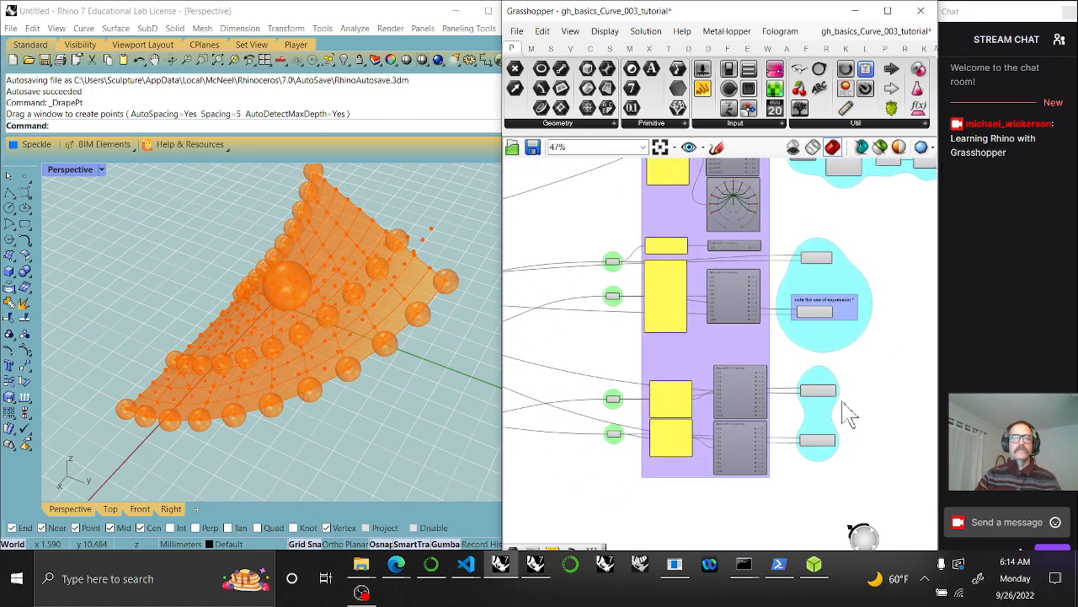
{"action": "left_click_drag", "start_coordinate": [870, 473], "coordinate": [814, 362]}
{"action": "right_click_drag", "start_coordinate": [388, 371], "coordinate": [430, 369]}
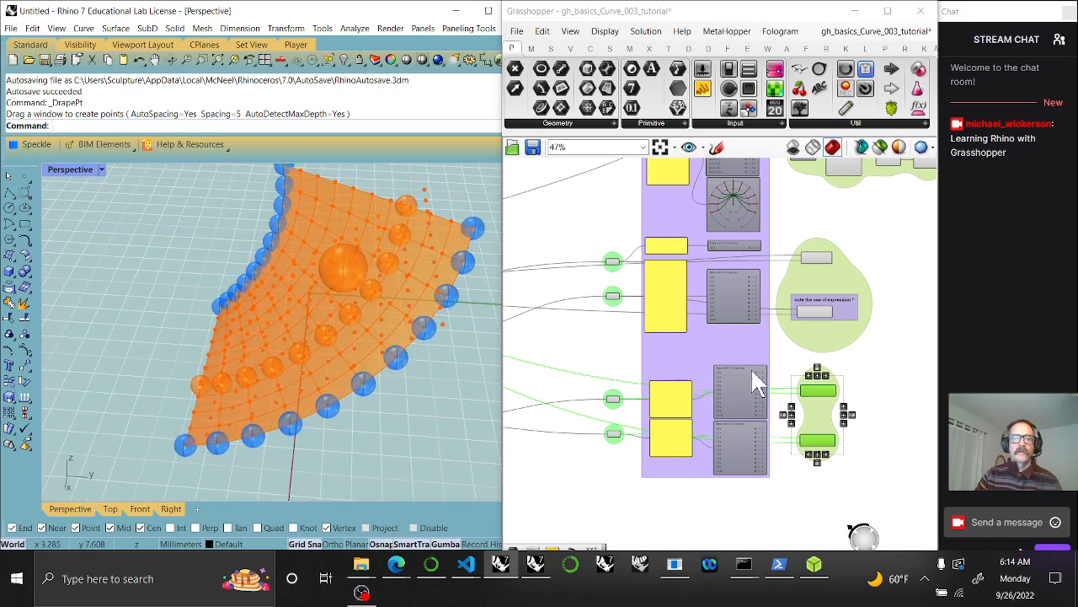
{"action": "left_click_drag", "start_coordinate": [876, 359], "coordinate": [807, 250]}
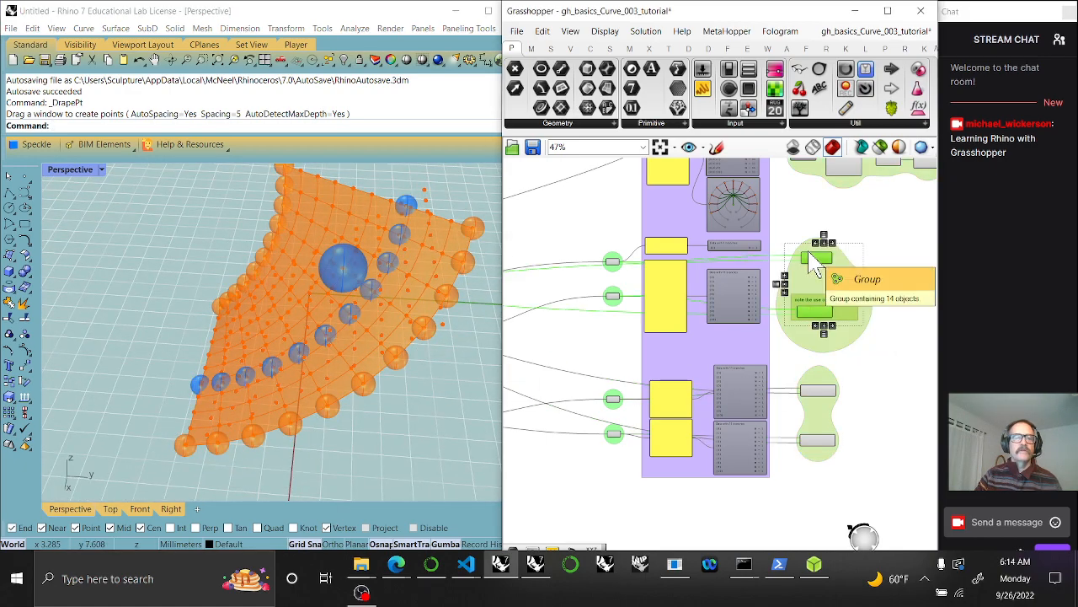
{"action": "right_click_drag", "start_coordinate": [581, 388], "coordinate": [674, 393]}
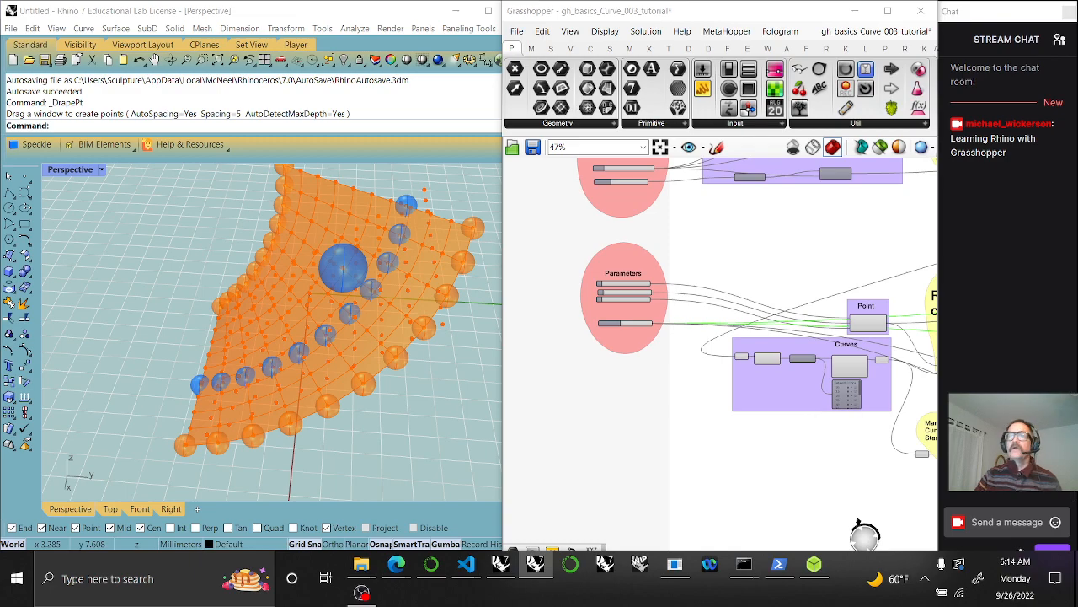
Start Rhino's Curve > Point Object > Mark Foci command
{"action": "left_click", "coordinate": [84, 28]}
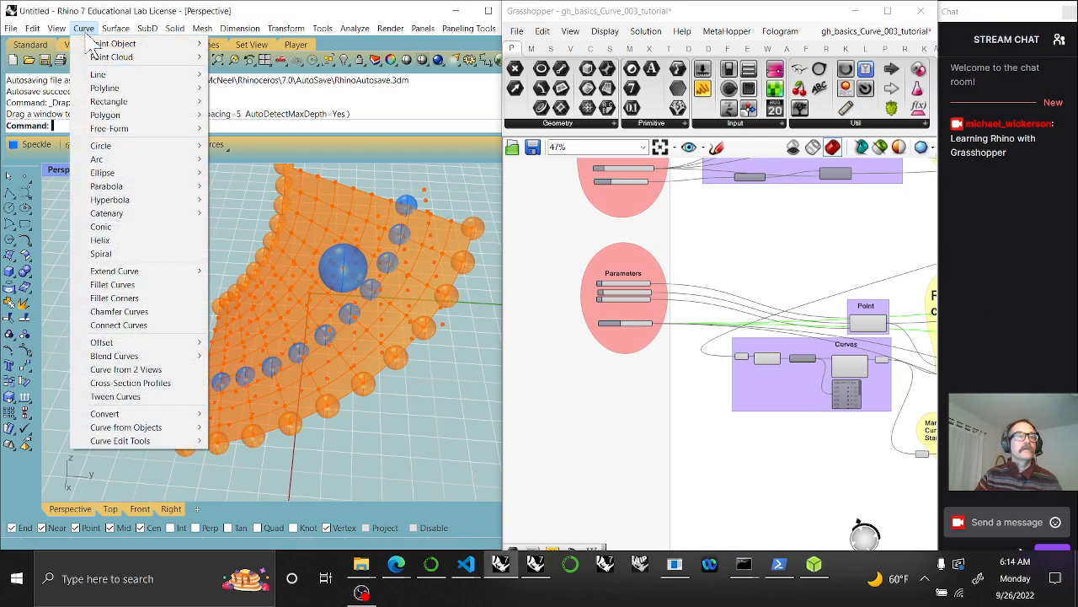
{"action": "mouse_move", "coordinate": [111, 47]}
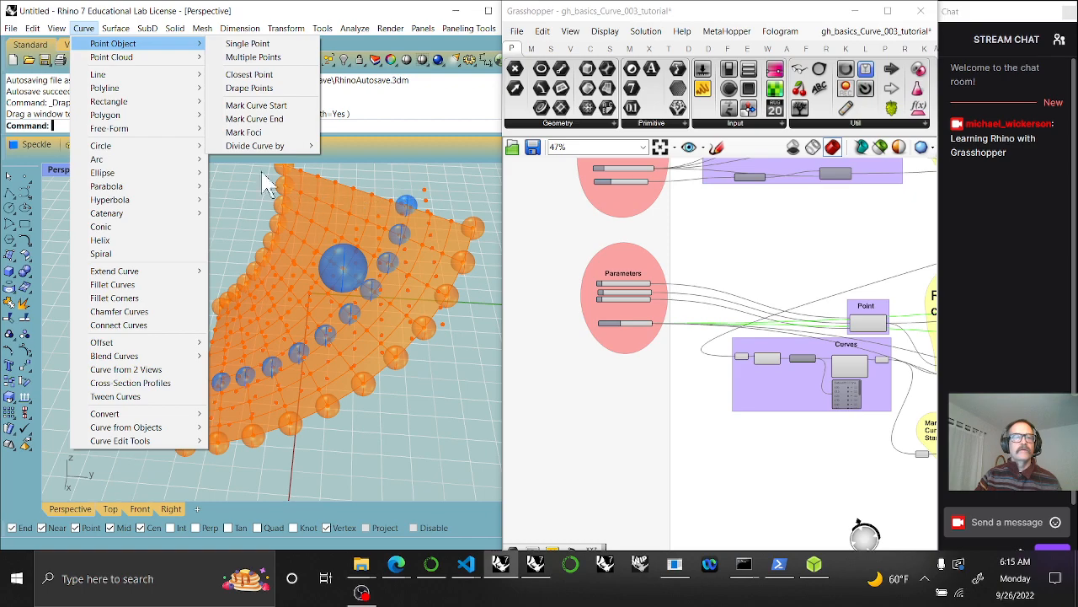
{"action": "left_click", "coordinate": [249, 133]}
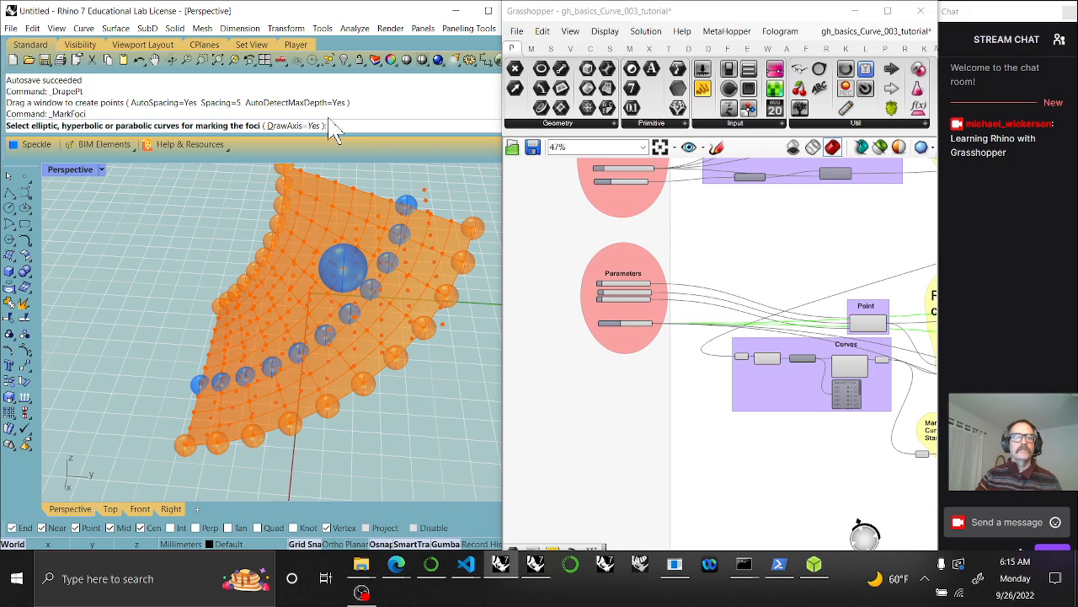
Pan and zoom the Grasshopper canvas to the Mark Curve Start/End group
{"action": "right_click_drag", "start_coordinate": [891, 474], "coordinate": [706, 403]}
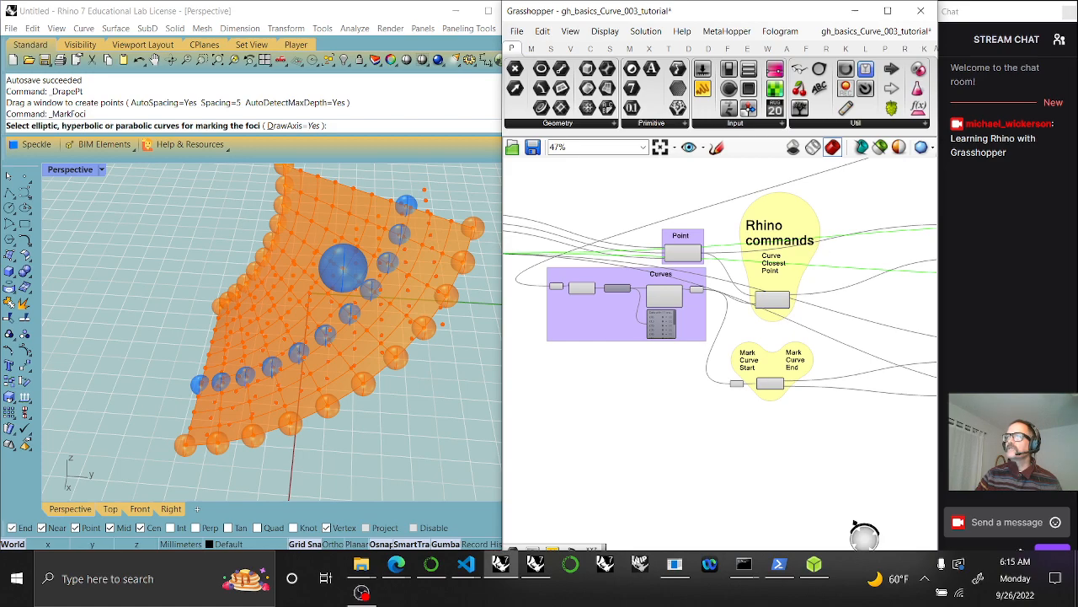
{"action": "right_click_drag", "start_coordinate": [740, 480], "coordinate": [666, 427]}
{"action": "scroll", "coordinate": [674, 426], "scroll_direction": "up", "scroll_amount": 5}
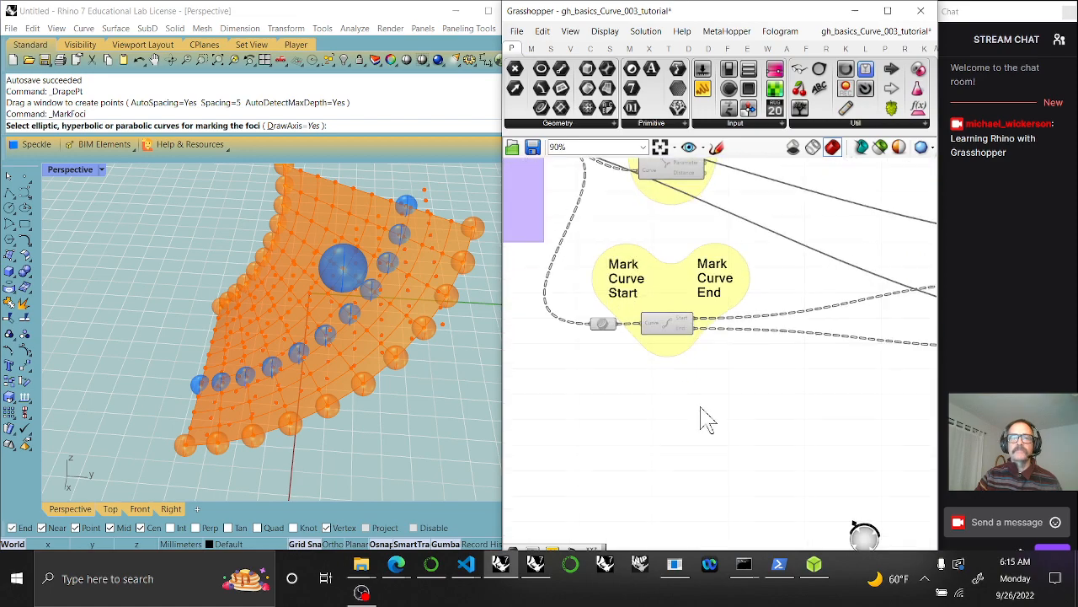
Place a Curve > Primitive > Ellipse component below the Mark Curve groups
{"action": "left_click", "coordinate": [591, 48]}
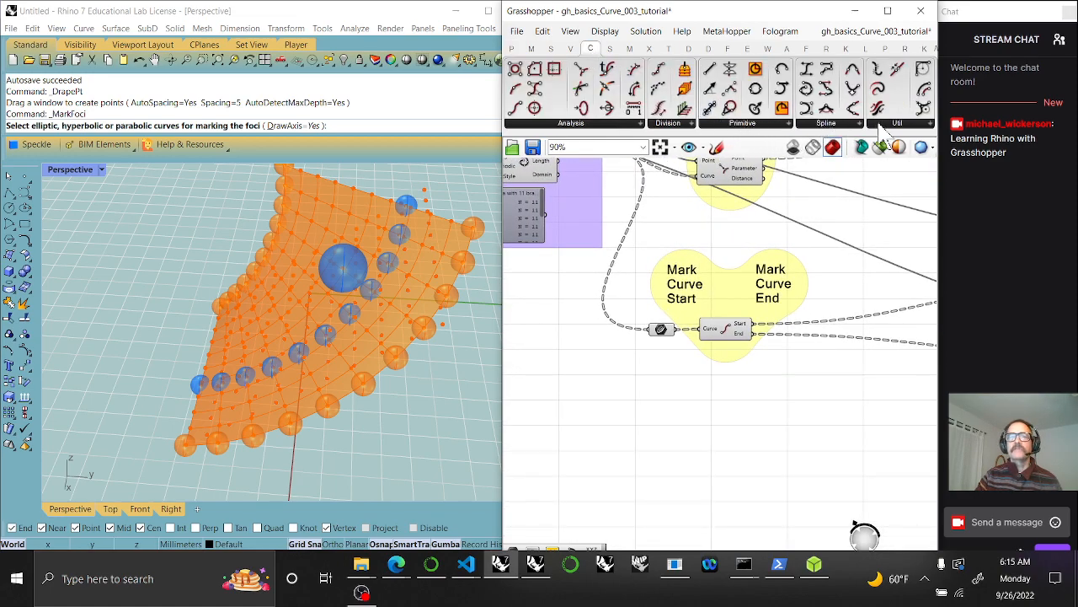
{"action": "left_click", "coordinate": [738, 124]}
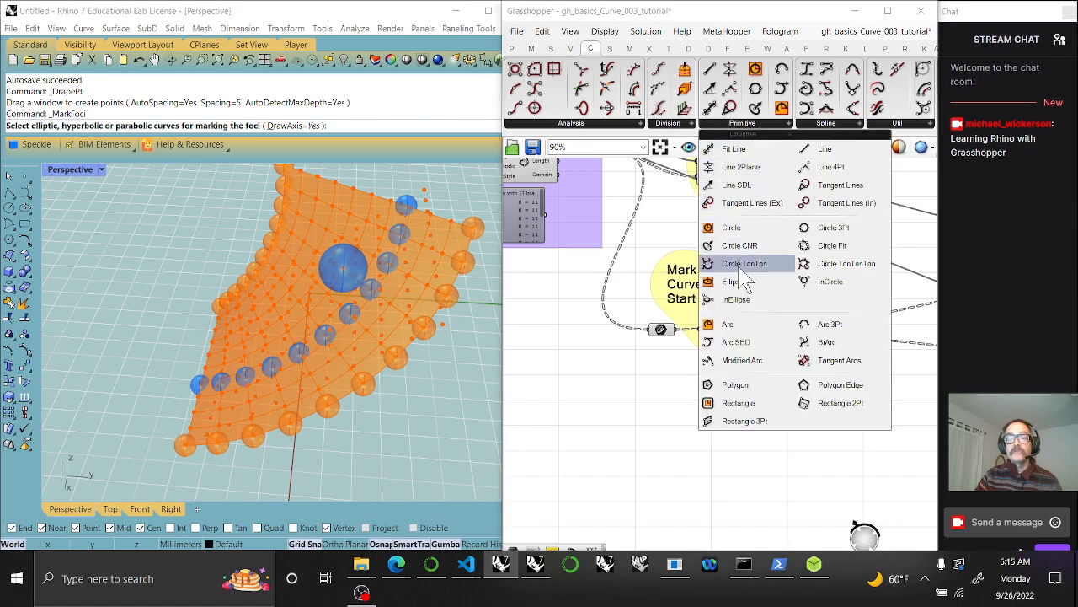
{"action": "left_click", "coordinate": [733, 291]}
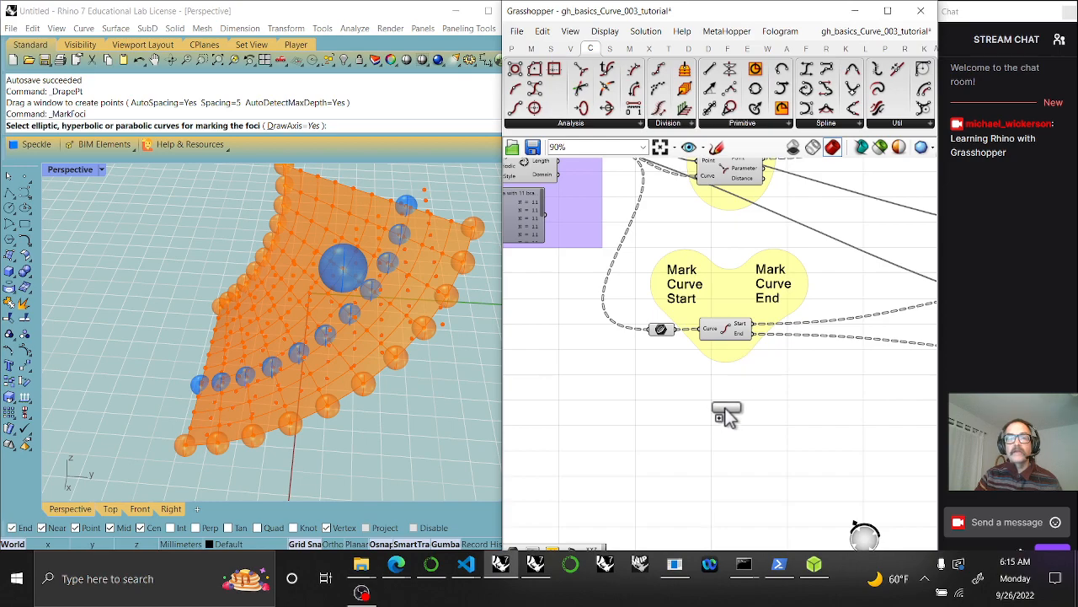
{"action": "left_click", "coordinate": [732, 429]}
{"action": "scroll", "coordinate": [733, 430], "scroll_direction": "up", "scroll_amount": 3}
{"action": "left_click", "coordinate": [752, 411]}
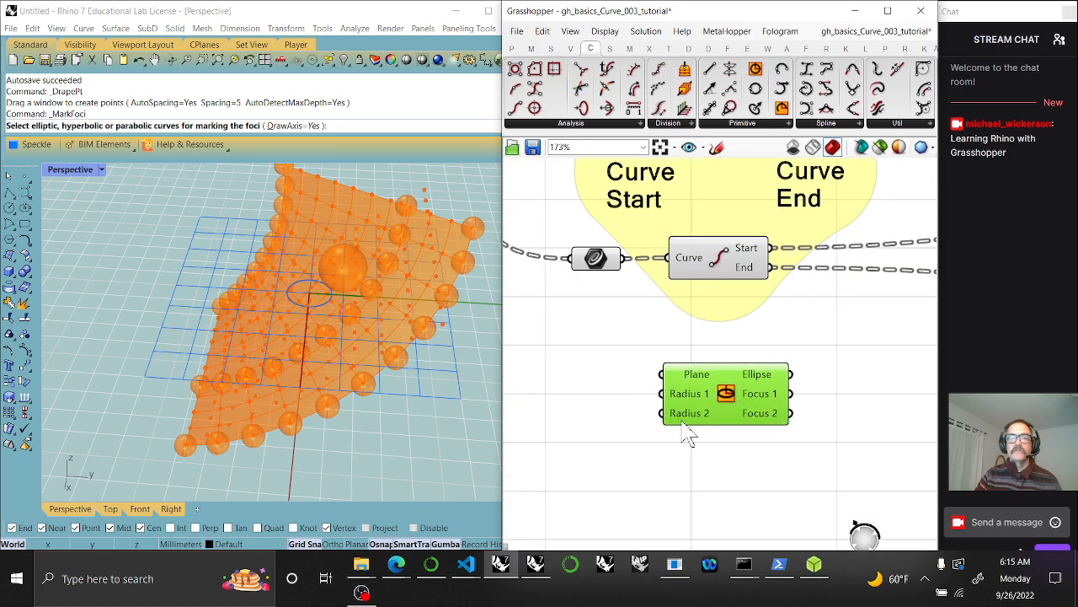
{"action": "left_click_drag", "start_coordinate": [733, 412], "coordinate": [728, 459]}
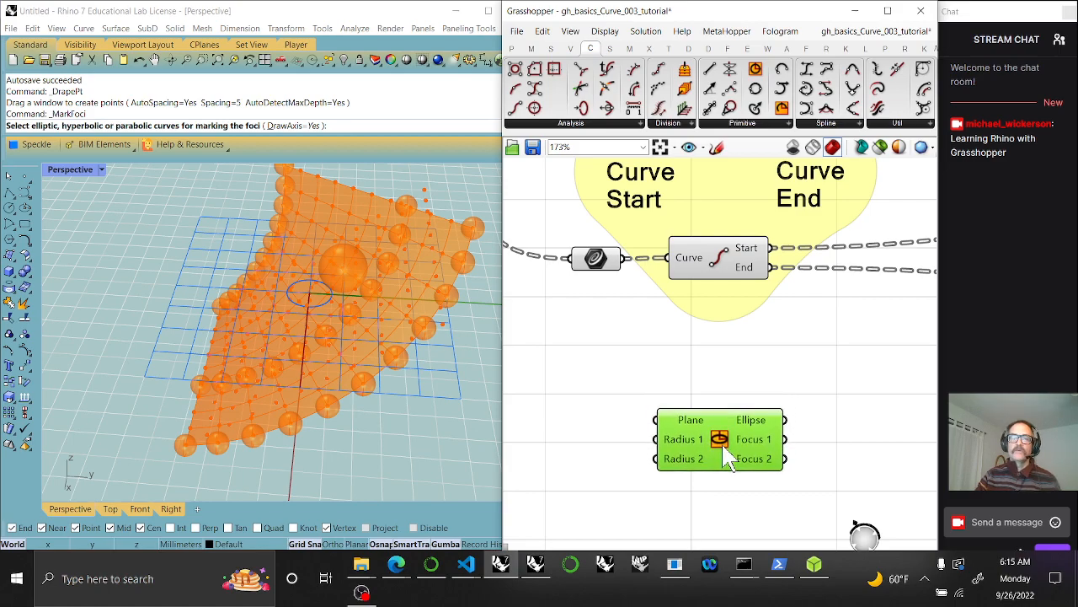
Duplicate the Mark Curve Start label above the Ellipse and edit it to read 'Mark Foci'
{"action": "left_click", "coordinate": [638, 213]}
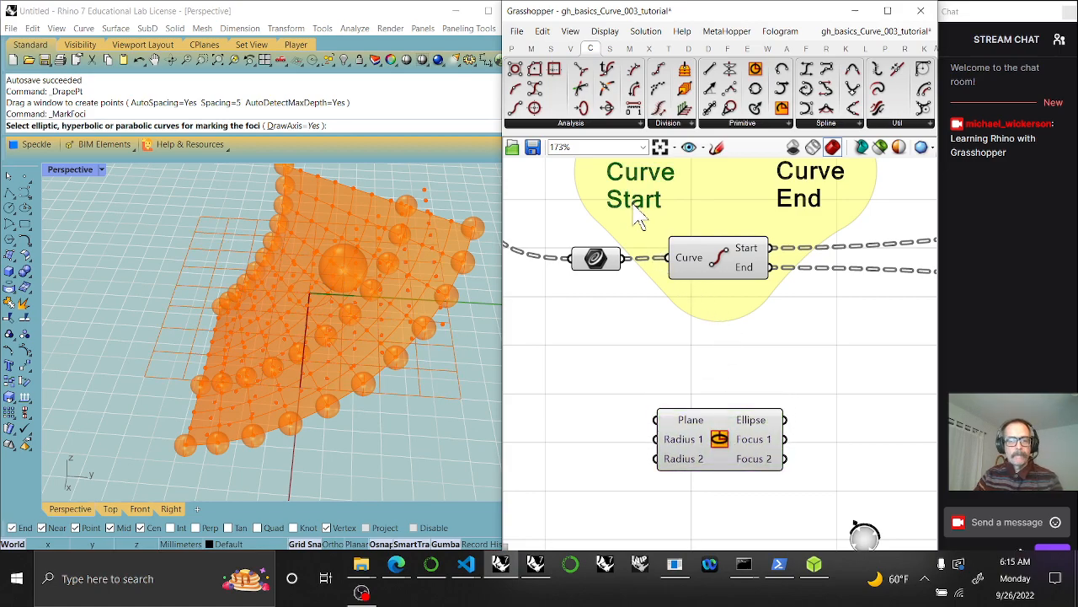
{"action": "key", "text": "ctrl+v"}
{"action": "left_click_drag", "start_coordinate": [656, 223], "coordinate": [708, 398]}
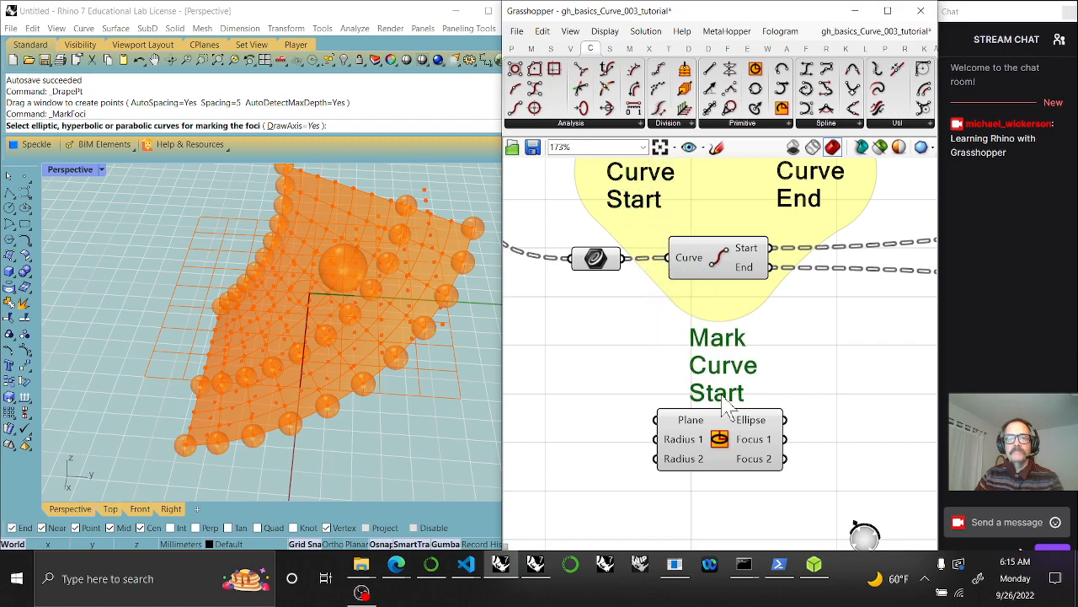
{"action": "double_click", "coordinate": [695, 364]}
{"action": "left_click_drag", "start_coordinate": [669, 356], "coordinate": [603, 345]}
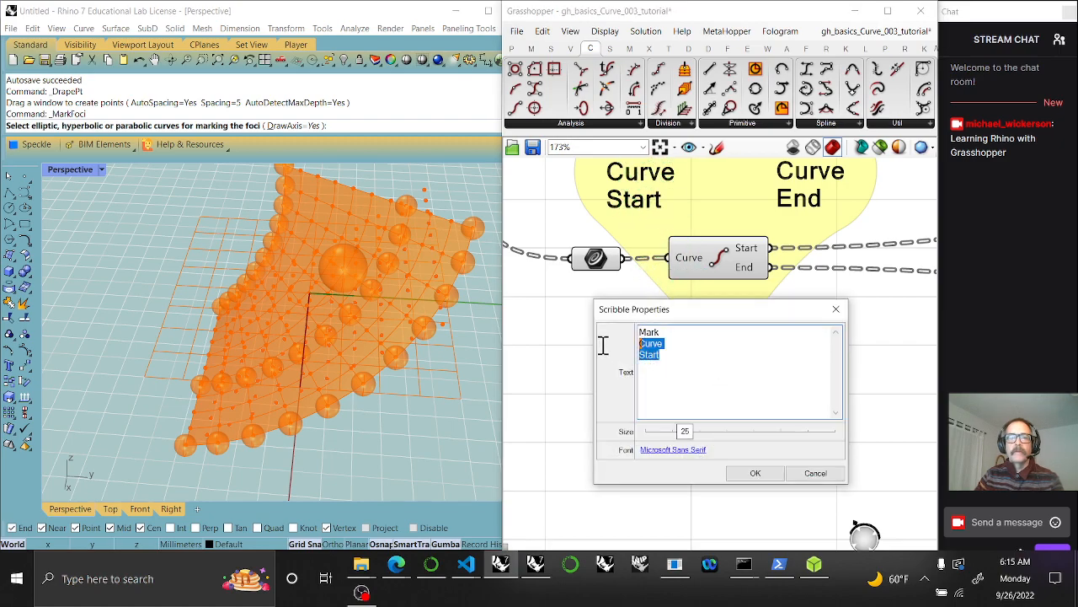
{"action": "type", "text": "Foci"}
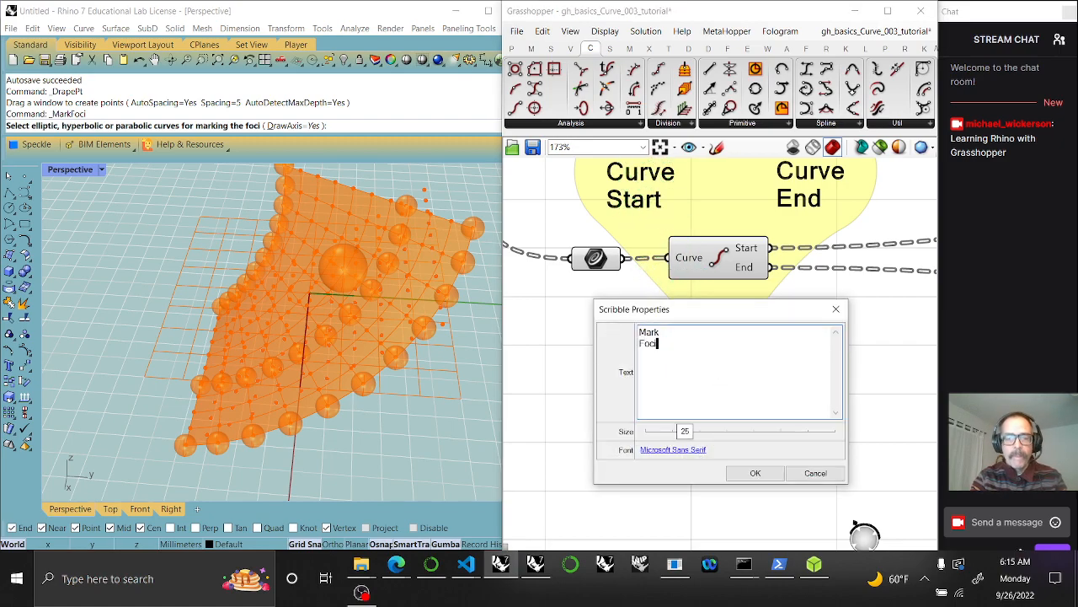
{"action": "left_click", "coordinate": [754, 473]}
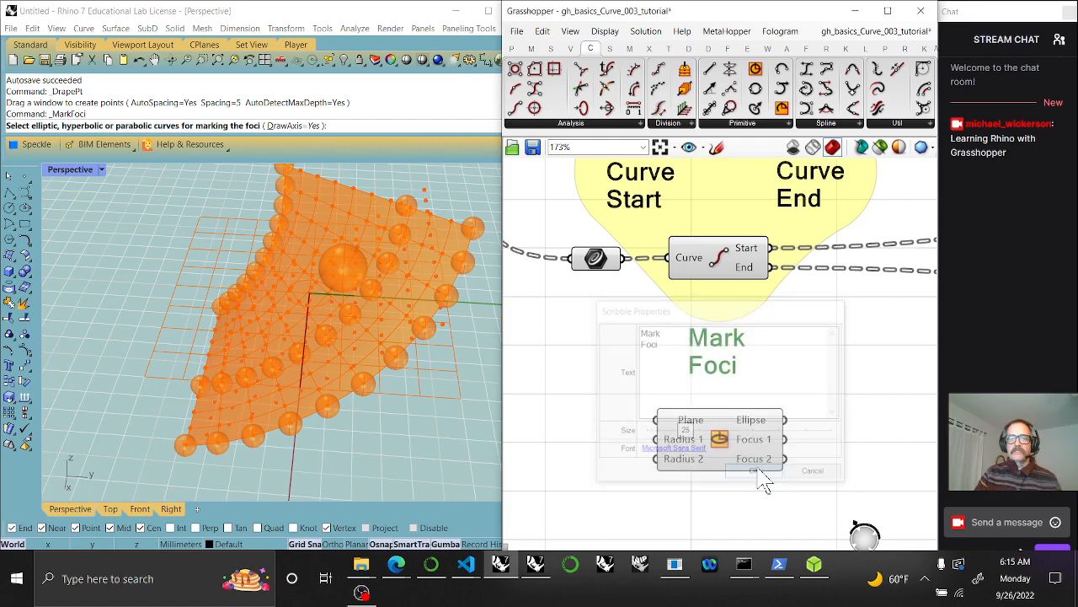
Group the Mark Foci label with the Ellipse in yellow and move them further down
{"action": "left_click_drag", "start_coordinate": [759, 469], "coordinate": [689, 376]}
{"action": "right_click", "coordinate": [713, 301]}
{"action": "left_click", "coordinate": [753, 408]}
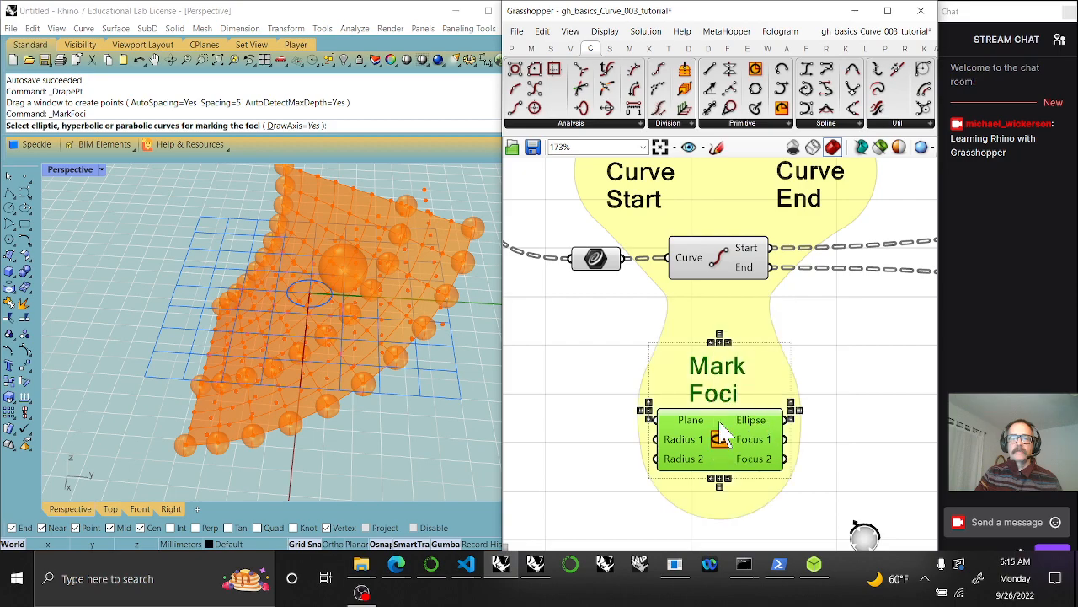
{"action": "left_click", "coordinate": [597, 373]}
{"action": "left_click_drag", "start_coordinate": [597, 344], "coordinate": [827, 498]}
{"action": "right_click_drag", "start_coordinate": [745, 426], "coordinate": [738, 262]}
{"action": "left_click_drag", "start_coordinate": [710, 276], "coordinate": [714, 373]}
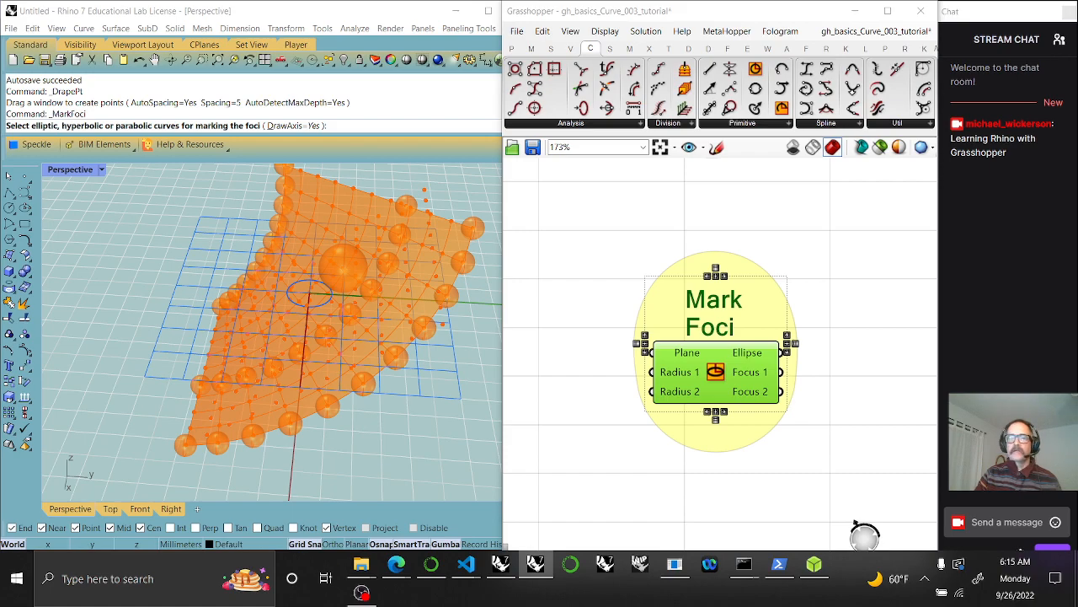
Create a number slider at 5.99 and wire it into the ellipse's Radius 1
{"action": "right_click_drag", "start_coordinate": [660, 505], "coordinate": [820, 526]}
{"action": "scroll", "coordinate": [657, 409], "scroll_direction": "down", "scroll_amount": 4}
{"action": "right_click_drag", "start_coordinate": [573, 423], "coordinate": [733, 432]}
{"action": "right_click_drag", "start_coordinate": [821, 440], "coordinate": [696, 385]}
{"action": "scroll", "coordinate": [683, 361], "scroll_direction": "up", "scroll_amount": 3}
{"action": "double_click", "coordinate": [658, 346]}
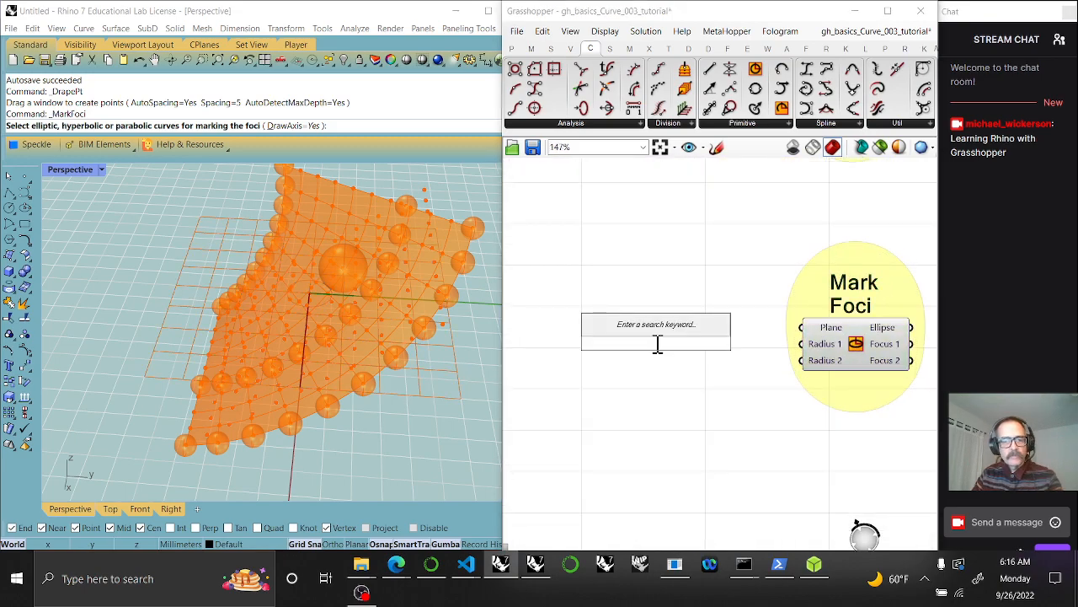
{"action": "type", "text": "5"}
{"action": "key", "text": "Return"}
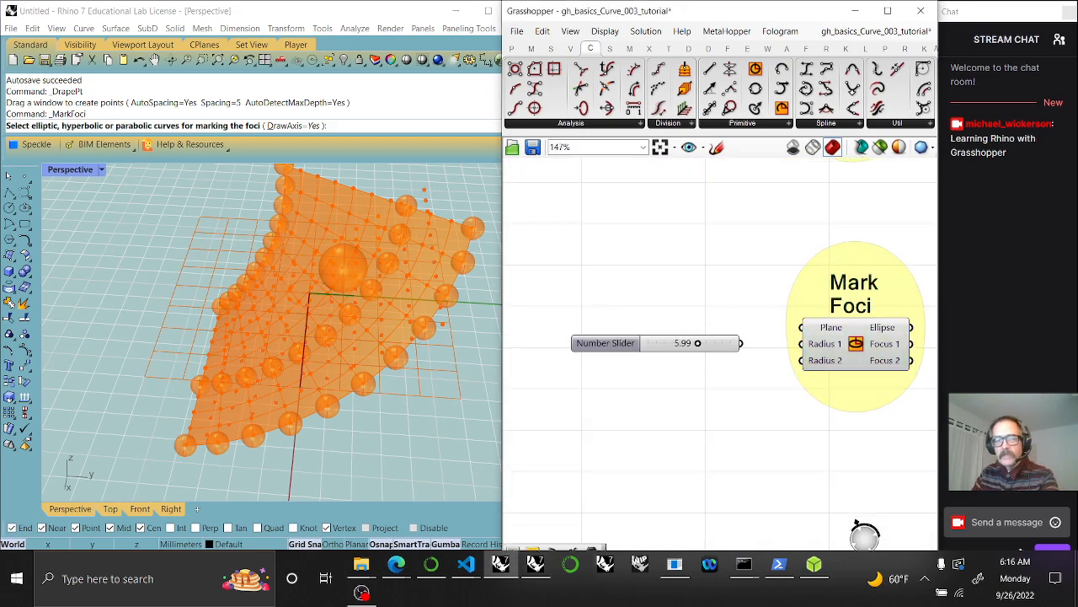
{"action": "left_click_drag", "start_coordinate": [742, 343], "coordinate": [800, 354]}
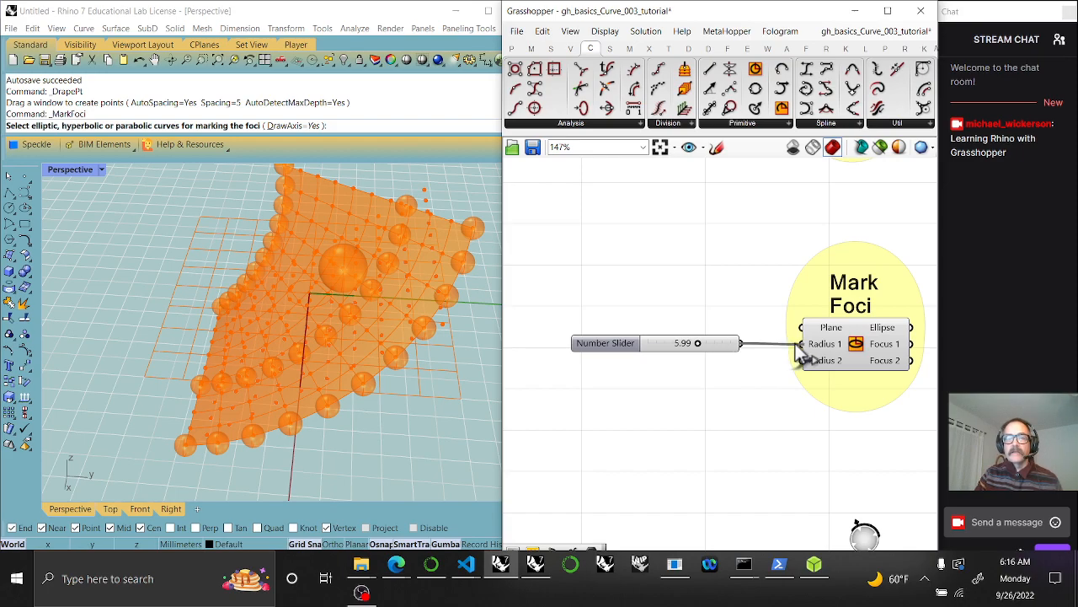
Duplicate the slider, wire it into Radius 2 and set it to 9.25
{"action": "left_click", "coordinate": [712, 348]}
{"action": "left_click_drag", "start_coordinate": [712, 350], "coordinate": [801, 361], "text": "alt"}
{"action": "left_click_drag", "start_coordinate": [698, 367], "coordinate": [725, 368]}
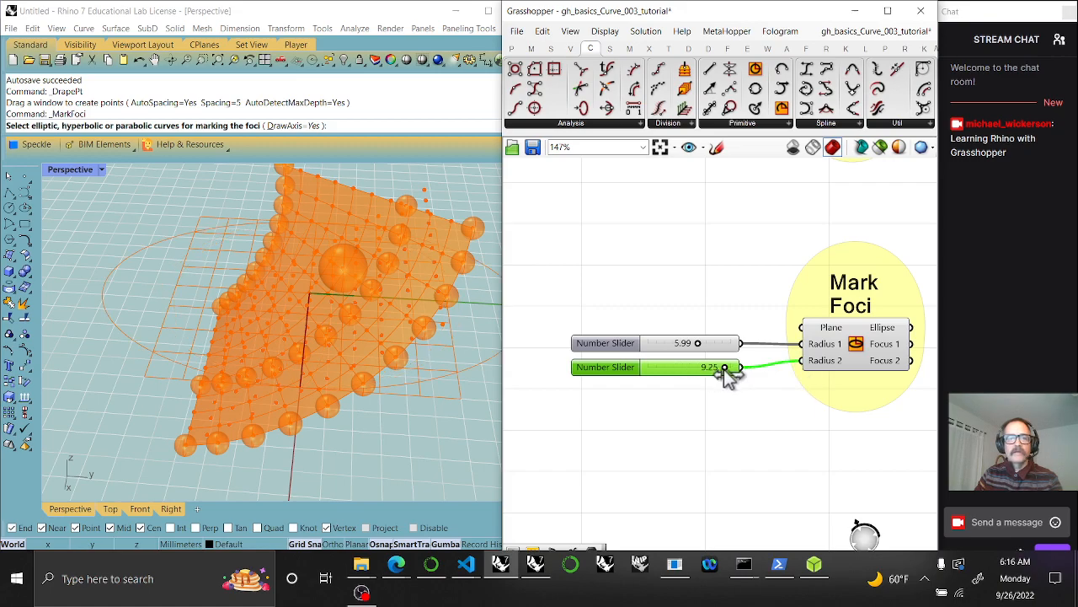
{"action": "left_click", "coordinate": [847, 352]}
{"action": "right_click_drag", "start_coordinate": [775, 380], "coordinate": [745, 414]}
{"action": "scroll", "coordinate": [666, 411], "scroll_direction": "down", "scroll_amount": 3}
{"action": "right_click_drag", "start_coordinate": [653, 423], "coordinate": [792, 416]}
{"action": "scroll", "coordinate": [747, 399], "scroll_direction": "down", "scroll_amount": 6}
{"action": "right_click_drag", "start_coordinate": [722, 431], "coordinate": [781, 430]}
Group the two radius sliders together
{"action": "left_click_drag", "start_coordinate": [828, 399], "coordinate": [615, 373]}
{"action": "left_click_drag", "start_coordinate": [766, 350], "coordinate": [627, 398]}
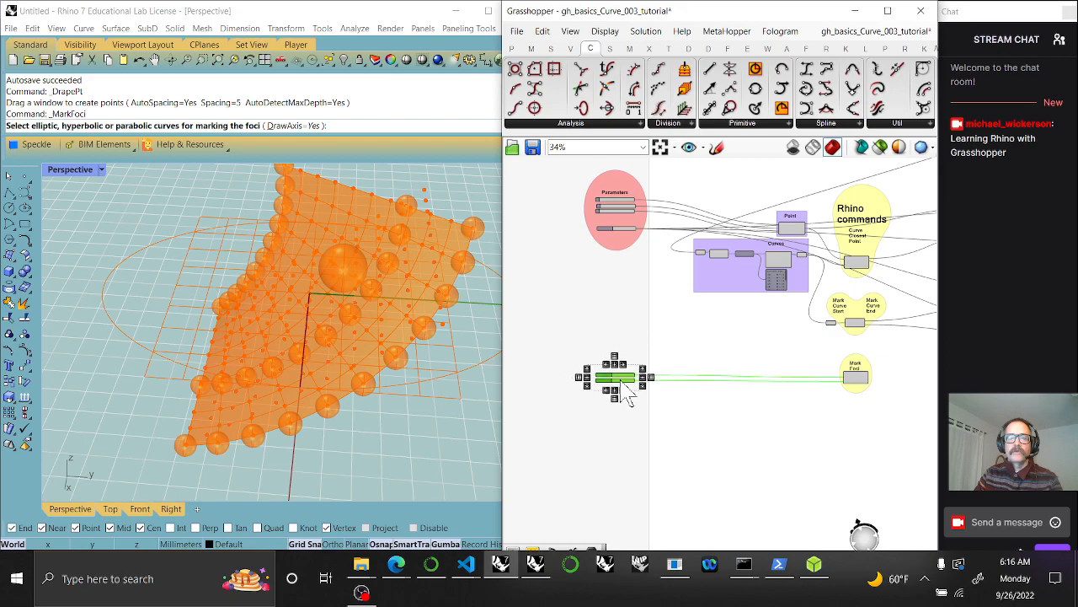
{"action": "right_click", "coordinate": [619, 260]}
{"action": "left_click", "coordinate": [662, 354]}
Undo an accidental nudge of the Mark Foci component
{"action": "right_click_drag", "start_coordinate": [829, 412], "coordinate": [803, 411]}
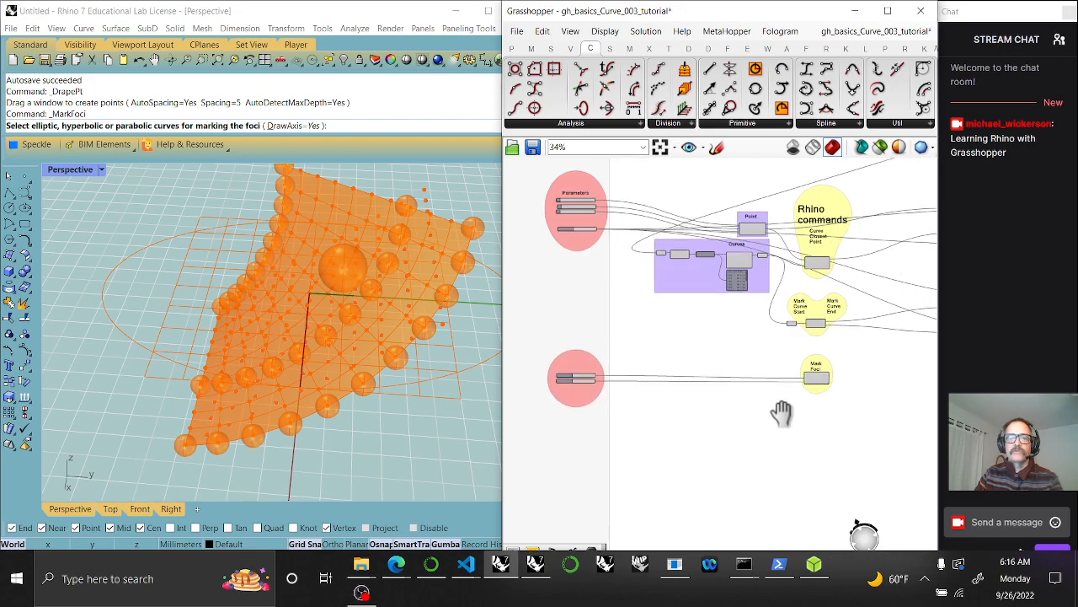
{"action": "scroll", "coordinate": [803, 411], "scroll_direction": "up", "scroll_amount": 3}
{"action": "left_click", "coordinate": [693, 410]}
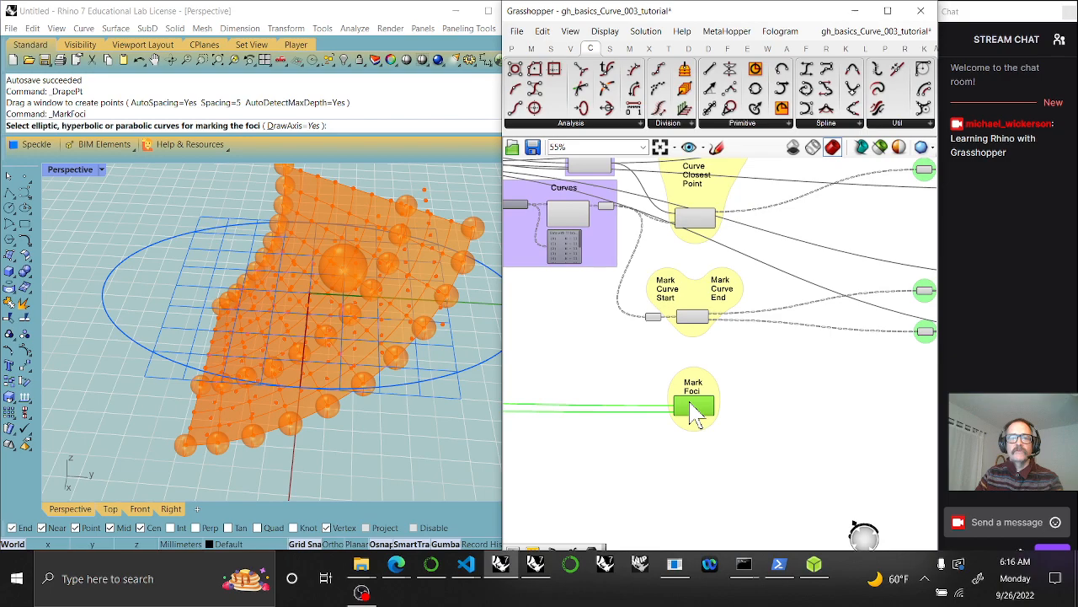
{"action": "left_click_drag", "start_coordinate": [691, 404], "coordinate": [691, 407]}
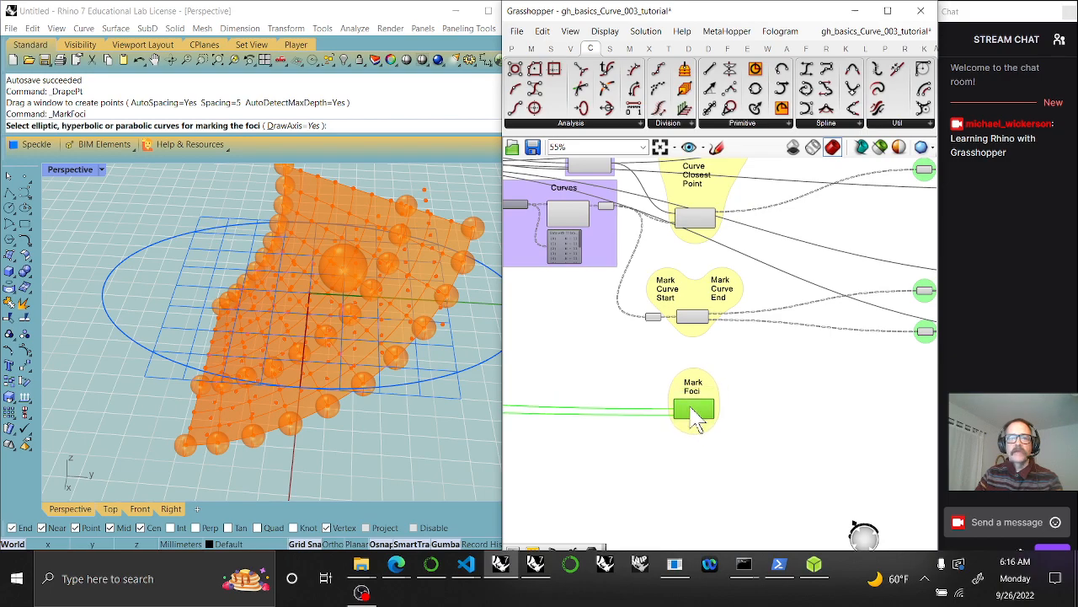
{"action": "key", "text": "ctrl+z"}
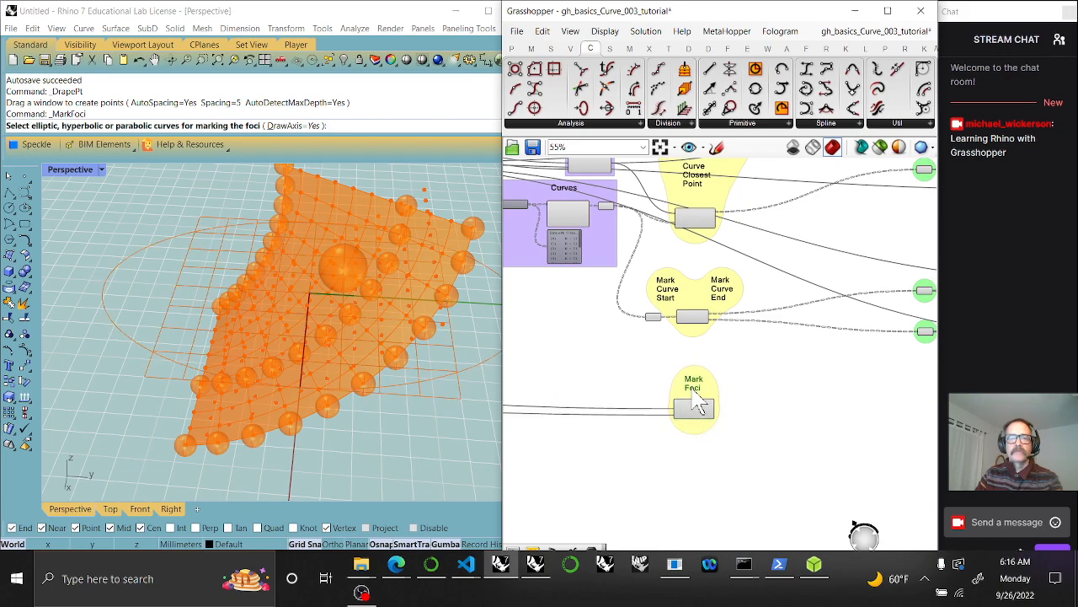
{"action": "scroll", "coordinate": [728, 446], "scroll_direction": "up", "scroll_amount": 3}
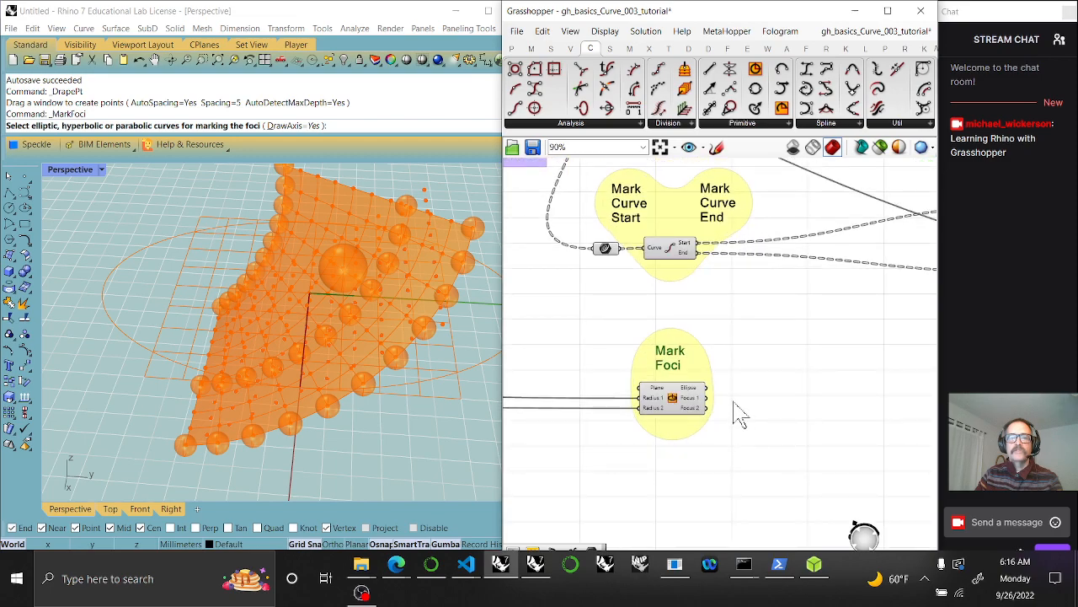
{"action": "scroll", "coordinate": [684, 381], "scroll_direction": "up", "scroll_amount": 4}
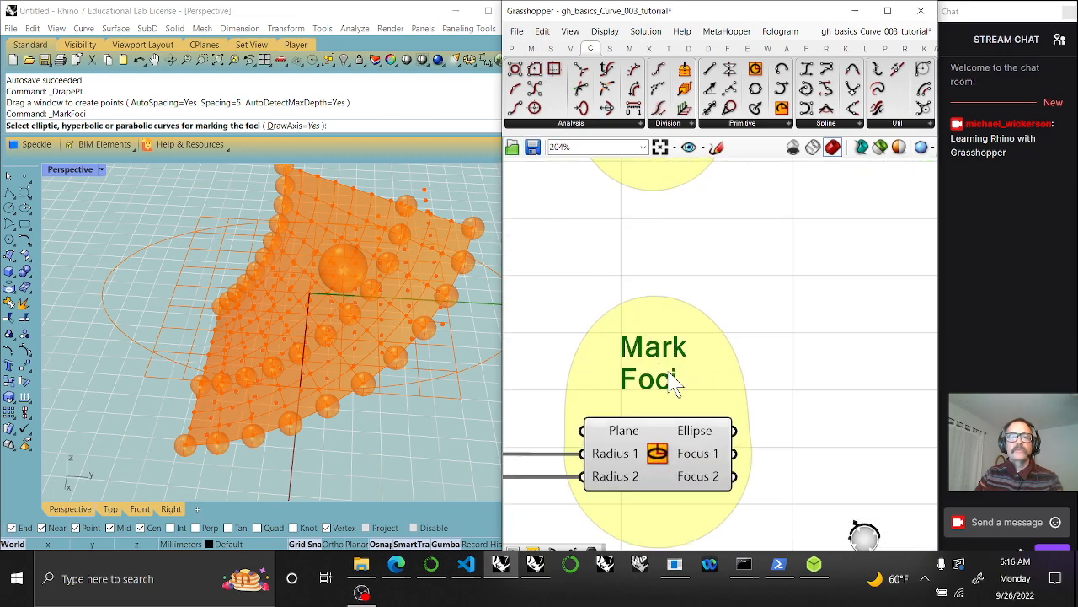
Add two Point parameters beside Mark Foci, fed by the ellipse's Focus 1 and Focus 2 outputs
{"action": "scroll", "coordinate": [676, 383], "scroll_direction": "down", "scroll_amount": 3}
{"action": "left_click", "coordinate": [516, 31]}
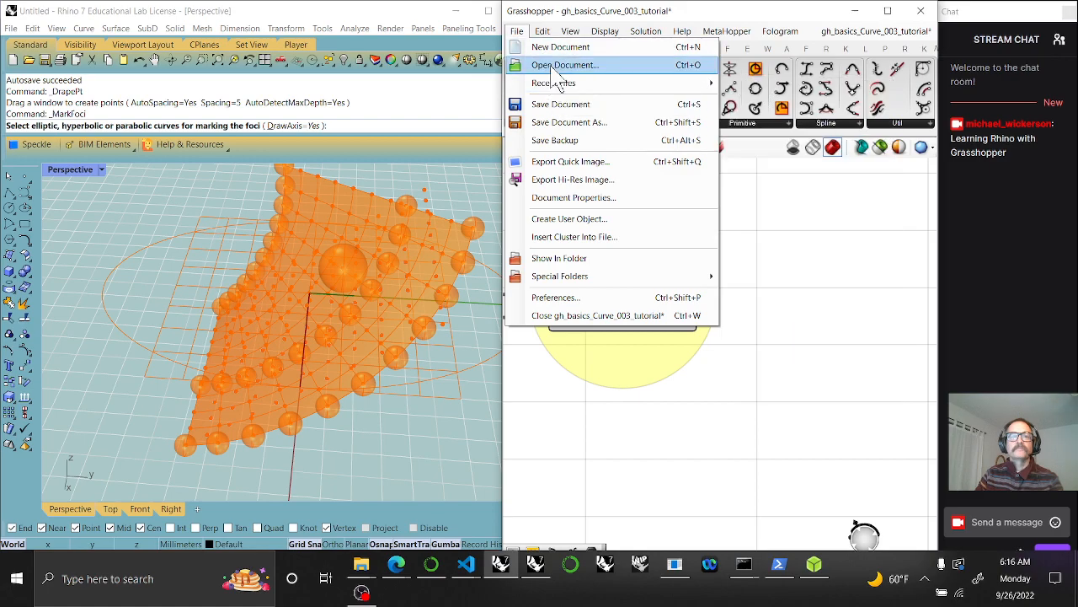
{"action": "left_click", "coordinate": [833, 239]}
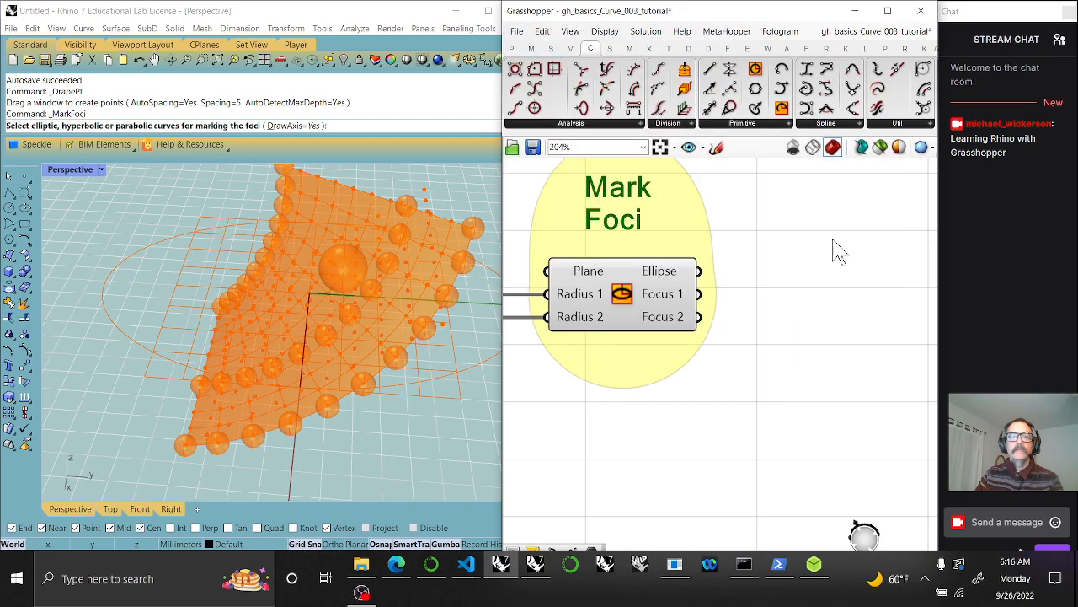
{"action": "left_click", "coordinate": [511, 48]}
{"action": "left_click_drag", "start_coordinate": [559, 107], "coordinate": [791, 297]}
{"action": "left_click_drag", "start_coordinate": [698, 293], "coordinate": [760, 291]}
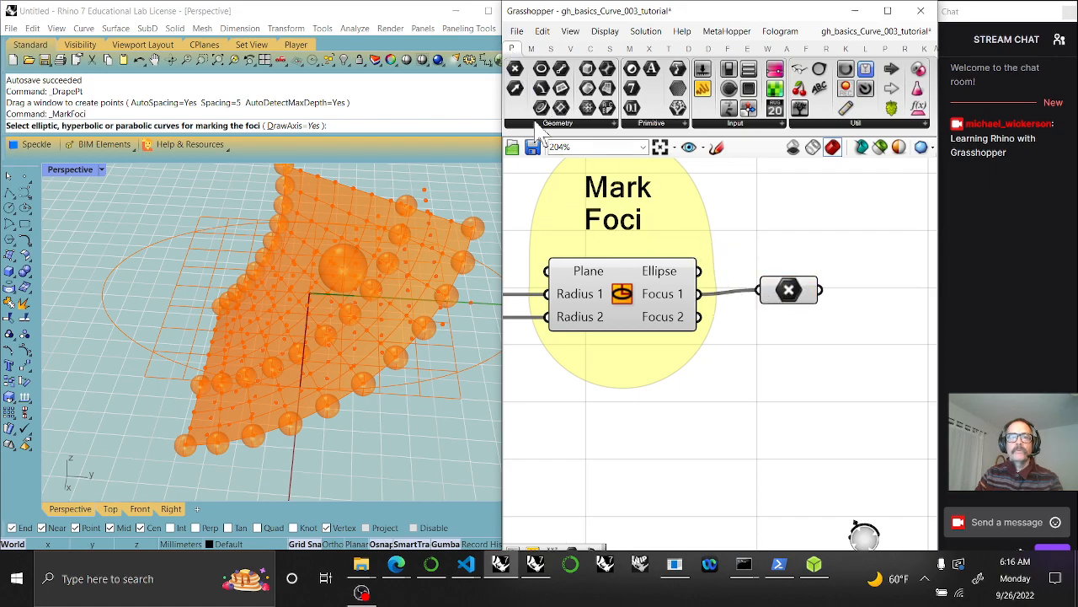
{"action": "left_click_drag", "start_coordinate": [515, 80], "coordinate": [792, 347]}
{"action": "left_click_drag", "start_coordinate": [699, 318], "coordinate": [762, 348]}
Shift both new point parameters further right and wrap them together in a group
{"action": "left_click_drag", "start_coordinate": [849, 410], "coordinate": [796, 291]}
{"action": "scroll", "coordinate": [797, 299], "scroll_direction": "down", "scroll_amount": 8}
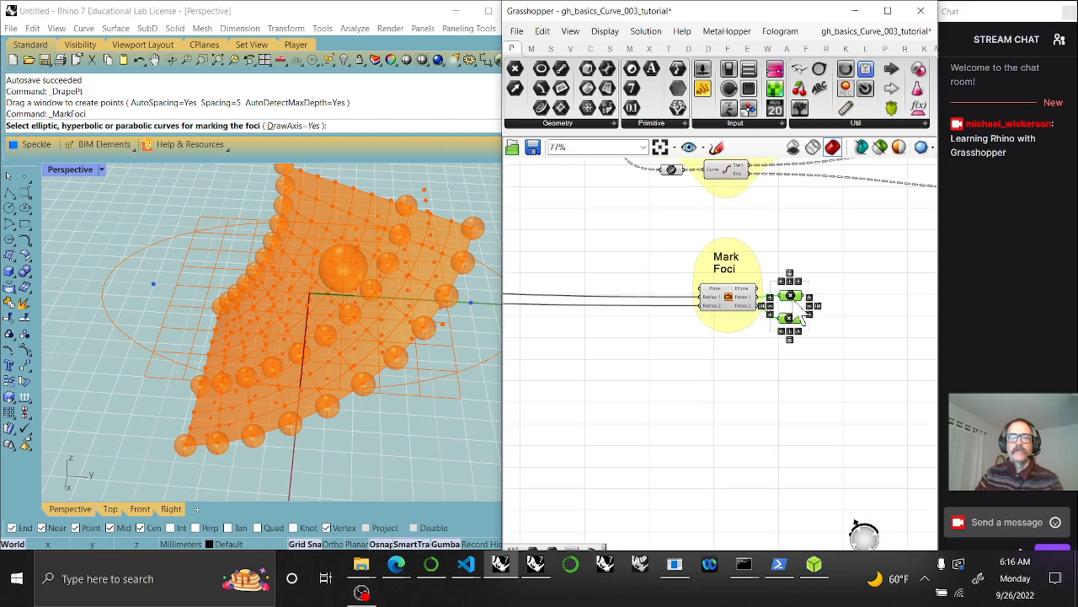
{"action": "right_click_drag", "start_coordinate": [806, 380], "coordinate": [634, 380]}
{"action": "left_click_drag", "start_coordinate": [623, 316], "coordinate": [783, 321]}
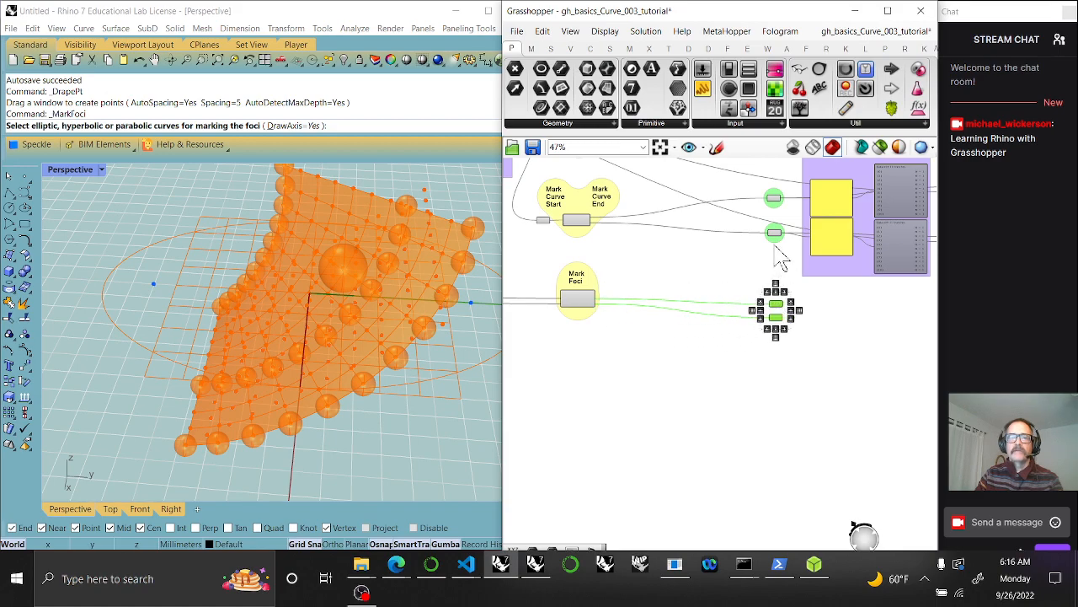
{"action": "right_click", "coordinate": [776, 243]}
{"action": "left_click", "coordinate": [804, 349]}
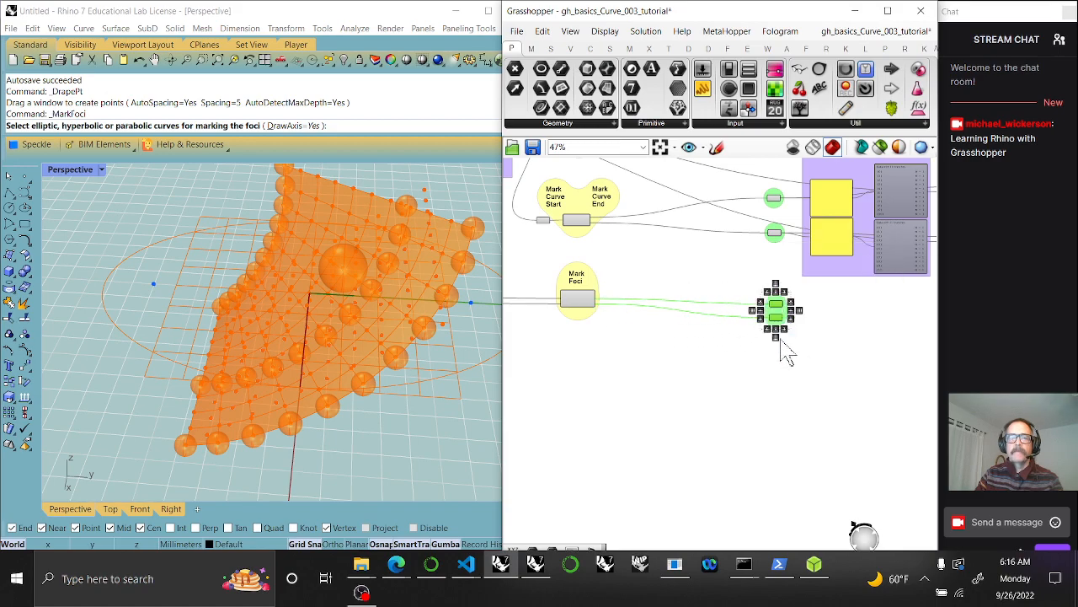
{"action": "left_click", "coordinate": [780, 346]}
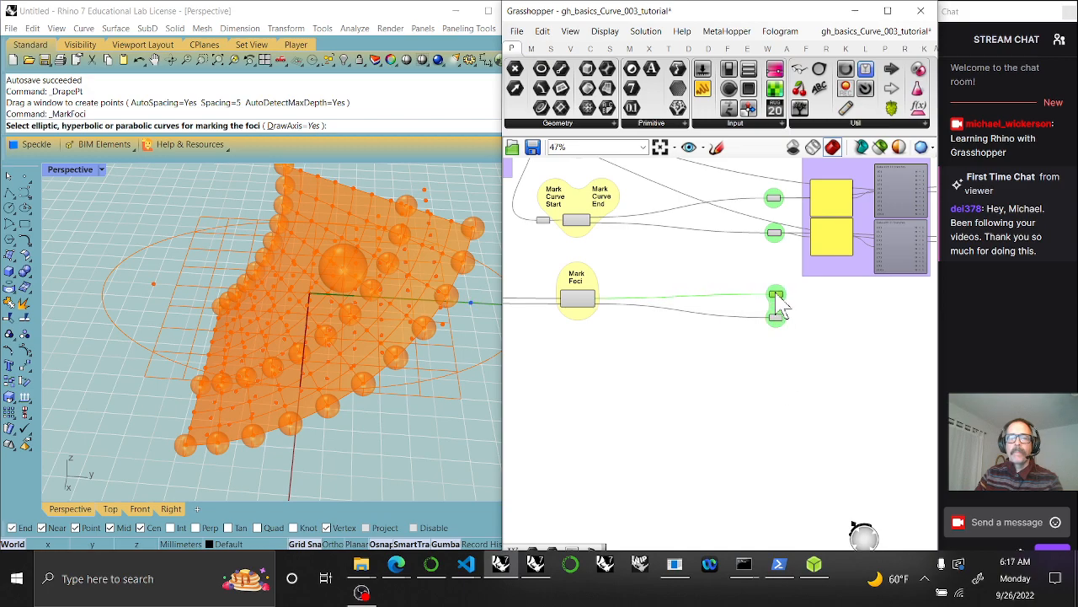
{"action": "right_click_drag", "start_coordinate": [876, 370], "coordinate": [730, 396]}
{"action": "scroll", "coordinate": [675, 342], "scroll_direction": "up", "scroll_amount": 4}
Duplicate the two point panels, feed the first focus point in, and shrink both copies to one line
{"action": "left_click_drag", "start_coordinate": [566, 386], "coordinate": [571, 406]}
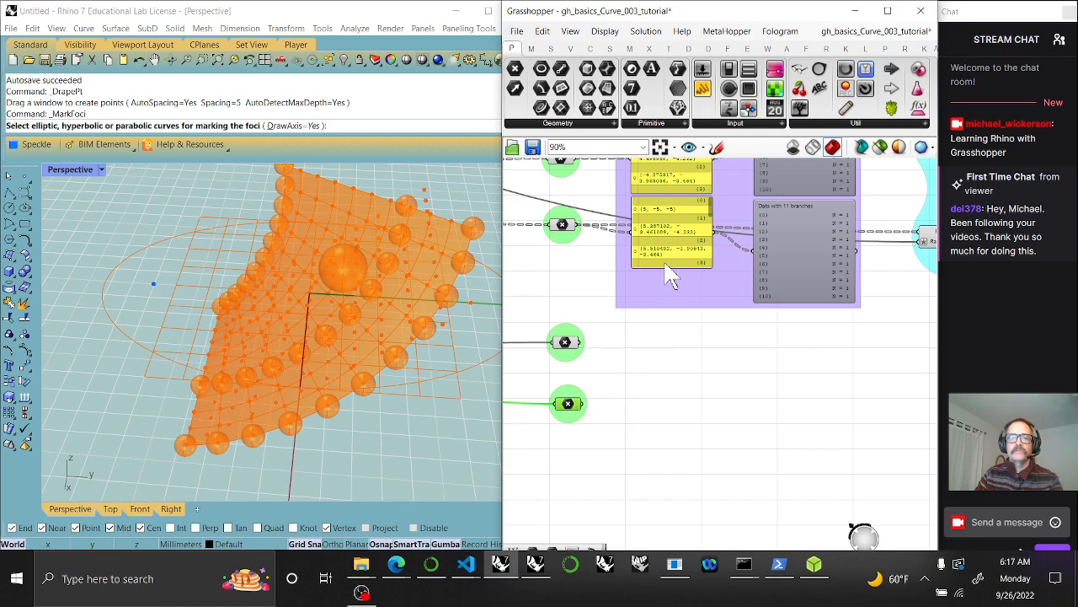
{"action": "left_click", "coordinate": [674, 242]}
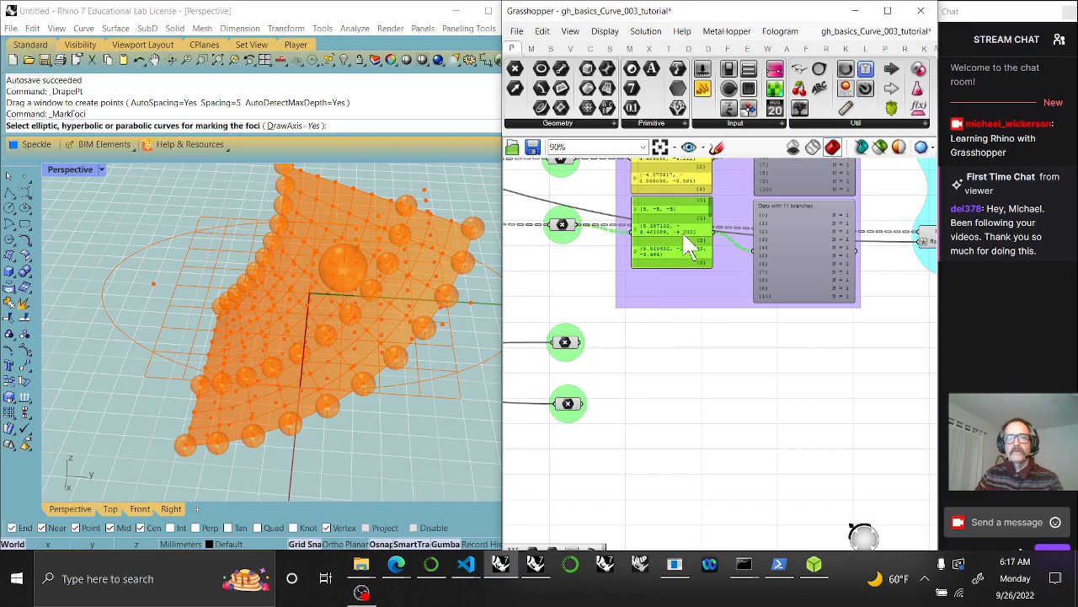
{"action": "left_click", "coordinate": [797, 267], "text": "shift"}
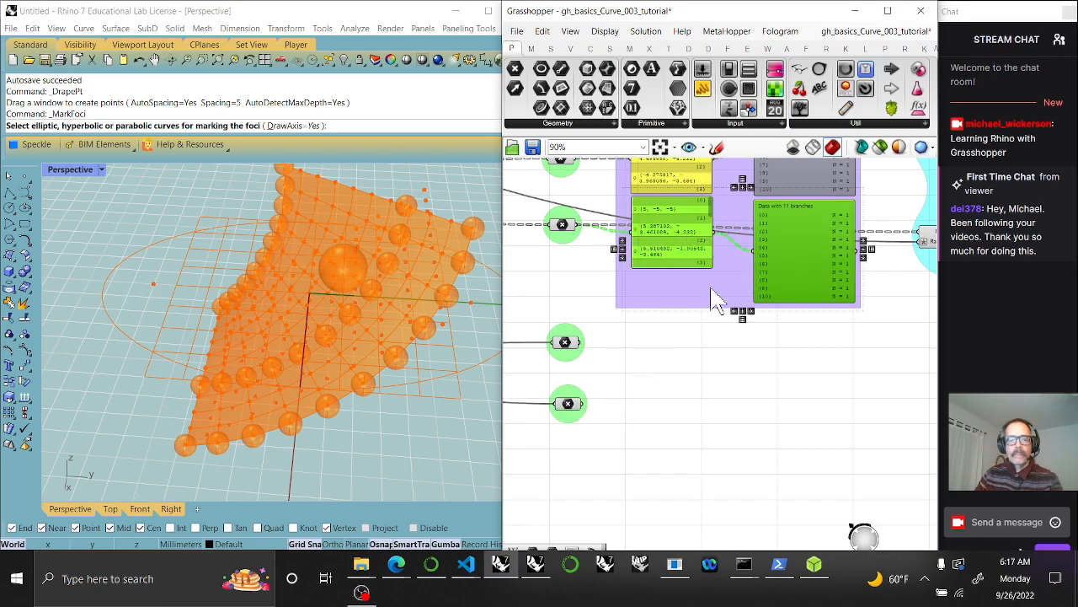
{"action": "left_click_drag", "start_coordinate": [727, 268], "coordinate": [679, 366], "text": "alt"}
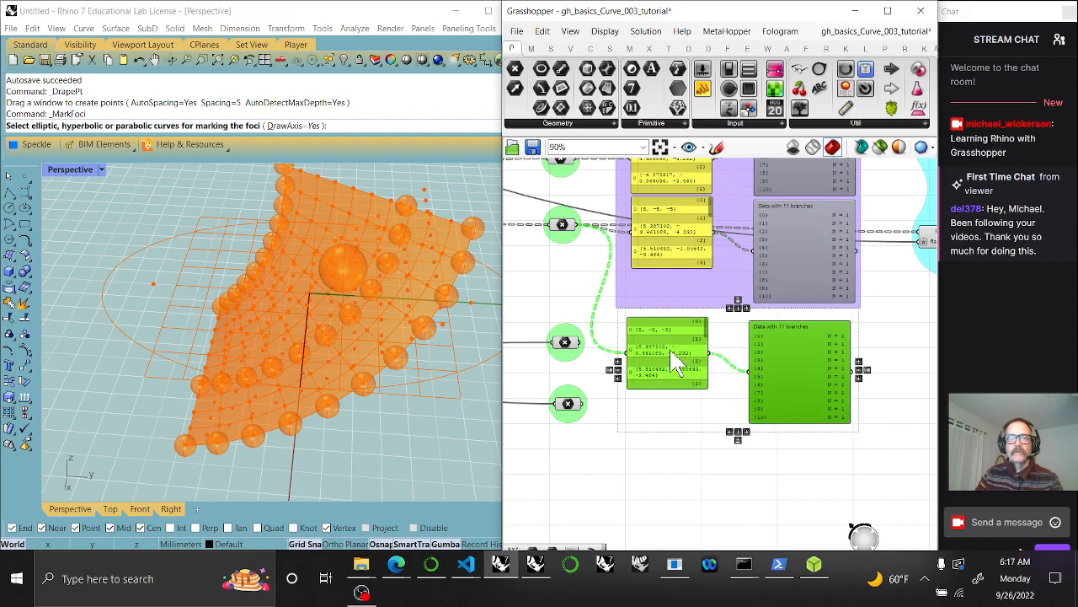
{"action": "left_click_drag", "start_coordinate": [580, 346], "coordinate": [627, 353]}
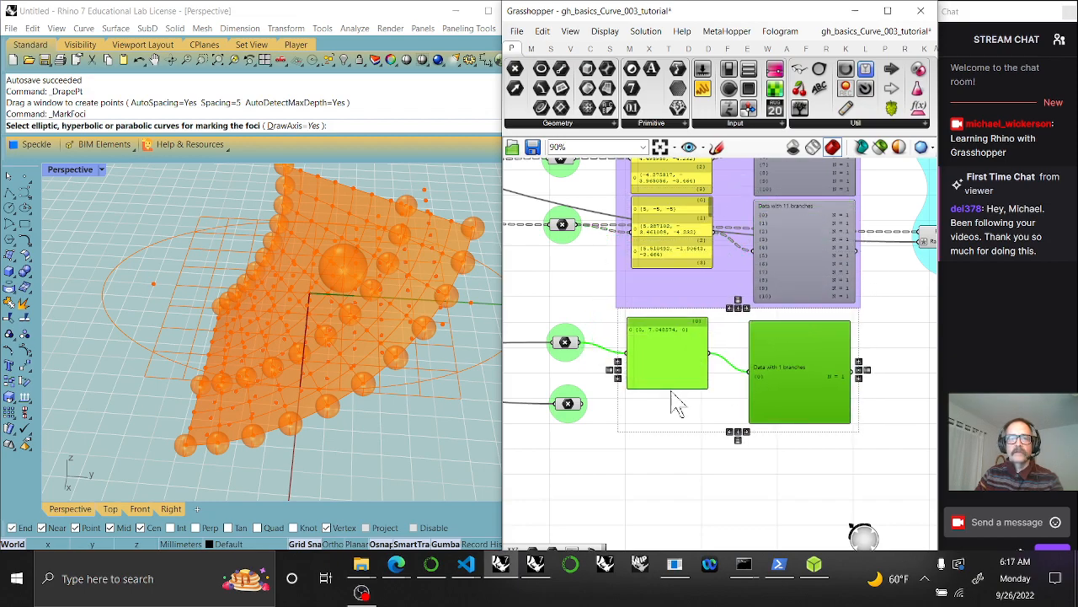
{"action": "left_click_drag", "start_coordinate": [671, 387], "coordinate": [671, 337]}
{"action": "left_click_drag", "start_coordinate": [812, 421], "coordinate": [700, 419]}
Paste a second panel pair for the second focus, then group all four panels into the purple group
{"action": "key", "text": "ctrl+c"}
{"action": "key", "text": "ctrl+v"}
{"action": "left_click_drag", "start_coordinate": [584, 405], "coordinate": [632, 408]}
{"action": "left_click_drag", "start_coordinate": [803, 464], "coordinate": [665, 322]}
{"action": "key", "text": "ctrl+g"}
{"action": "right_click", "coordinate": [678, 279]}
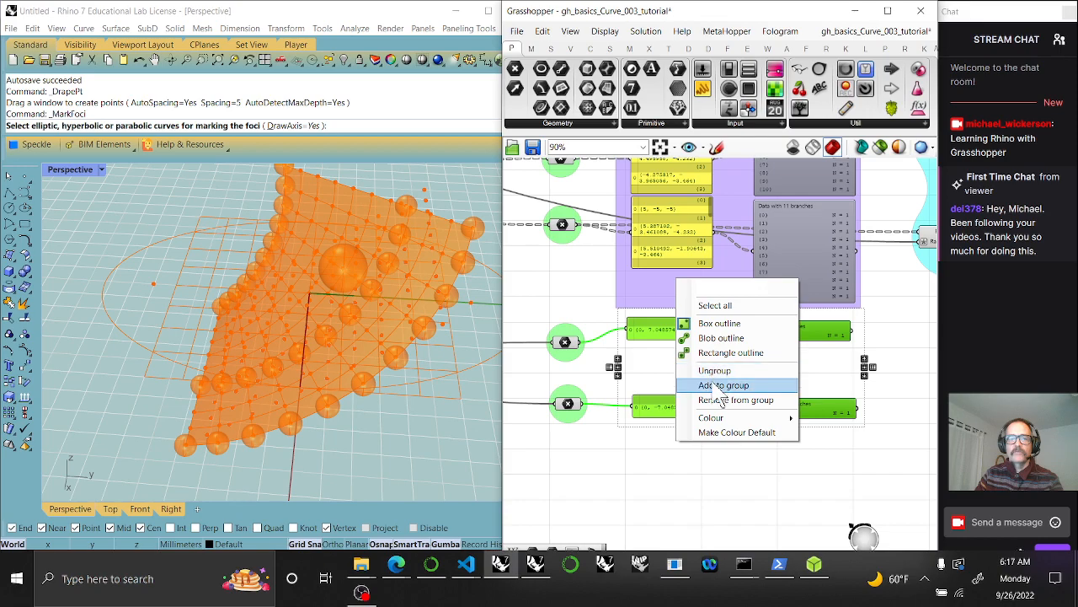
{"action": "left_click", "coordinate": [717, 385]}
{"action": "right_click_drag", "start_coordinate": [834, 440], "coordinate": [654, 415]}
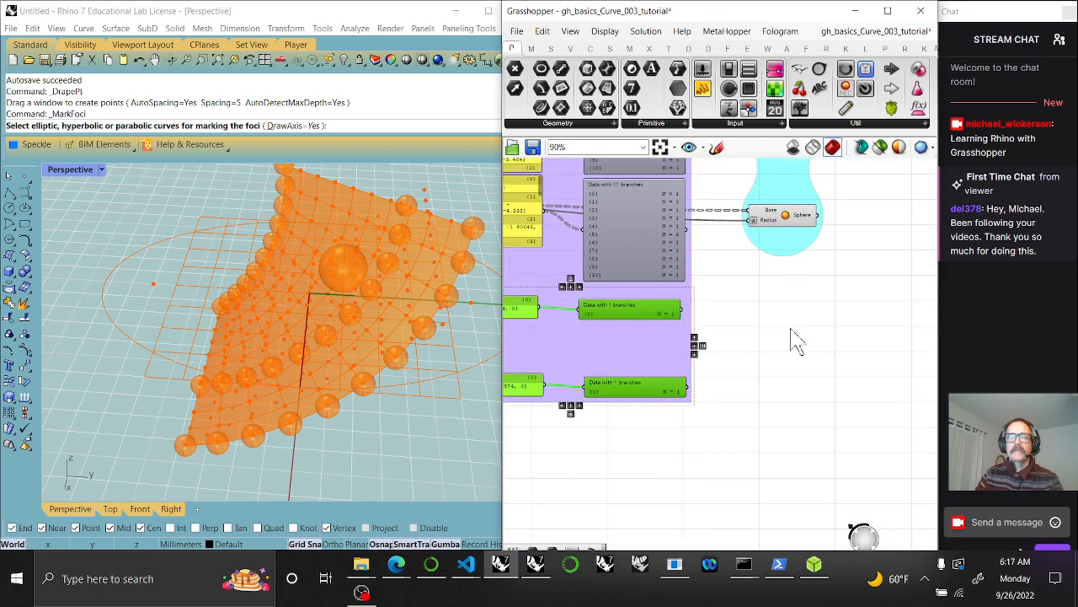
{"action": "scroll", "coordinate": [796, 337], "scroll_direction": "down", "scroll_amount": 3}
Make two copies of the existing Sphere component below the cyan groups
{"action": "right_click_drag", "start_coordinate": [770, 249], "coordinate": [747, 269]}
{"action": "left_click", "coordinate": [743, 235]}
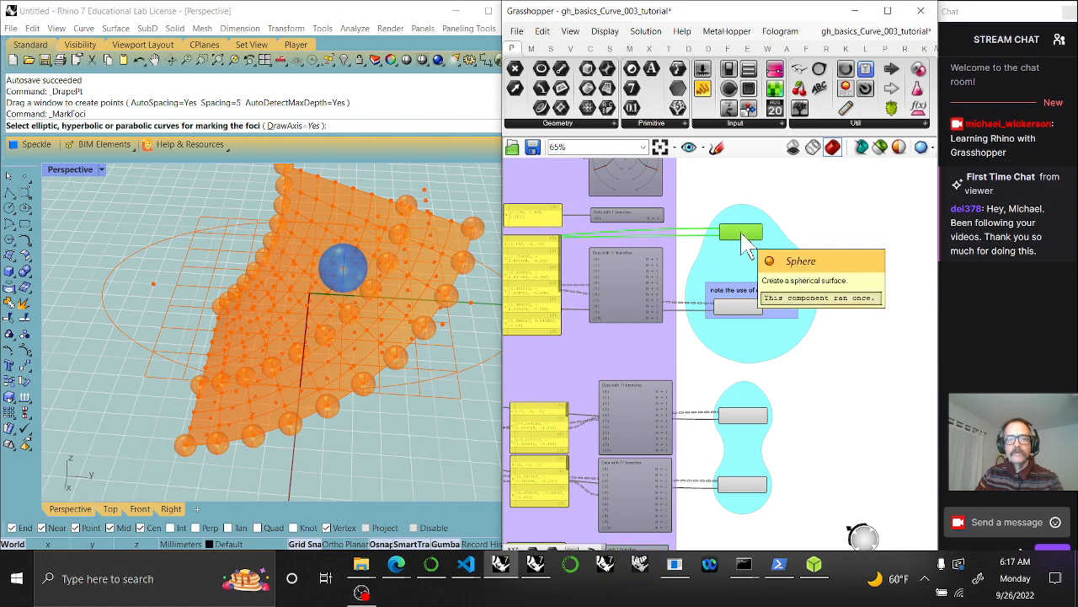
{"action": "key", "text": "ctrl+c"}
{"action": "key", "text": "ctrl+v"}
{"action": "left_click_drag", "start_coordinate": [743, 235], "coordinate": [738, 528]}
{"action": "right_click_drag", "start_coordinate": [740, 486], "coordinate": [732, 312]}
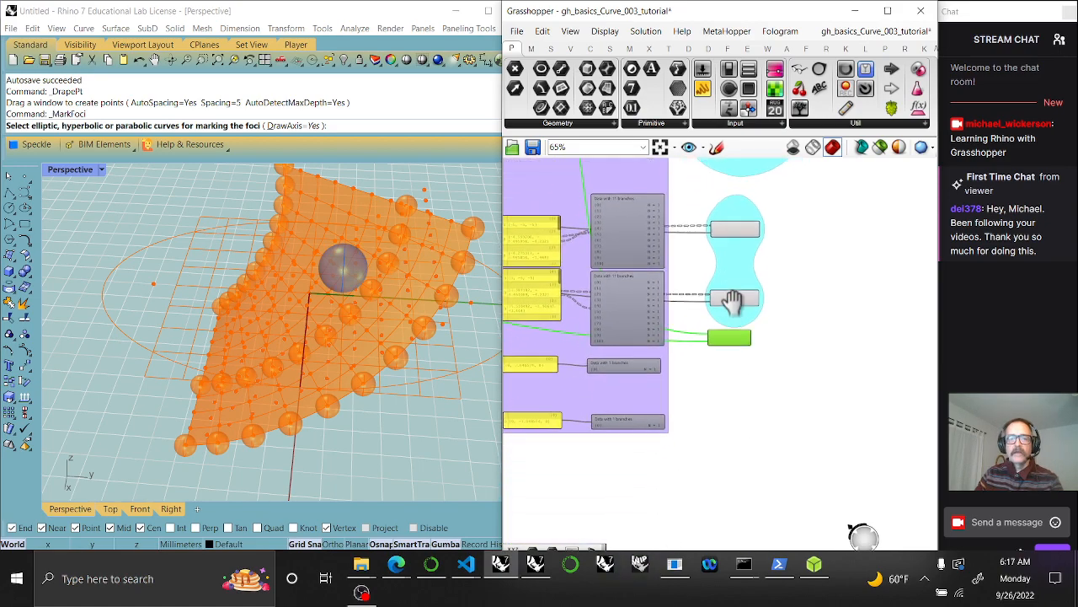
{"action": "left_click_drag", "start_coordinate": [733, 311], "coordinate": [716, 450]}
{"action": "scroll", "coordinate": [738, 366], "scroll_direction": "up", "scroll_amount": 3}
{"action": "key", "text": "ctrl+c"}
{"action": "key", "text": "ctrl+v"}
{"action": "scroll", "coordinate": [715, 451], "scroll_direction": "down", "scroll_amount": 3}
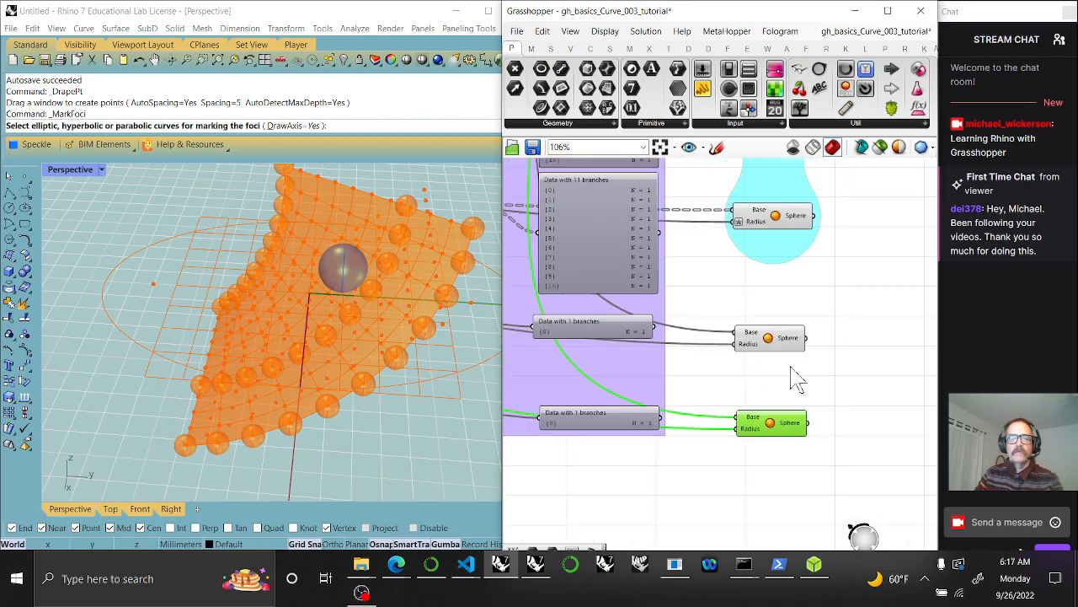
Use each focus point as a sphere centre and group the two new Sphere components
{"action": "left_click_drag", "start_coordinate": [548, 358], "coordinate": [831, 342]}
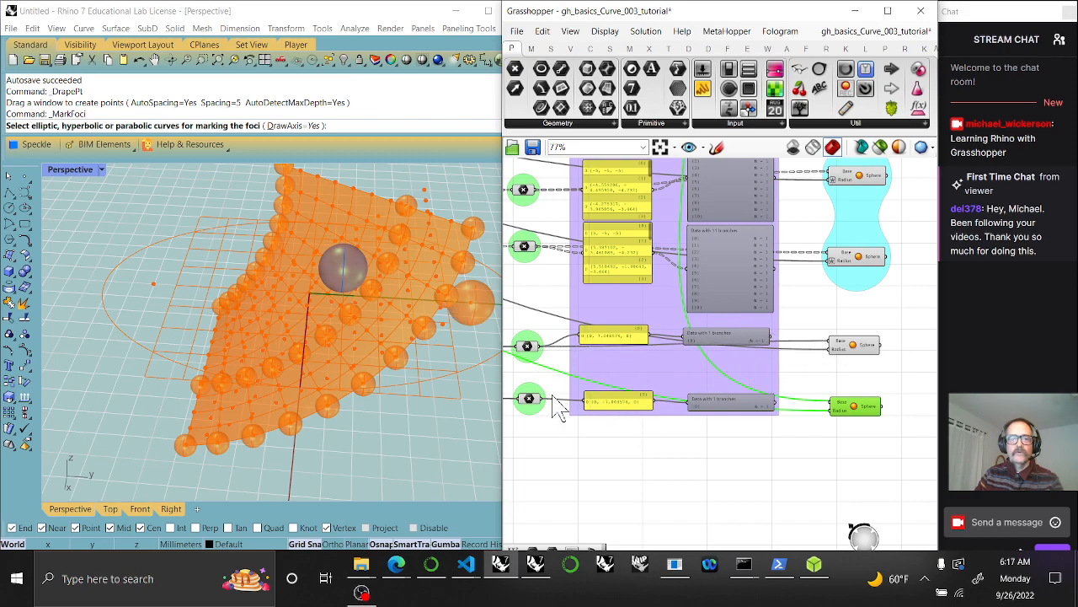
{"action": "left_click_drag", "start_coordinate": [544, 403], "coordinate": [833, 404]}
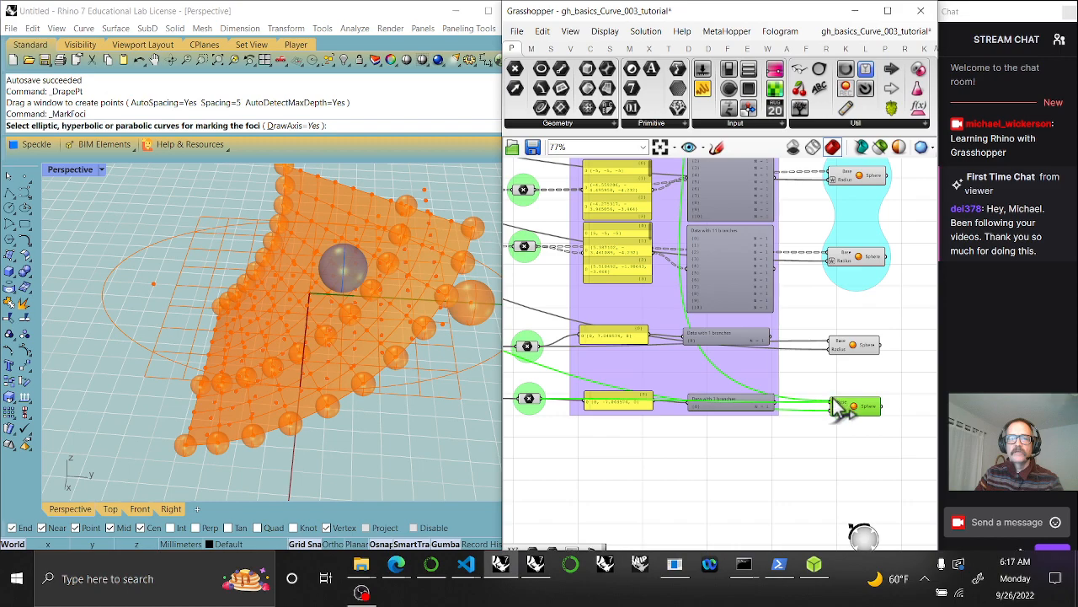
{"action": "left_click_drag", "start_coordinate": [885, 447], "coordinate": [864, 360]}
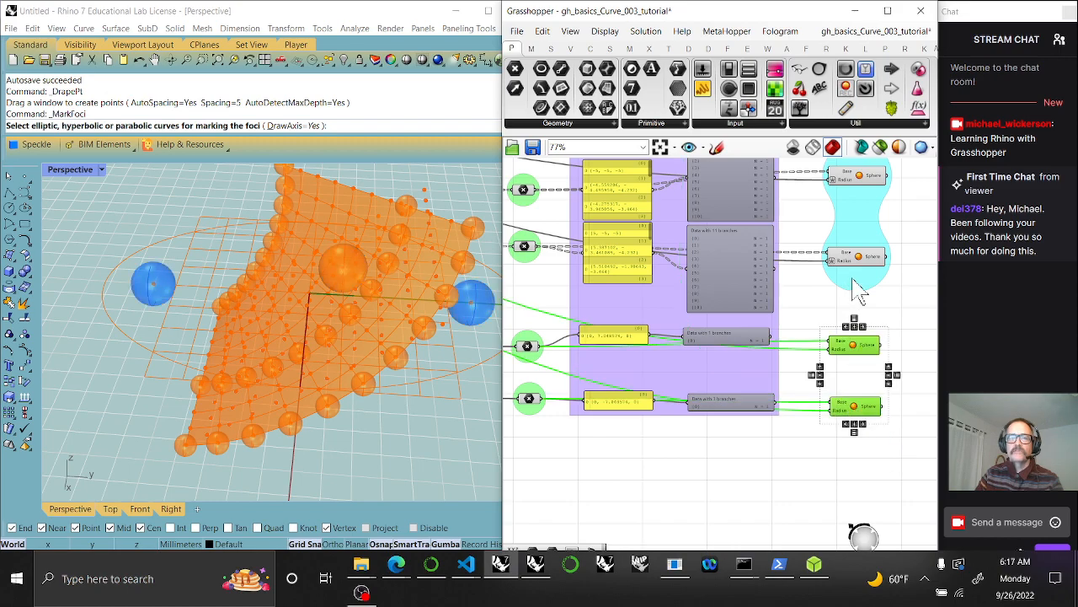
{"action": "right_click", "coordinate": [851, 280]}
{"action": "left_click", "coordinate": [885, 381]}
{"action": "left_click", "coordinate": [870, 447]}
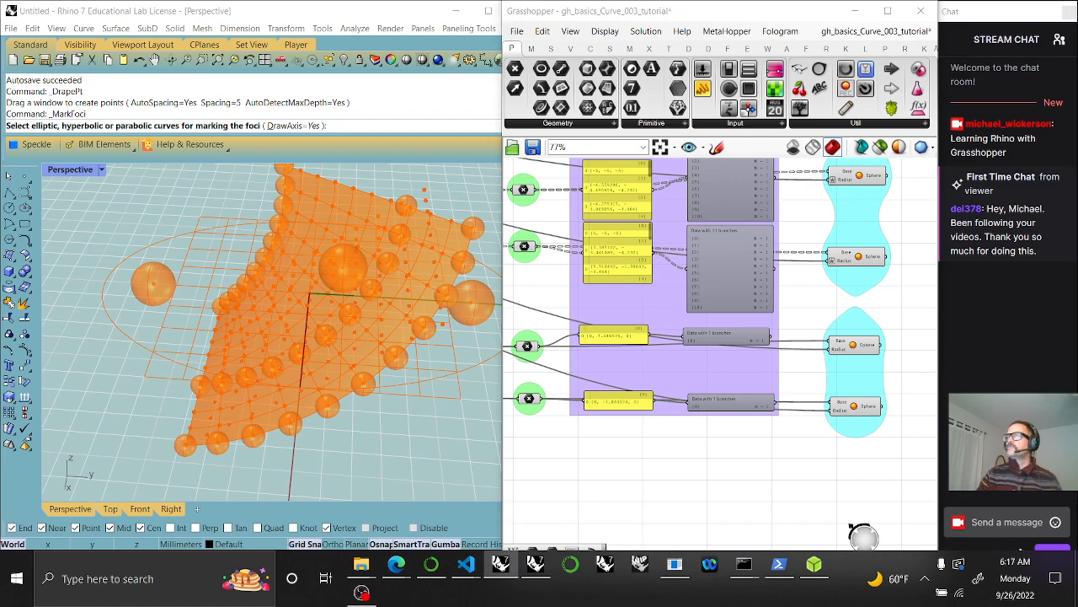
Line up the Sphere components, focus panels and Mark Foci Ellipse group into a tidy layout
{"action": "left_click_drag", "start_coordinate": [845, 355], "coordinate": [852, 385]}
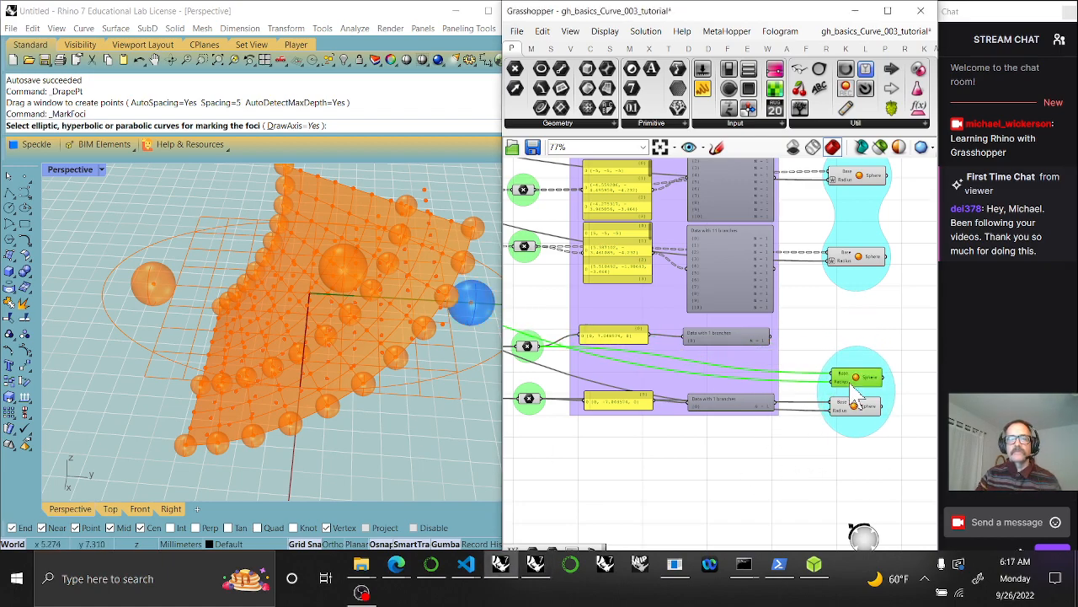
{"action": "left_click_drag", "start_coordinate": [735, 335], "coordinate": [727, 372]}
{"action": "left_click_drag", "start_coordinate": [616, 328], "coordinate": [619, 378]}
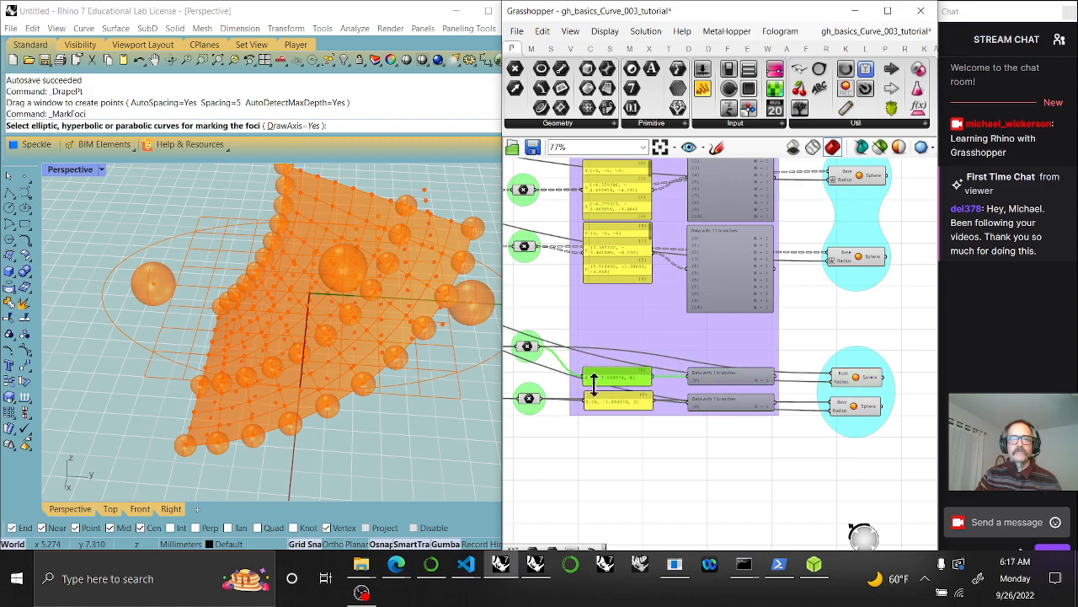
{"action": "right_click_drag", "start_coordinate": [598, 391], "coordinate": [686, 396]}
{"action": "left_click_drag", "start_coordinate": [664, 365], "coordinate": [664, 394]}
{"action": "right_click_drag", "start_coordinate": [637, 420], "coordinate": [792, 415]}
{"action": "mouse_move", "coordinate": [634, 340]}
{"action": "left_mouse_down"}
{"action": "mouse_move", "coordinate": [636, 368]}
{"action": "mouse_move", "coordinate": [629, 339]}
{"action": "left_mouse_up"}
{"action": "left_click_drag", "start_coordinate": [595, 276], "coordinate": [654, 416]}
{"action": "right_click_drag", "start_coordinate": [654, 416], "coordinate": [890, 397]}
{"action": "right_click_drag", "start_coordinate": [581, 375], "coordinate": [688, 362]}
Select the slider group and both sliders, then clear the selection
{"action": "left_click", "coordinate": [687, 364]}
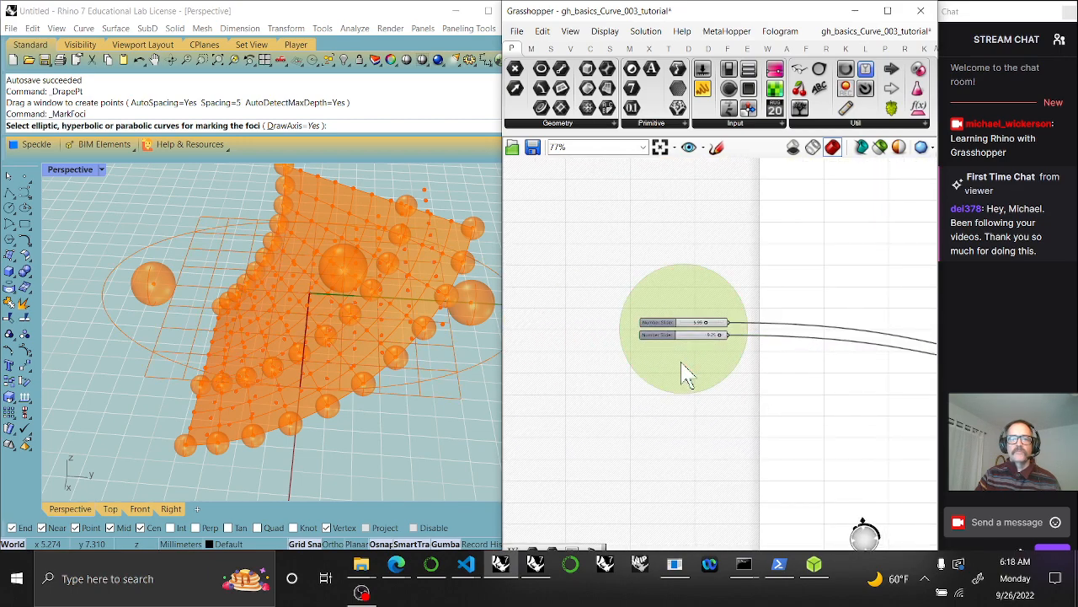
{"action": "scroll", "coordinate": [692, 368], "scroll_direction": "down", "scroll_amount": 2}
{"action": "left_click_drag", "start_coordinate": [621, 306], "coordinate": [750, 387]}
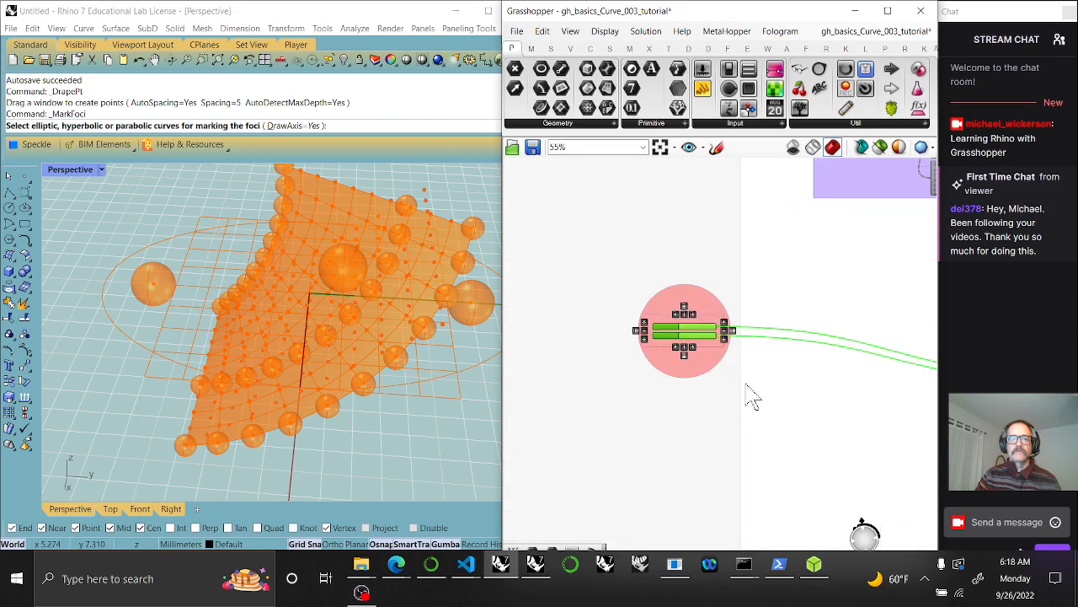
{"action": "scroll", "coordinate": [725, 362], "scroll_direction": "down", "scroll_amount": 5}
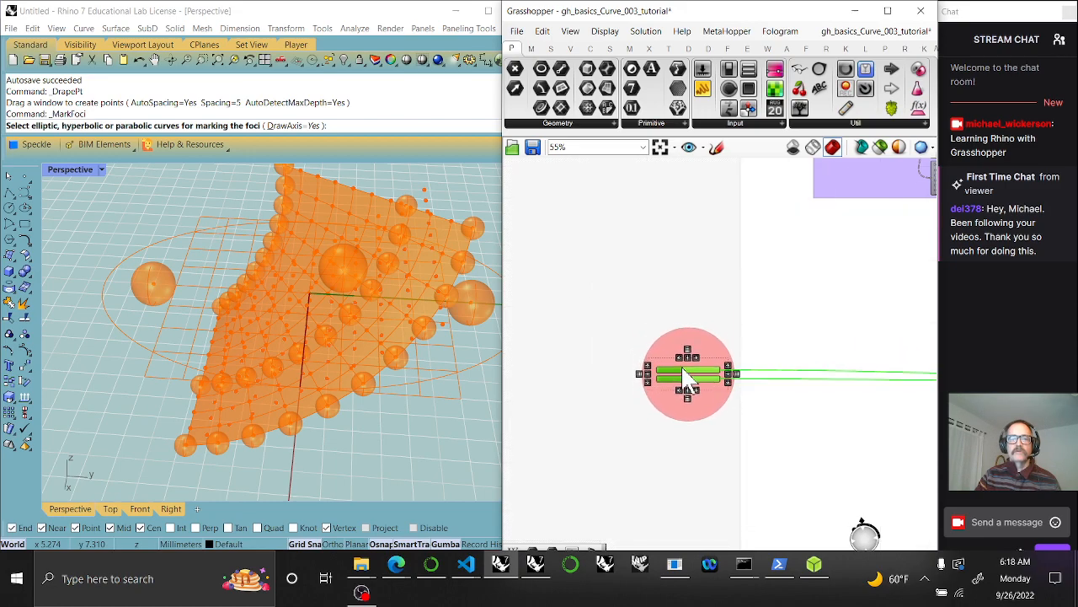
{"action": "right_click", "coordinate": [733, 371]}
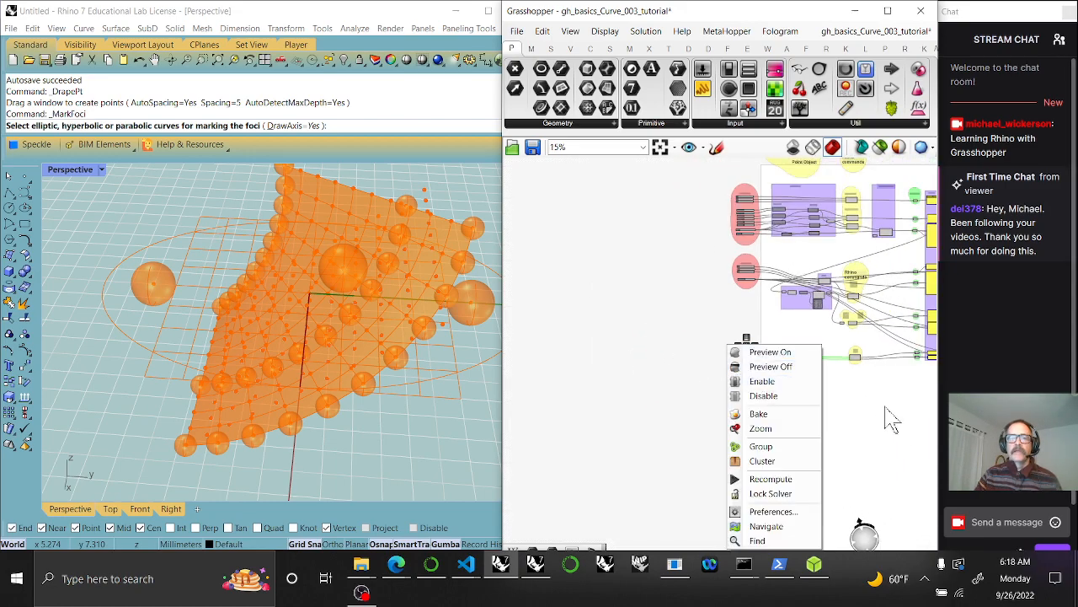
{"action": "right_click", "coordinate": [868, 434]}
{"action": "left_click", "coordinate": [763, 414]}
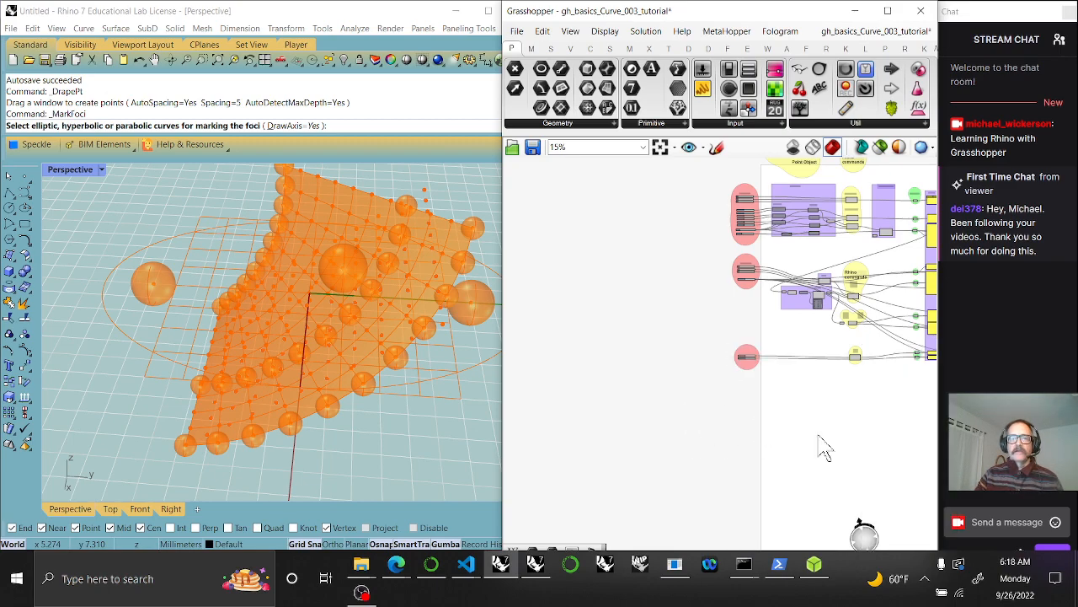
Orbit the Rhino view to check the focus spheres, then zoom to fit the whole definition
{"action": "right_click_drag", "start_coordinate": [817, 434], "coordinate": [606, 402]}
{"action": "left_click_drag", "start_coordinate": [808, 379], "coordinate": [746, 261]}
{"action": "right_click_drag", "start_coordinate": [460, 328], "coordinate": [270, 357]}
{"action": "scroll", "coordinate": [285, 336], "scroll_direction": "up", "scroll_amount": 4}
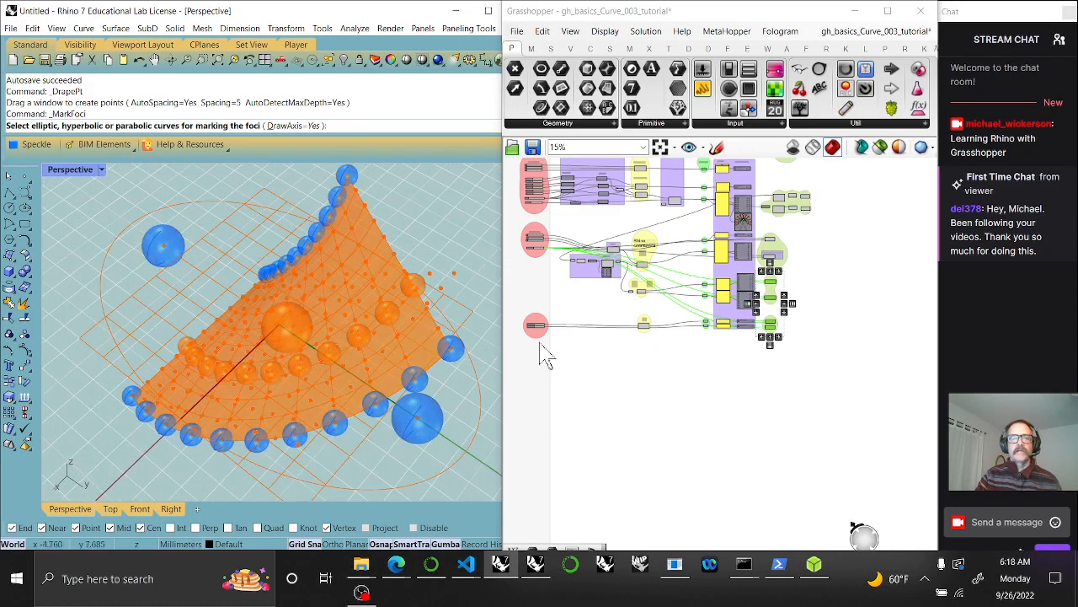
{"action": "right_click_drag", "start_coordinate": [613, 298], "coordinate": [636, 385]}
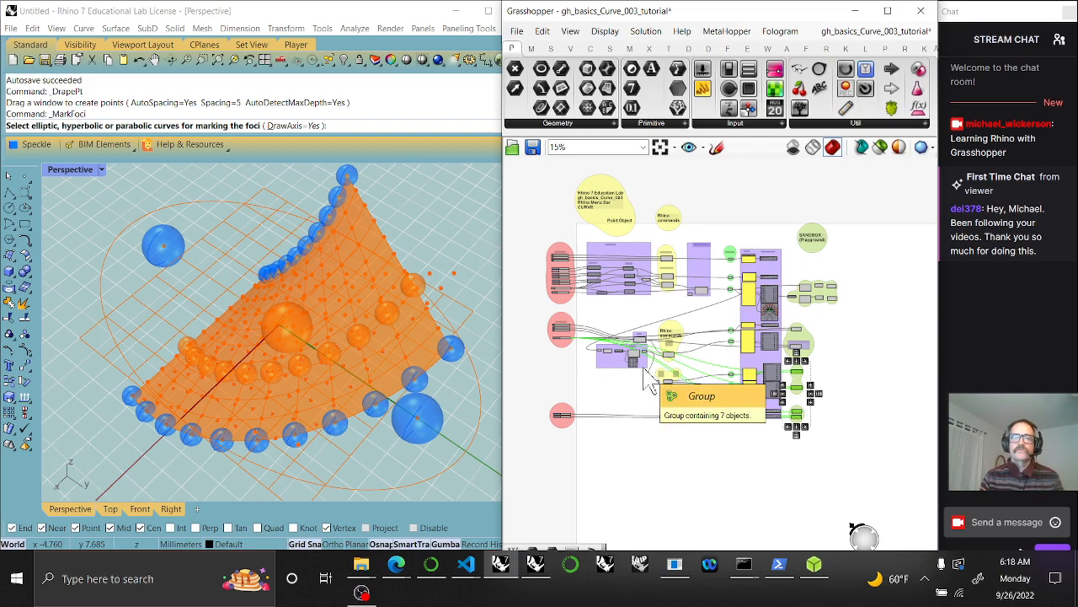
{"action": "left_click", "coordinate": [662, 147]}
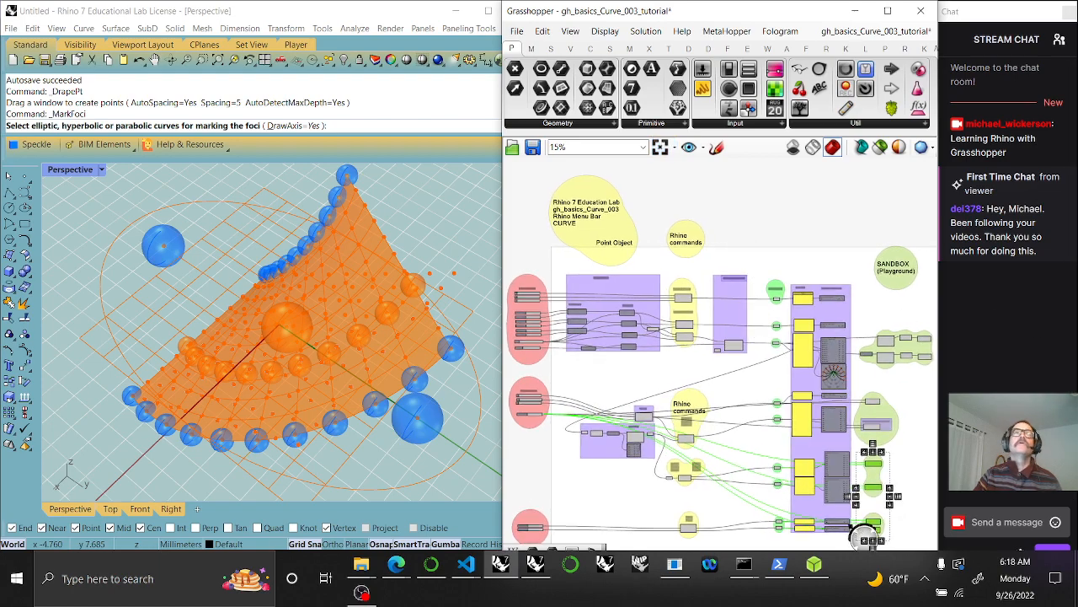
{"action": "left_click", "coordinate": [86, 28]}
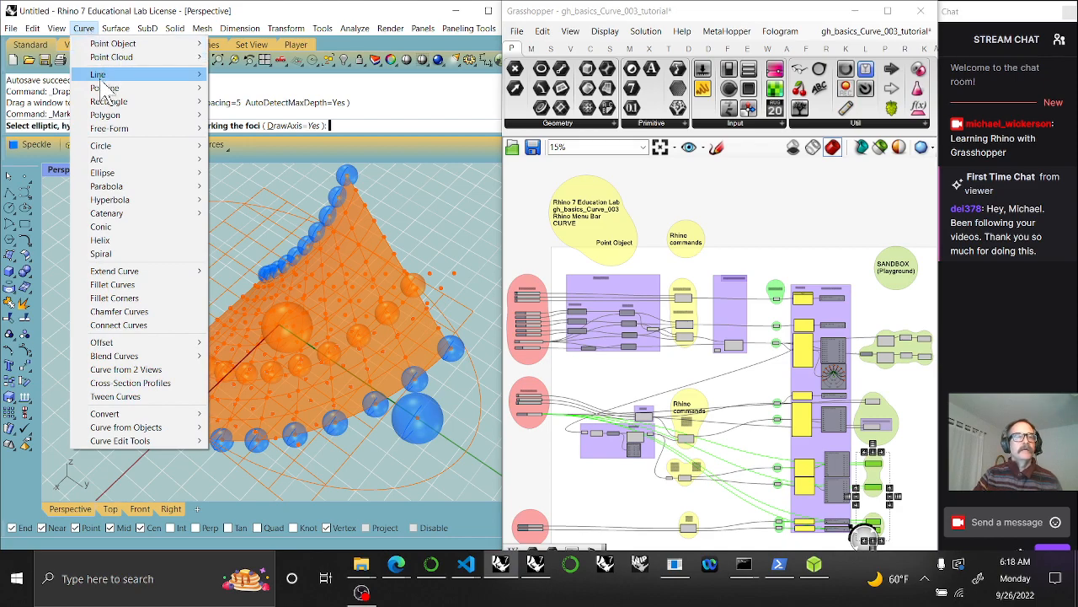
{"action": "mouse_move", "coordinate": [108, 59]}
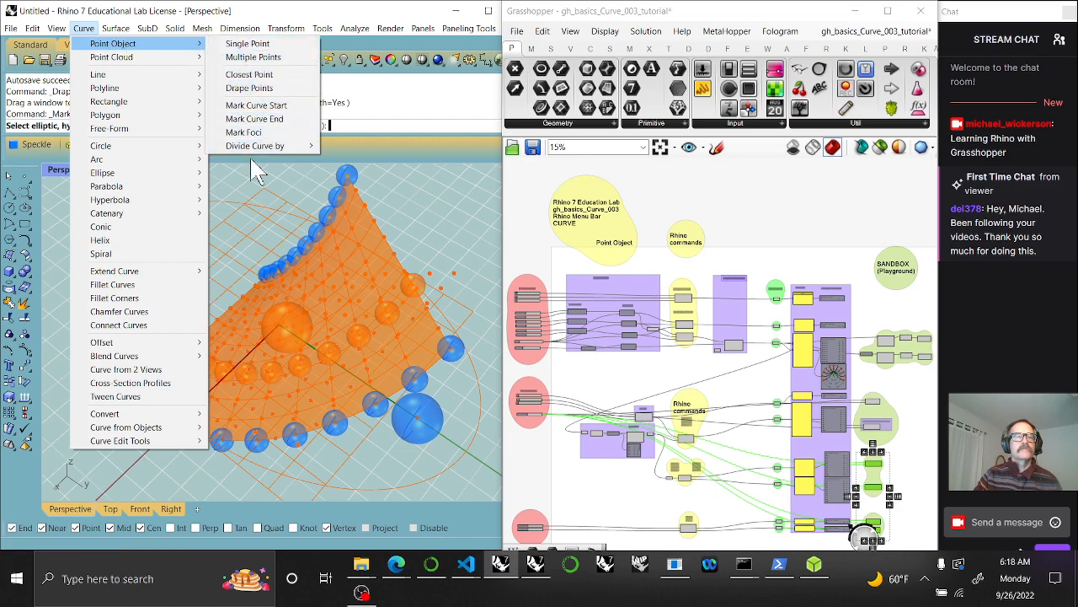
{"action": "mouse_move", "coordinate": [286, 147]}
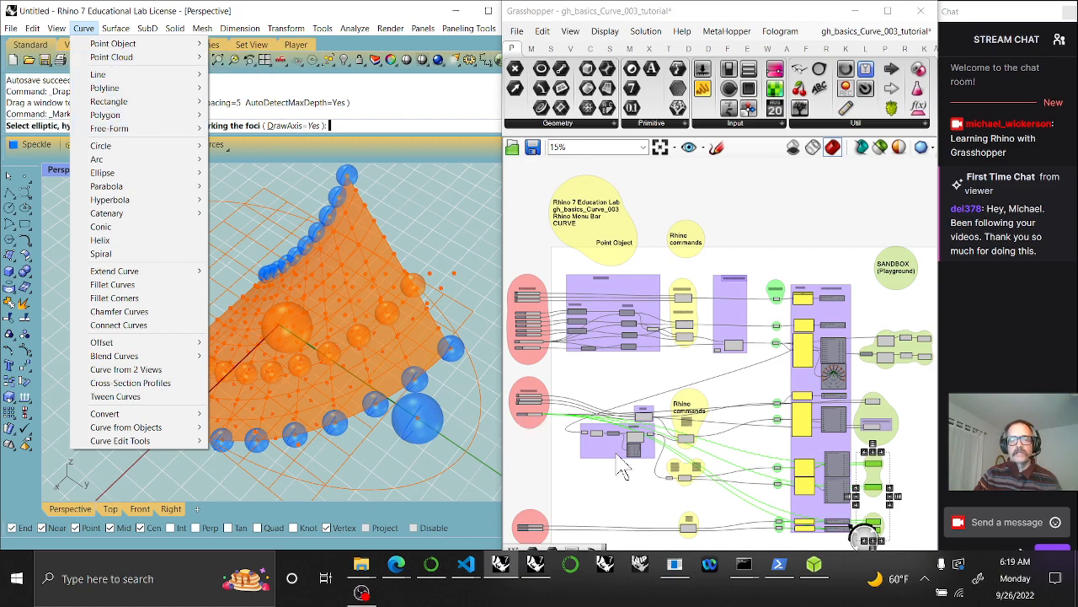
{"action": "left_click", "coordinate": [640, 489]}
{"action": "scroll", "coordinate": [632, 472], "scroll_direction": "down", "scroll_amount": 2}
{"action": "scroll", "coordinate": [644, 443], "scroll_direction": "down", "scroll_amount": 2}
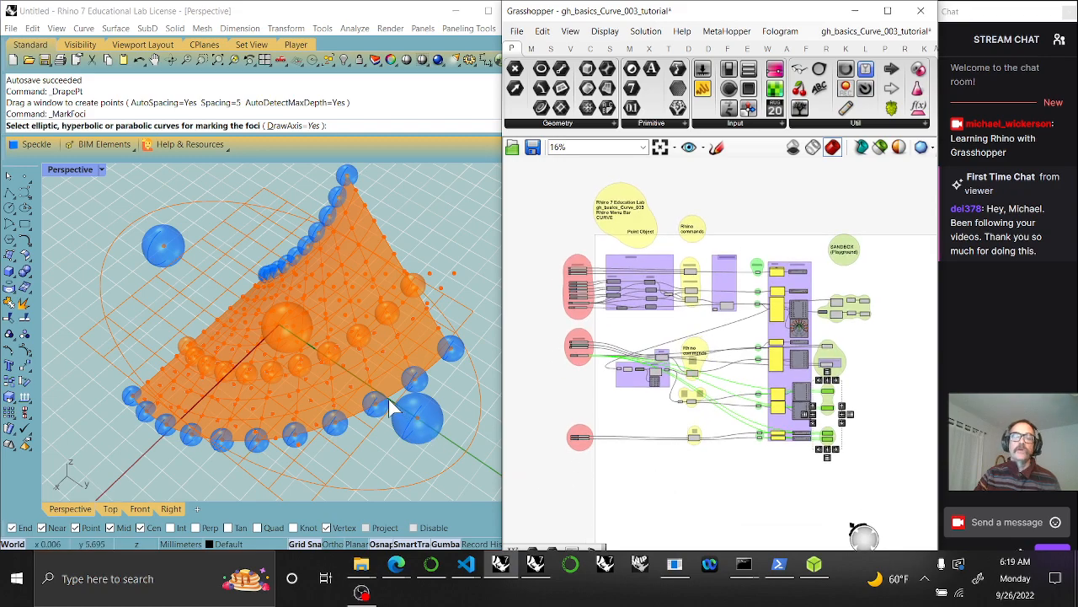
{"action": "right_click_drag", "start_coordinate": [679, 465], "coordinate": [672, 478]}
{"action": "scroll", "coordinate": [678, 223], "scroll_direction": "up", "scroll_amount": 2}
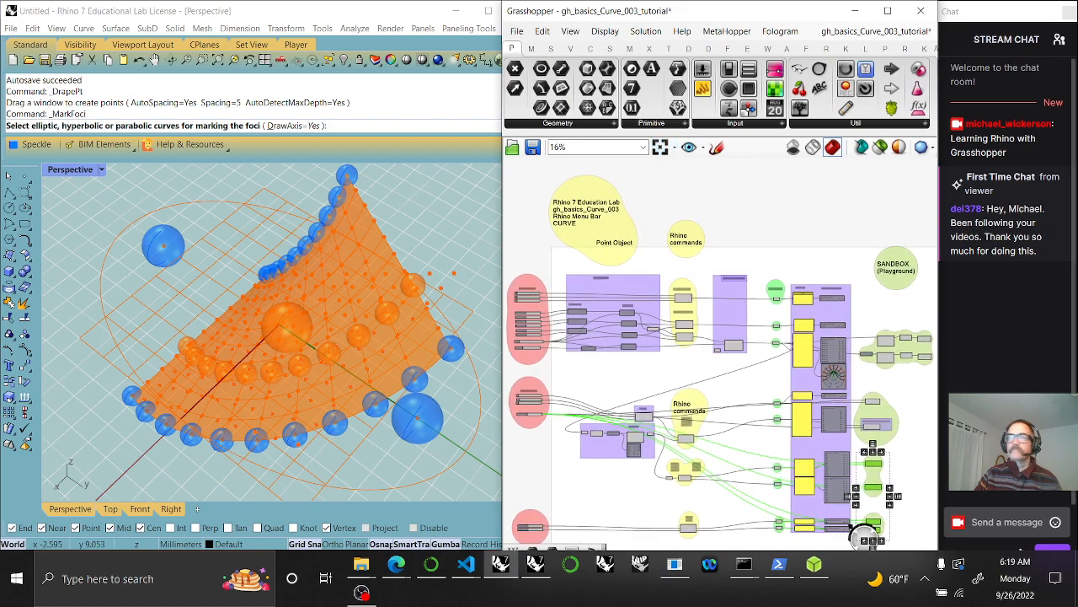